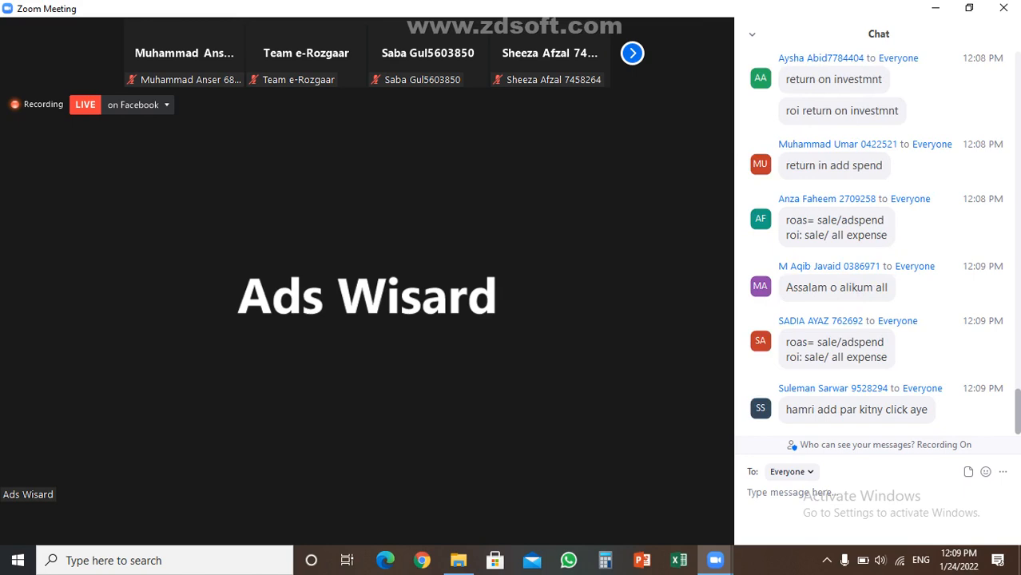
Post 'Click through rate' to everyone in the meeting chat after fixing the misspelled ending
{"action": "type", "text": "c"}
{"action": "type", "text": "lick"}
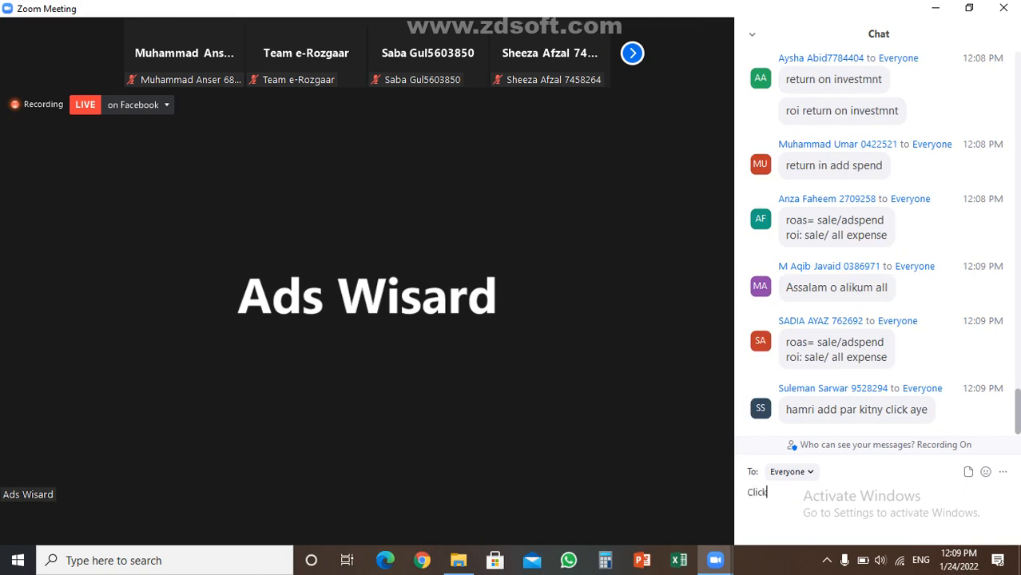
{"action": "type", "text": " throuhg ta"}
{"action": "key", "text": "BackSpace"}
{"action": "key", "text": "BackSpace"}
{"action": "type", "text": "rate"}
{"action": "key", "text": "Return"}
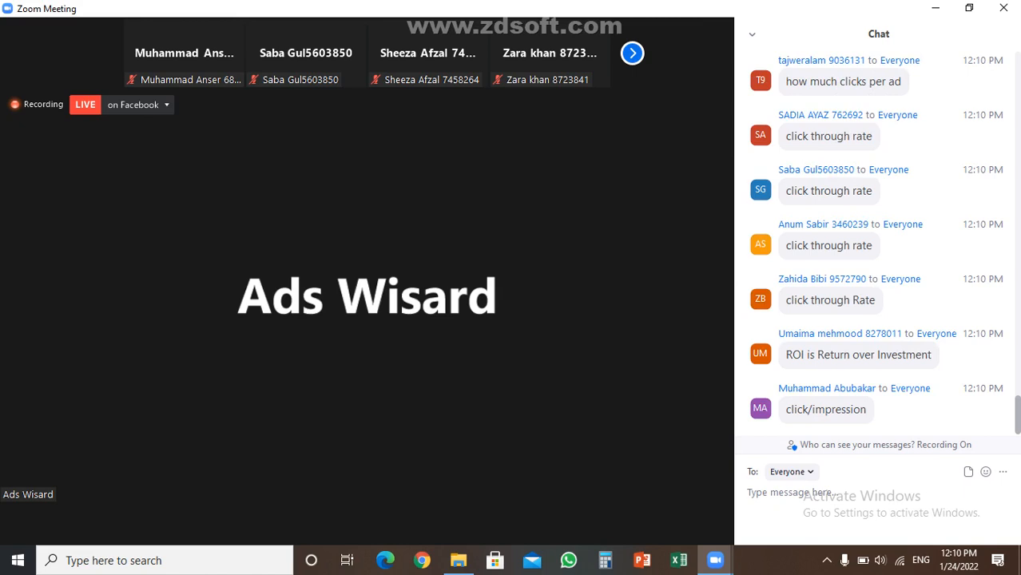
Send 'total measure clicks and impressions' to everyone, correcting a typing slip
{"action": "type", "text": "t"}
{"action": "type", "text": "opi"}
{"action": "key", "text": "BackSpace"}
{"action": "key", "text": "BackSpace"}
{"action": "type", "text": "tal measure "}
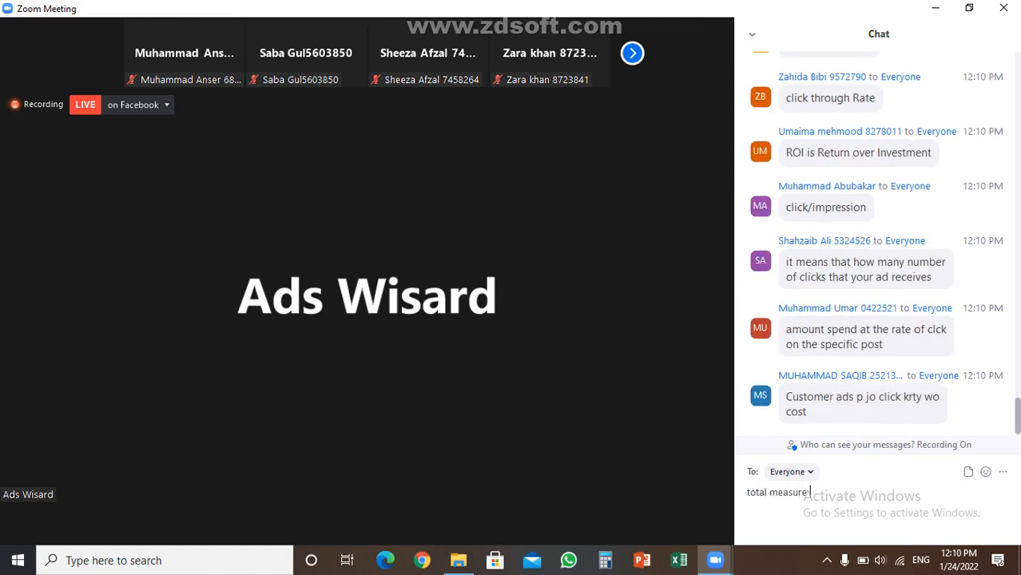
{"action": "type", "text": "click"}
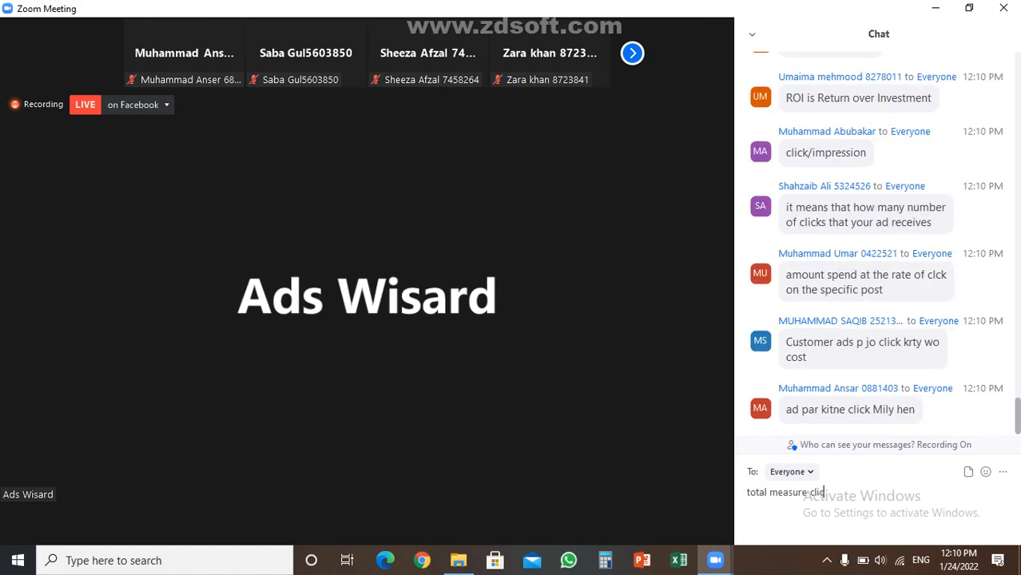
{"action": "type", "text": "s a"}
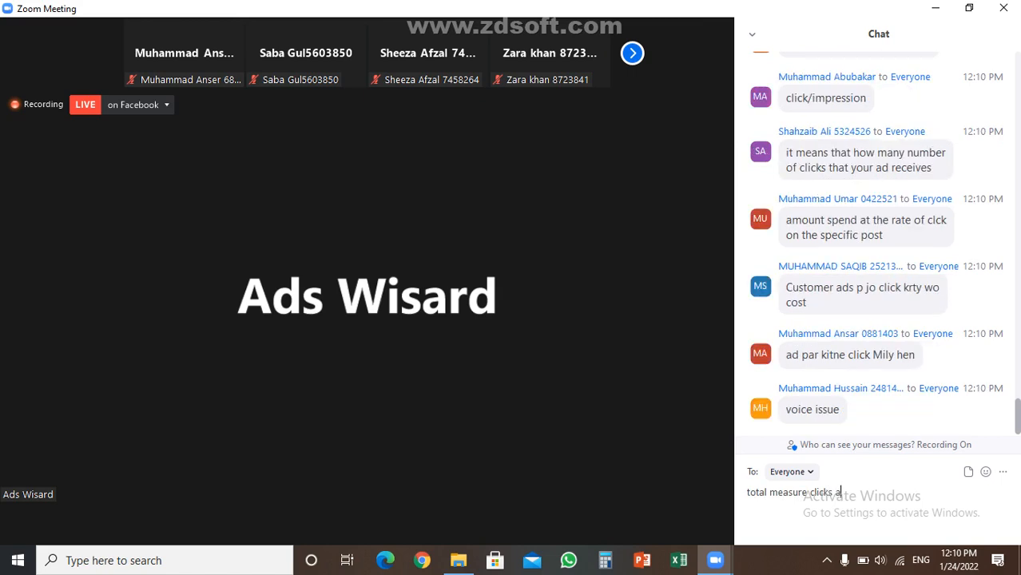
{"action": "type", "text": "nd impressions"}
{"action": "key", "text": "Return"}
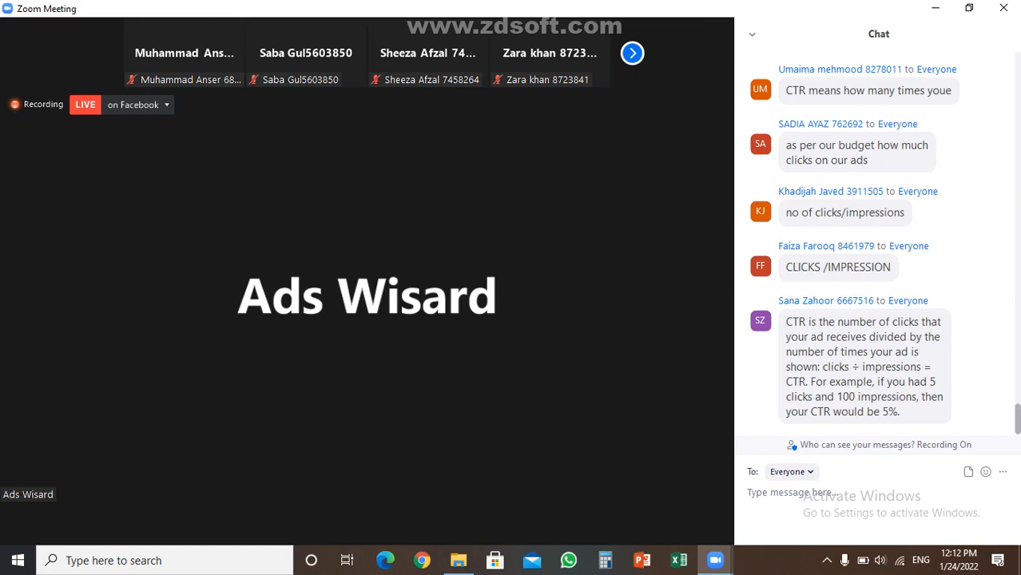
Draft the chat reply 'copy paste na kren' in the message box without sending it
{"action": "type", "text": "copy paste"}
{"action": "key", "text": "BackSpace"}
{"action": "type", "text": "te na kren"}
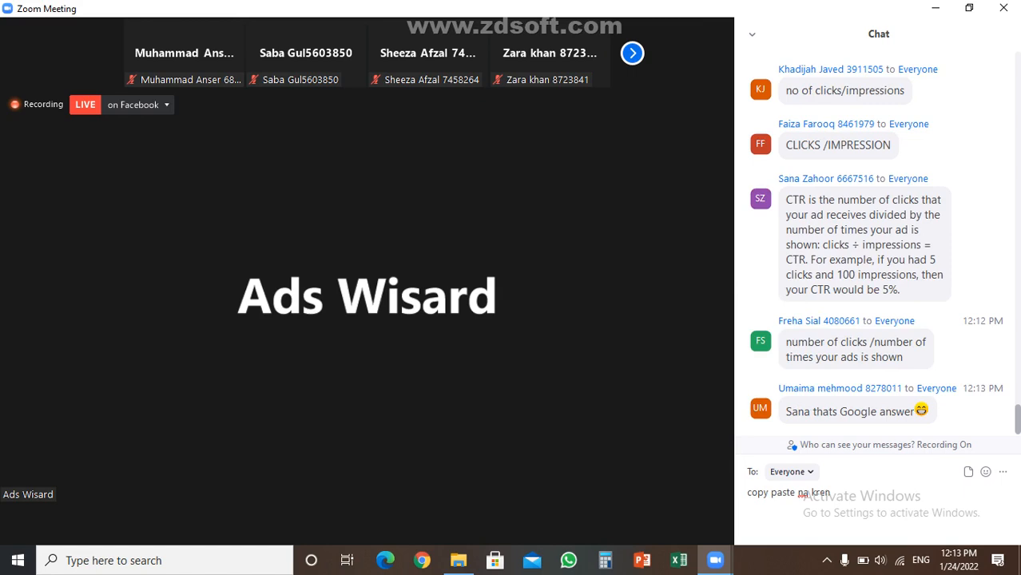
Send the drafted 'copy paste na kren' message to everyone
{"action": "key", "text": "Return"}
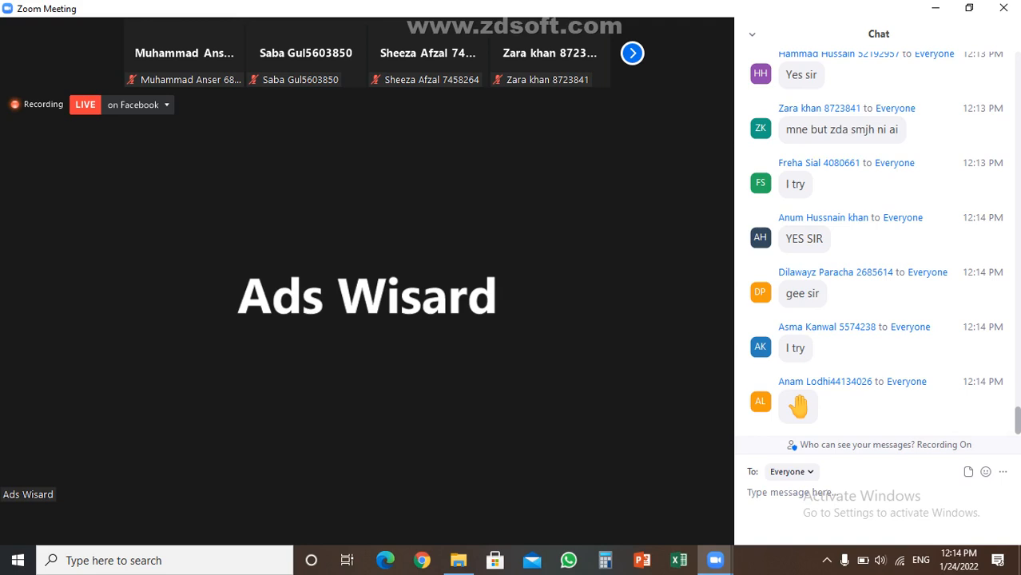
Reply 'yes' to everyone in the meeting chat
{"action": "type", "text": "yes"}
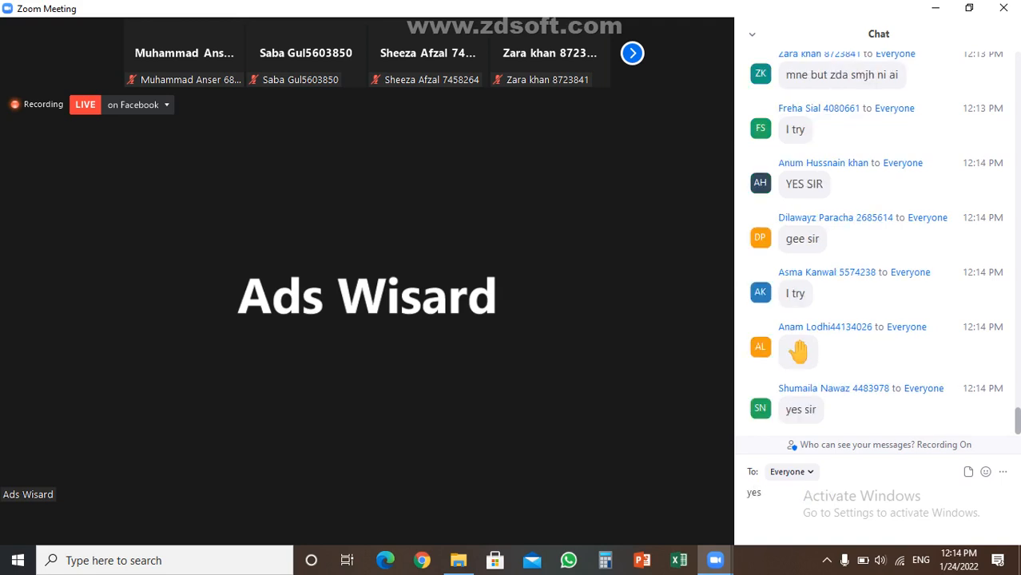
{"action": "key", "text": "Return"}
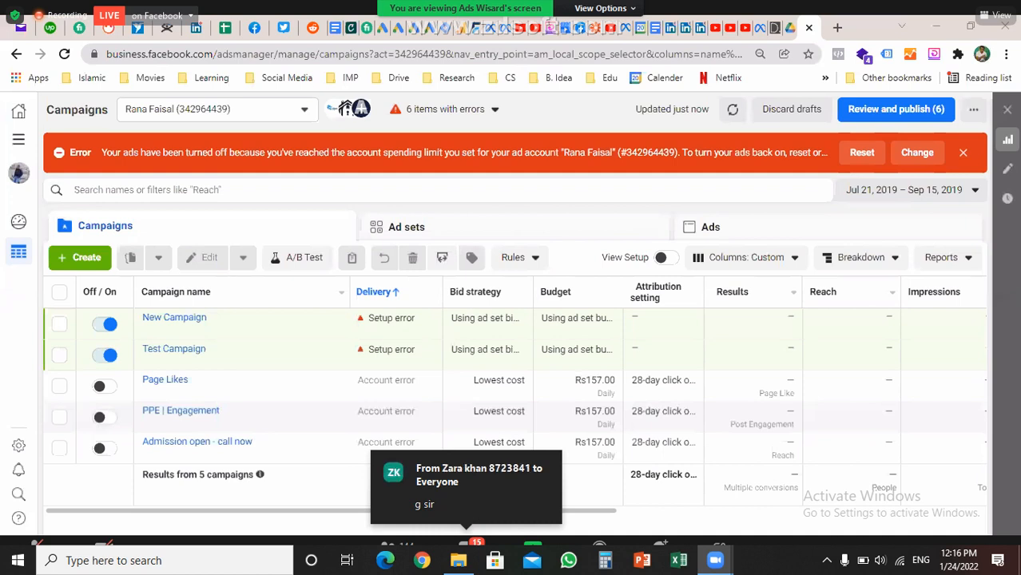
Exit full screen so the meeting window and Chat panel show beside the shared screen
{"action": "key", "text": "Escape"}
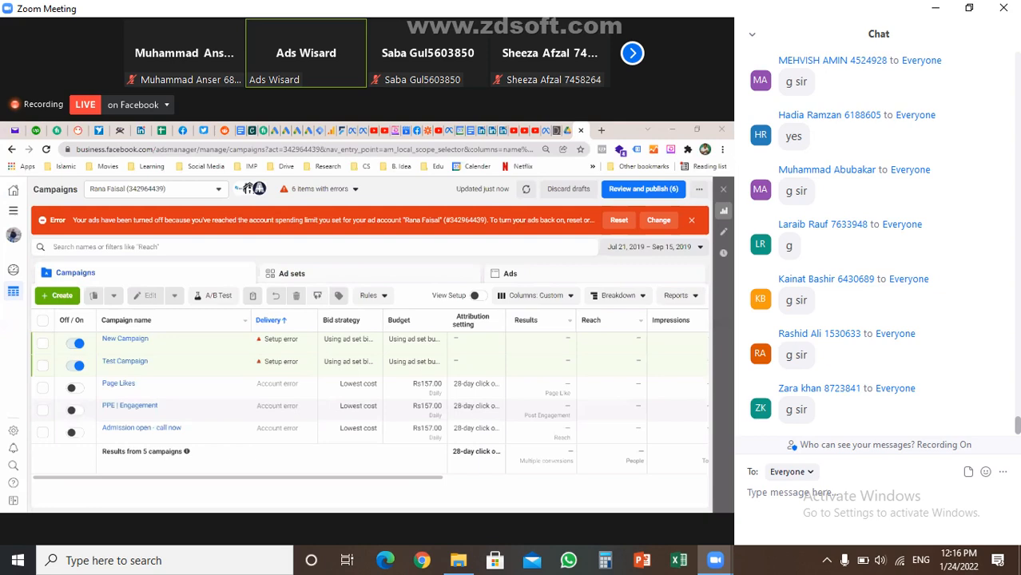
Make the shared Ads Manager screen fill the display with Alt+F
{"action": "key", "text": "alt+f"}
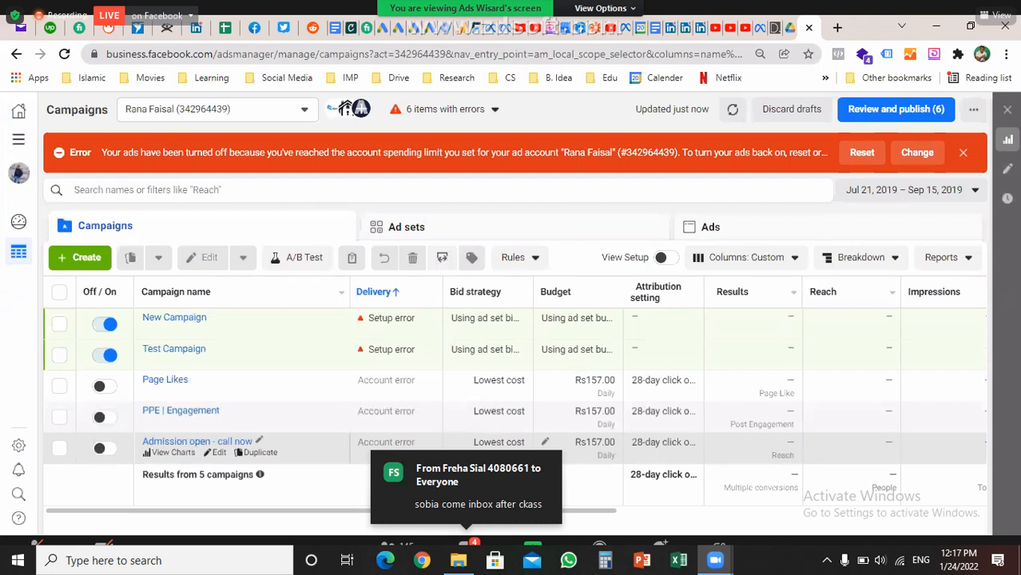
Return from the full-screen share to the windowed meeting with the Chat panel
{"action": "left_click", "coordinate": [465, 483]}
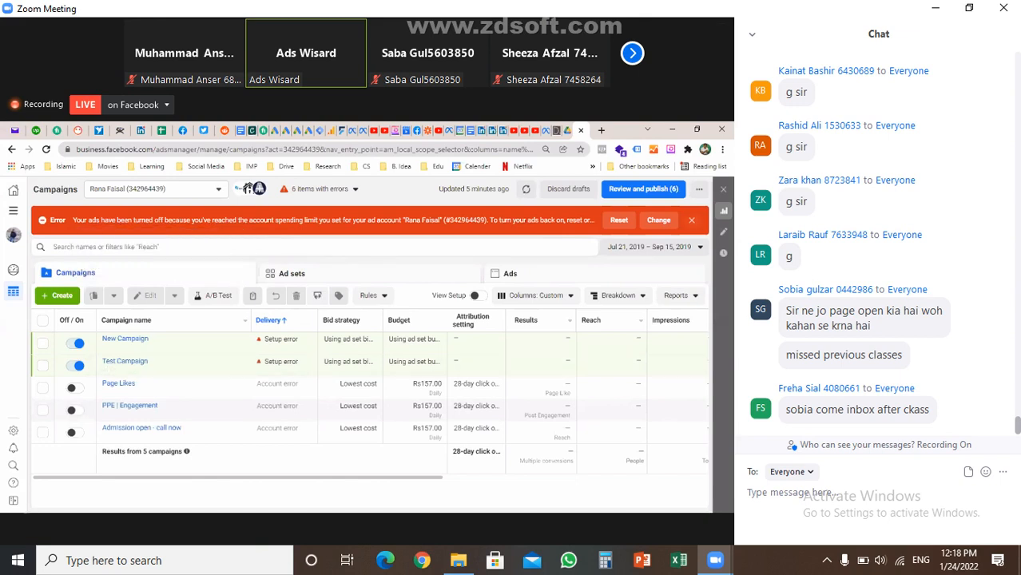
Dismiss the account spending-limit error banner on the Ads Manager campaigns list
{"action": "left_click", "coordinate": [691, 219]}
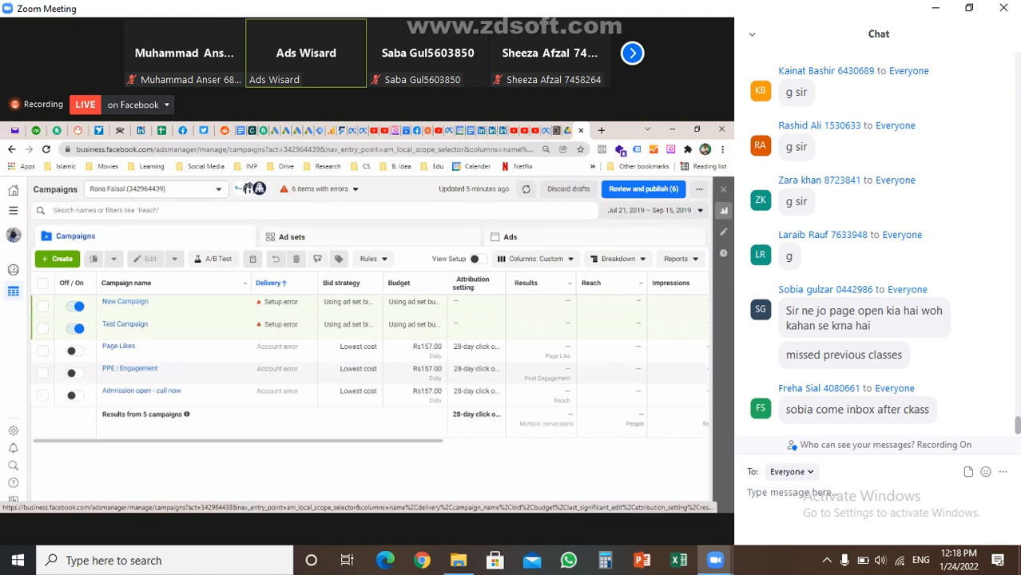
Switch the shared screen back to full screen with Alt+F
{"action": "key", "text": "alt+f"}
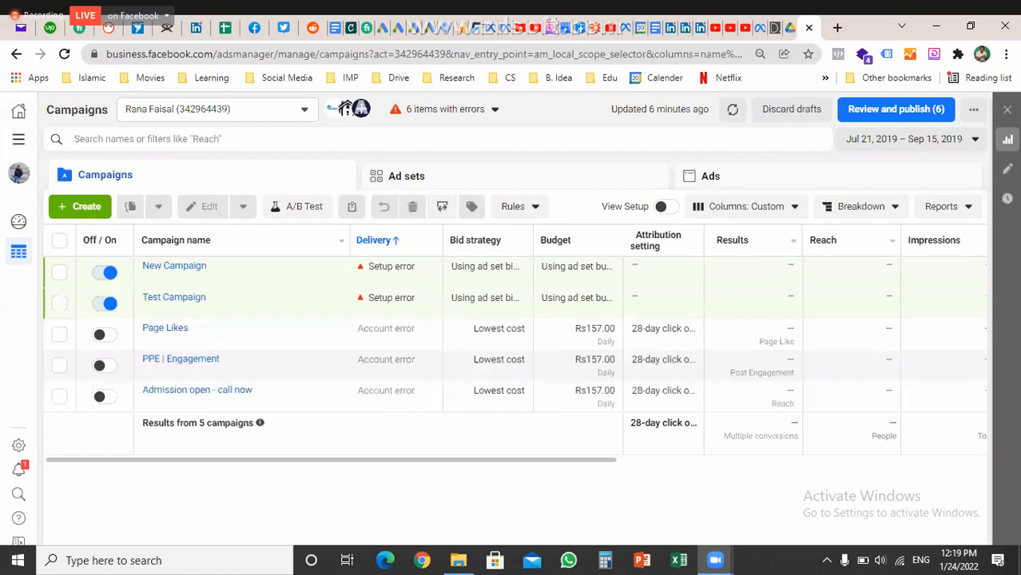
Select the New Campaign row and bring up its Edit menu options after checking Duplicate
{"action": "mouse_move", "coordinate": [99, 240]}
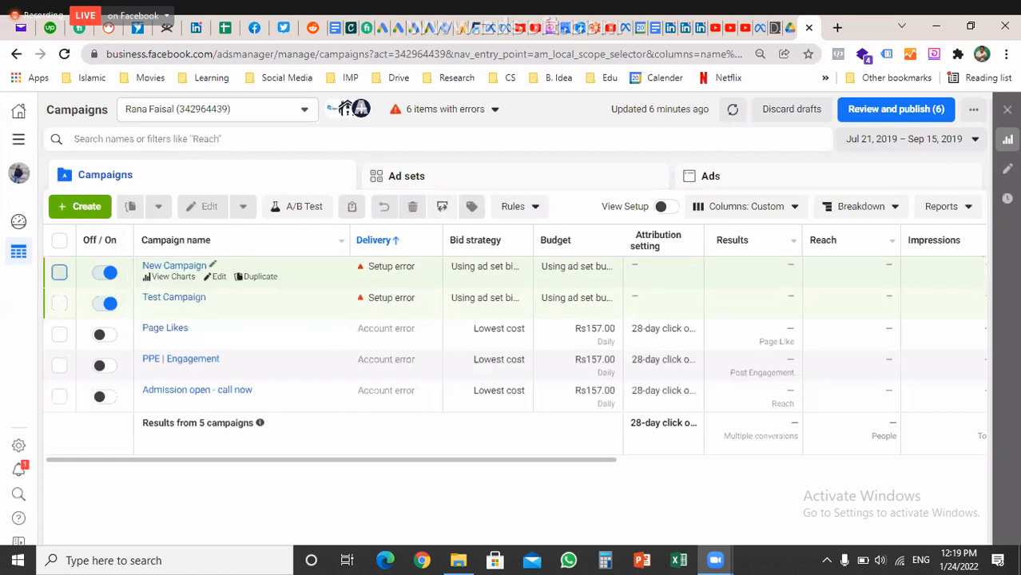
{"action": "left_click", "coordinate": [59, 272]}
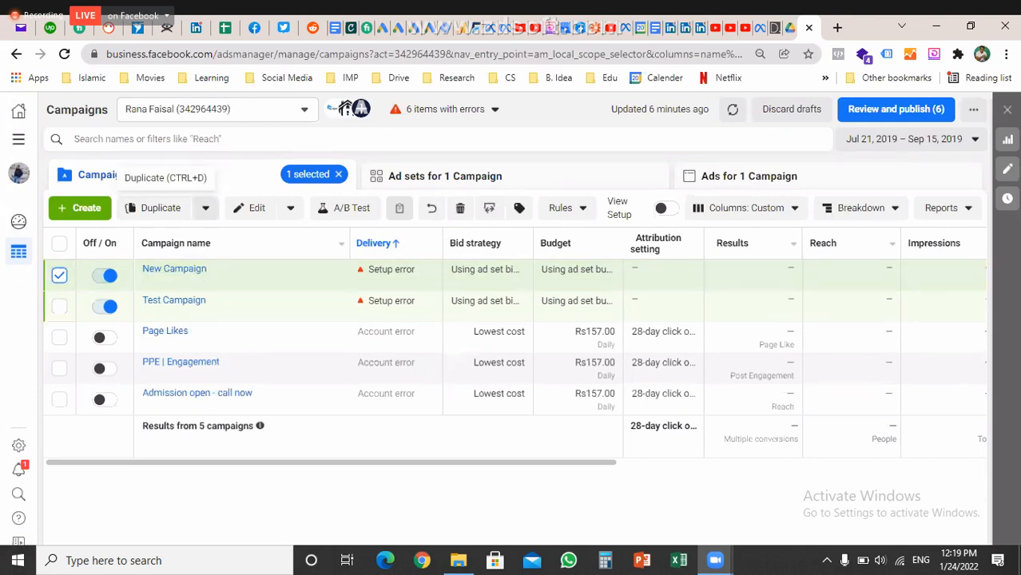
{"action": "left_click", "coordinate": [206, 208]}
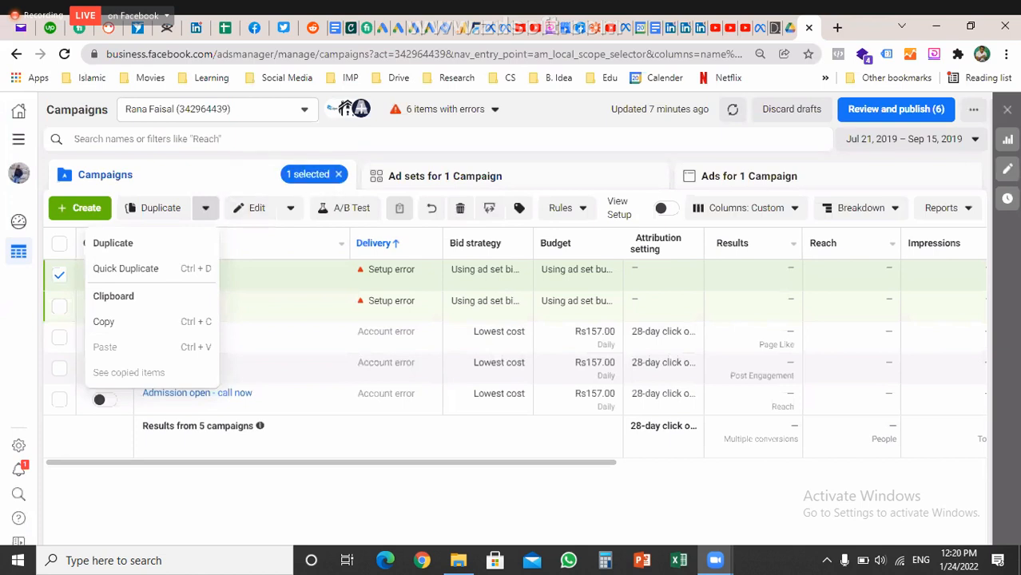
{"action": "key", "text": "Escape"}
{"action": "left_click", "coordinate": [290, 208]}
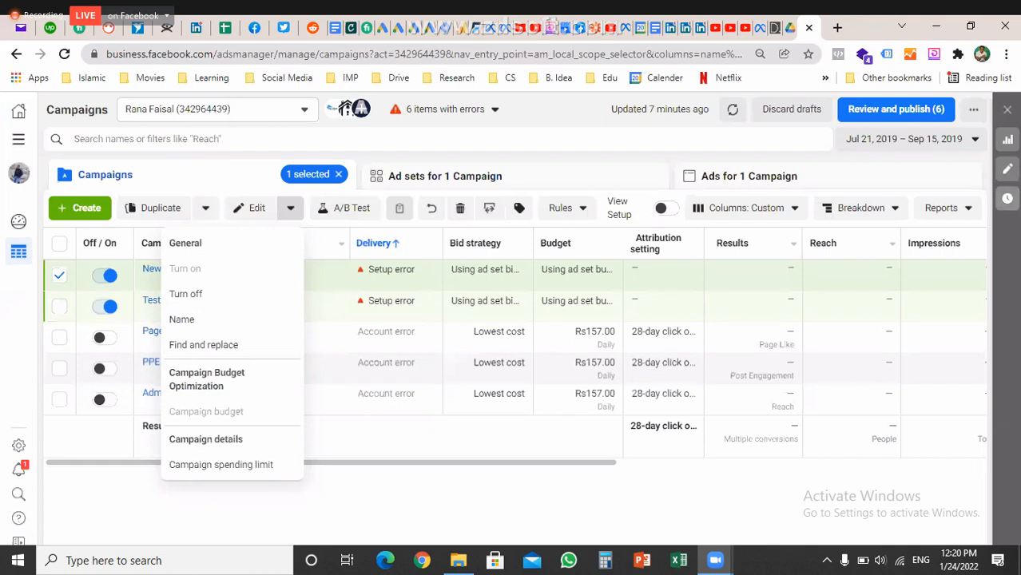
Close the Edit options list and start a new campaign with + Create
{"action": "key", "text": "Escape"}
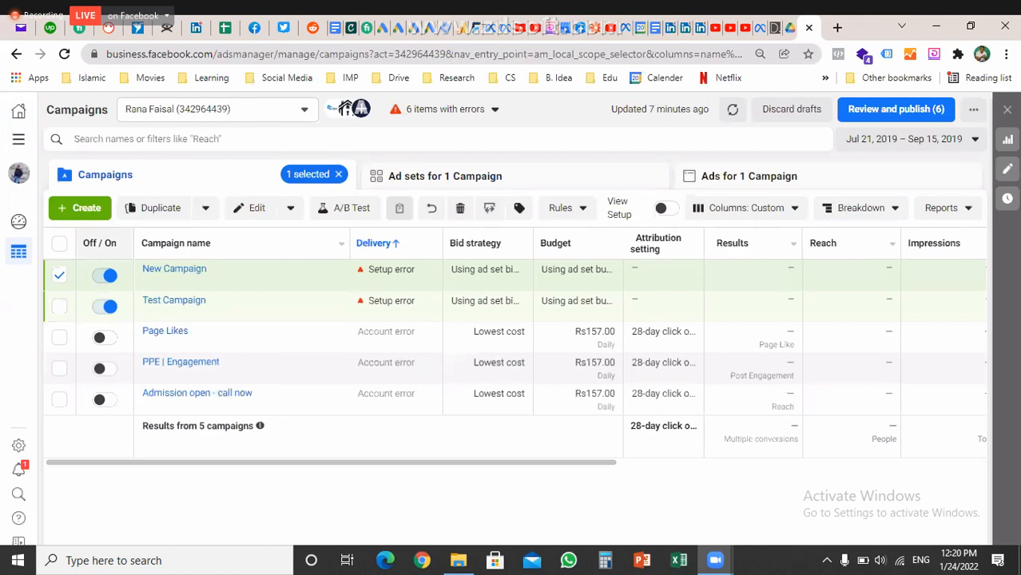
{"action": "left_click", "coordinate": [80, 208]}
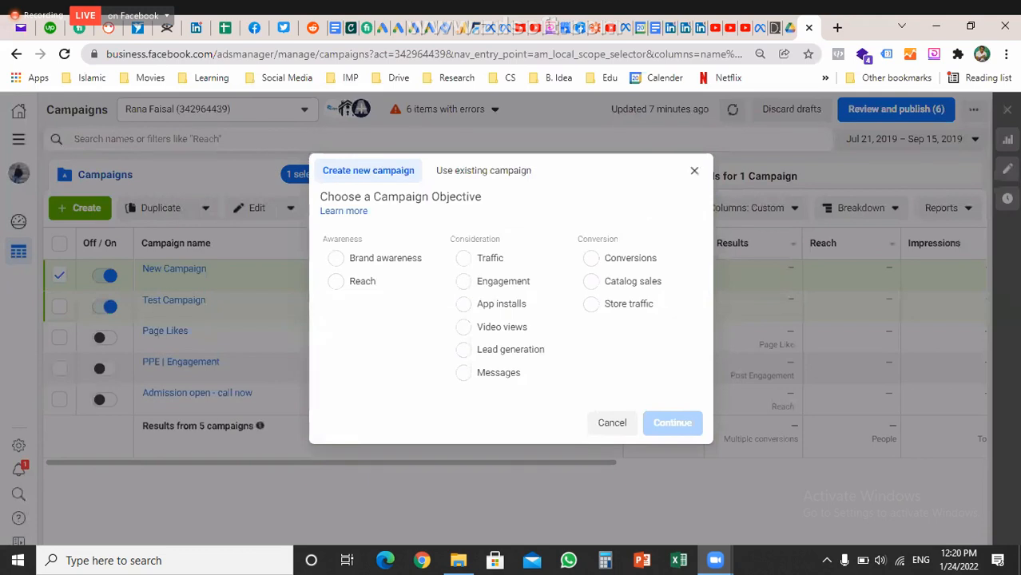
Highlight the Awareness, Consideration and Conversion objective category headings in turn
{"action": "double_click", "coordinate": [342, 239]}
{"action": "double_click", "coordinate": [475, 239]}
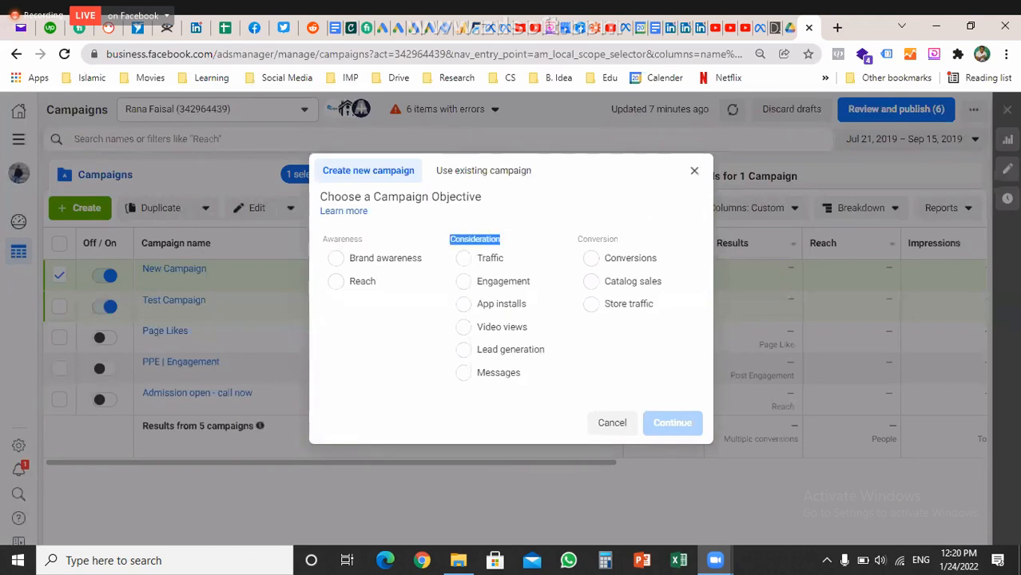
{"action": "double_click", "coordinate": [597, 239]}
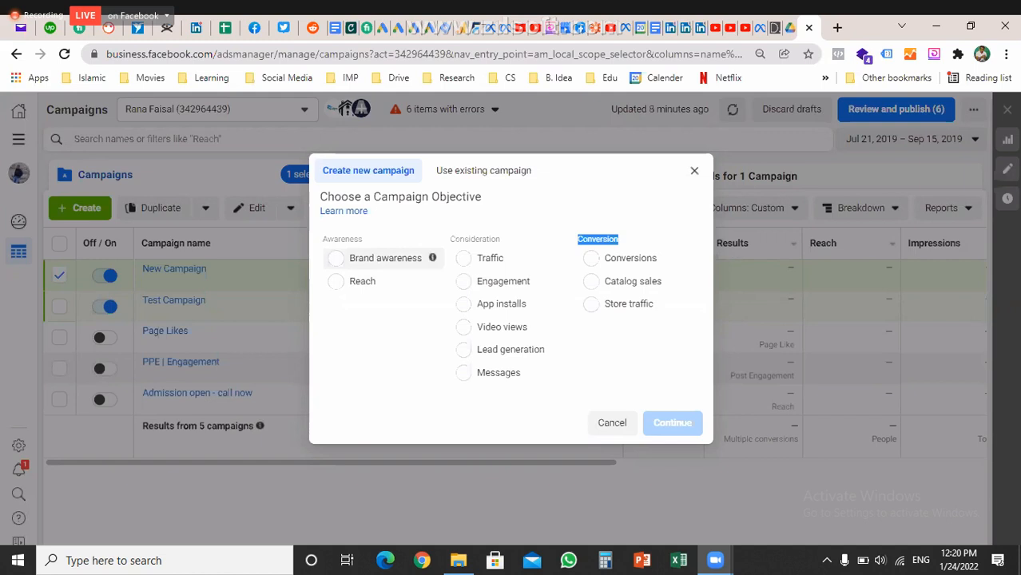
Pick Brand awareness, highlight its description, then switch the objective to Reach
{"action": "left_click", "coordinate": [335, 257]}
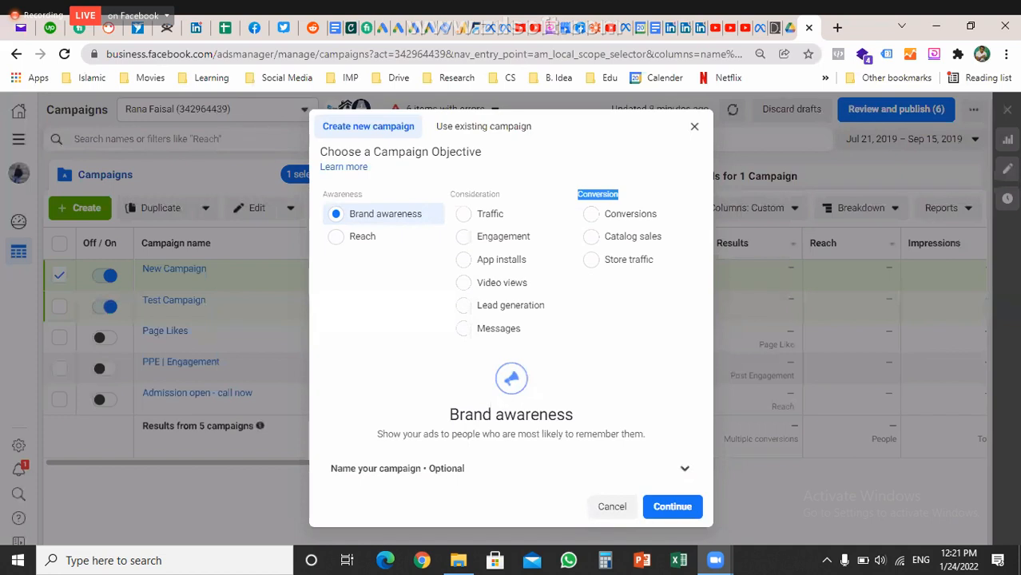
{"action": "key", "text": "XF86AudioLowerVolume"}
{"action": "key", "text": "XF86AudioLowerVolume"}
{"action": "key", "text": "XF86AudioLowerVolume"}
{"action": "key", "text": "XF86AudioLowerVolume"}
{"action": "key", "text": "XF86AudioLowerVolume"}
{"action": "left_click_drag", "start_coordinate": [451, 414], "coordinate": [574, 415]}
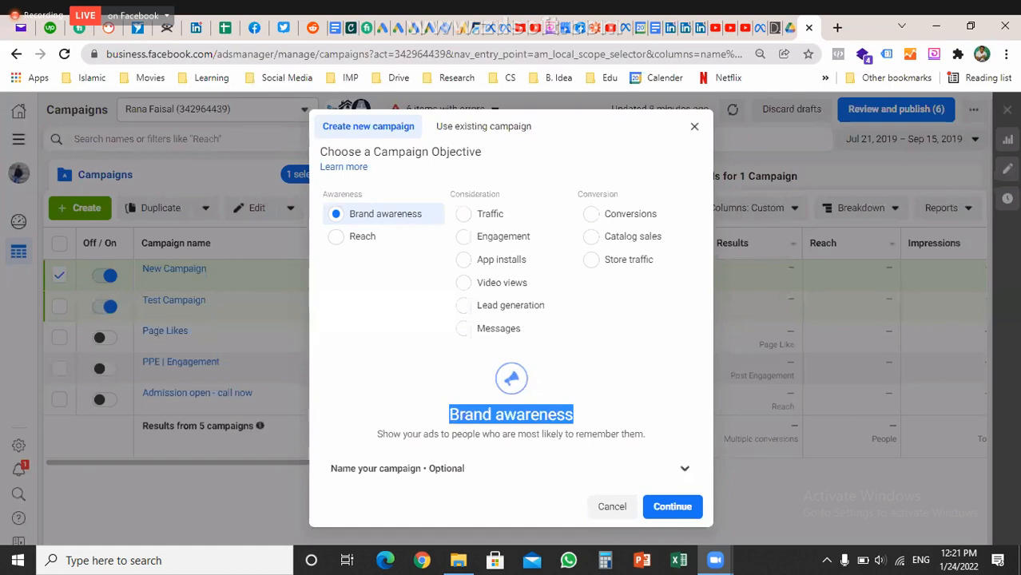
{"action": "double_click", "coordinate": [598, 434]}
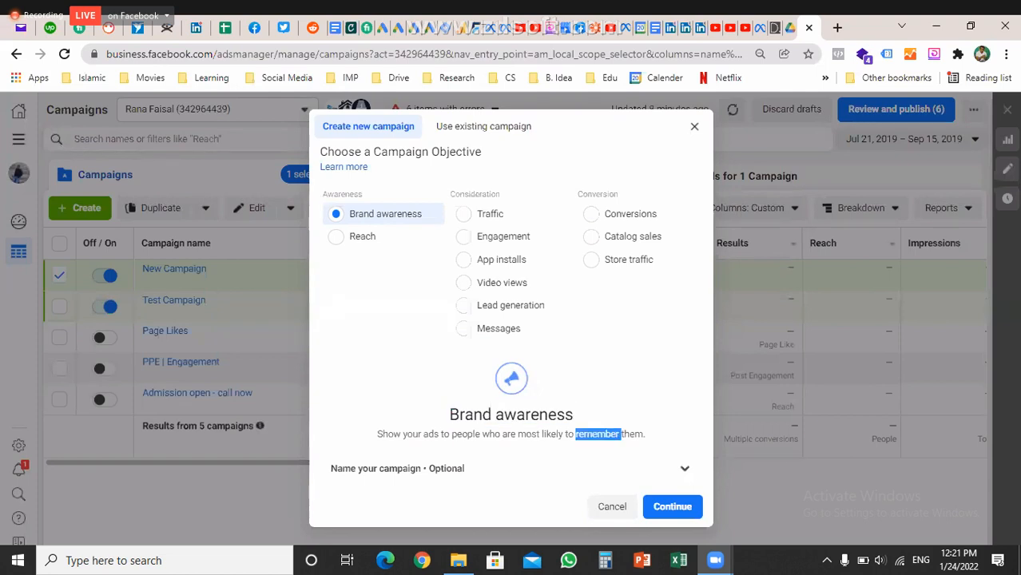
{"action": "left_click", "coordinate": [362, 237]}
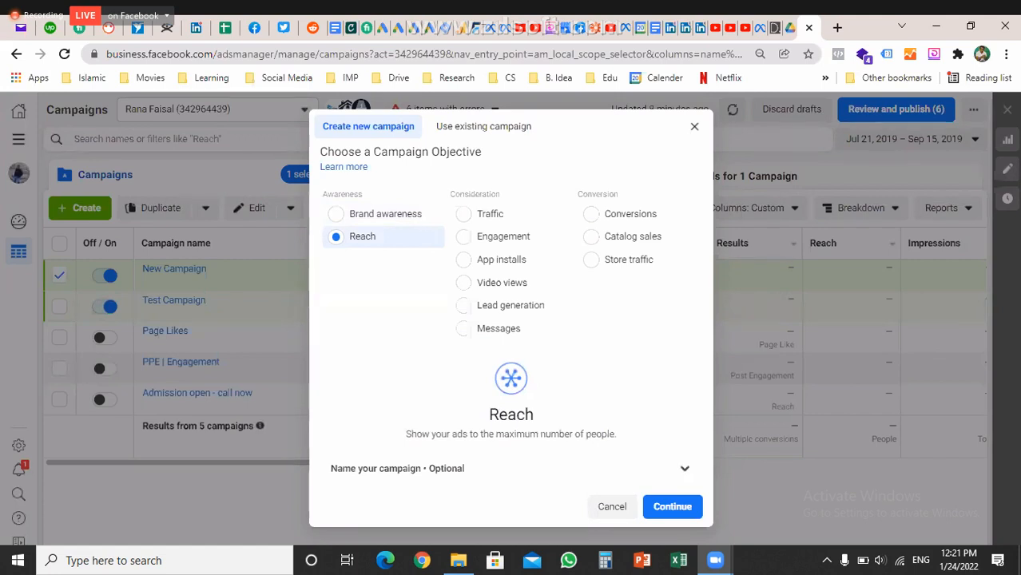
{"action": "left_click_drag", "start_coordinate": [617, 434], "coordinate": [405, 433]}
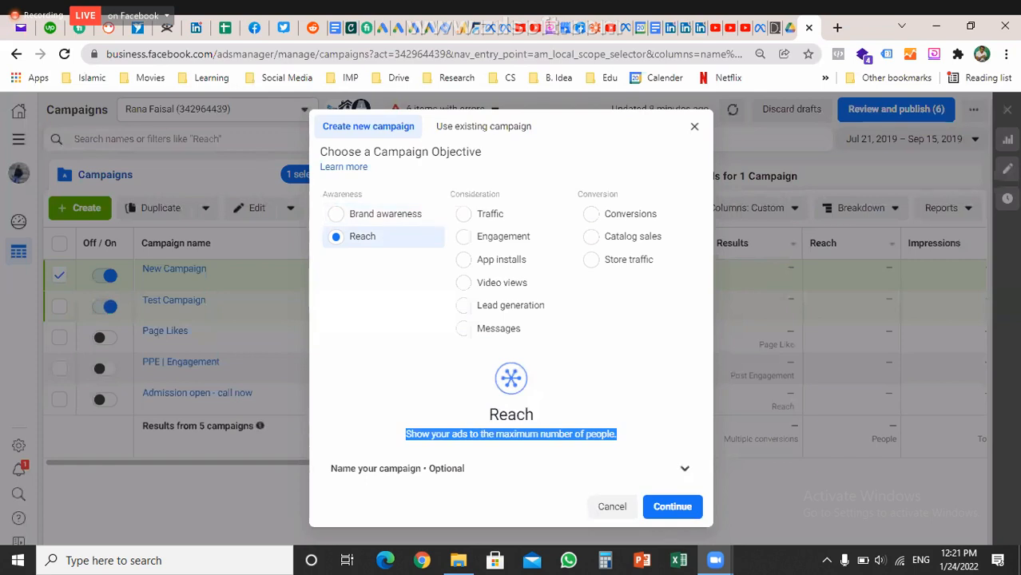
{"action": "left_click", "coordinate": [511, 436]}
{"action": "left_click_drag", "start_coordinate": [496, 434], "coordinate": [614, 434]}
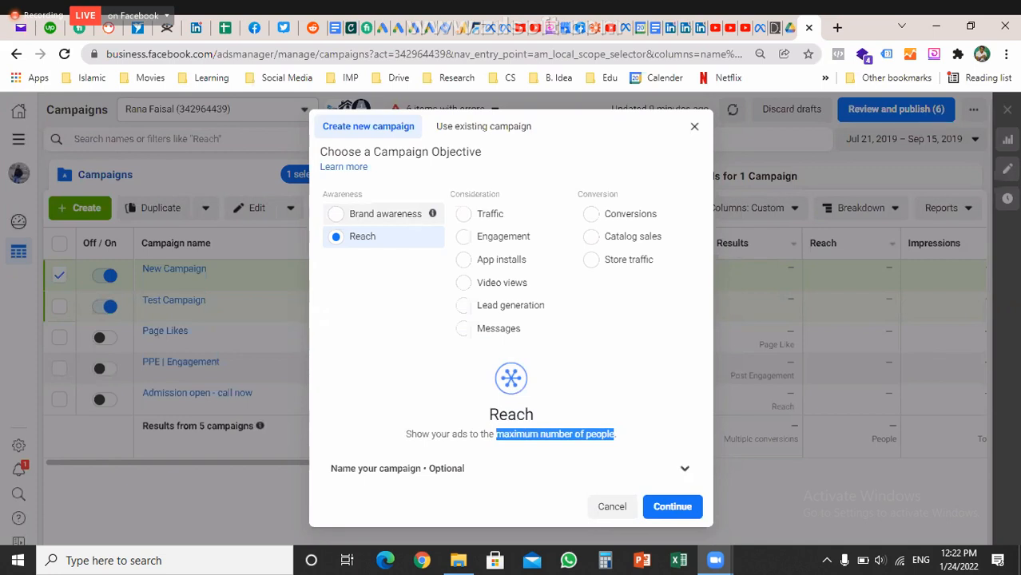
{"action": "left_click", "coordinate": [375, 213]}
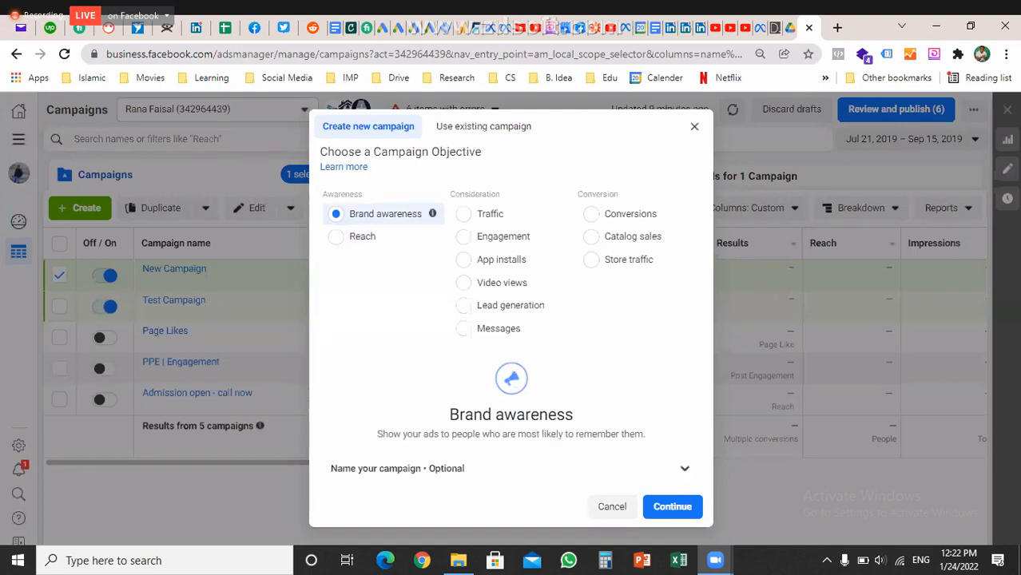
{"action": "left_click", "coordinate": [367, 237]}
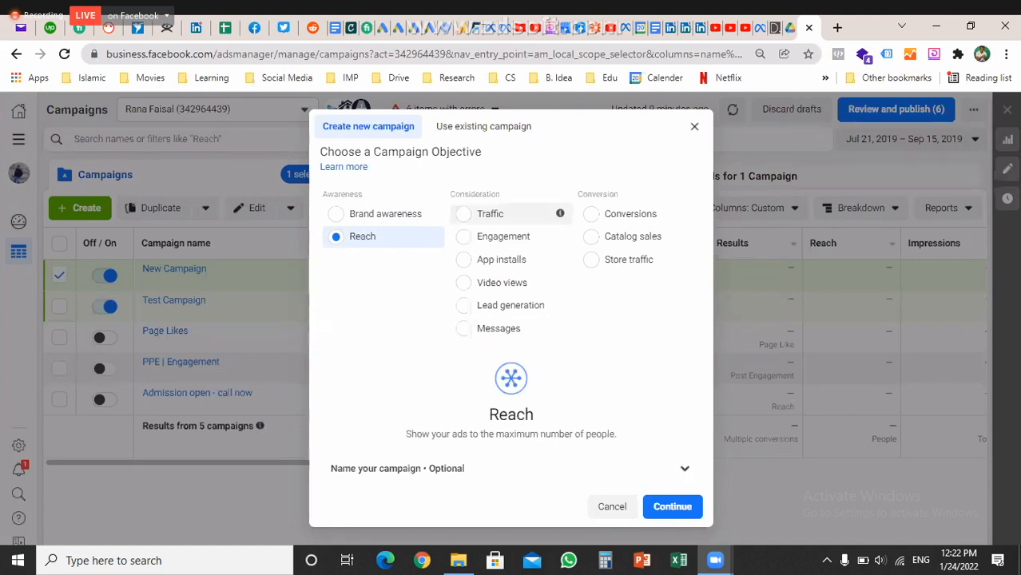
Select the Traffic objective and highlight 'website' and its description text
{"action": "left_click", "coordinate": [487, 213]}
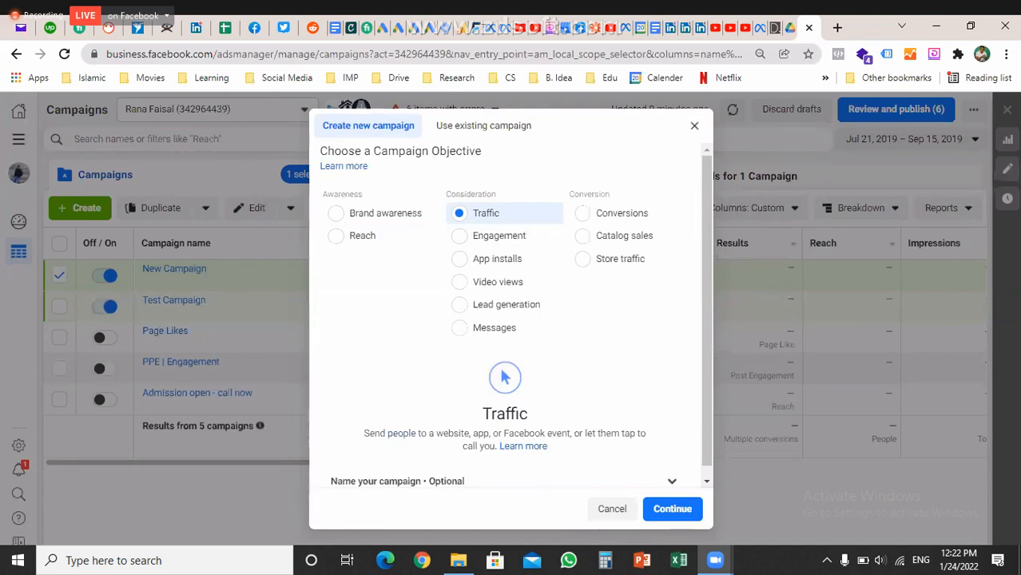
{"action": "left_click_drag", "start_coordinate": [436, 433], "coordinate": [471, 433]}
{"action": "left_click", "coordinate": [471, 434]}
{"action": "left_click_drag", "start_coordinate": [363, 433], "coordinate": [500, 446]}
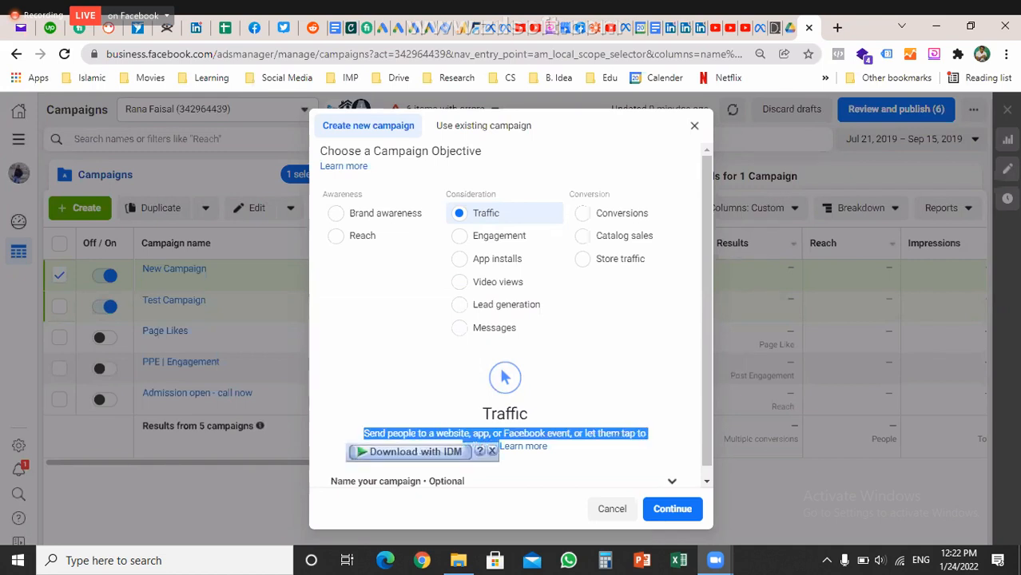
{"action": "left_click", "coordinate": [559, 392]}
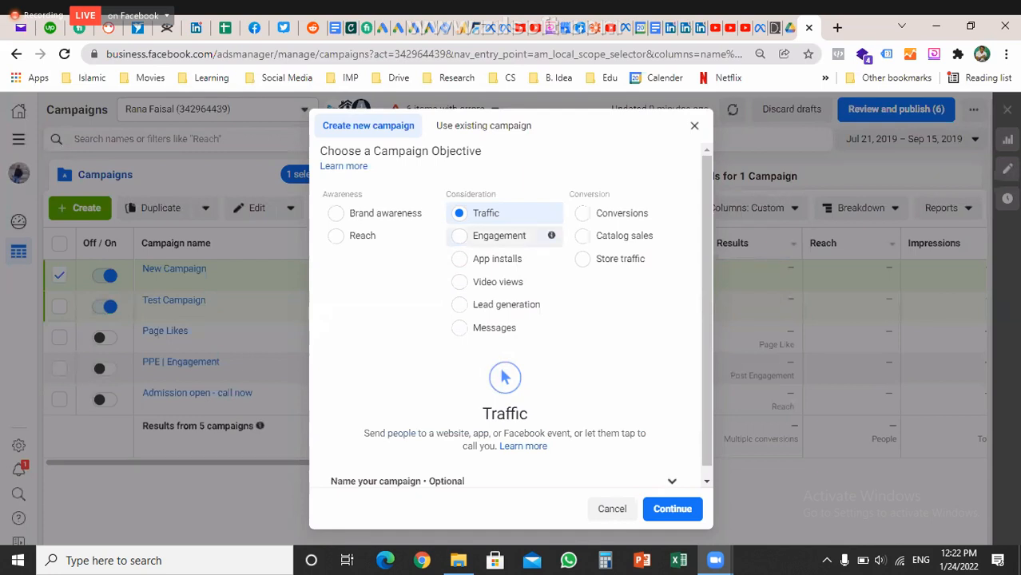
Choose Engagement, review its engagement type options, then switch to App installs
{"action": "left_click", "coordinate": [499, 236]}
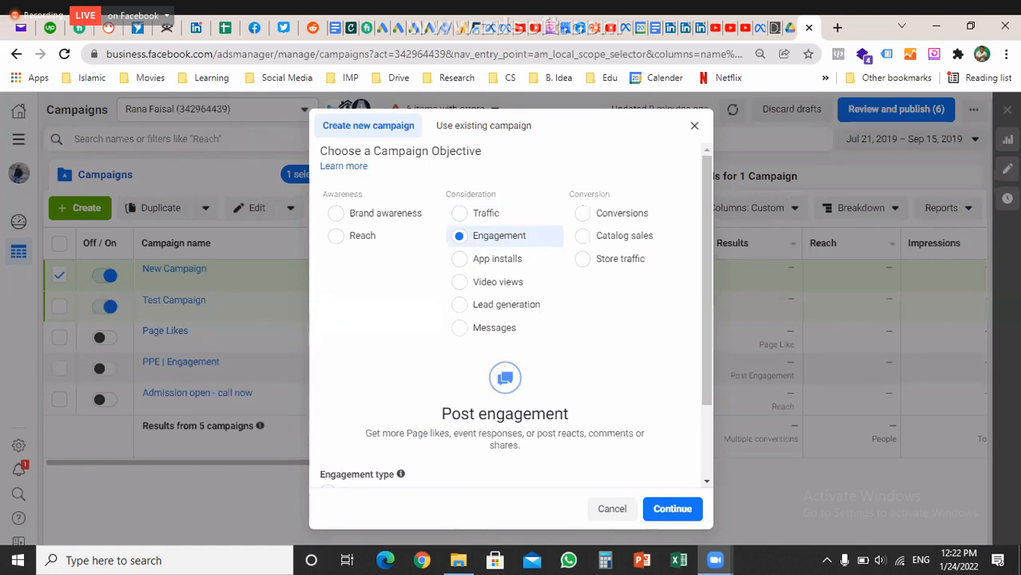
{"action": "scroll", "coordinate": [510, 320], "scroll_direction": "down", "scroll_amount": 2}
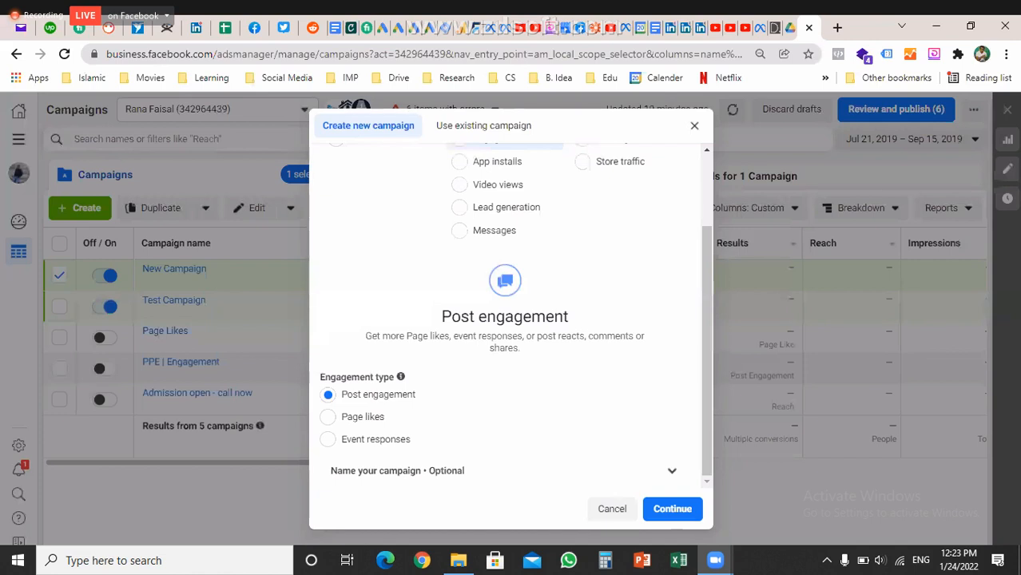
{"action": "scroll", "coordinate": [511, 258], "scroll_direction": "up", "scroll_amount": 2}
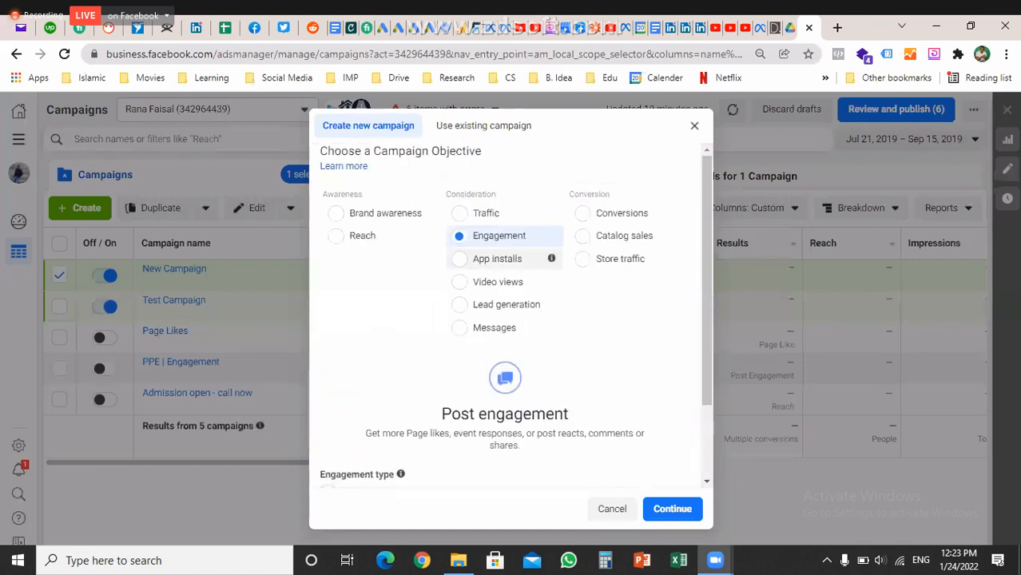
{"action": "left_click", "coordinate": [460, 258]}
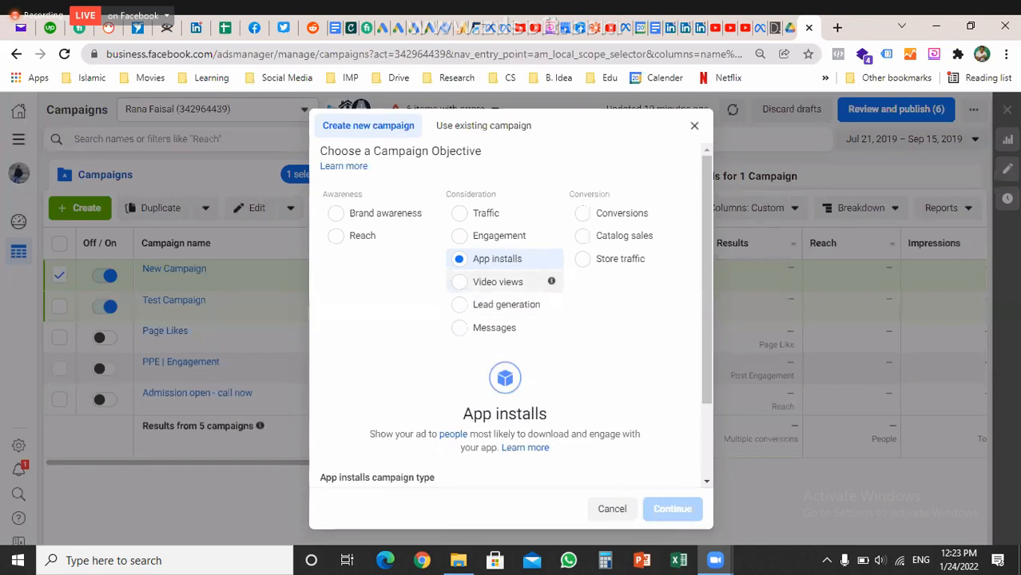
Try the Video views objective, then choose Lead generation
{"action": "left_click", "coordinate": [497, 281]}
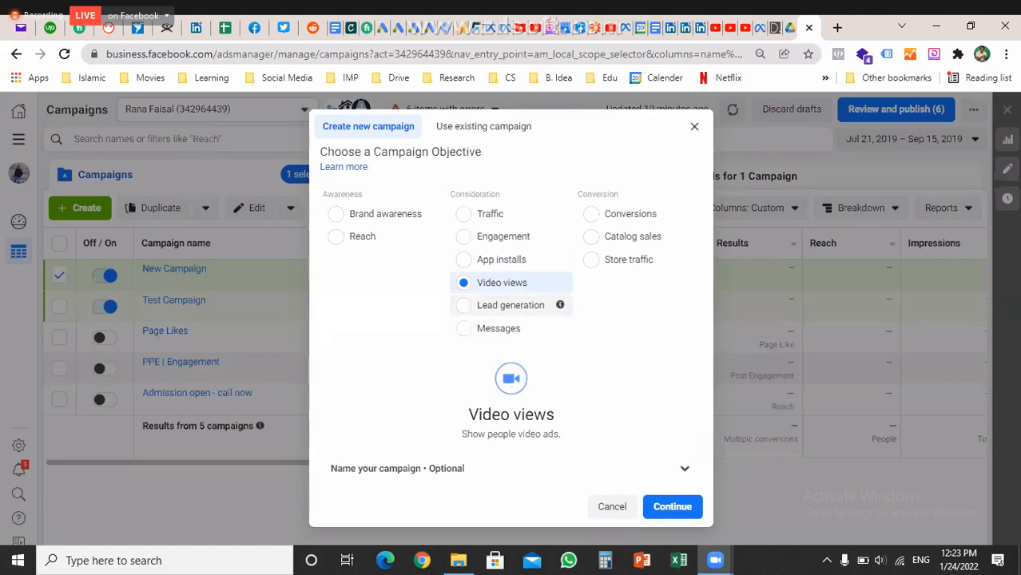
{"action": "left_click", "coordinate": [495, 305]}
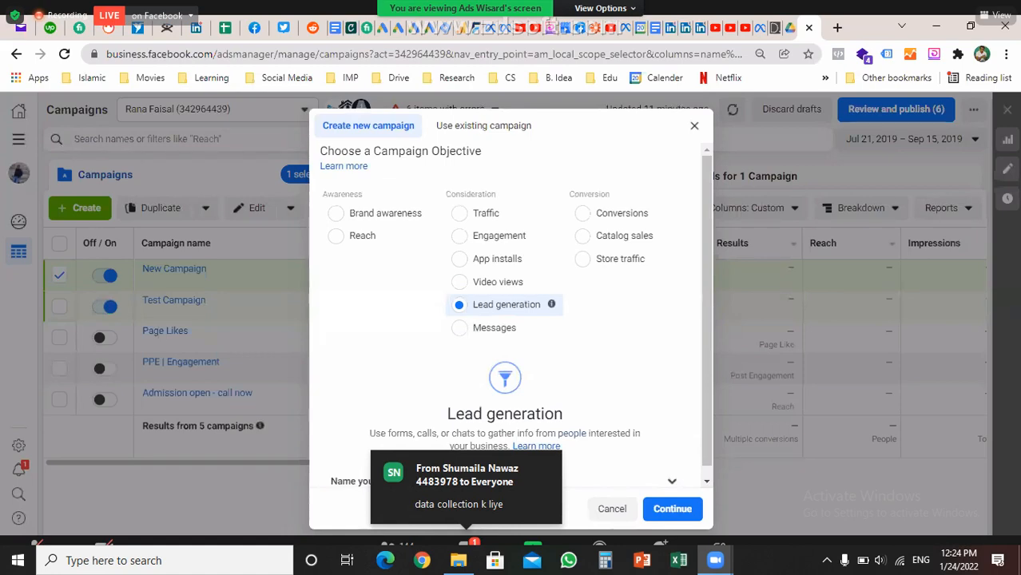
Briefly leave full screen to check chat, return, and choose the Conversions objective
{"action": "key", "text": "alt+h"}
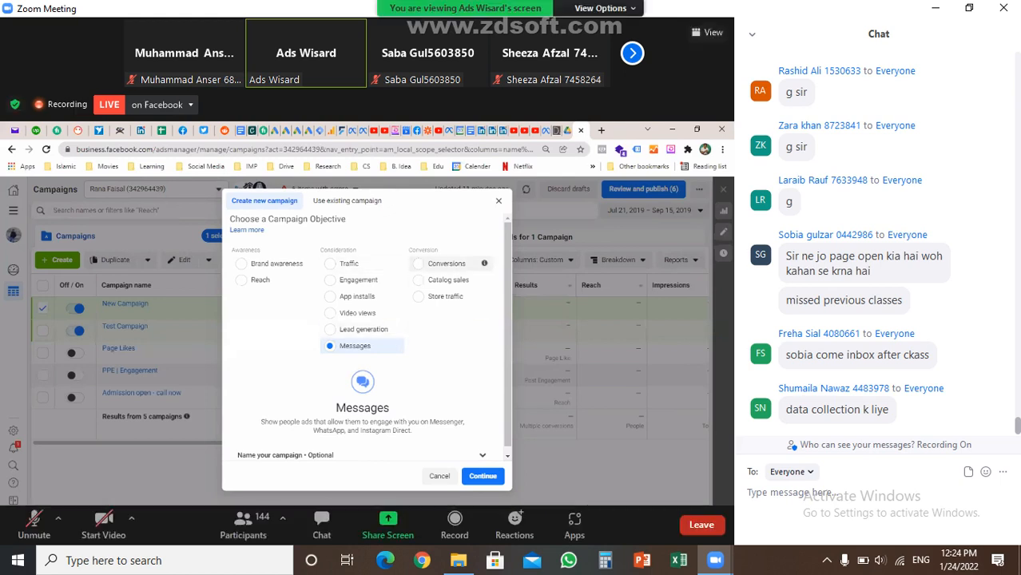
{"action": "key", "text": "alt+f"}
{"action": "left_click", "coordinate": [622, 212]}
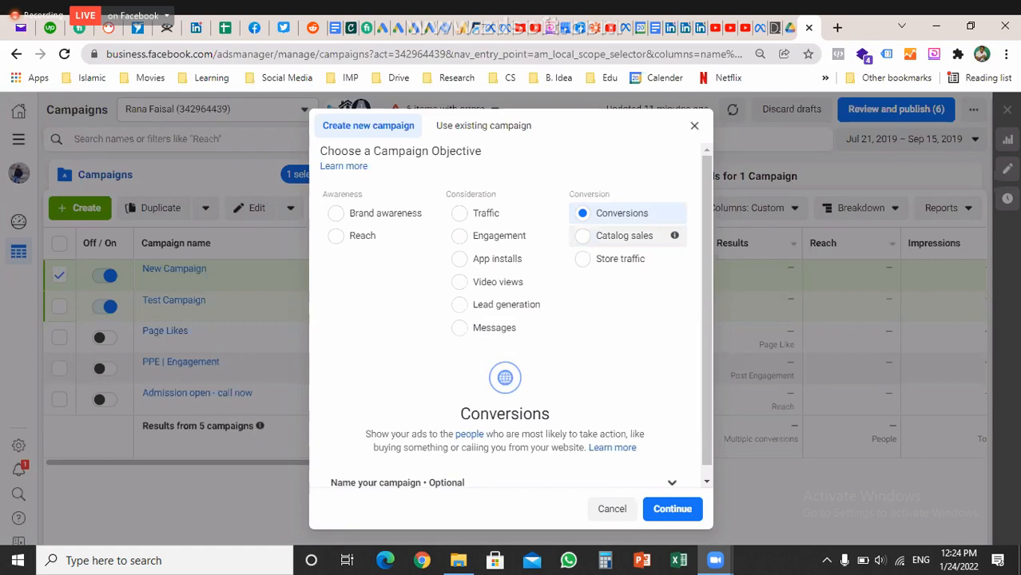
Choose Catalog sales, then Store traffic, highlight 'physical stores', and exit full screen
{"action": "left_click", "coordinate": [615, 236]}
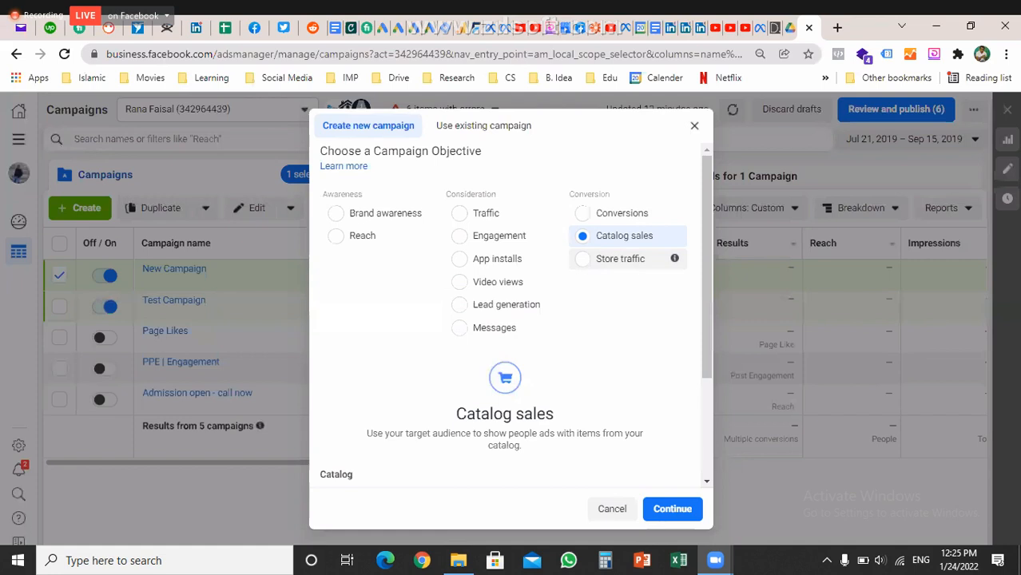
{"action": "left_click", "coordinate": [620, 259]}
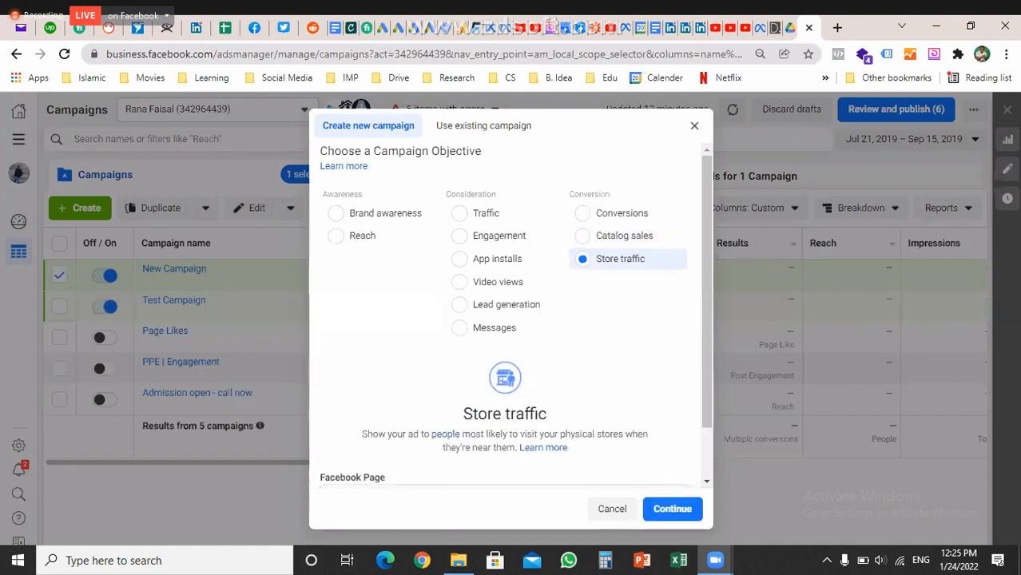
{"action": "left_click_drag", "start_coordinate": [560, 434], "coordinate": [624, 434]}
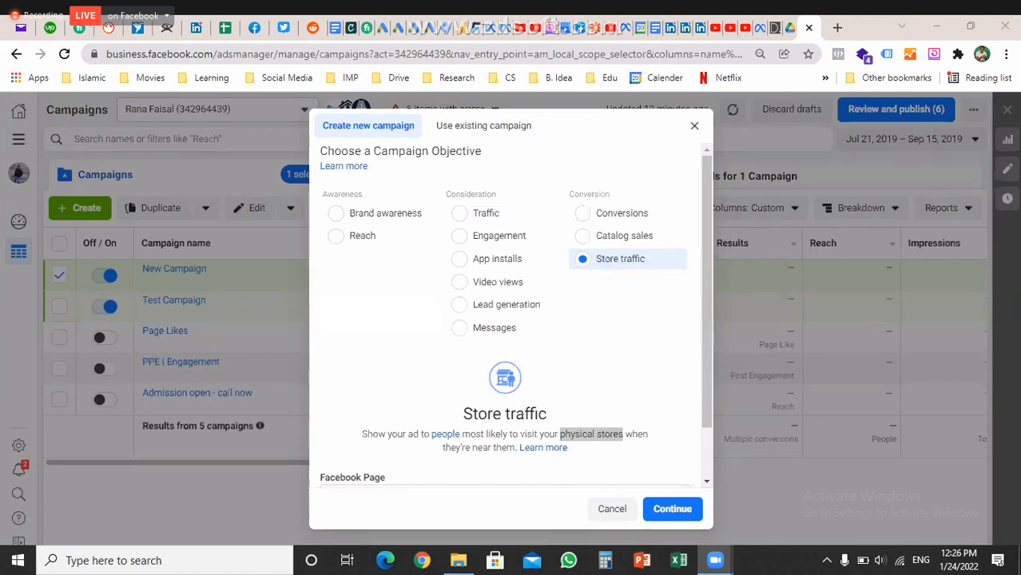
{"action": "left_click", "coordinate": [707, 292]}
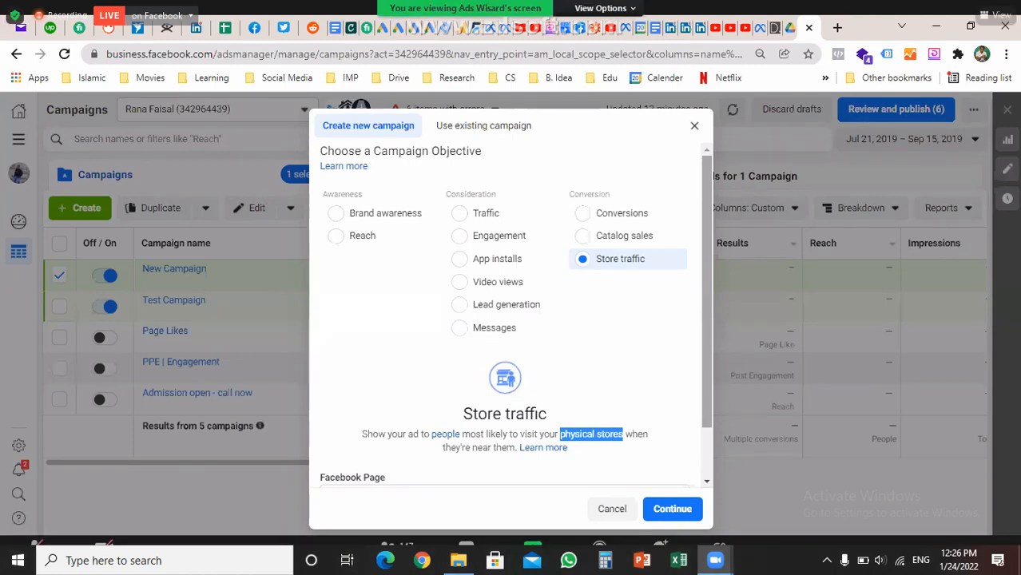
{"action": "key", "text": "Escape"}
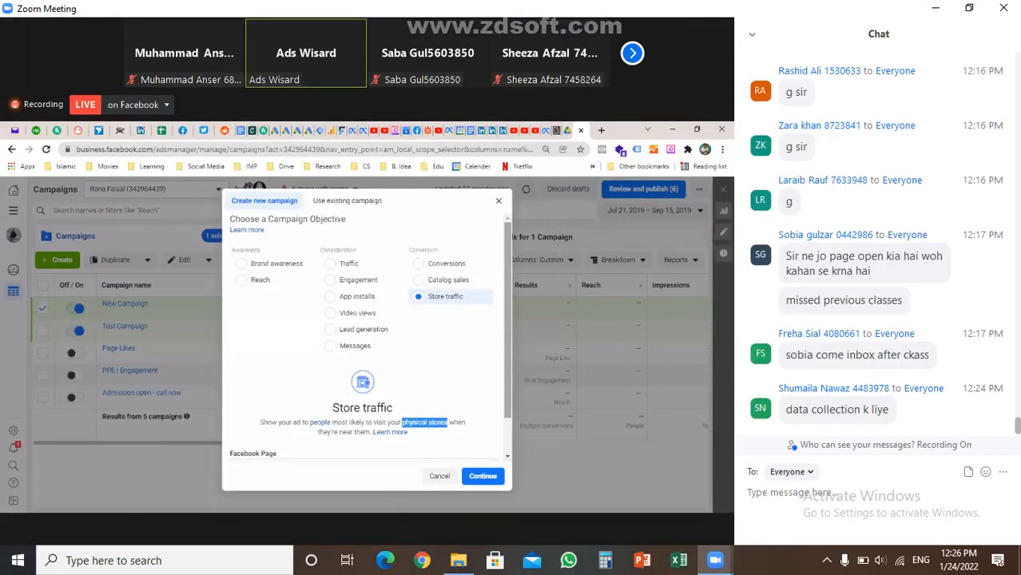
Type 'cataloge' in the Zoom chat box, fixing a typo, and send it
{"action": "type", "text": "catoo"}
{"action": "key", "text": "BackSpace"}
{"action": "key", "text": "BackSpace"}
{"action": "type", "text": "a"}
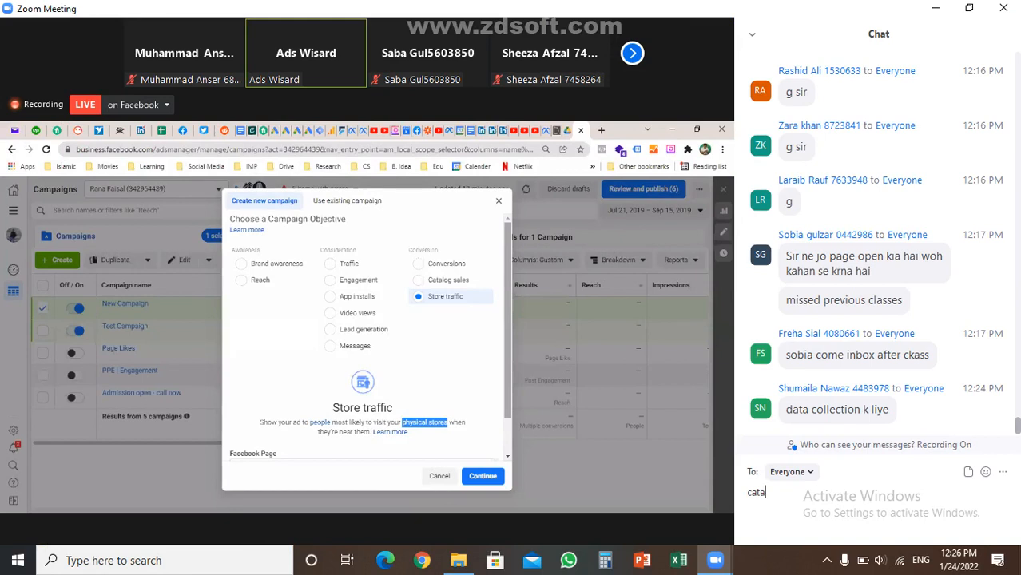
{"action": "type", "text": "loge"}
{"action": "key", "text": "Return"}
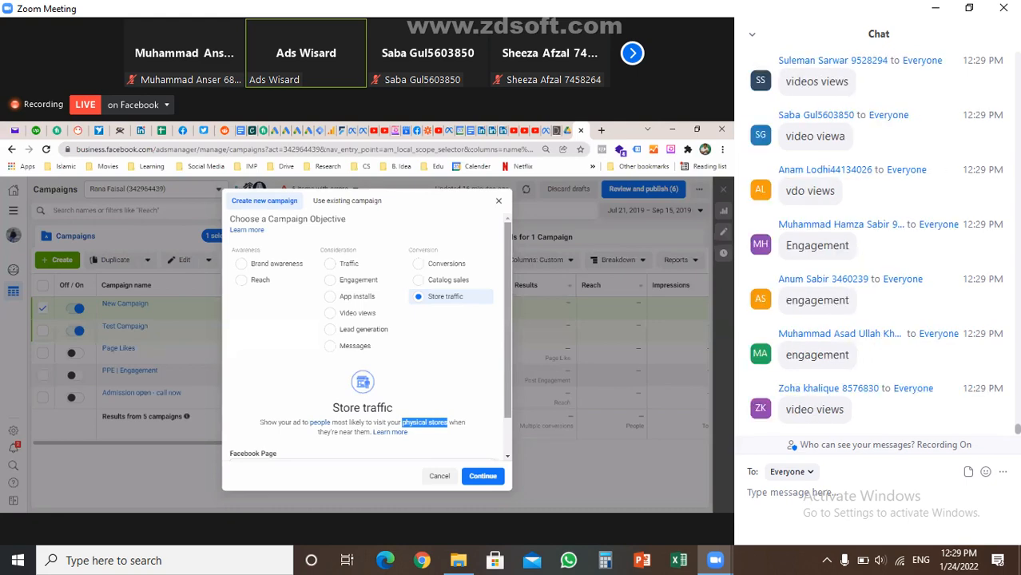
Type 'engagment' in the Zoom chat, correcting typos, and send it to Everyone
{"action": "type", "text": "enga"}
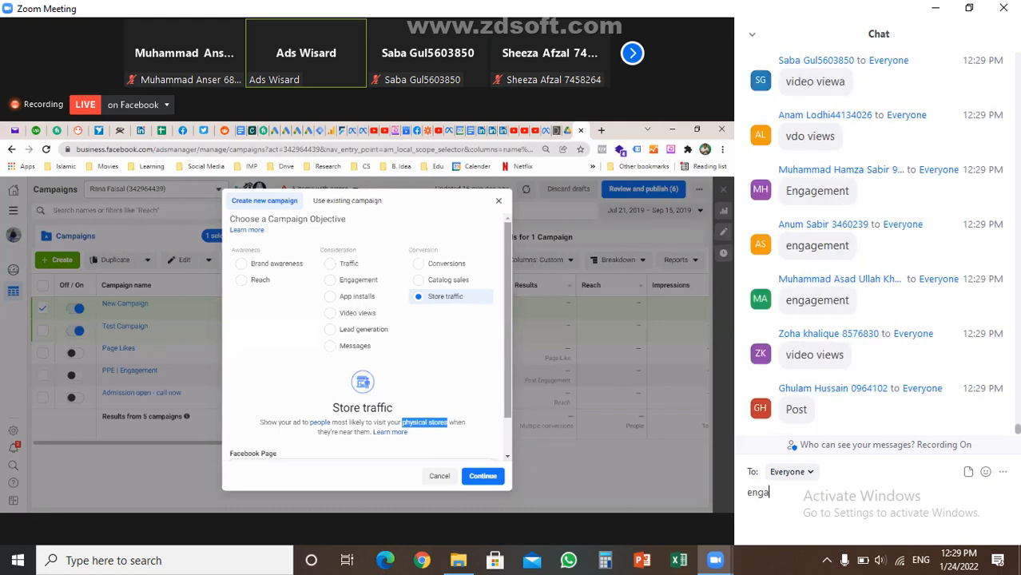
{"action": "type", "text": "fment"}
{"action": "key", "text": "BackSpace"}
{"action": "key", "text": "BackSpace"}
{"action": "key", "text": "BackSpace"}
{"action": "key", "text": "BackSpace"}
{"action": "key", "text": "BackSpace"}
{"action": "type", "text": "gmrny"}
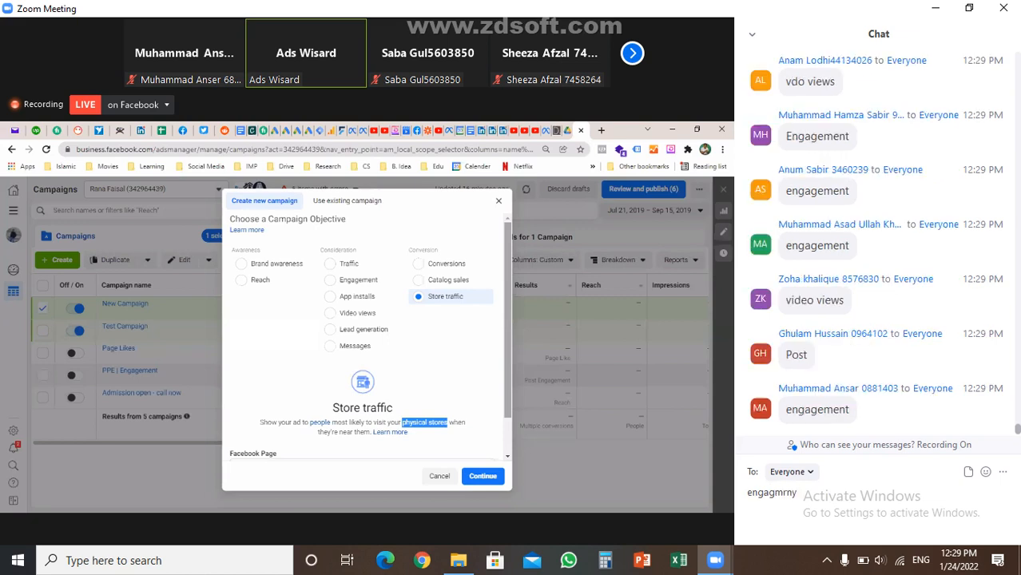
{"action": "key", "text": "BackSpace"}
{"action": "key", "text": "BackSpace"}
{"action": "key", "text": "BackSpace"}
{"action": "type", "text": "ent"}
{"action": "key", "text": "Return"}
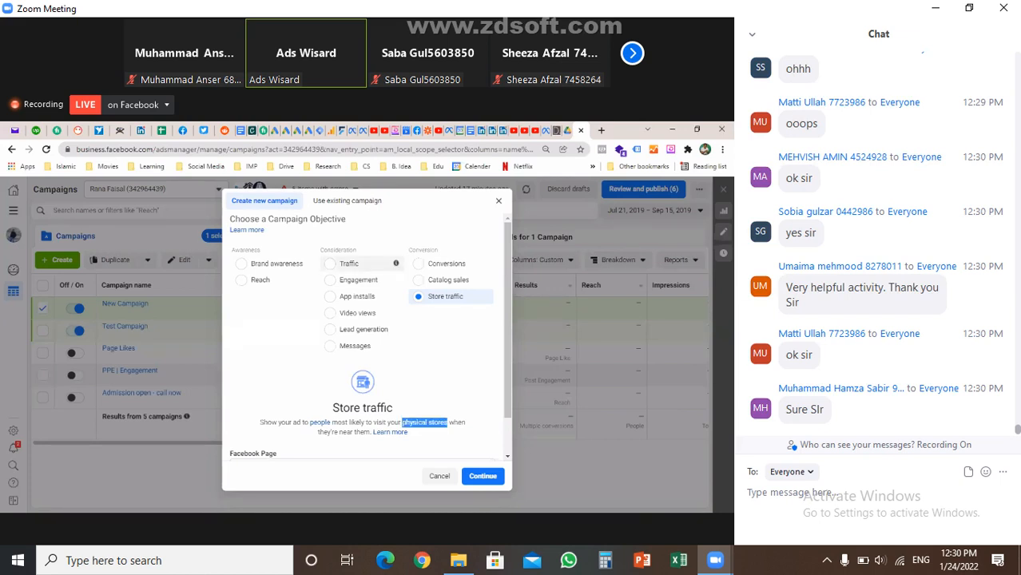
Select Traffic under Consideration as the campaign objective
{"action": "left_click", "coordinate": [330, 264]}
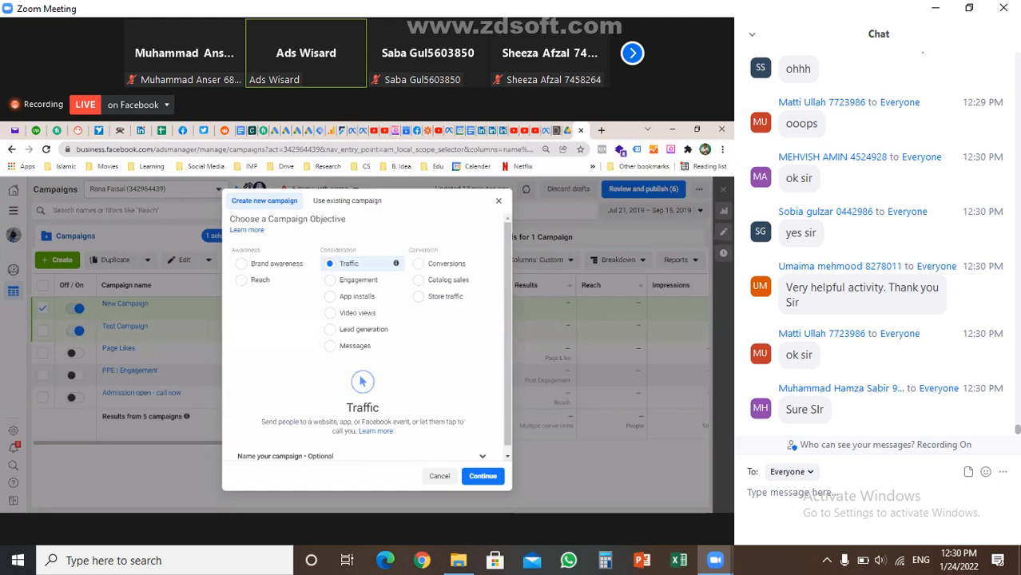
{"action": "scroll", "coordinate": [368, 335], "scroll_direction": "down", "scroll_amount": 1}
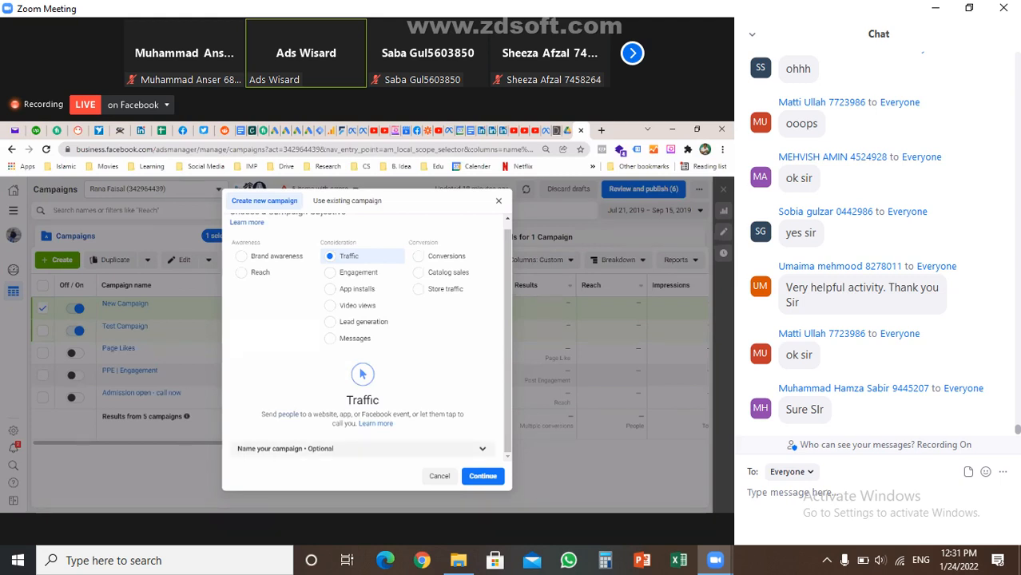
Confirm the Traffic objective to create the New Traffic Campaign draft with its ad set and ad
{"action": "left_click", "coordinate": [359, 448]}
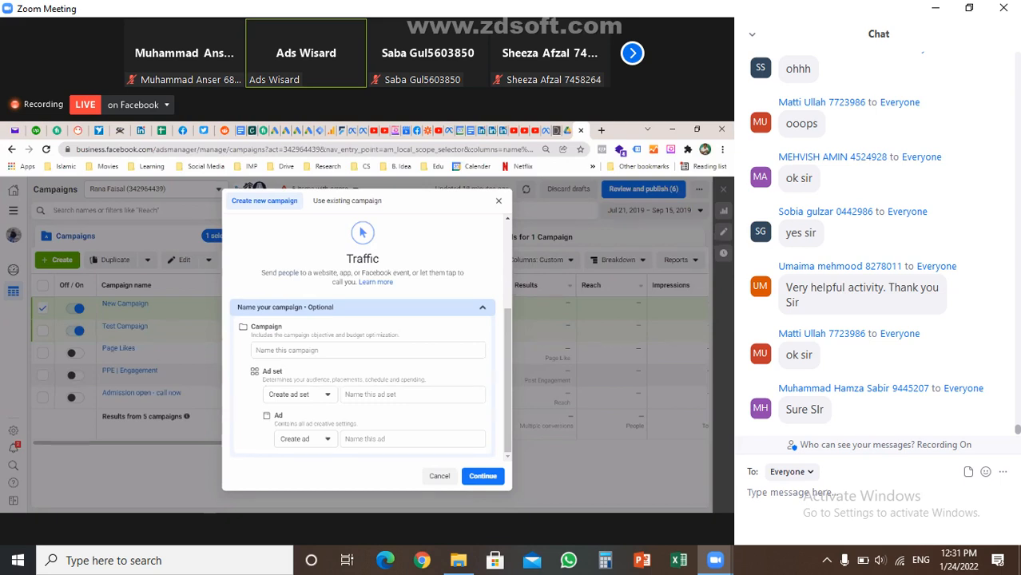
{"action": "left_click", "coordinate": [483, 308]}
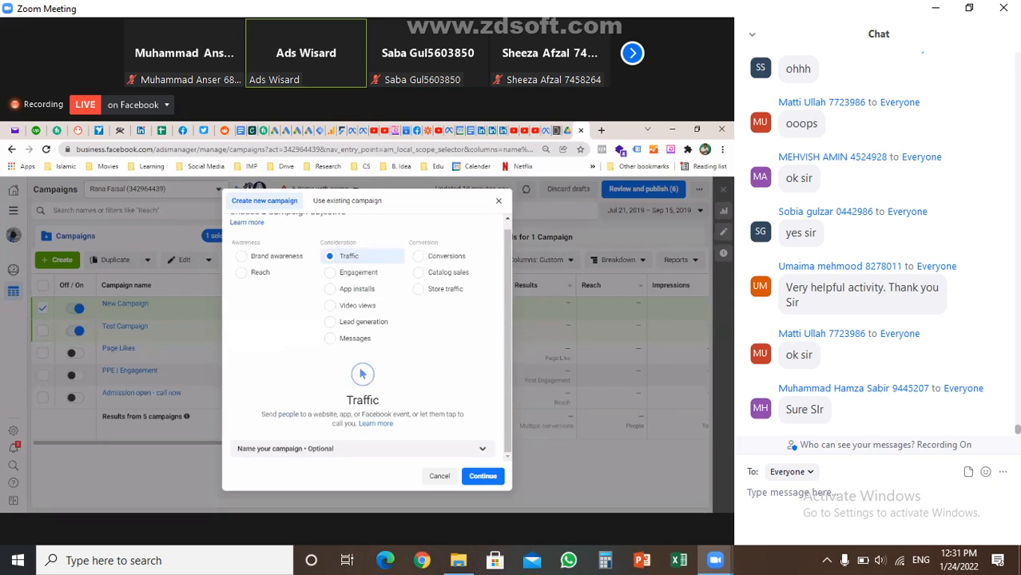
{"action": "scroll", "coordinate": [368, 335], "scroll_direction": "up", "scroll_amount": 1}
{"action": "scroll", "coordinate": [363, 320], "scroll_direction": "up", "scroll_amount": 1}
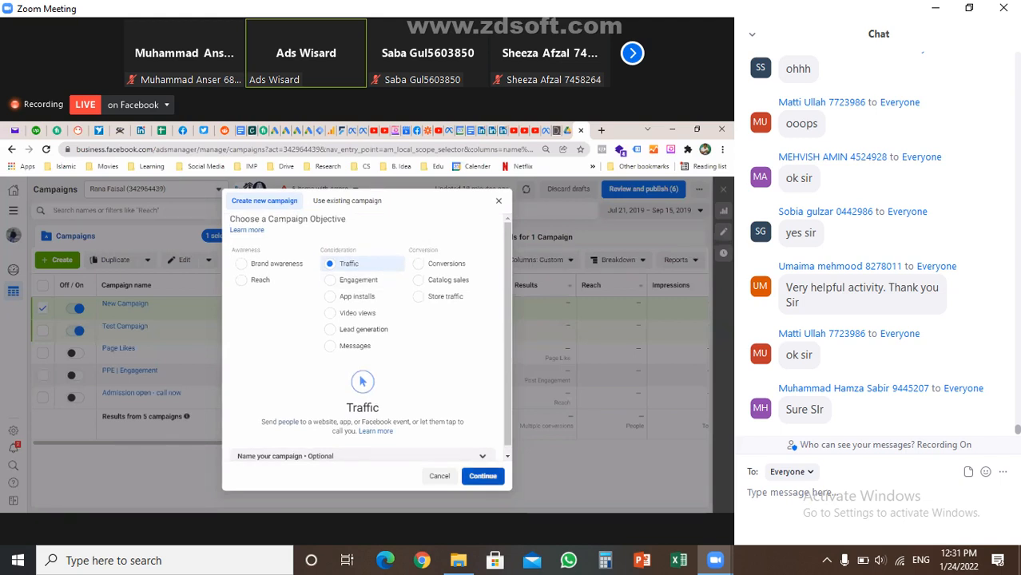
{"action": "key", "text": "Return"}
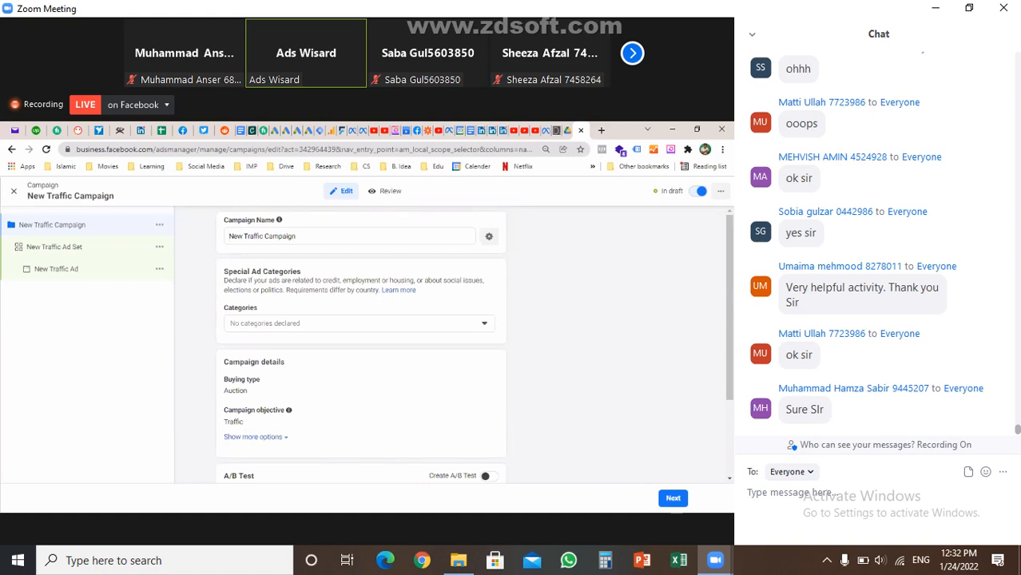
Rename the campaign to 'Traffic | 24th Jan 2022 | Test Campaign'
{"action": "double_click", "coordinate": [367, 320]}
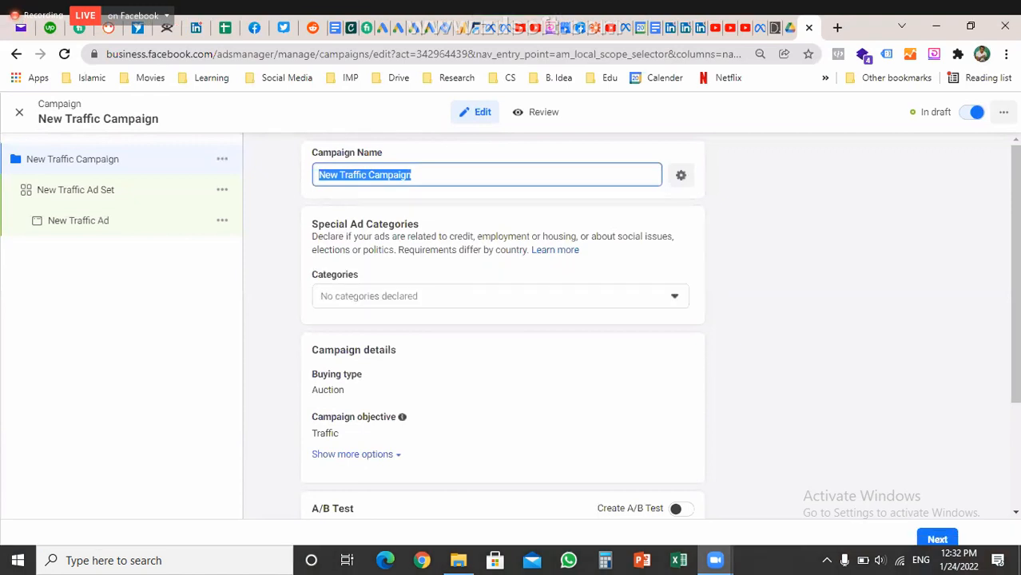
{"action": "type", "text": "Traffic "}
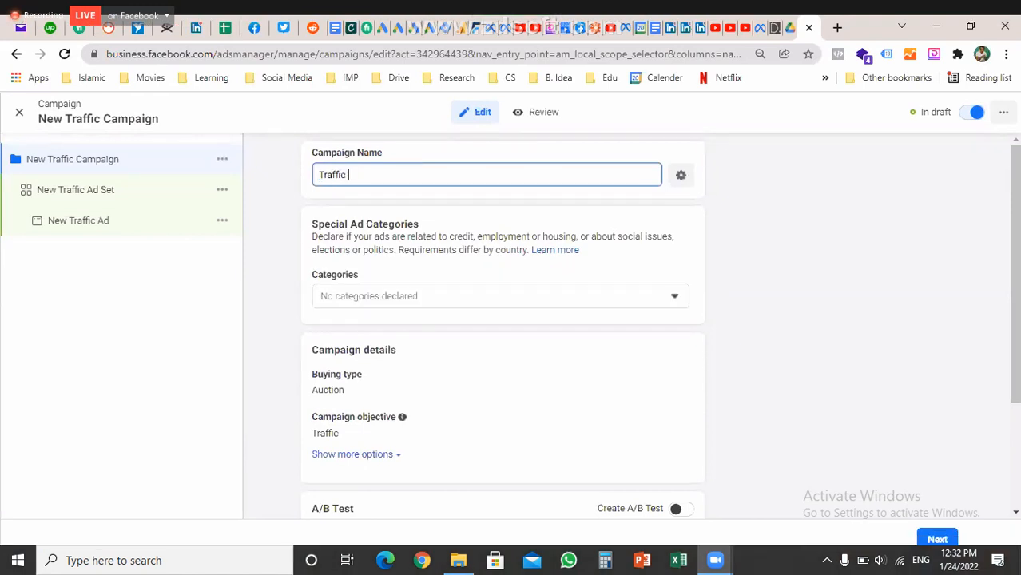
{"action": "type", "text": "| 24th Jan 2022 | Test "}
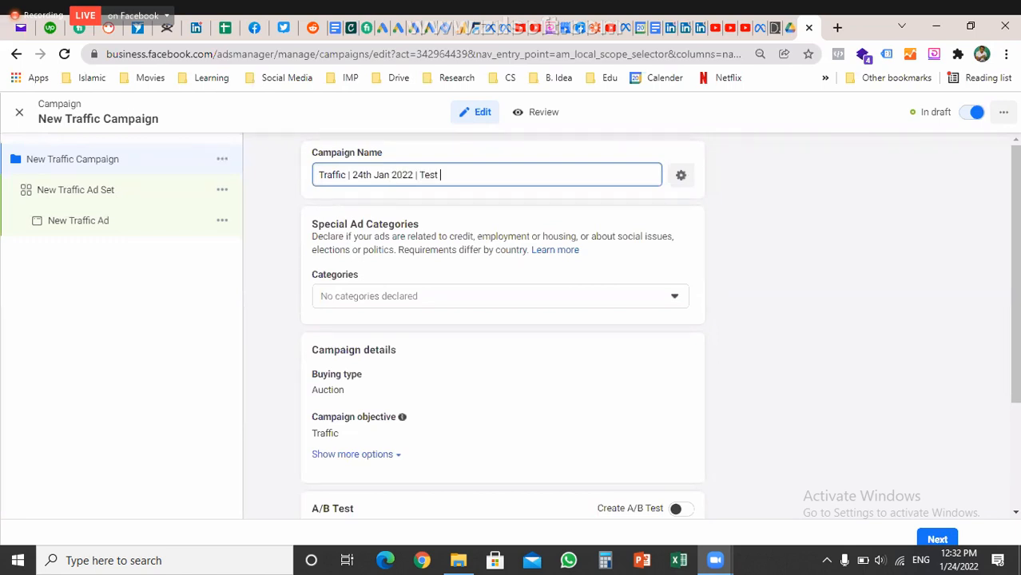
{"action": "type", "text": "Campaign"}
{"action": "key", "text": "Tab"}
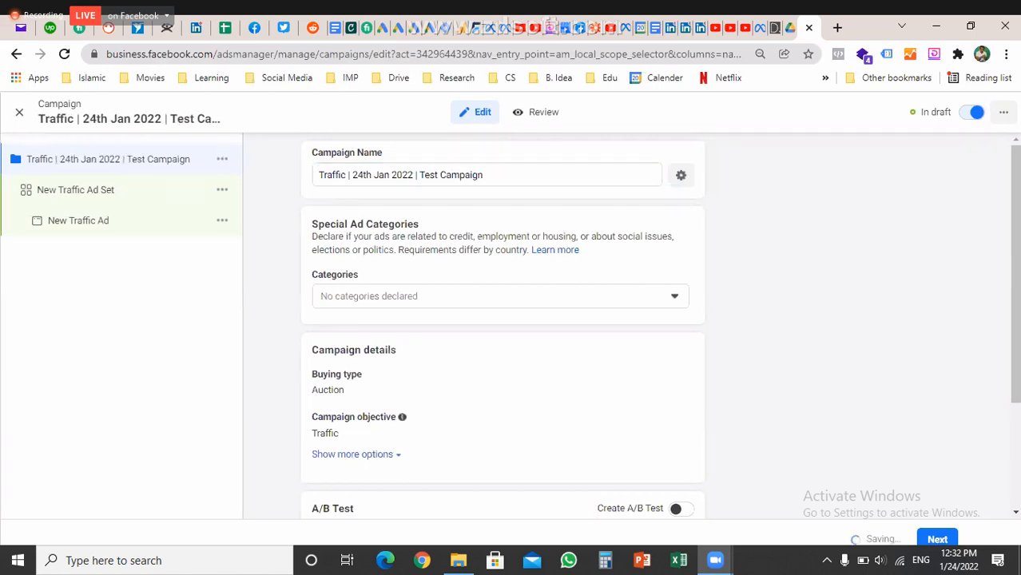
{"action": "triple_click", "coordinate": [365, 224]}
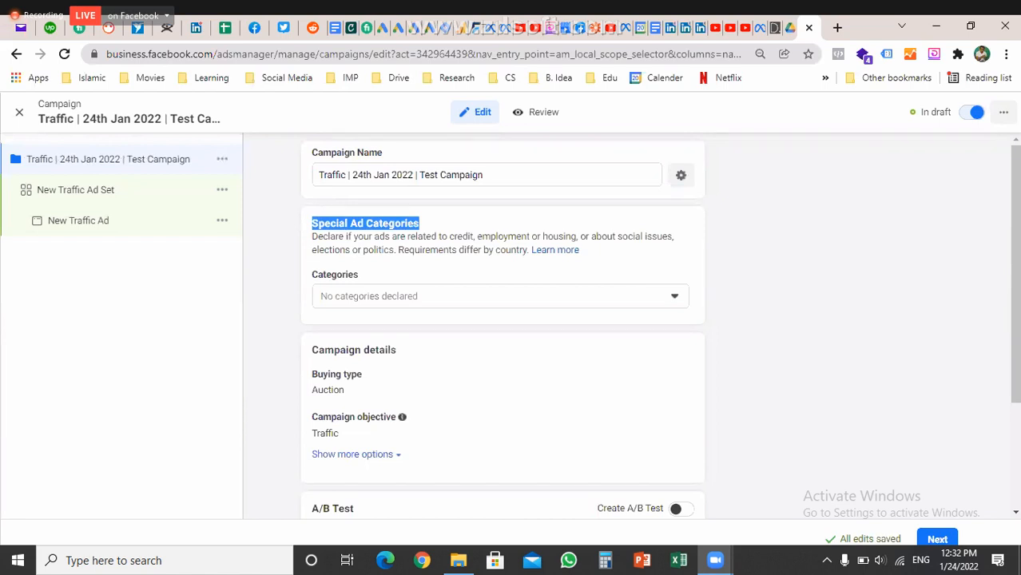
{"action": "double_click", "coordinate": [461, 236]}
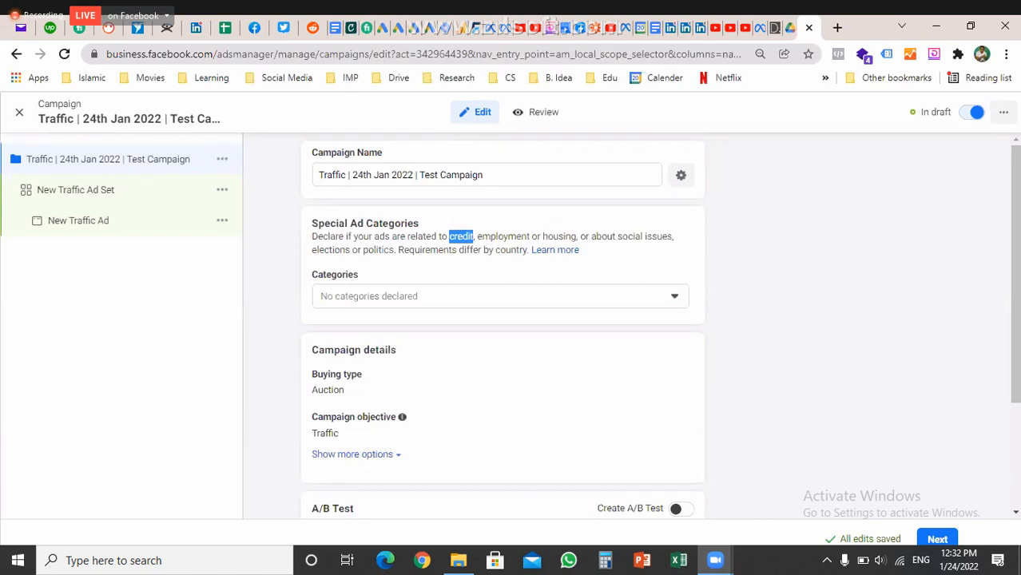
{"action": "double_click", "coordinate": [503, 237]}
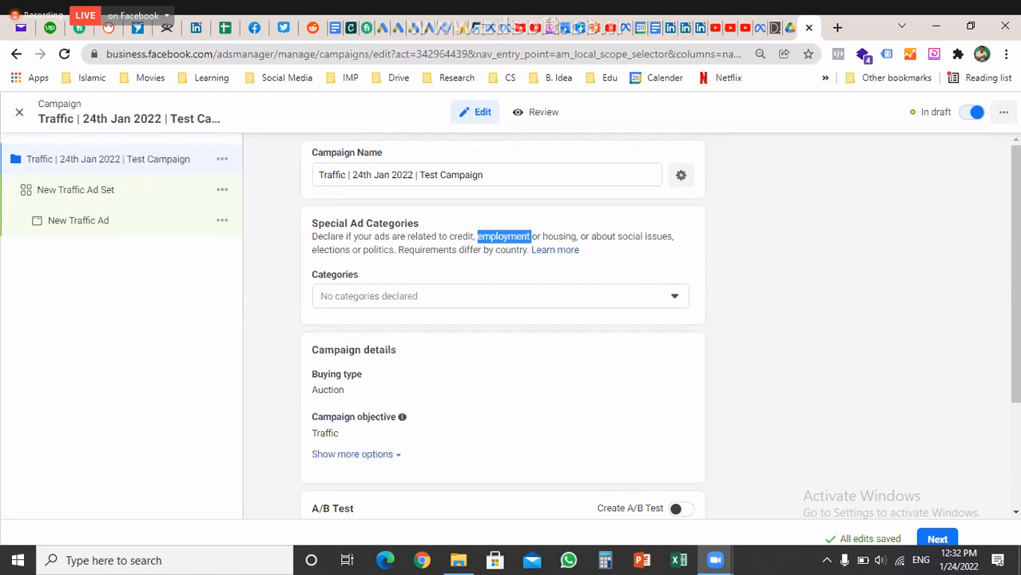
{"action": "double_click", "coordinate": [559, 236]}
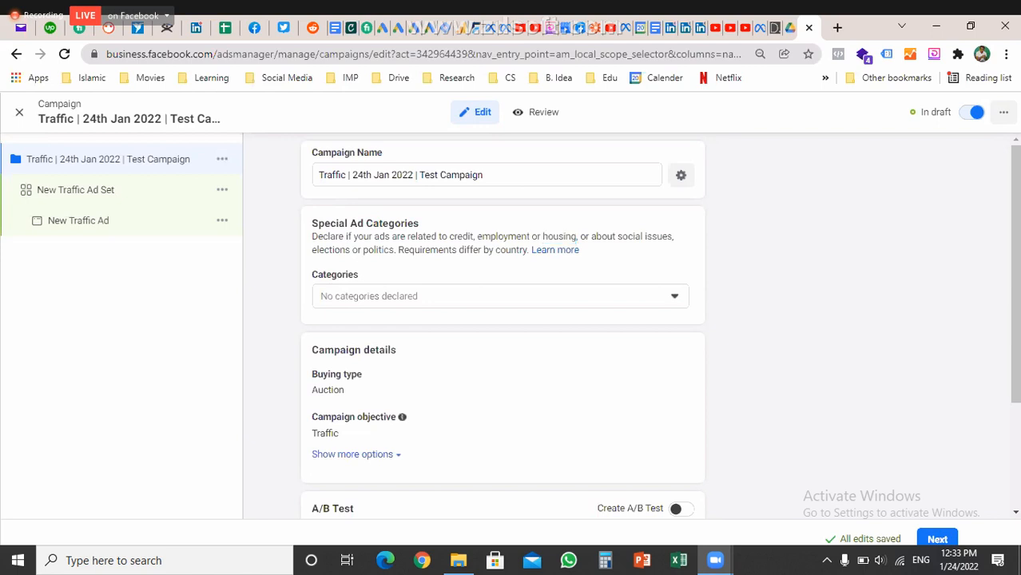
{"action": "left_click_drag", "start_coordinate": [617, 236], "coordinate": [394, 250]}
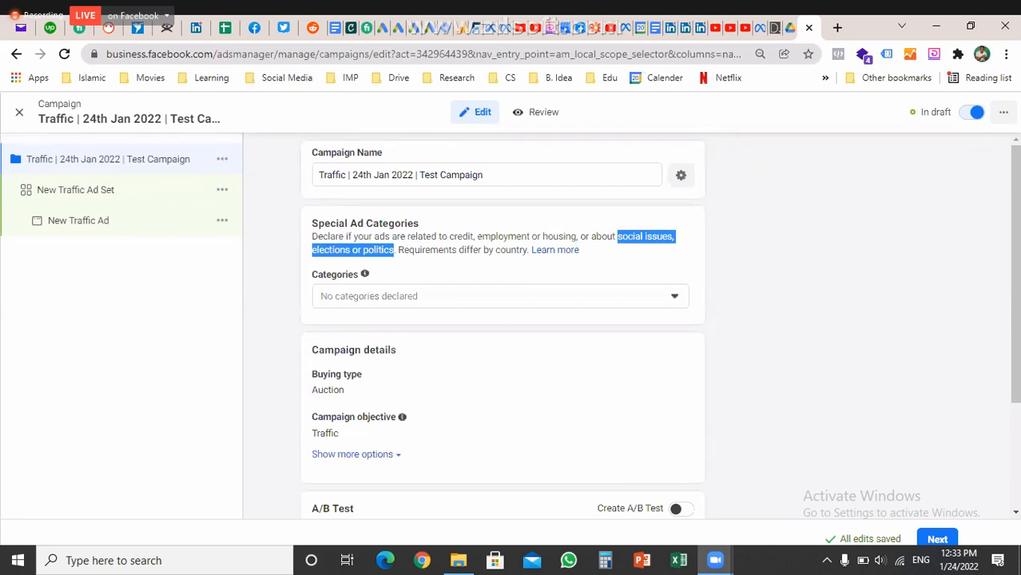
{"action": "left_click", "coordinate": [501, 296]}
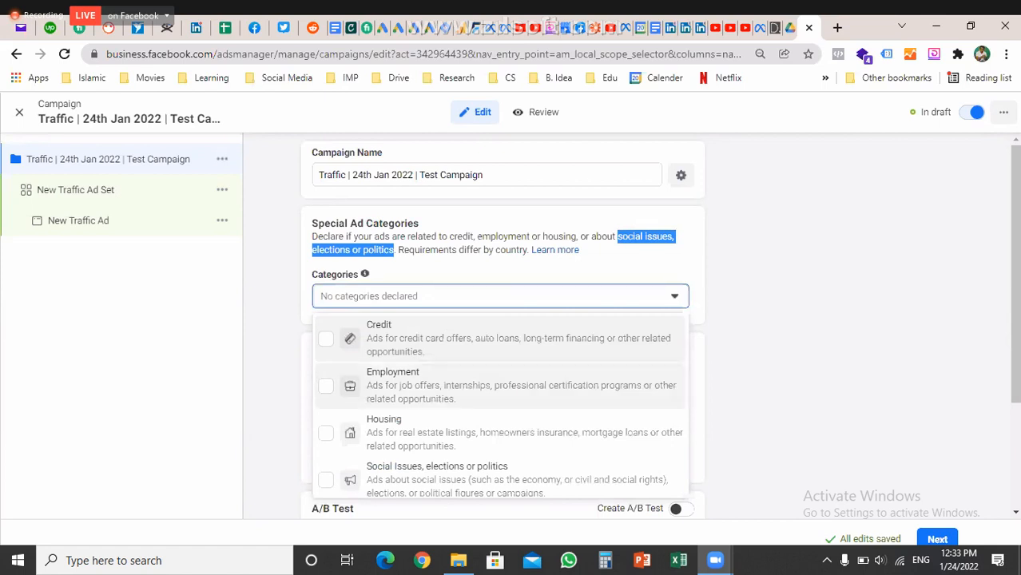
{"action": "scroll", "coordinate": [500, 406], "scroll_direction": "down", "scroll_amount": 1}
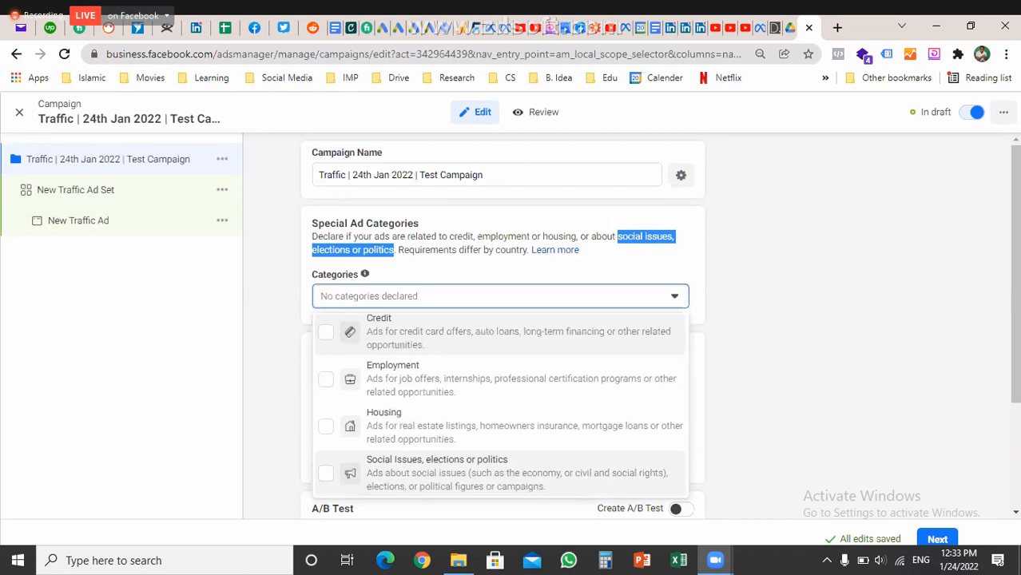
{"action": "left_click", "coordinate": [380, 250]}
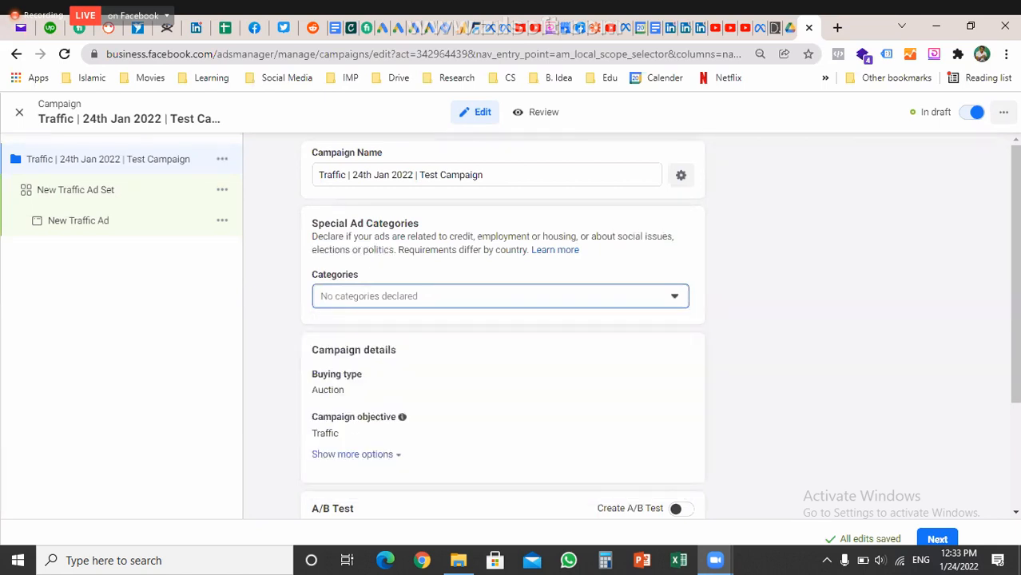
{"action": "left_click_drag", "start_coordinate": [312, 236], "coordinate": [530, 250]}
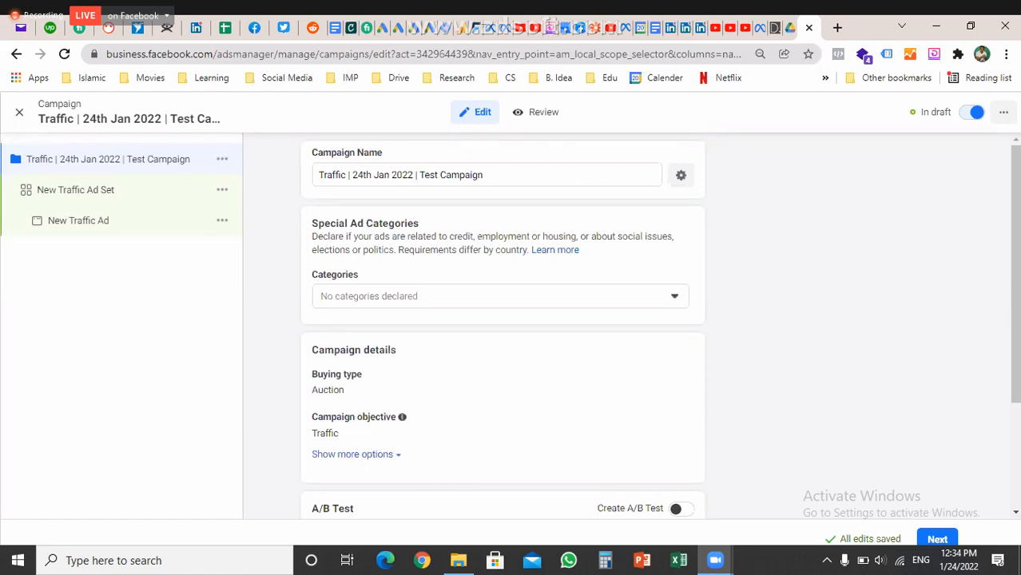
Open the campaign's buying type for editing and review its options, keeping it on Auction
{"action": "scroll", "coordinate": [503, 327], "scroll_direction": "down", "scroll_amount": 1}
{"action": "scroll", "coordinate": [503, 328], "scroll_direction": "down", "scroll_amount": 1}
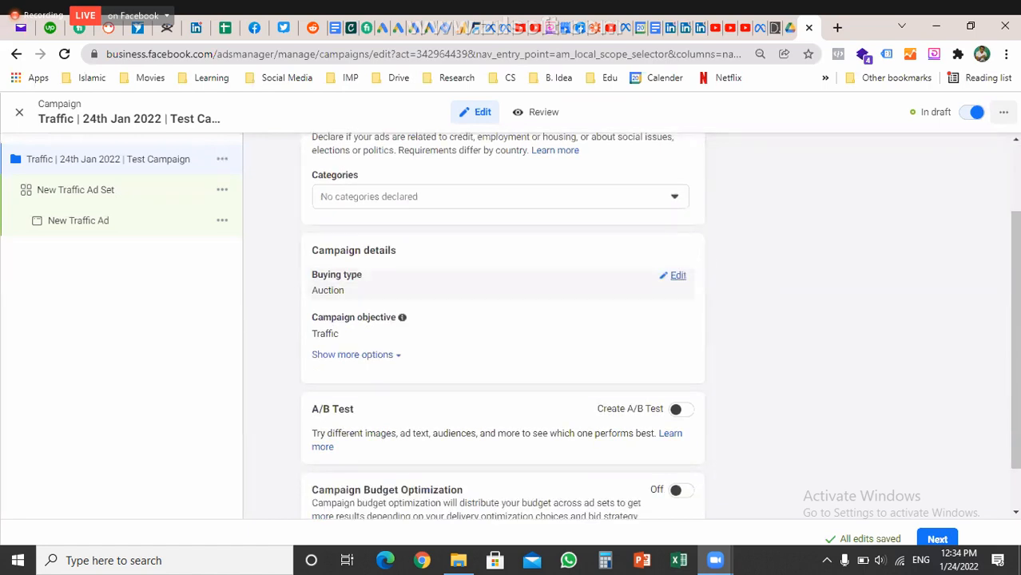
{"action": "left_click", "coordinate": [676, 275]}
{"action": "left_click", "coordinate": [680, 297]}
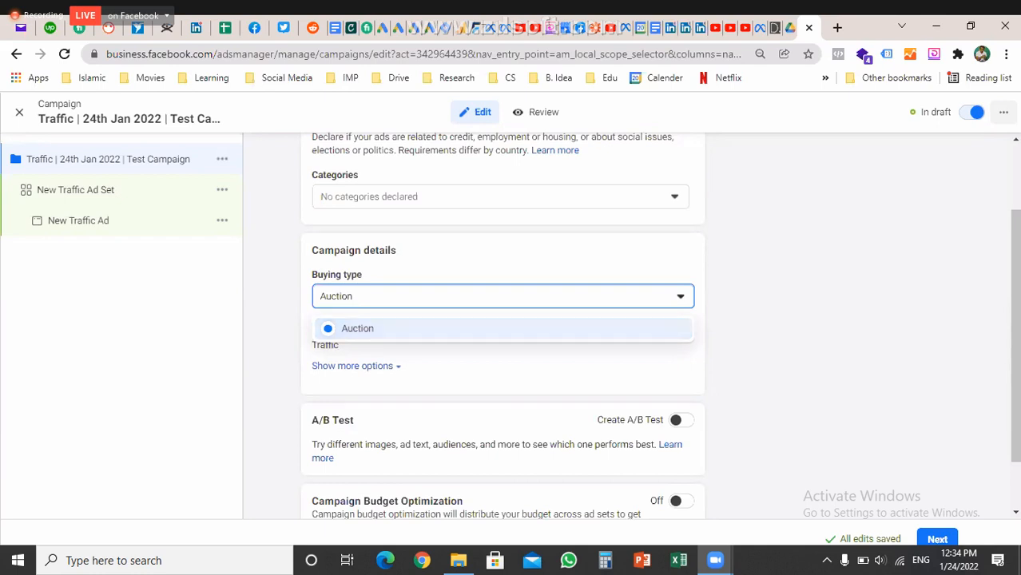
{"action": "key", "text": "Escape"}
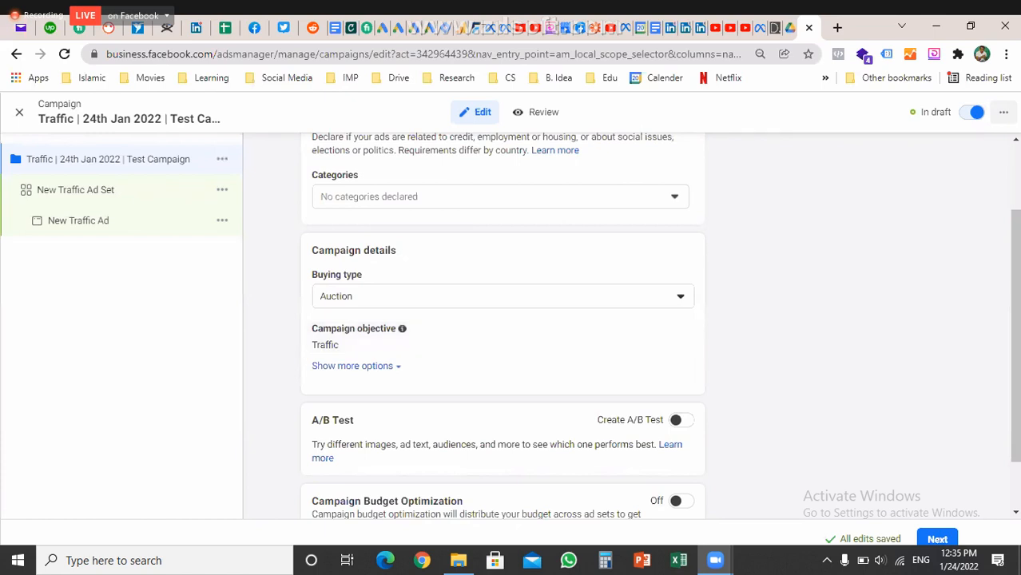
Expand the campaign's extra options and start editing the campaign spending limit
{"action": "left_click", "coordinate": [352, 365]}
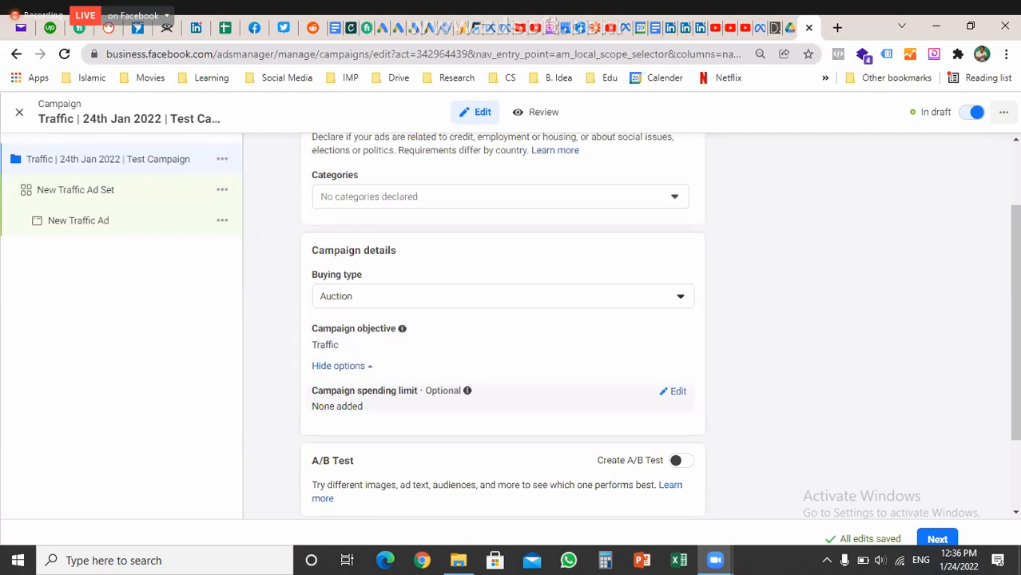
{"action": "left_click", "coordinate": [673, 391]}
Try a 10000 campaign spending limit, then switch the limit off after the minimum-limit error
{"action": "left_click", "coordinate": [319, 411]}
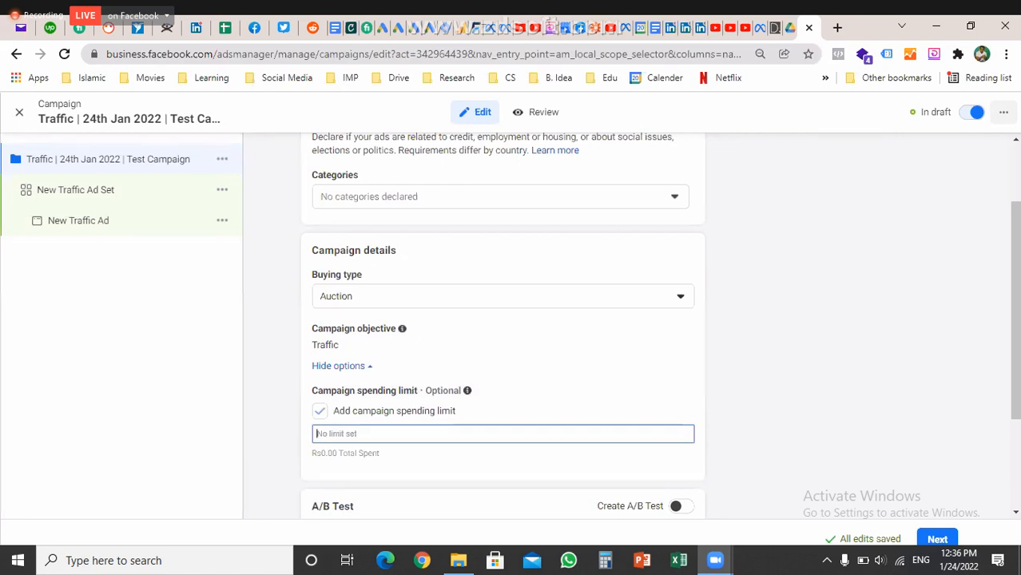
{"action": "type", "text": "100000.00"}
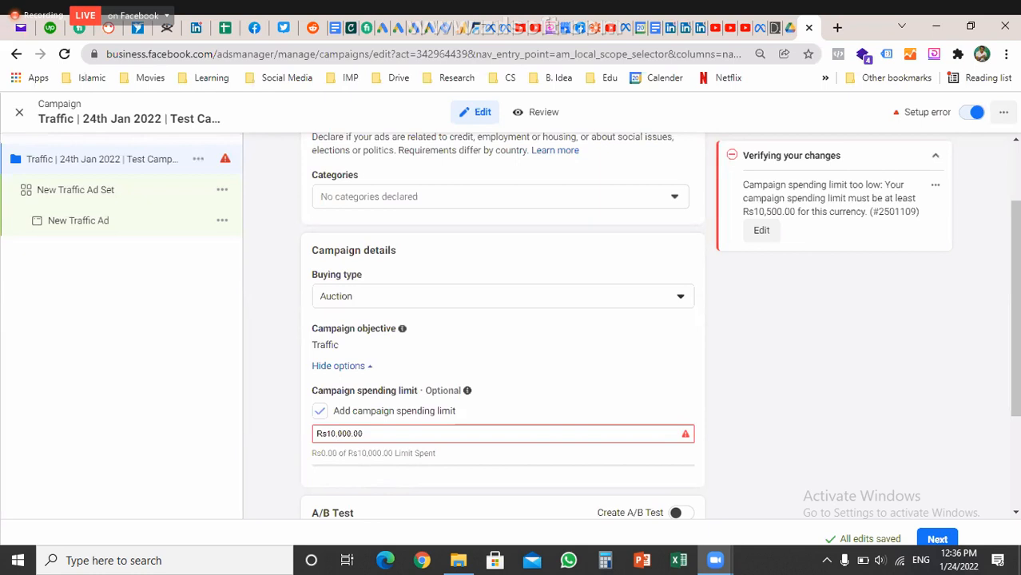
{"action": "key", "text": "space"}
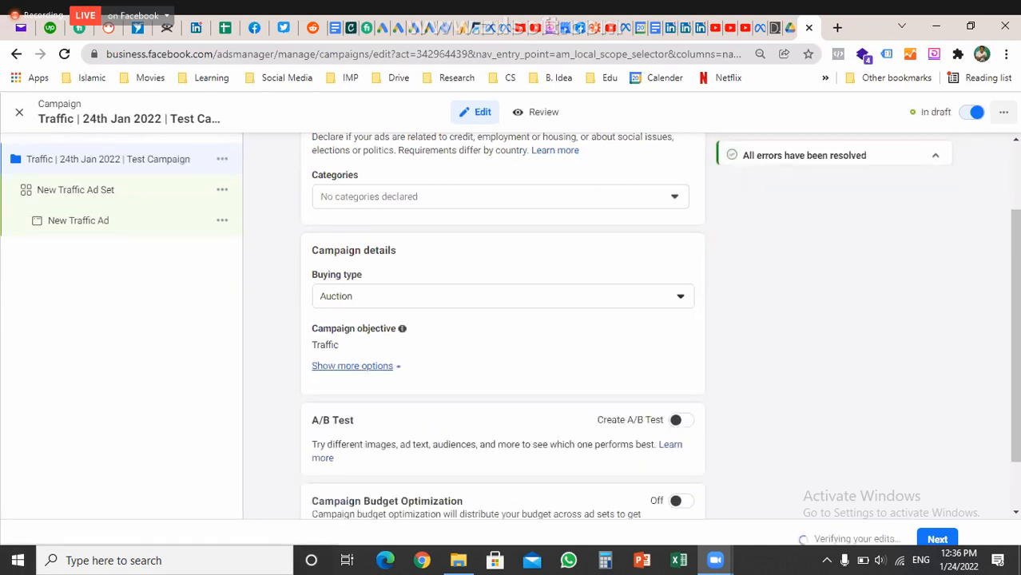
{"action": "scroll", "coordinate": [502, 319], "scroll_direction": "down", "scroll_amount": 1}
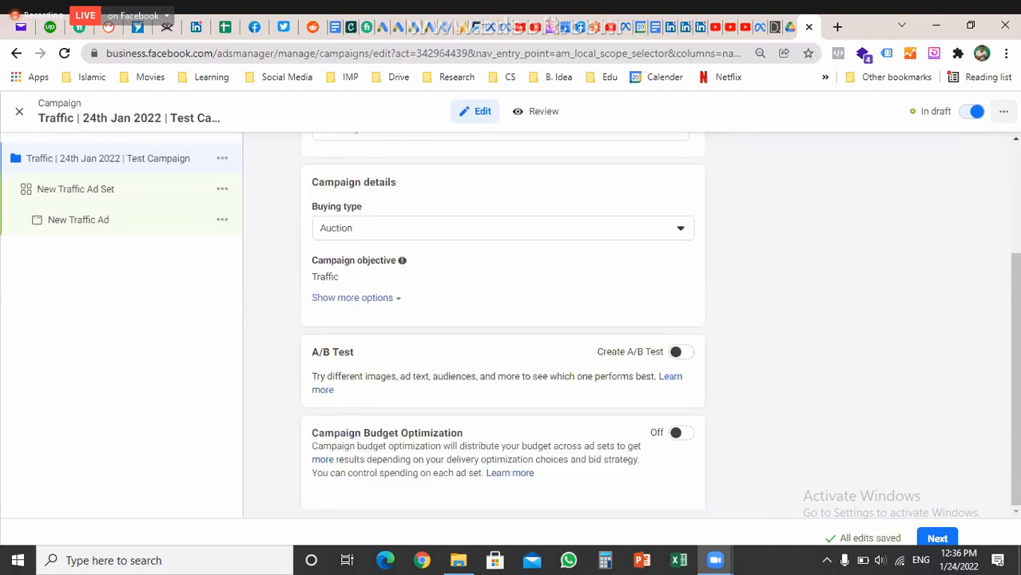
{"action": "key", "text": "space"}
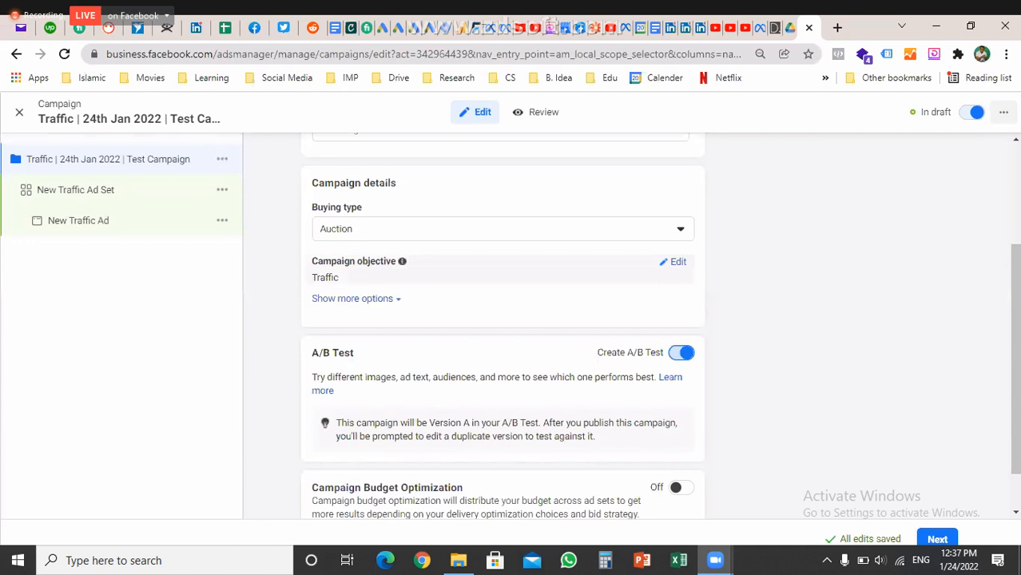
{"action": "left_click", "coordinate": [681, 352]}
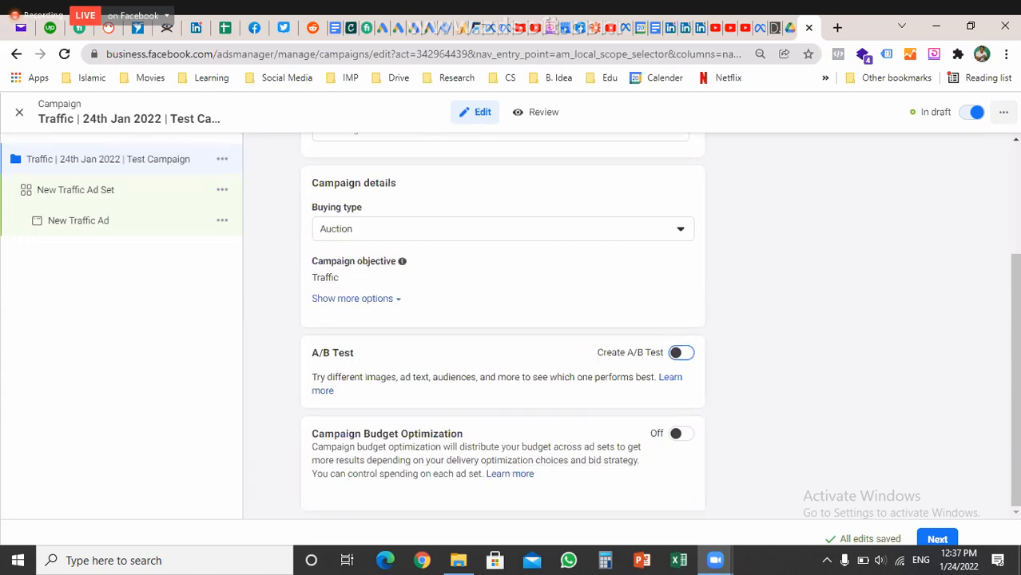
{"action": "left_click_drag", "start_coordinate": [311, 434], "coordinate": [463, 434]}
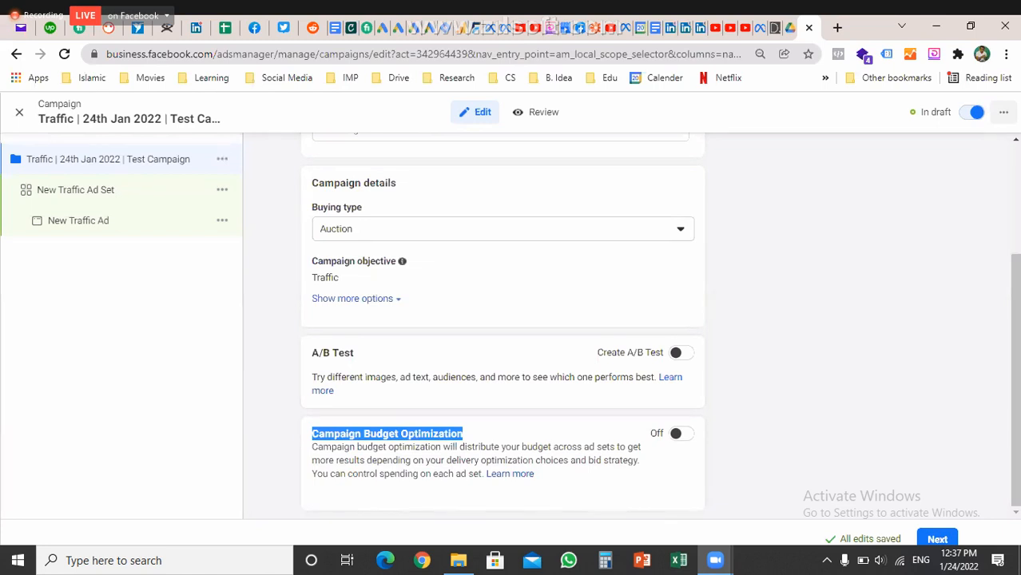
Scroll through the campaign form to review its settings
{"action": "scroll", "coordinate": [503, 320], "scroll_direction": "up", "scroll_amount": 2}
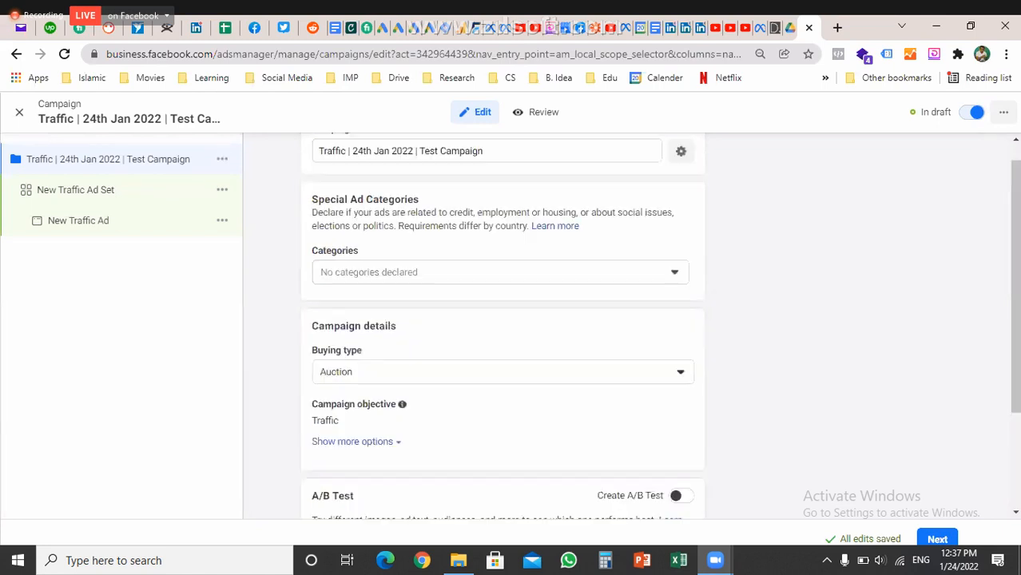
{"action": "scroll", "coordinate": [502, 320], "scroll_direction": "up", "scroll_amount": 1}
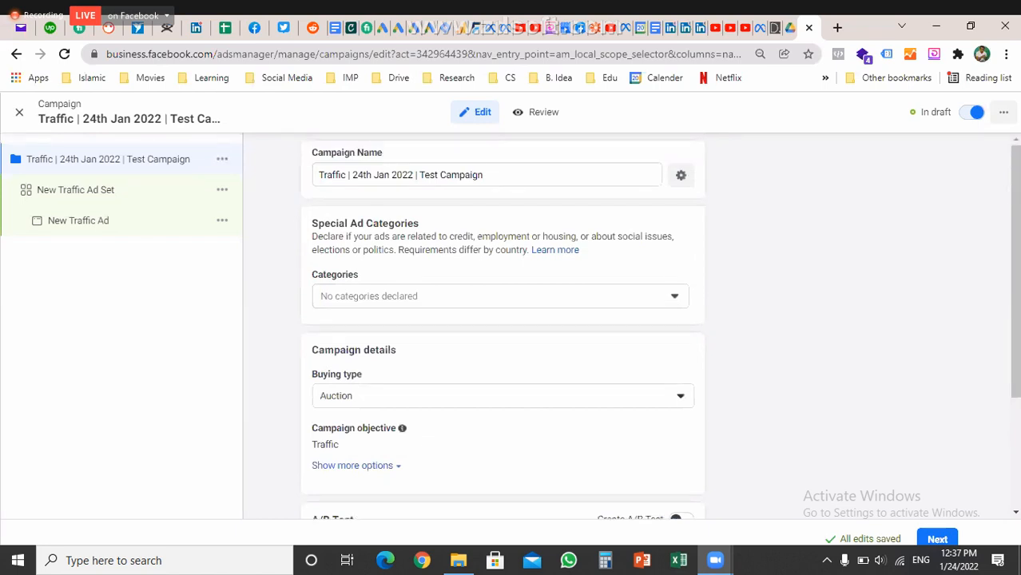
{"action": "scroll", "coordinate": [503, 320], "scroll_direction": "down", "scroll_amount": 2}
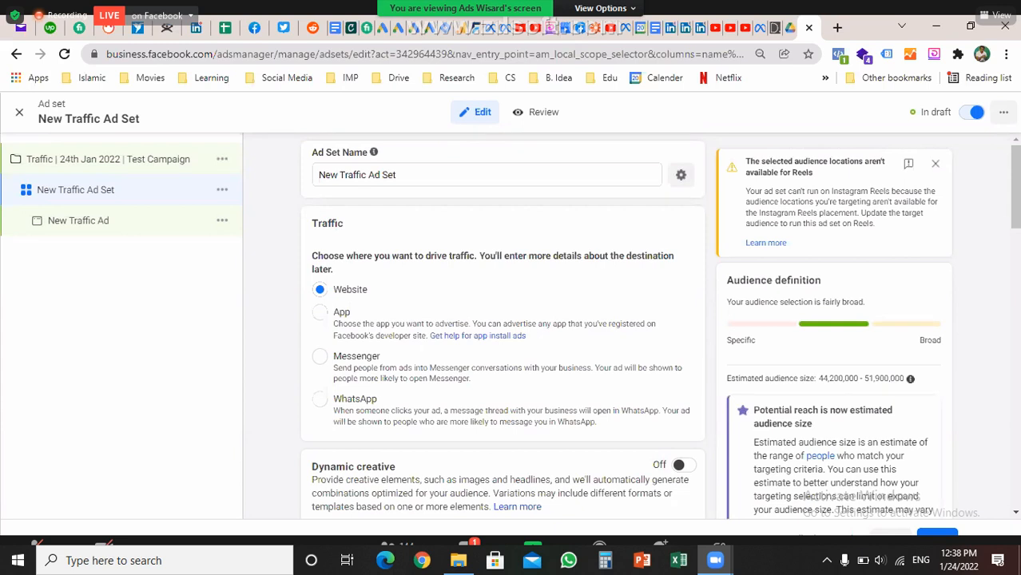
{"action": "triple_click", "coordinate": [397, 174]}
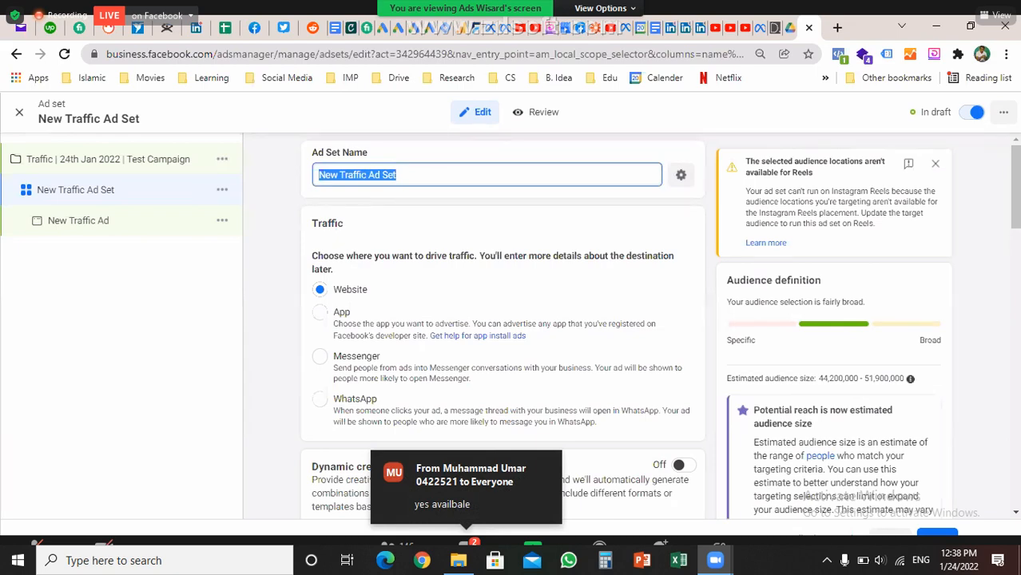
{"action": "key", "text": "Escape"}
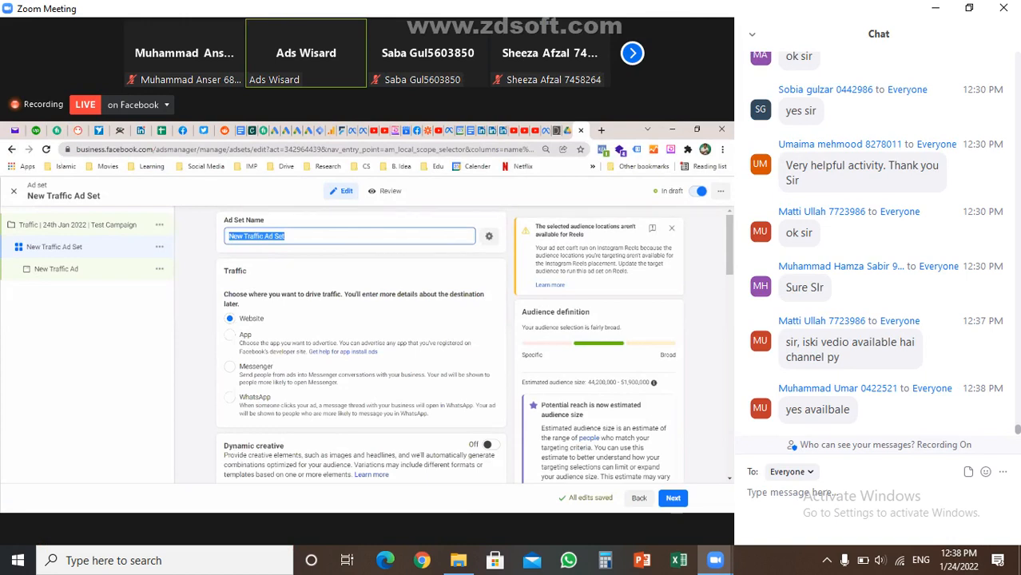
Name the ad set 'US | 25-60 | Male | Students'
{"action": "type", "text": "US | 25-60 |"}
{"action": "type", "text": "Male |"}
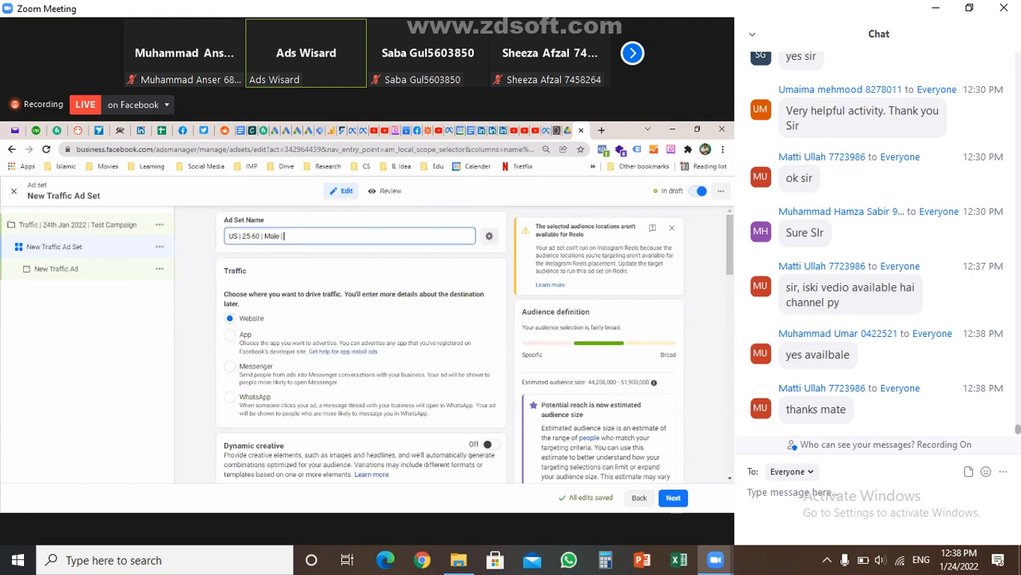
{"action": "type", "text": " Students"}
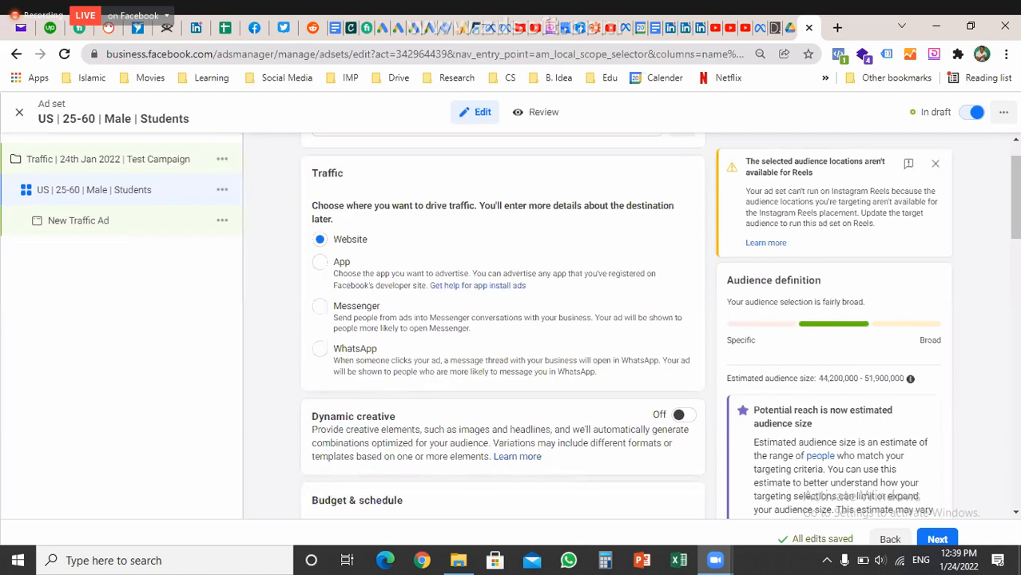
Highlight the Dynamic creative description in the ad set form
{"action": "scroll", "coordinate": [502, 319], "scroll_direction": "down", "scroll_amount": 1}
{"action": "scroll", "coordinate": [502, 319], "scroll_direction": "up", "scroll_amount": 1}
{"action": "scroll", "coordinate": [503, 320], "scroll_direction": "down", "scroll_amount": 2}
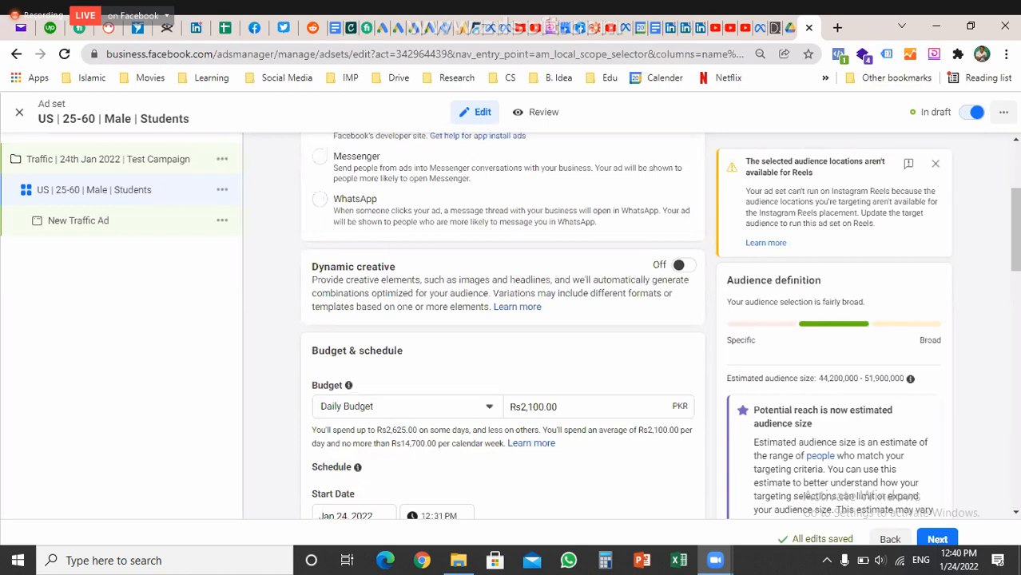
{"action": "left_click_drag", "start_coordinate": [312, 266], "coordinate": [491, 307]}
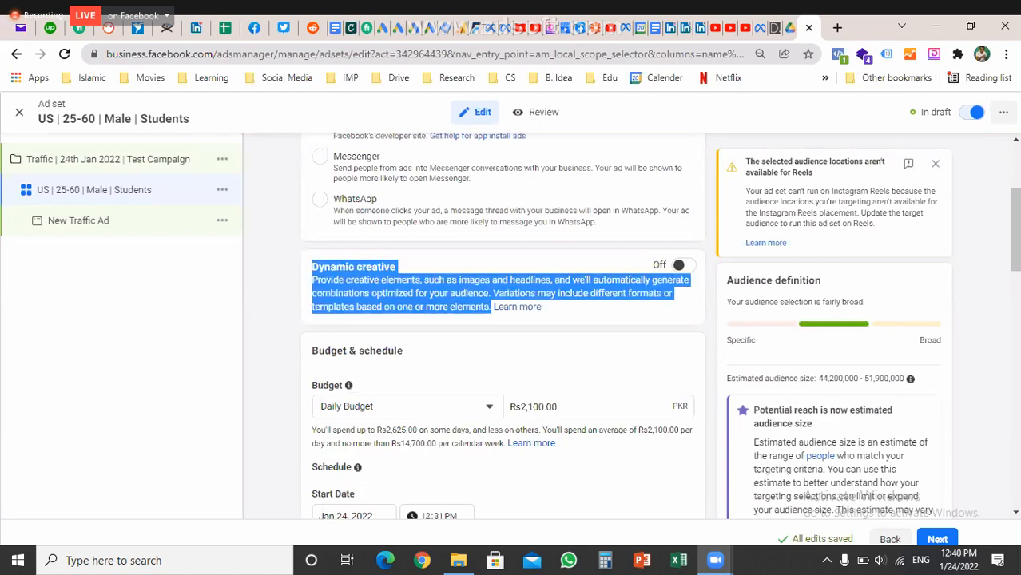
Show the Daily Budget and Lifetime Budget choices under Budget & schedule
{"action": "scroll", "coordinate": [502, 319], "scroll_direction": "down", "scroll_amount": 2}
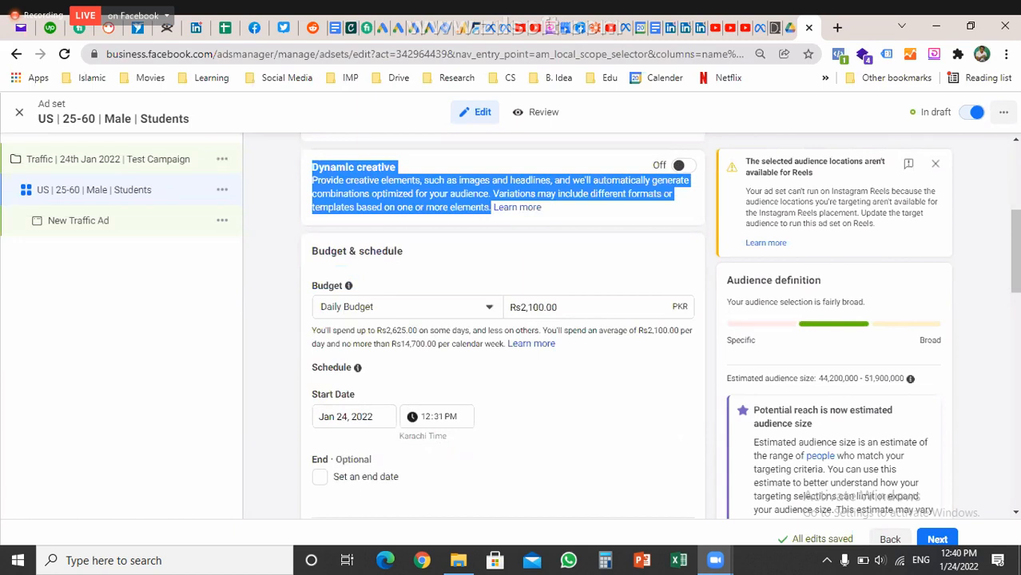
{"action": "scroll", "coordinate": [502, 319], "scroll_direction": "down", "scroll_amount": 1}
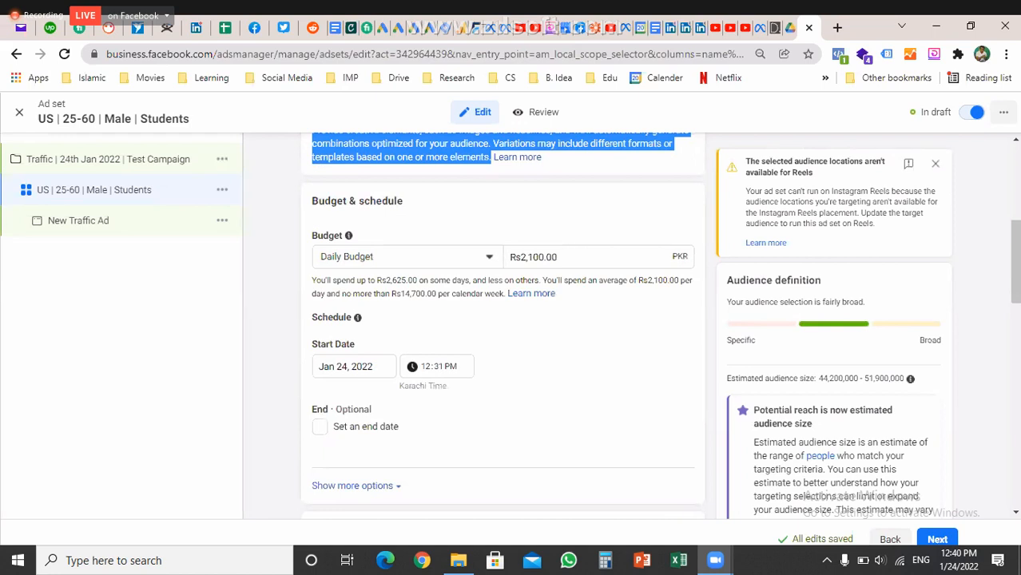
{"action": "left_click", "coordinate": [408, 257]}
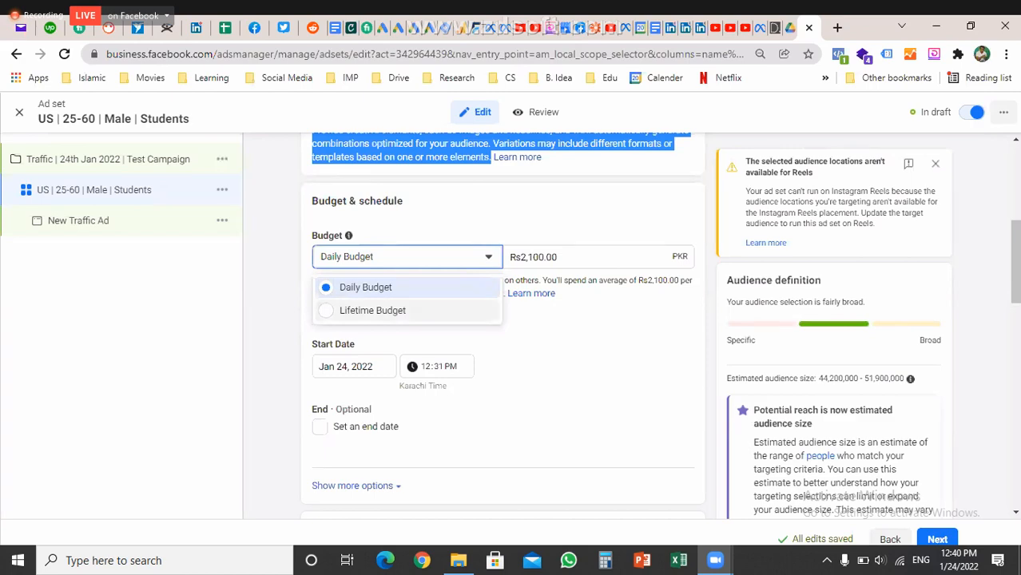
Switch to a lifetime budget scheduled from Jan 25, 2022 to Feb 5, 2022
{"action": "left_click", "coordinate": [372, 310]}
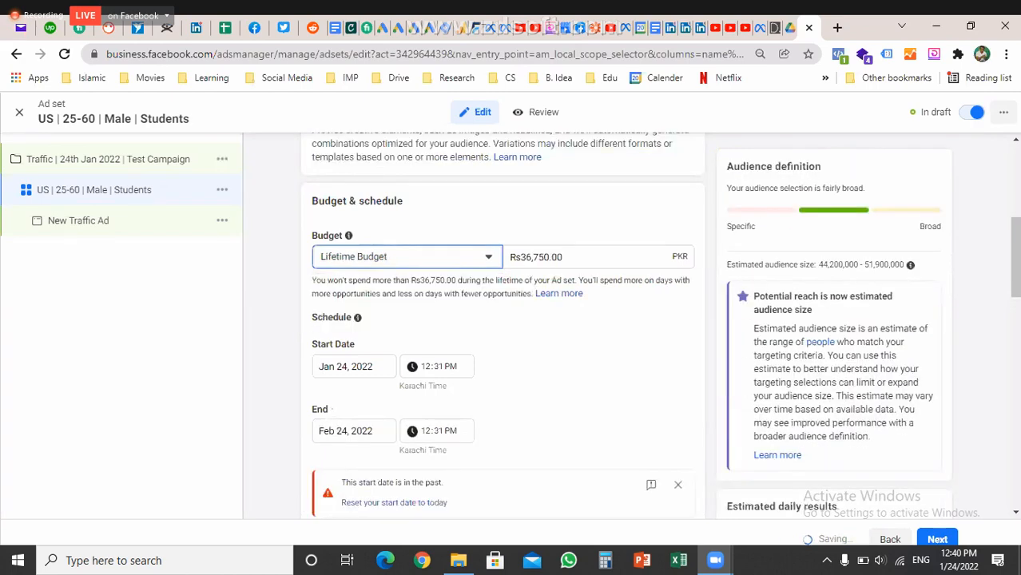
{"action": "scroll", "coordinate": [504, 320], "scroll_direction": "down", "scroll_amount": 1}
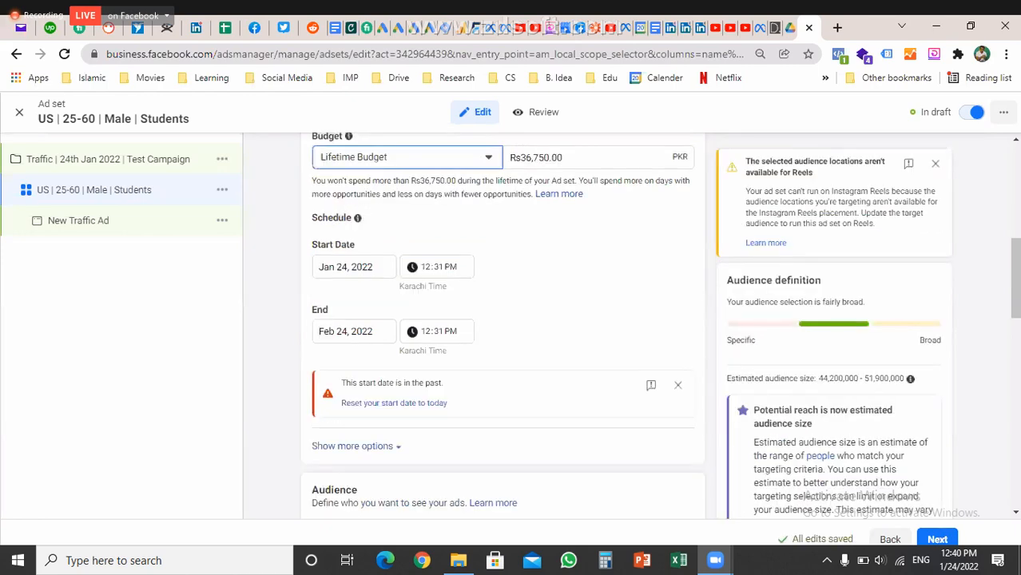
{"action": "left_click", "coordinate": [351, 330]}
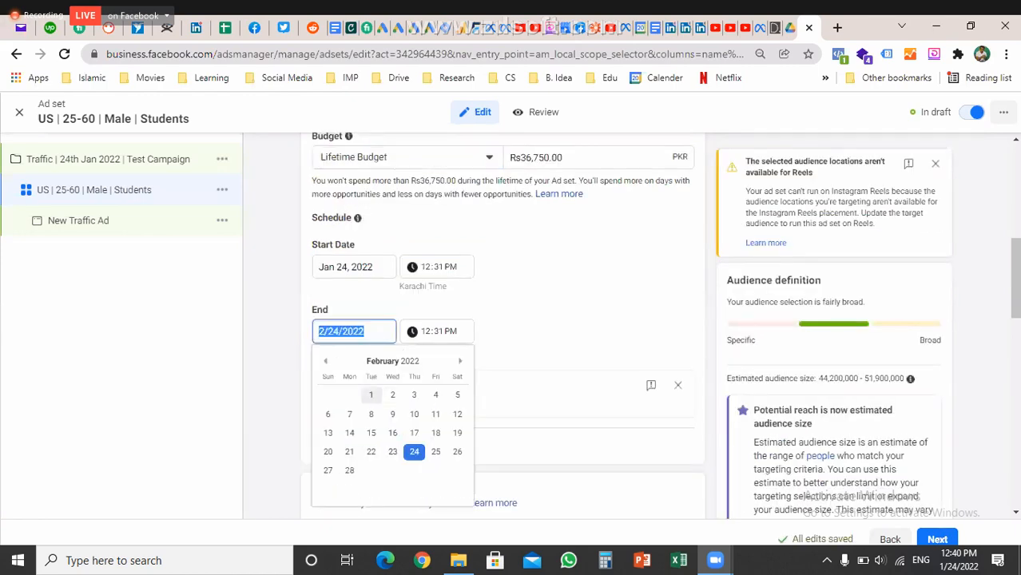
{"action": "left_click", "coordinate": [457, 394]}
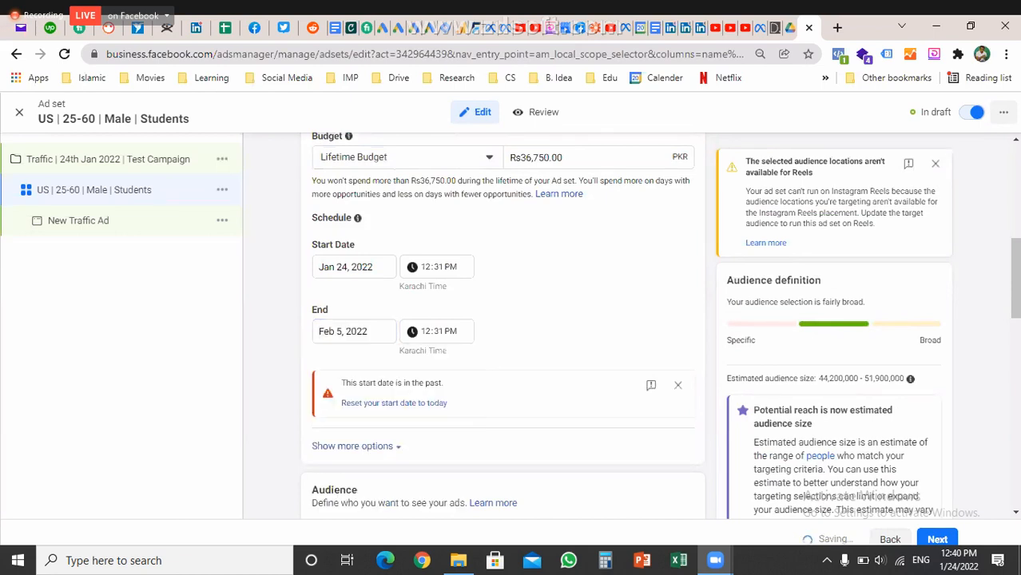
{"action": "left_click", "coordinate": [352, 267]}
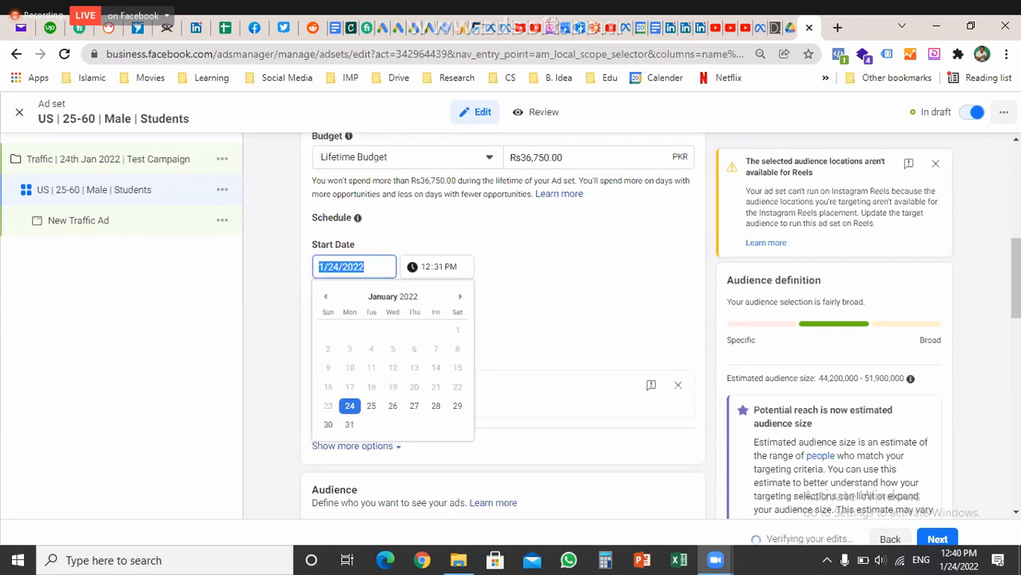
{"action": "type", "text": "1/25/2022"}
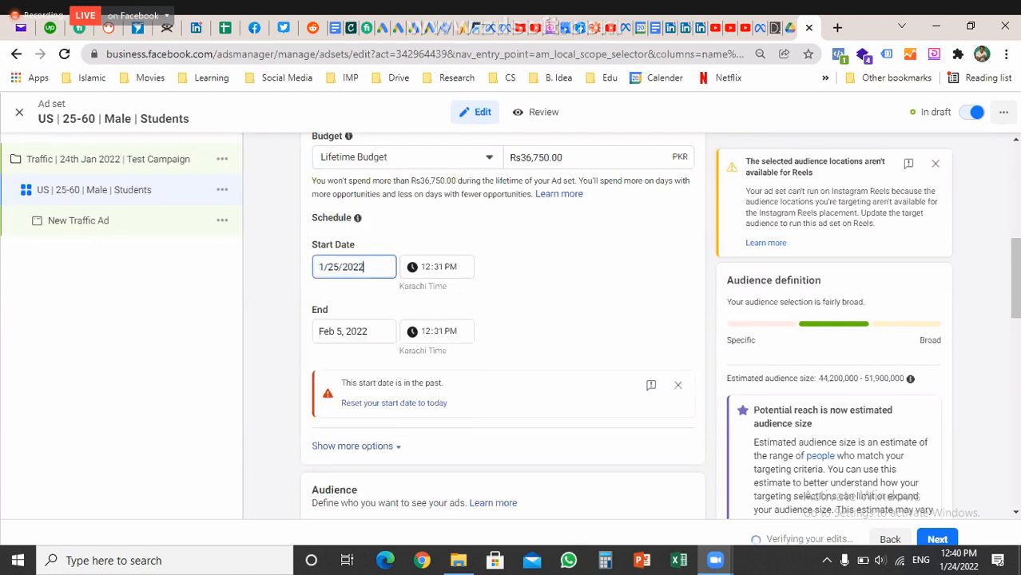
{"action": "key", "text": "Return"}
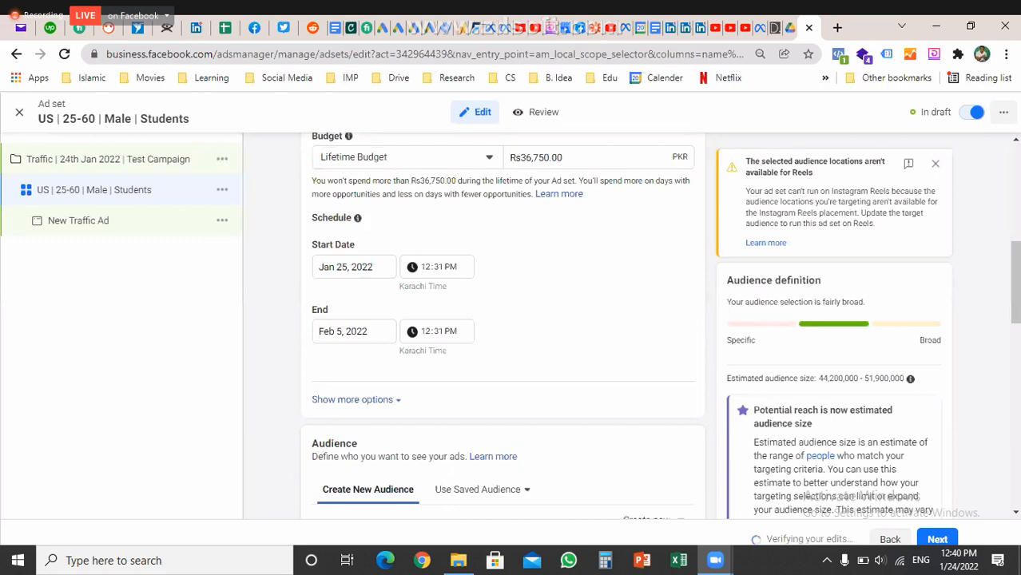
Replace the lifetime budget amount with 30000
{"action": "scroll", "coordinate": [504, 320], "scroll_direction": "up", "scroll_amount": 1}
{"action": "left_click_drag", "start_coordinate": [538, 208], "coordinate": [563, 208]}
{"action": "key", "text": "ctrl+a"}
{"action": "type", "text": "30"}
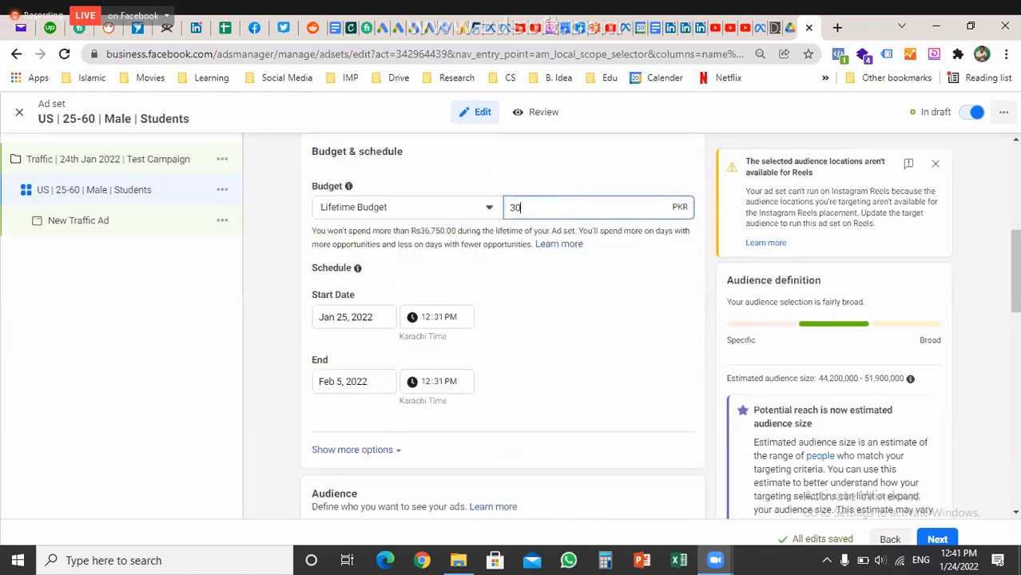
{"action": "type", "text": "000"}
{"action": "key", "text": "Return"}
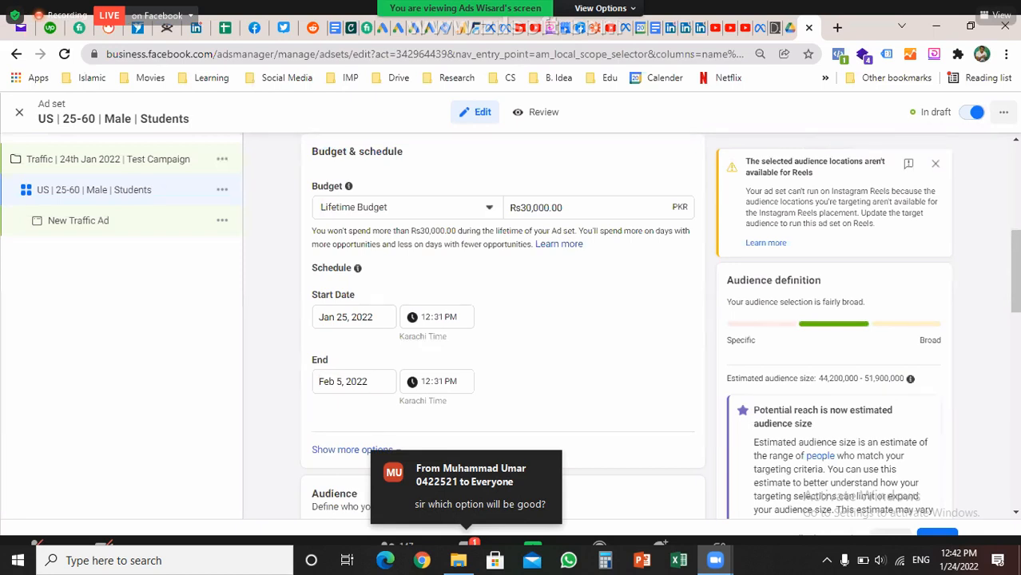
{"action": "scroll", "coordinate": [502, 319], "scroll_direction": "down", "scroll_amount": 2}
{"action": "scroll", "coordinate": [502, 320], "scroll_direction": "up", "scroll_amount": 1}
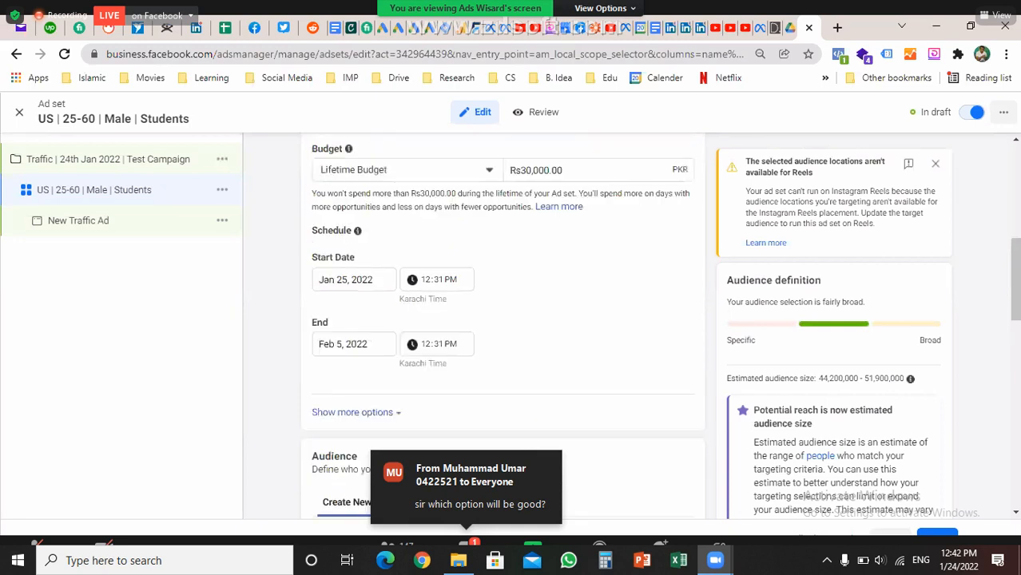
{"action": "scroll", "coordinate": [502, 320], "scroll_direction": "up", "scroll_amount": 1}
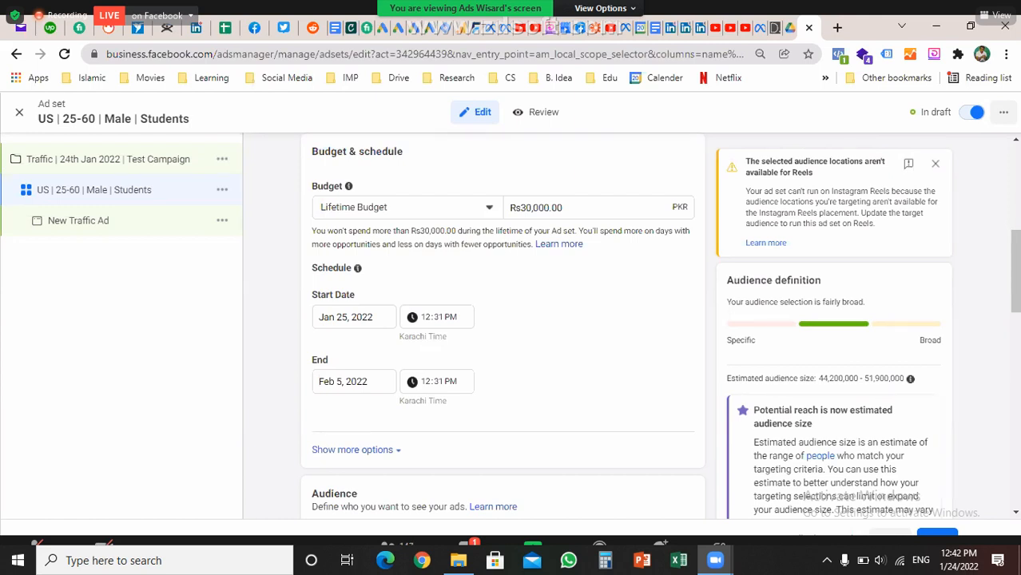
Turn on Run ads on a schedule, leaving the weekly grid with no hours selected
{"action": "left_click", "coordinate": [352, 449]}
{"action": "scroll", "coordinate": [502, 319], "scroll_direction": "down", "scroll_amount": 2}
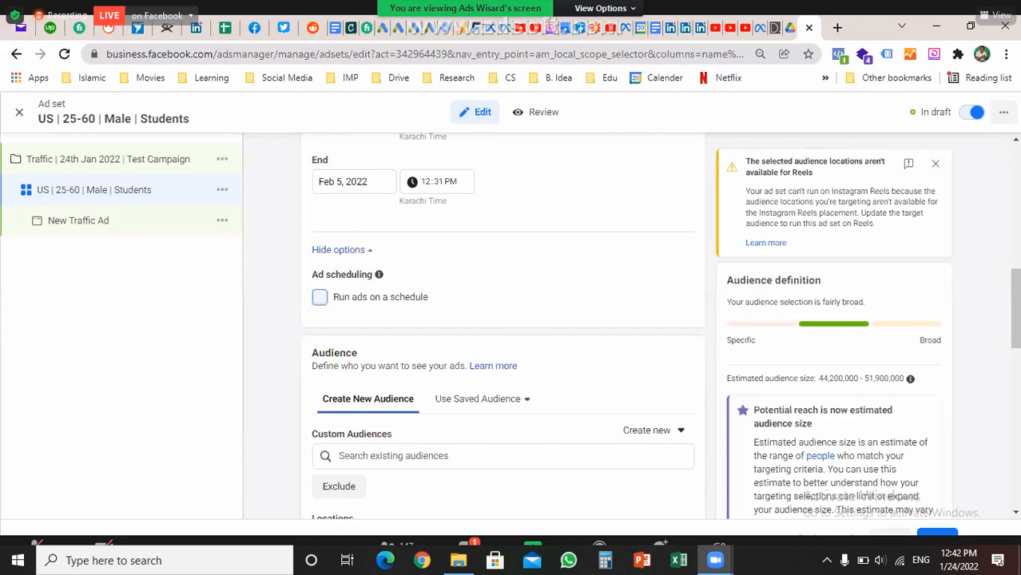
{"action": "left_click", "coordinate": [320, 296]}
{"action": "scroll", "coordinate": [320, 296], "scroll_direction": "down", "scroll_amount": 2}
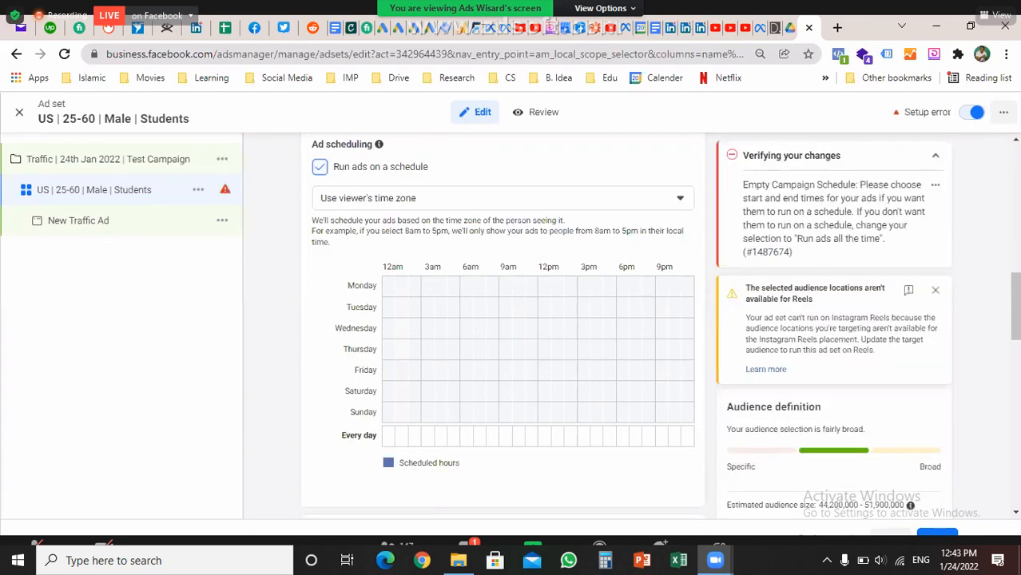
{"action": "left_click_drag", "start_coordinate": [441, 286], "coordinate": [467, 307]}
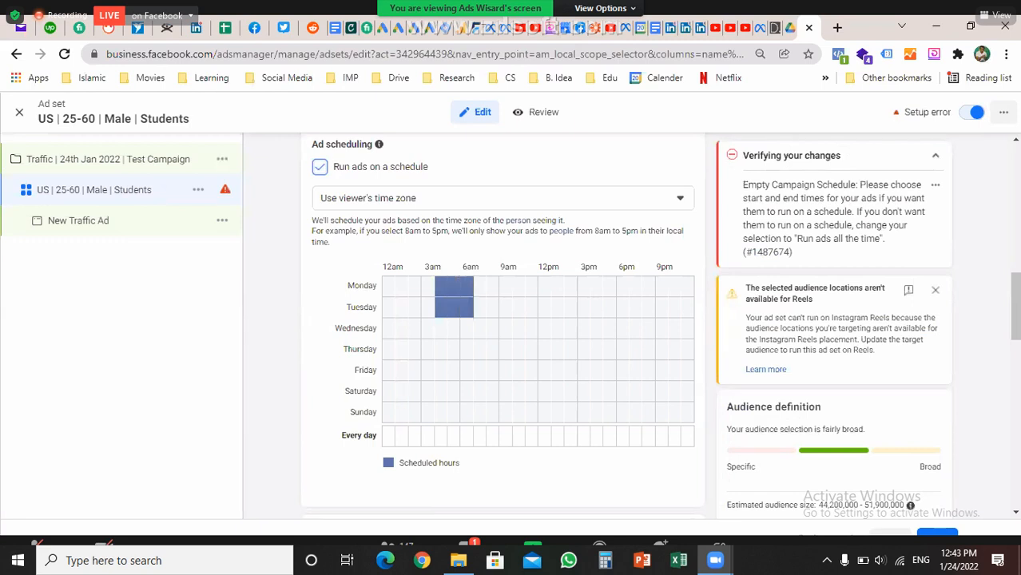
{"action": "left_click", "coordinate": [441, 285]}
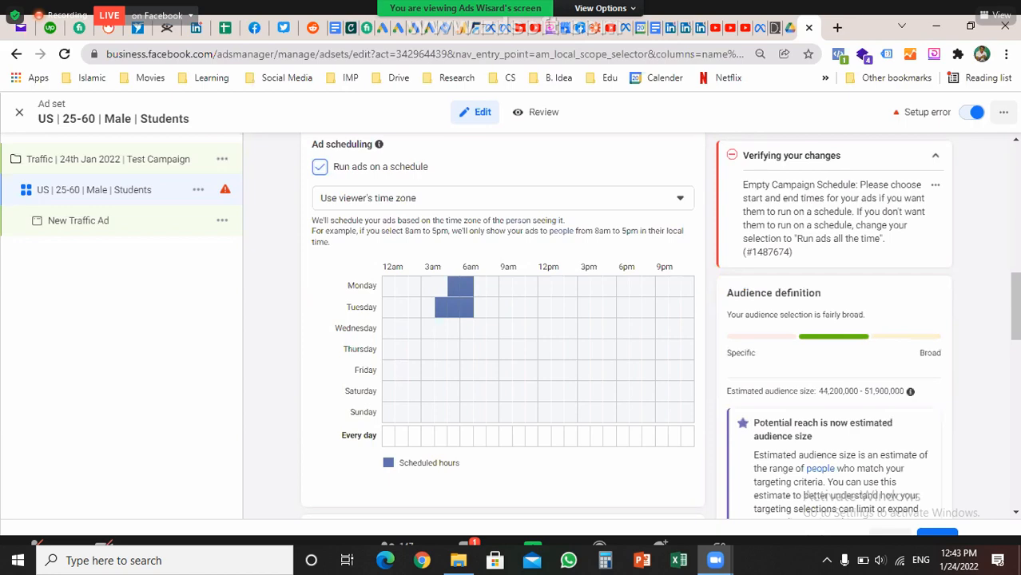
{"action": "left_click_drag", "start_coordinate": [441, 306], "coordinate": [467, 285]}
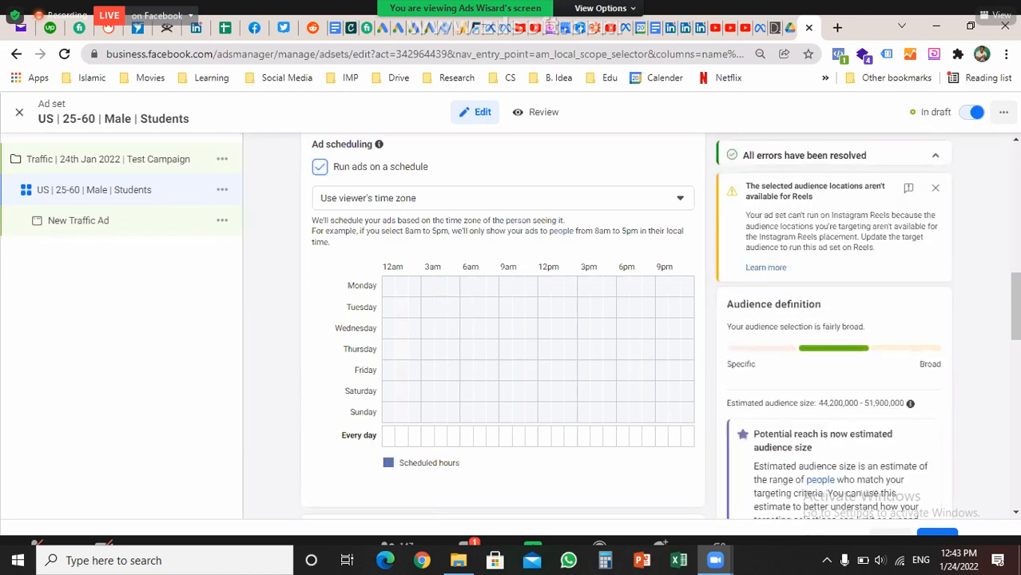
Schedule ads from 9am to 8pm across the weekdays on the grid
{"action": "left_click_drag", "start_coordinate": [505, 285], "coordinate": [665, 391]}
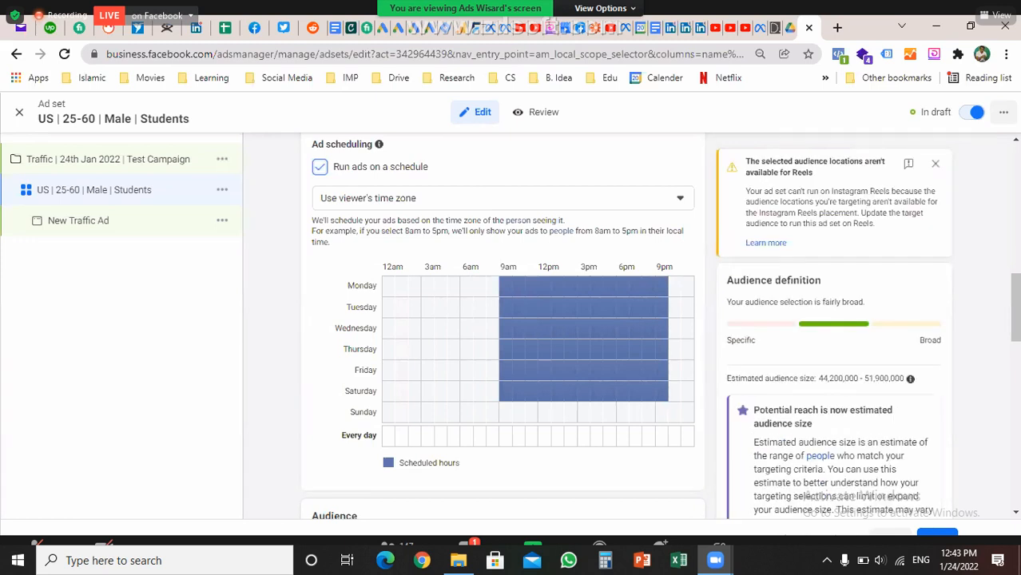
{"action": "left_click", "coordinate": [662, 286]}
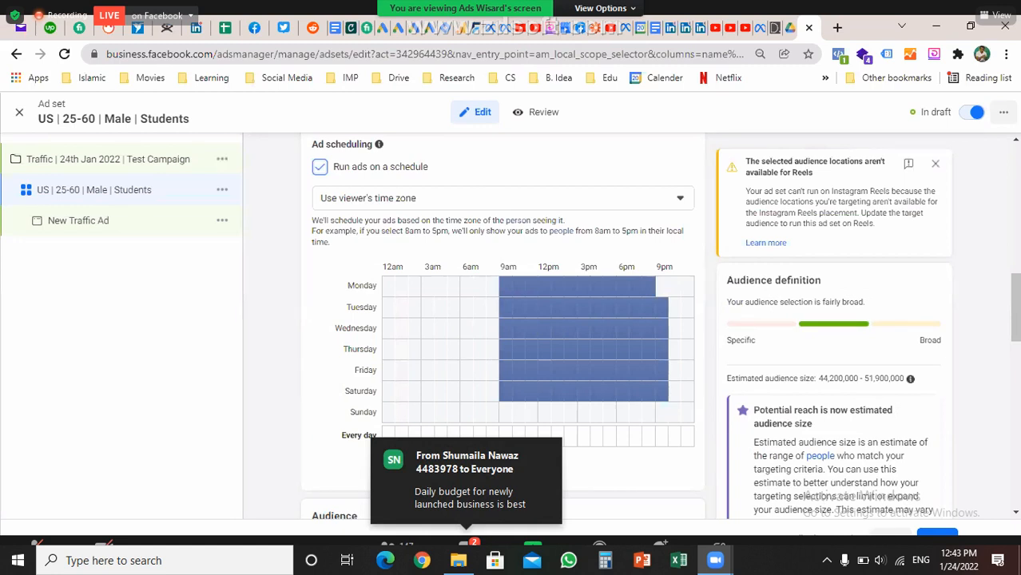
{"action": "left_click_drag", "start_coordinate": [662, 307], "coordinate": [661, 391]}
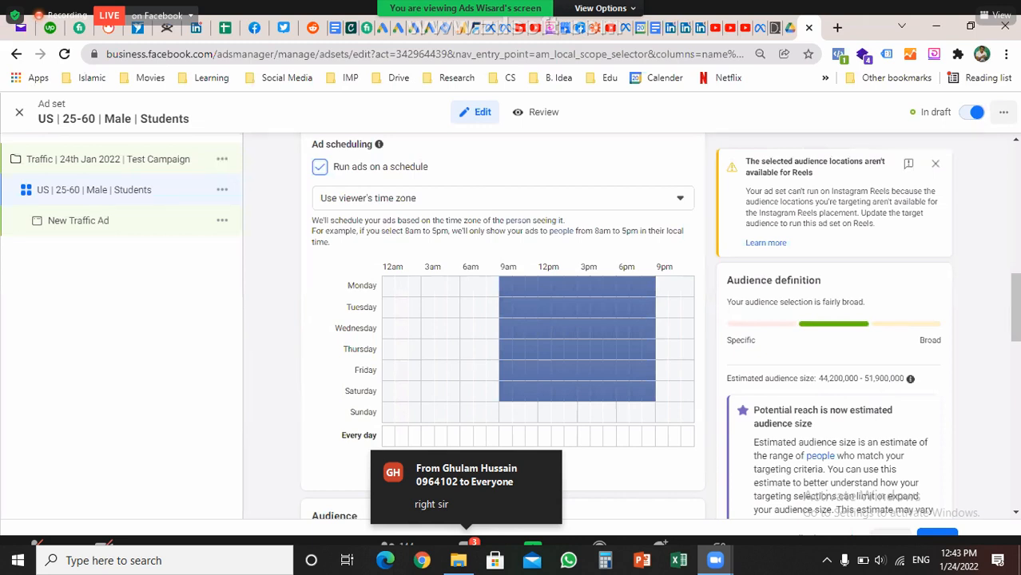
Set Saturday's scheduled hours to about 3am–9am plus 9pm–10pm
{"action": "left_click", "coordinate": [506, 390]}
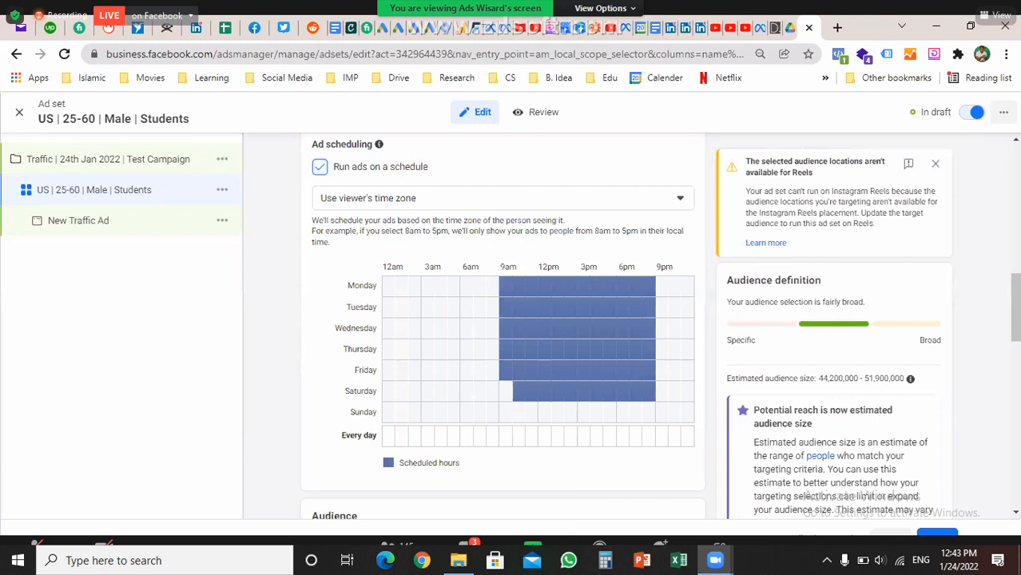
{"action": "left_click_drag", "start_coordinate": [520, 391], "coordinate": [558, 391]}
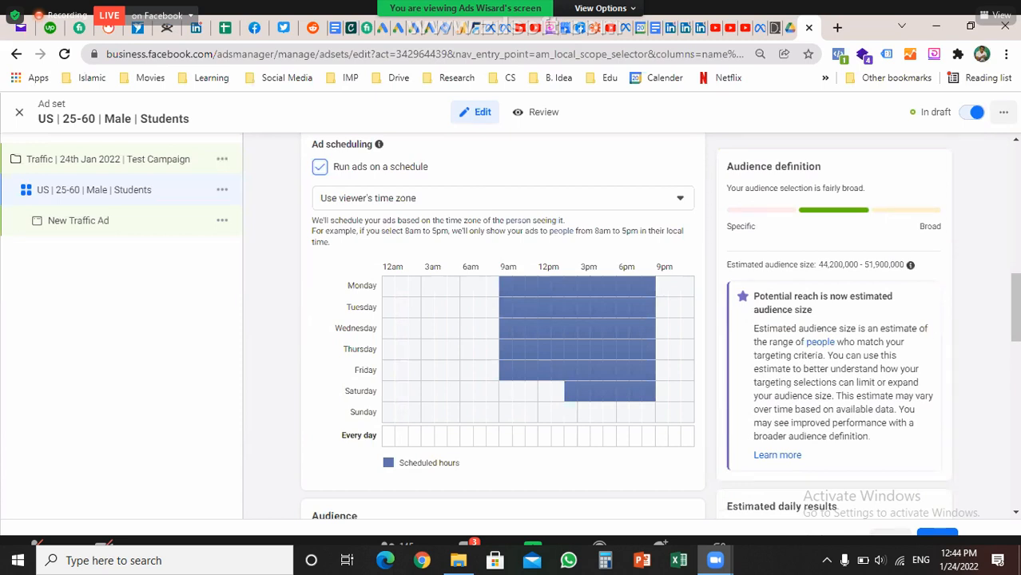
{"action": "left_click_drag", "start_coordinate": [568, 390], "coordinate": [651, 391]}
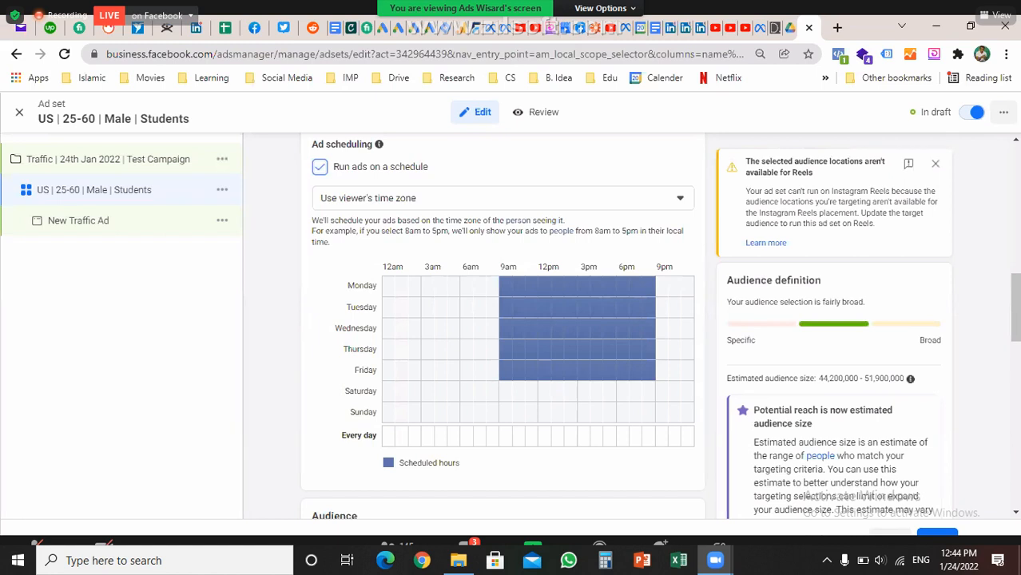
{"action": "left_click", "coordinate": [428, 390]}
{"action": "left_click", "coordinate": [440, 390]}
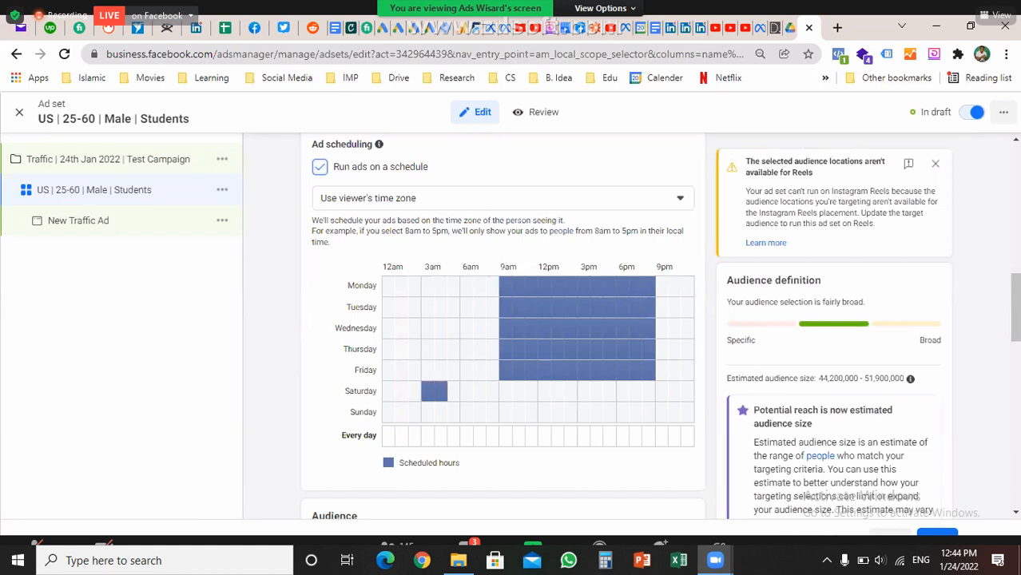
{"action": "left_click", "coordinate": [453, 391]}
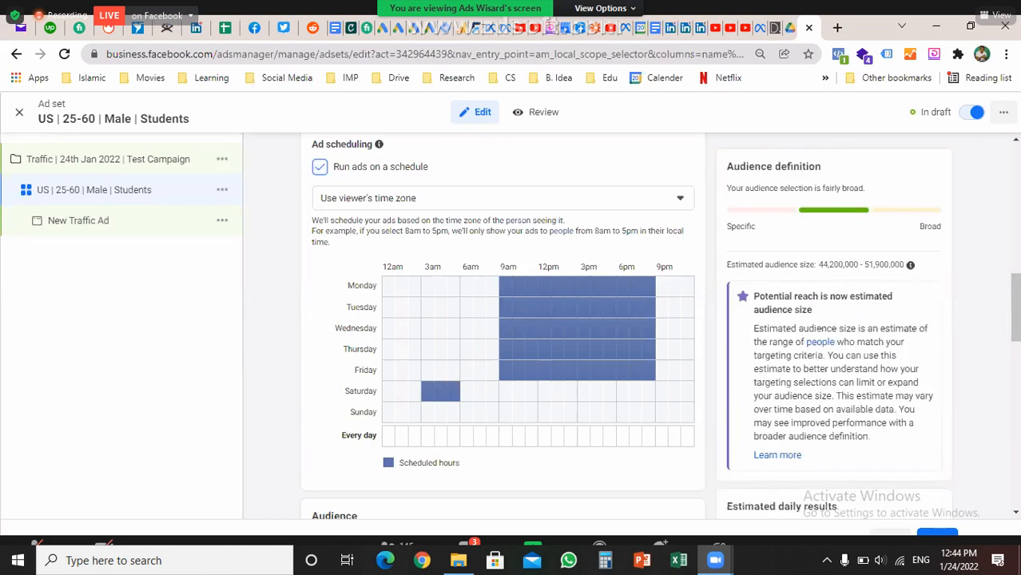
{"action": "left_click_drag", "start_coordinate": [465, 391], "coordinate": [492, 391]}
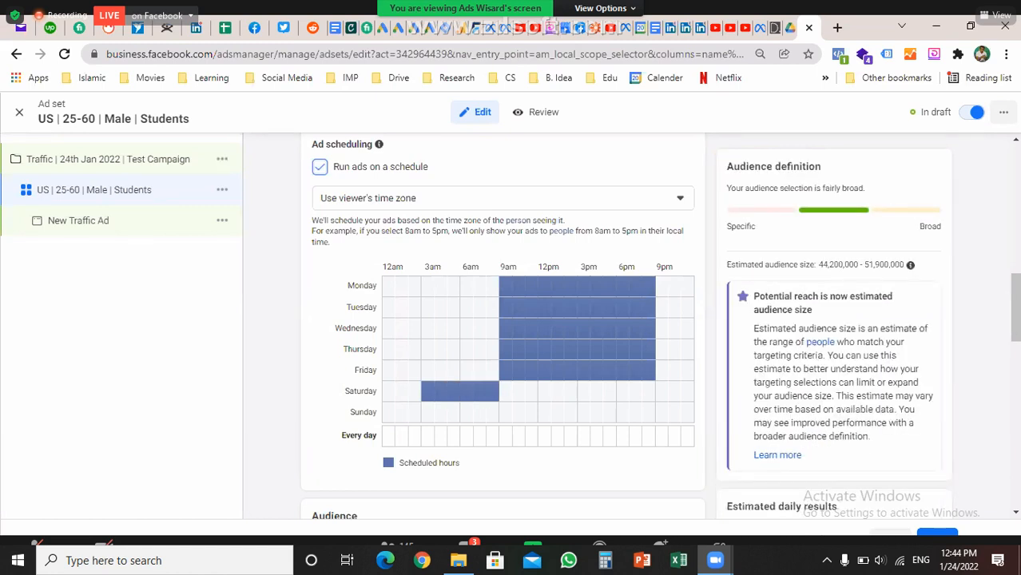
{"action": "left_click", "coordinate": [668, 390]}
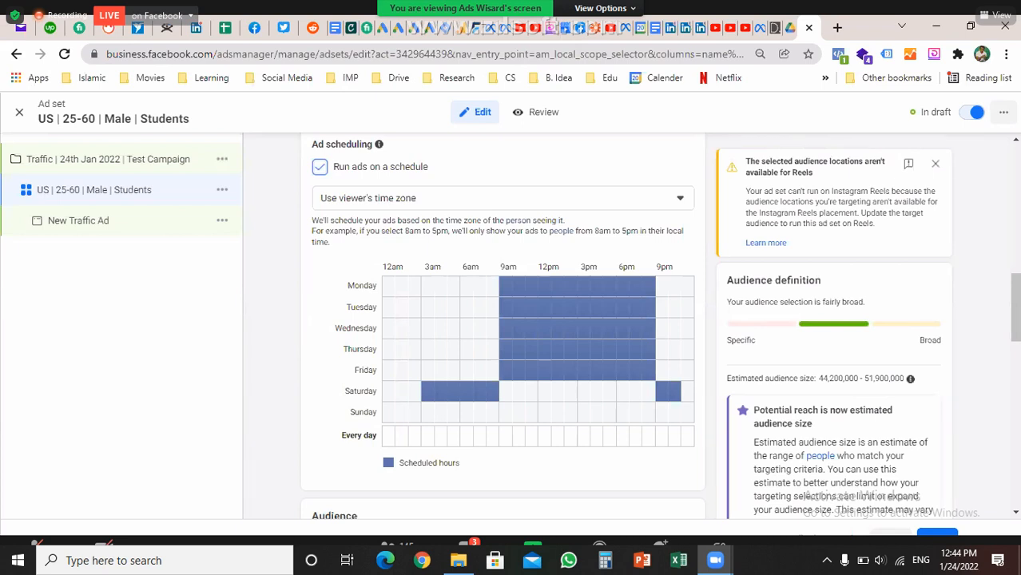
Try adding Monday's early-morning hours, then remove them again
{"action": "left_click", "coordinate": [388, 285]}
{"action": "mouse_move", "coordinate": [401, 285]}
{"action": "left_mouse_down"}
{"action": "mouse_move", "coordinate": [413, 286]}
{"action": "mouse_move", "coordinate": [401, 285]}
{"action": "left_mouse_up"}
{"action": "left_click", "coordinate": [415, 286]}
Switch the ad set to a Rs2,100.00 daily budget with no end date
{"action": "scroll", "coordinate": [502, 327], "scroll_direction": "up", "scroll_amount": 2}
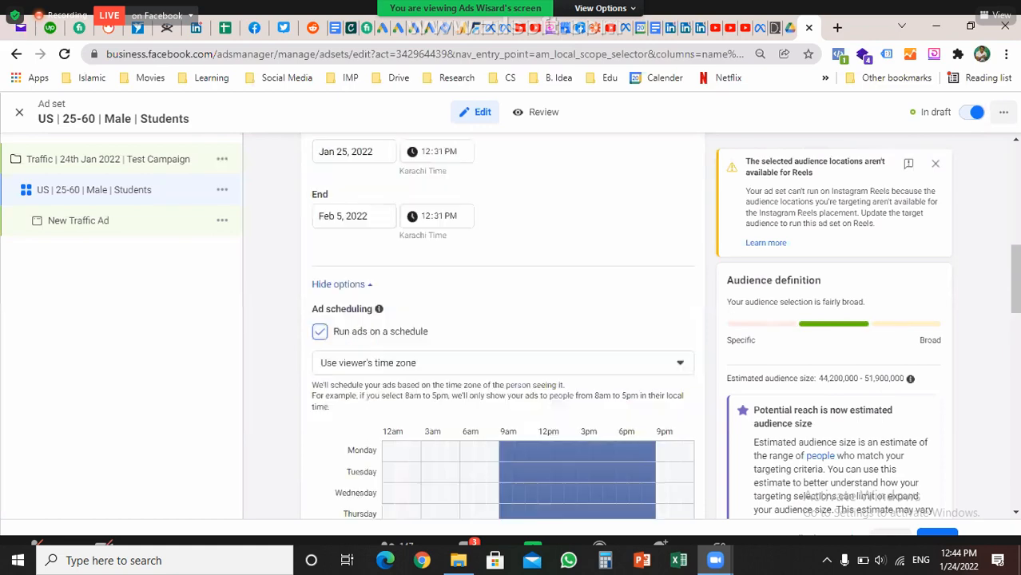
{"action": "scroll", "coordinate": [503, 327], "scroll_direction": "up", "scroll_amount": 2}
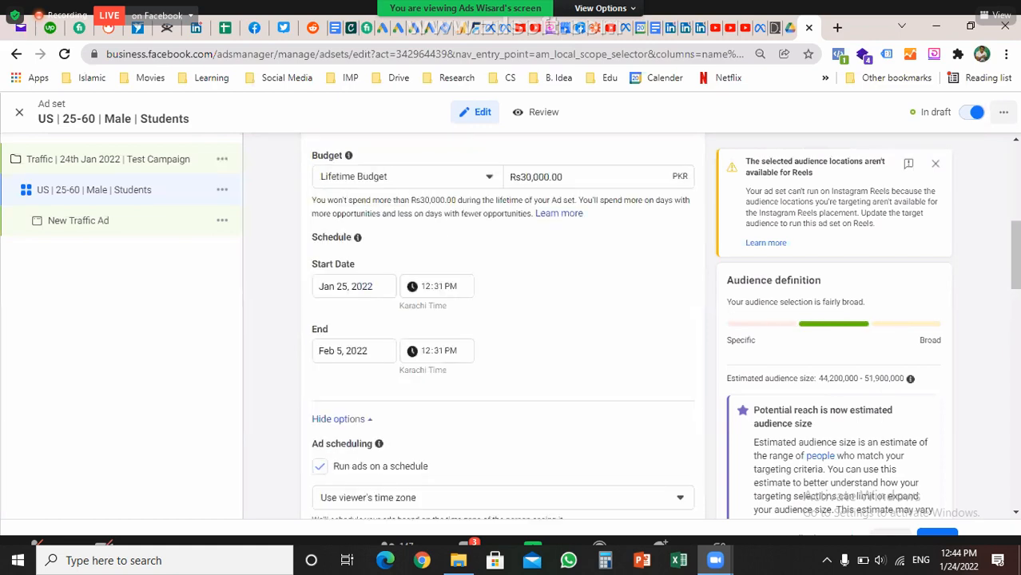
{"action": "left_click", "coordinate": [408, 177]}
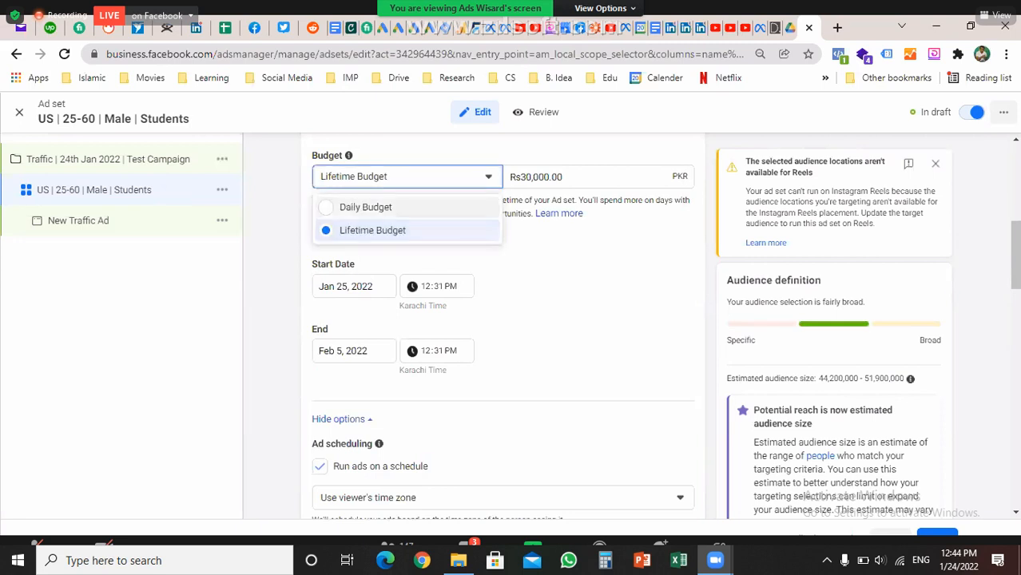
{"action": "left_click", "coordinate": [365, 207]}
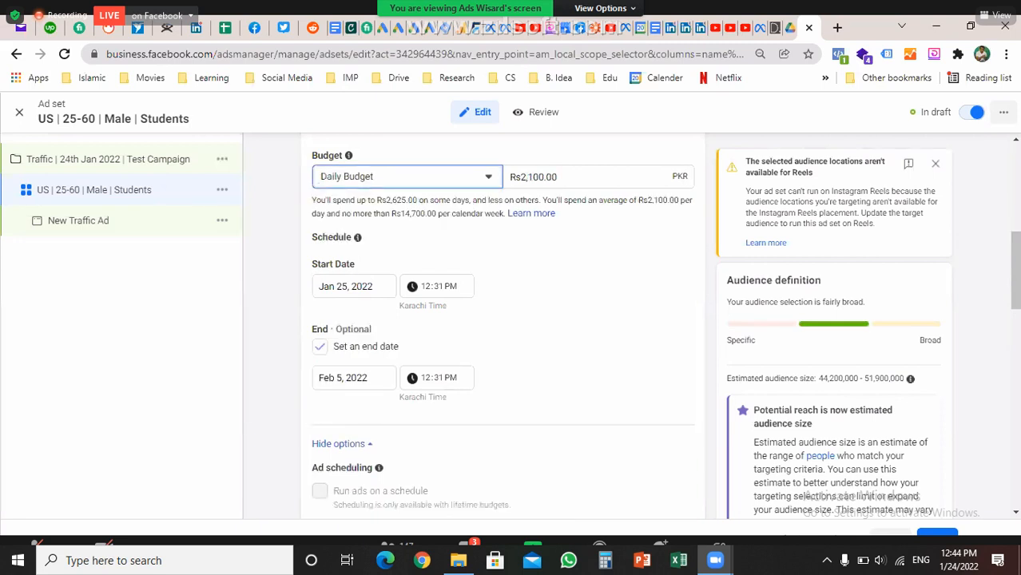
{"action": "key", "text": "space"}
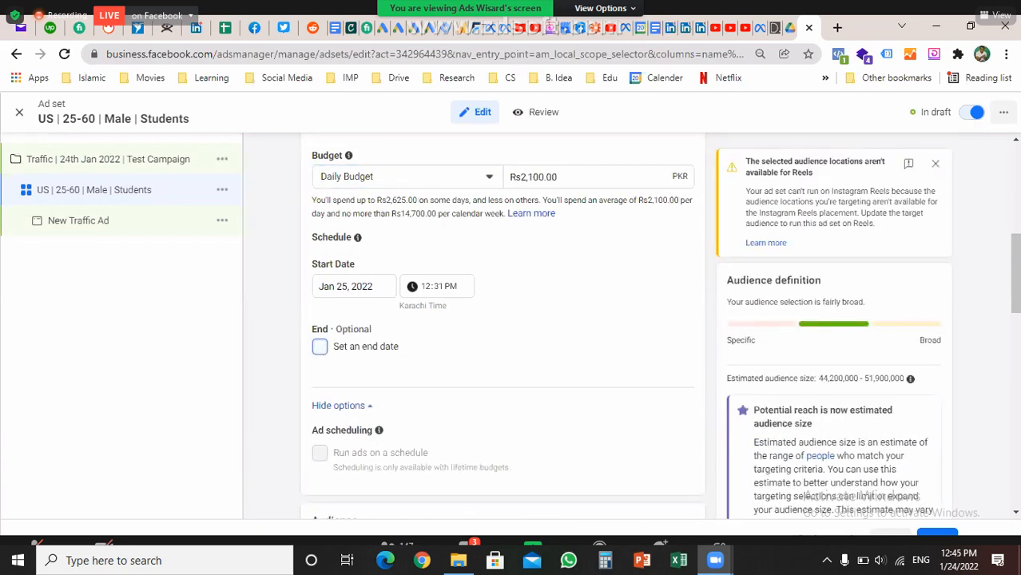
{"action": "scroll", "coordinate": [503, 320], "scroll_direction": "down", "scroll_amount": 1}
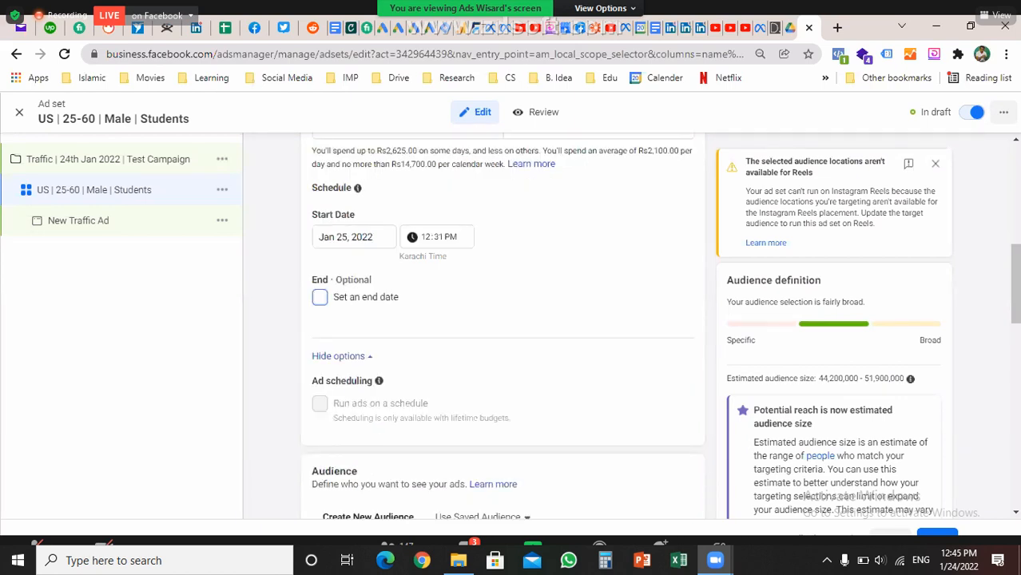
{"action": "scroll", "coordinate": [503, 319], "scroll_direction": "up", "scroll_amount": 1}
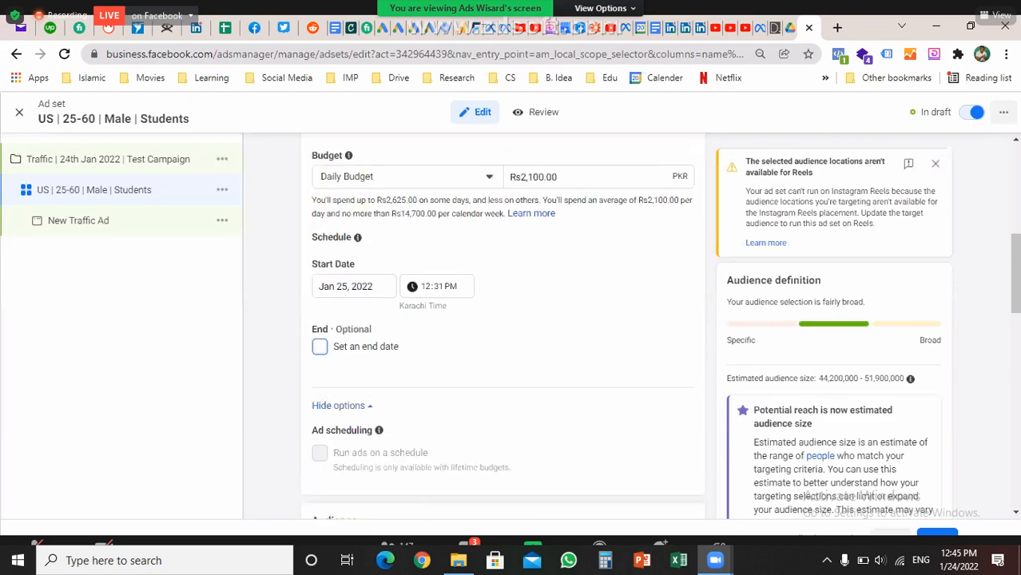
{"action": "scroll", "coordinate": [503, 320], "scroll_direction": "up", "scroll_amount": 2}
{"action": "scroll", "coordinate": [503, 320], "scroll_direction": "down", "scroll_amount": 8}
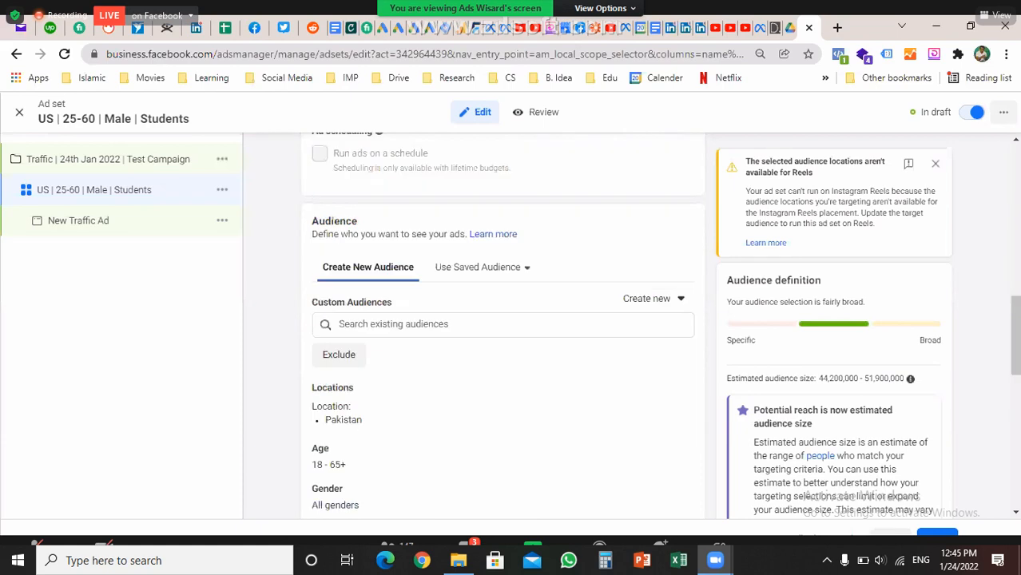
{"action": "scroll", "coordinate": [503, 320], "scroll_direction": "down", "scroll_amount": 1}
{"action": "scroll", "coordinate": [503, 320], "scroll_direction": "down", "scroll_amount": 1}
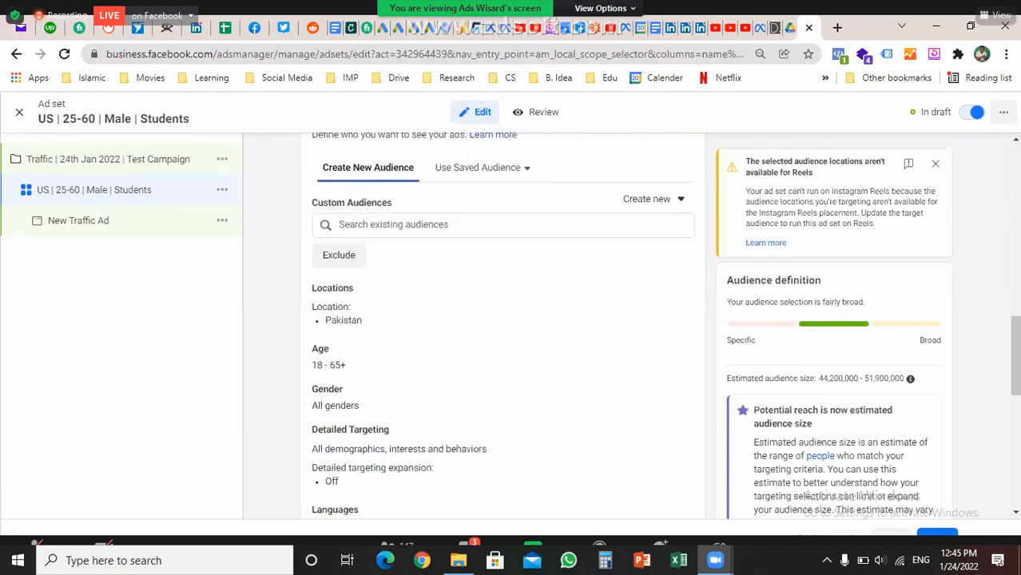
{"action": "scroll", "coordinate": [502, 319], "scroll_direction": "up", "scroll_amount": 1}
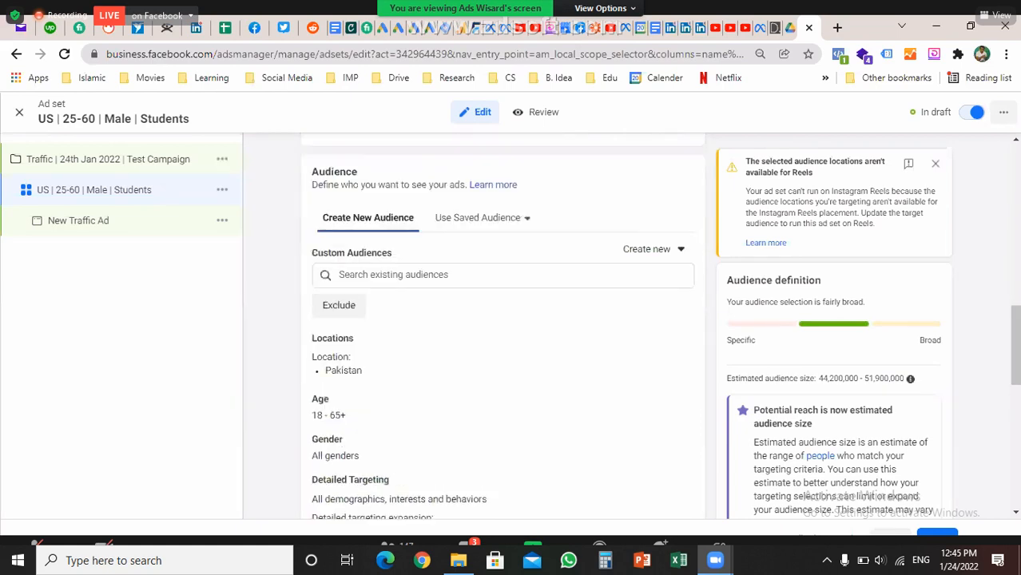
{"action": "left_click_drag", "start_coordinate": [727, 379], "coordinate": [874, 379]}
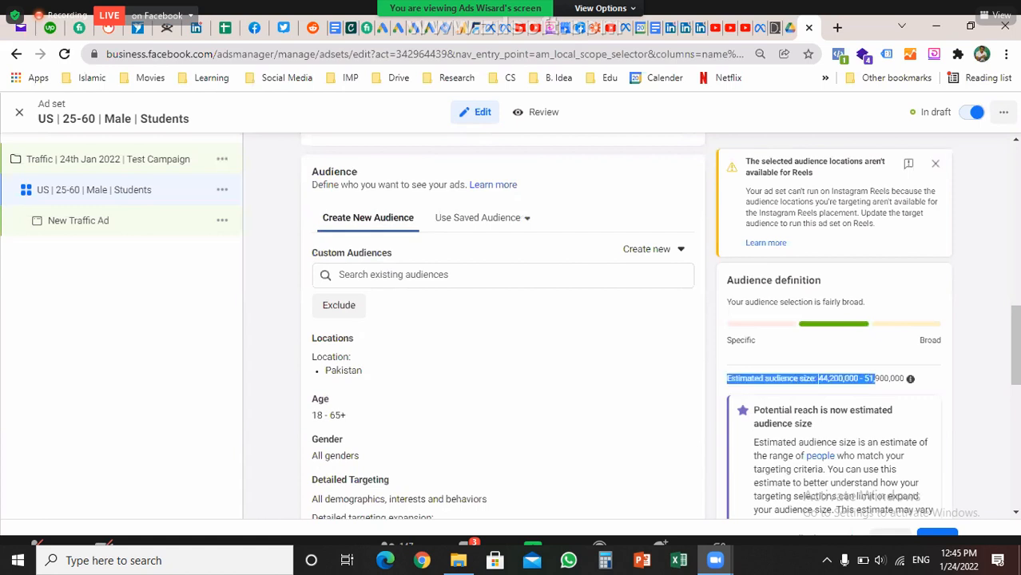
{"action": "left_click_drag", "start_coordinate": [874, 379], "coordinate": [904, 379]}
{"action": "scroll", "coordinate": [503, 328], "scroll_direction": "down", "scroll_amount": 1}
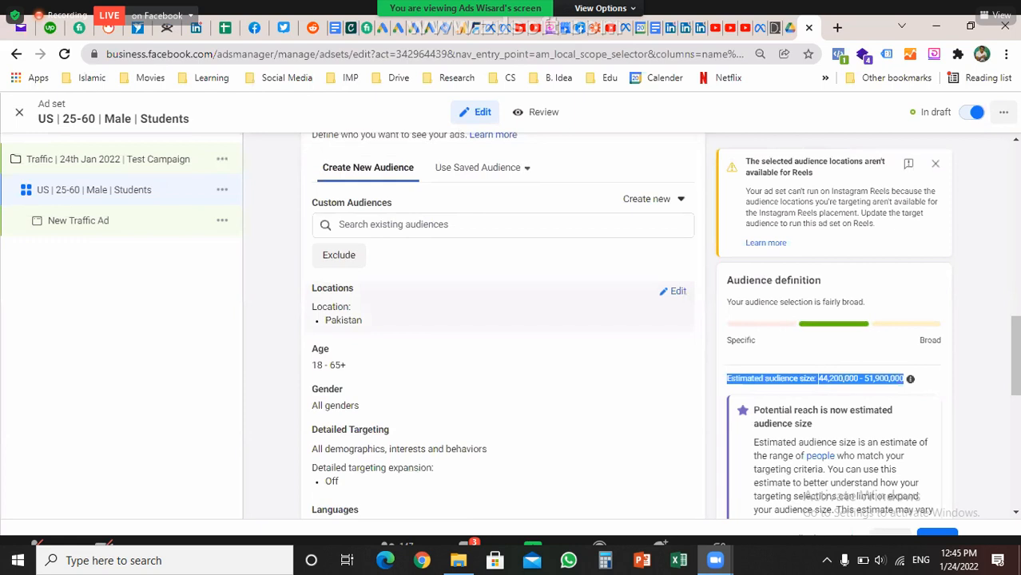
{"action": "scroll", "coordinate": [503, 327], "scroll_direction": "down", "scroll_amount": 1}
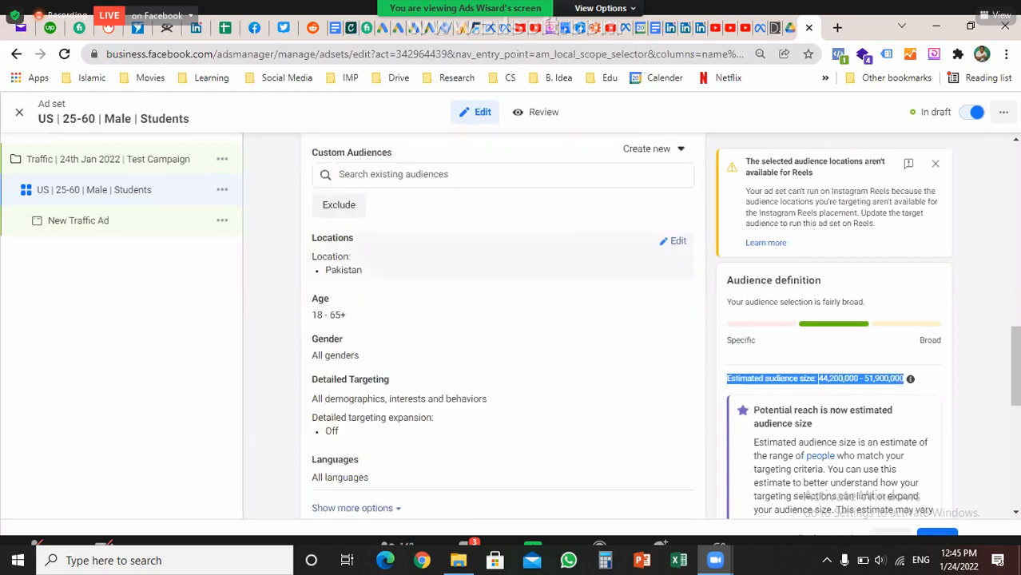
Add United States to the ad set's locations and remove Pakistan
{"action": "left_click", "coordinate": [678, 241]}
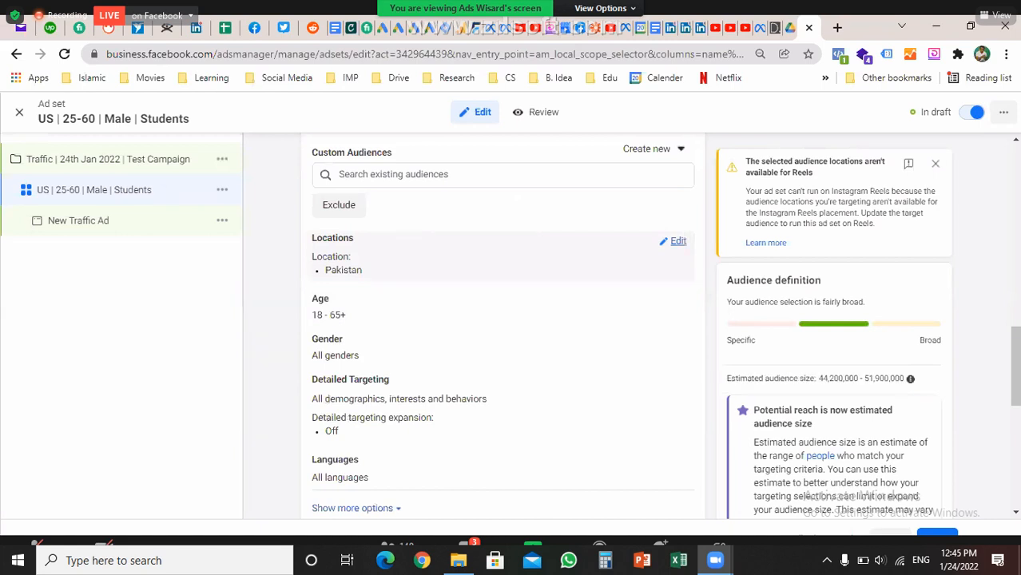
{"action": "left_click", "coordinate": [447, 352]}
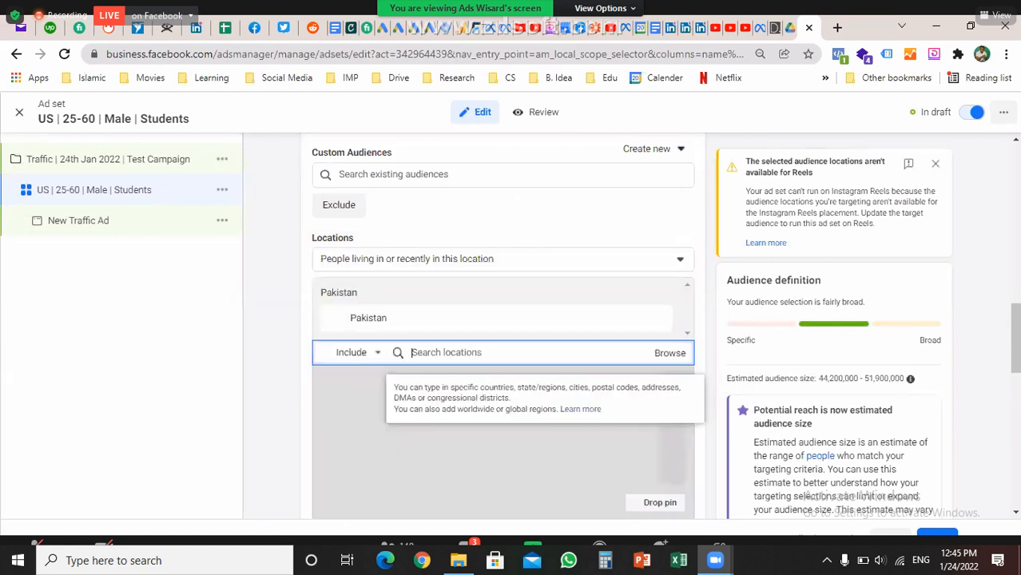
{"action": "type", "text": "ur"}
{"action": "type", "text": "it"}
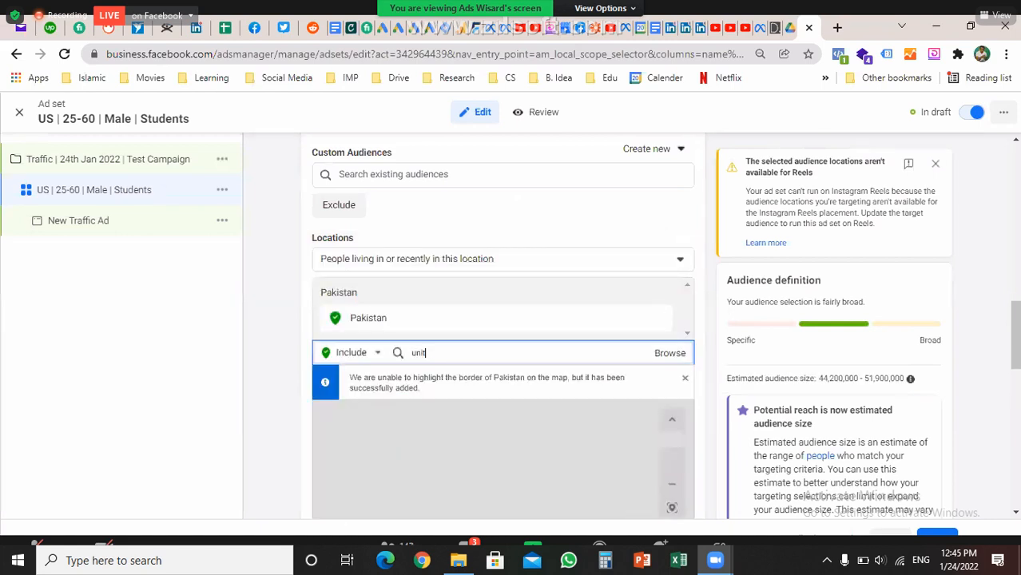
{"action": "type", "text": "ed"}
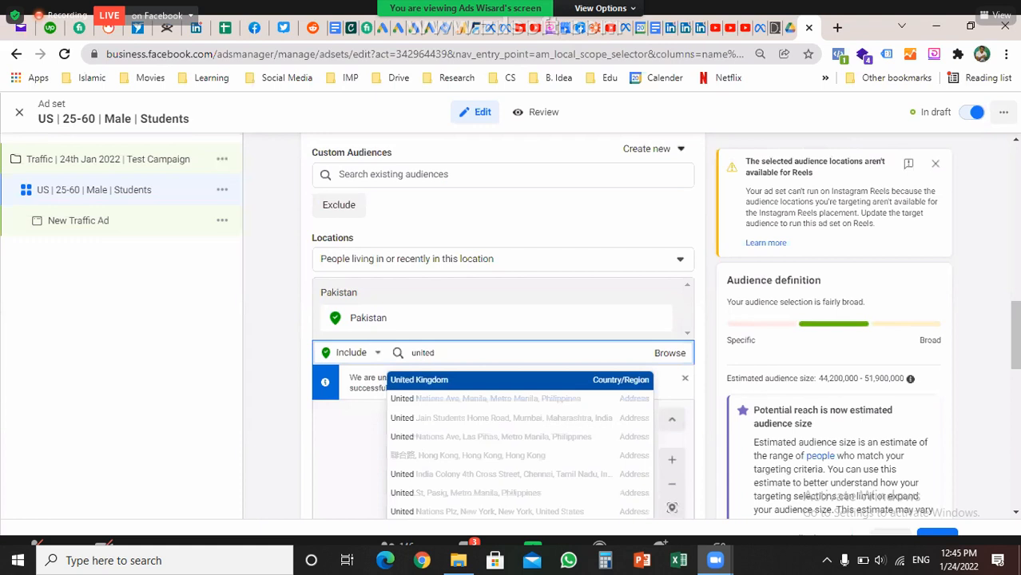
{"action": "type", "text": "sta"}
{"action": "type", "text": "es"}
{"action": "key", "text": "BackSpace"}
{"action": "key", "text": "BackSpace"}
{"action": "type", "text": "tes"}
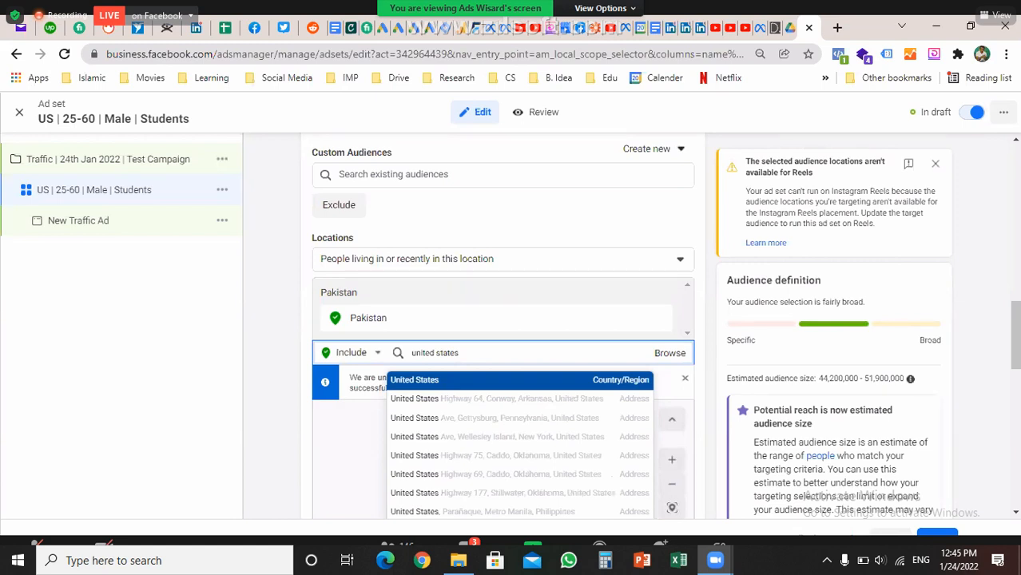
{"action": "scroll", "coordinate": [503, 320], "scroll_direction": "down", "scroll_amount": 1}
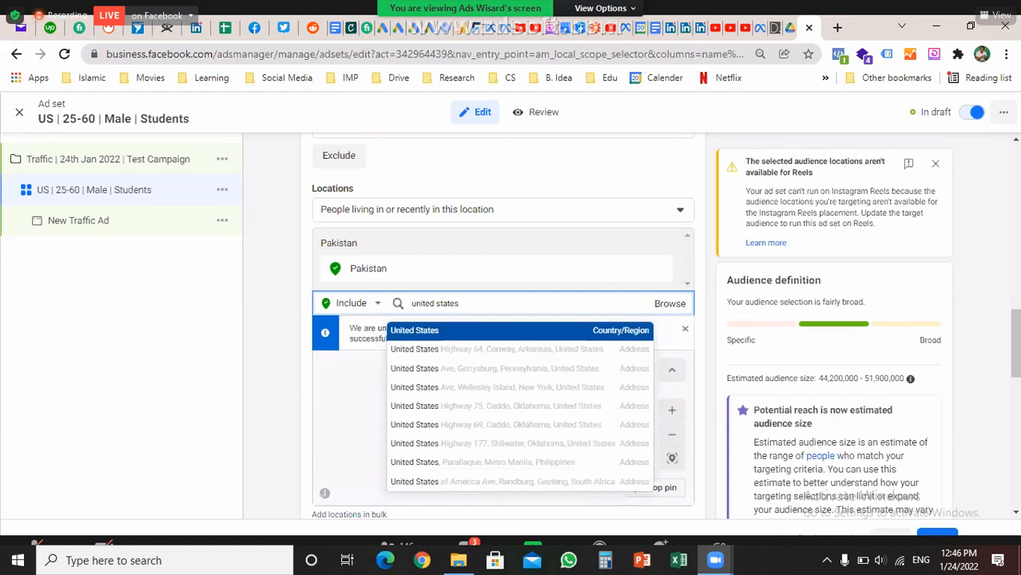
{"action": "key", "text": "Return"}
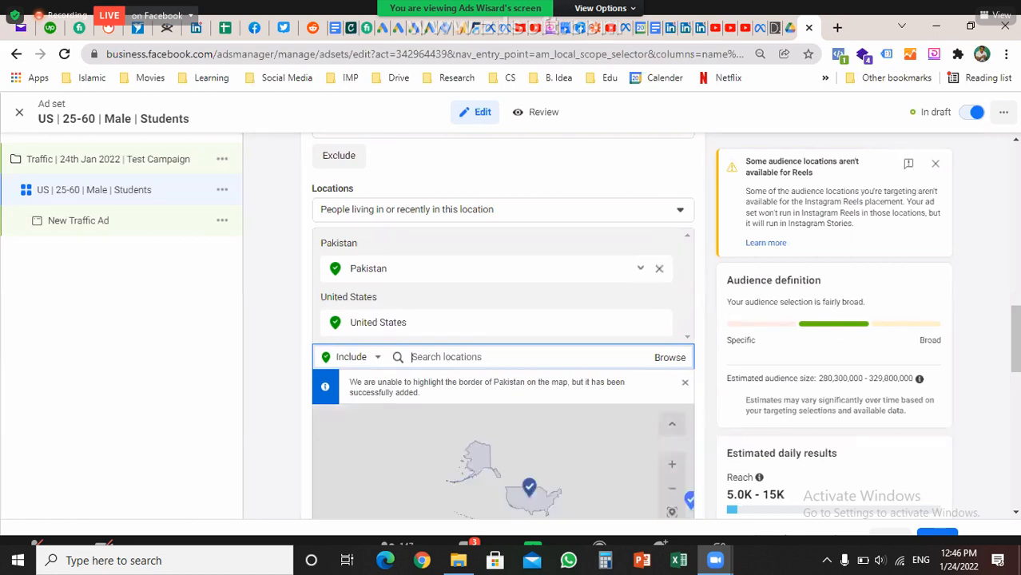
{"action": "left_click", "coordinate": [660, 269]}
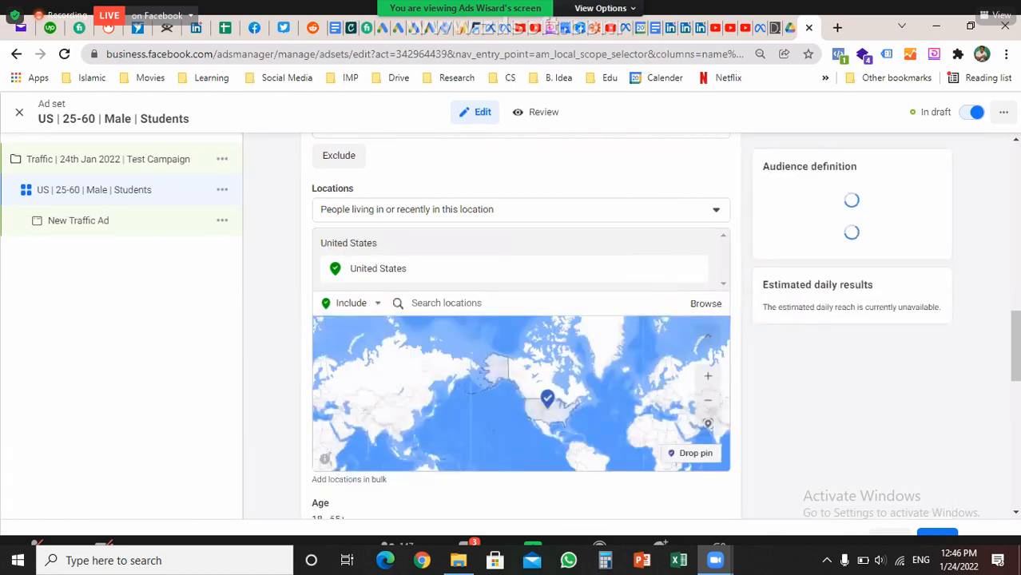
{"action": "left_click", "coordinate": [521, 209]}
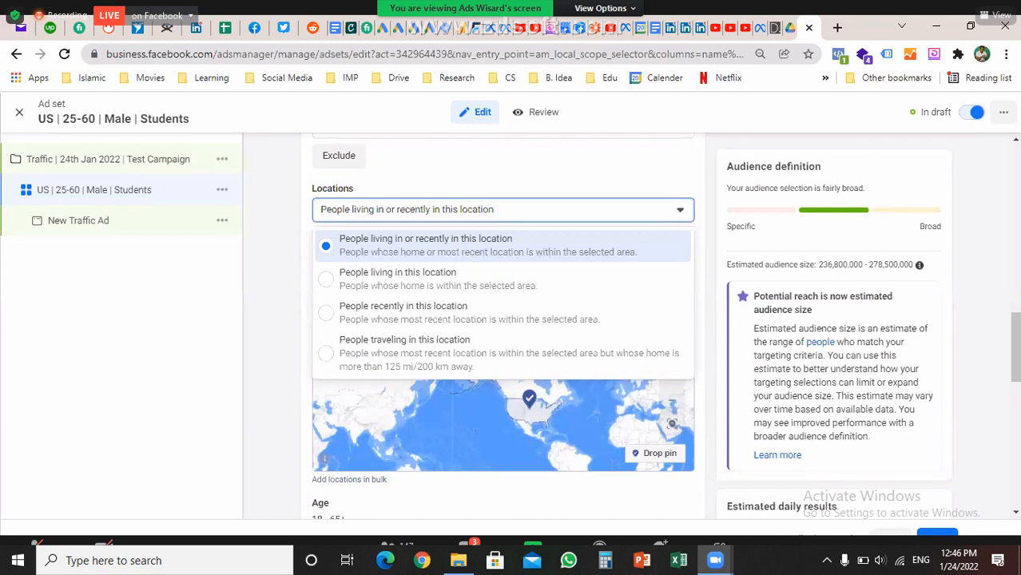
{"action": "key", "text": "Escape"}
{"action": "scroll", "coordinate": [503, 319], "scroll_direction": "up", "scroll_amount": 2}
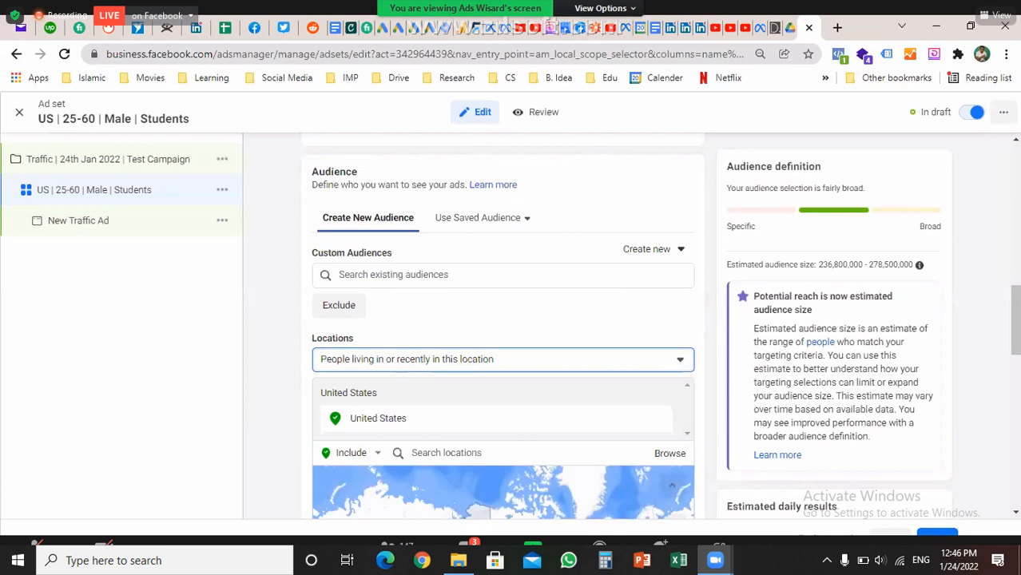
{"action": "scroll", "coordinate": [504, 320], "scroll_direction": "down", "scroll_amount": 2}
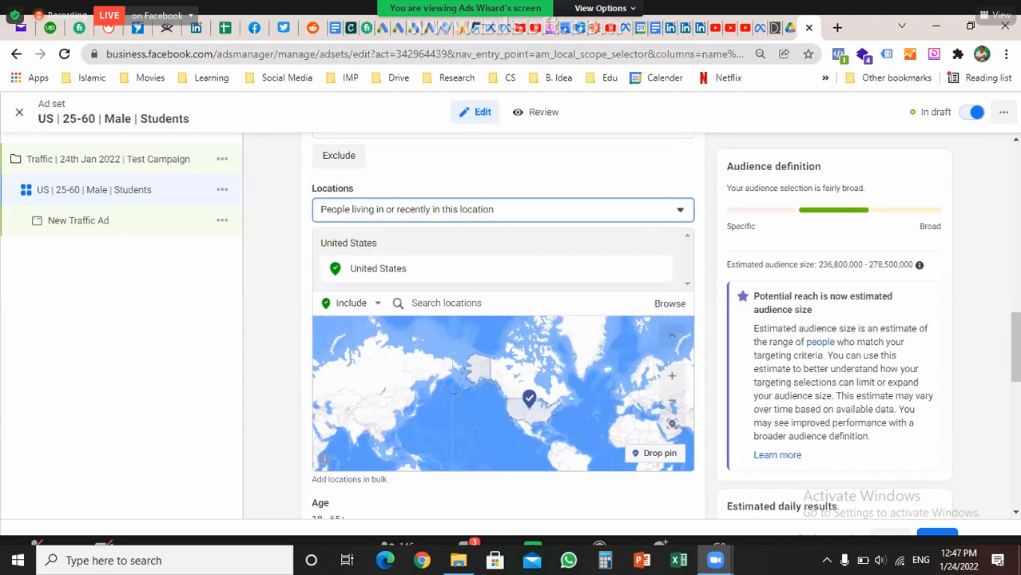
Switch the location mode to Exclude and add Hawaii as an excluded location
{"action": "left_click", "coordinate": [350, 302]}
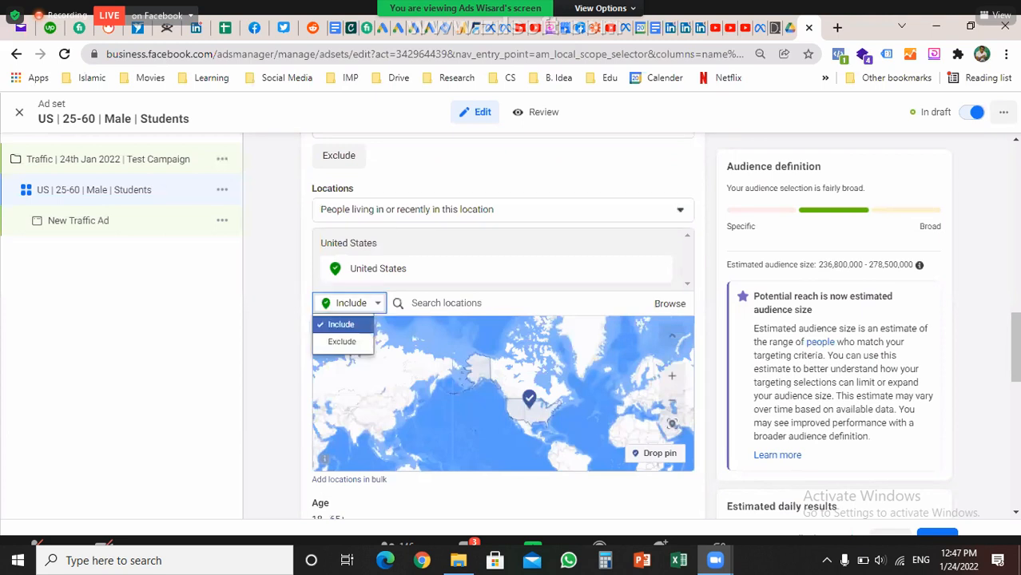
{"action": "left_click", "coordinate": [341, 341]}
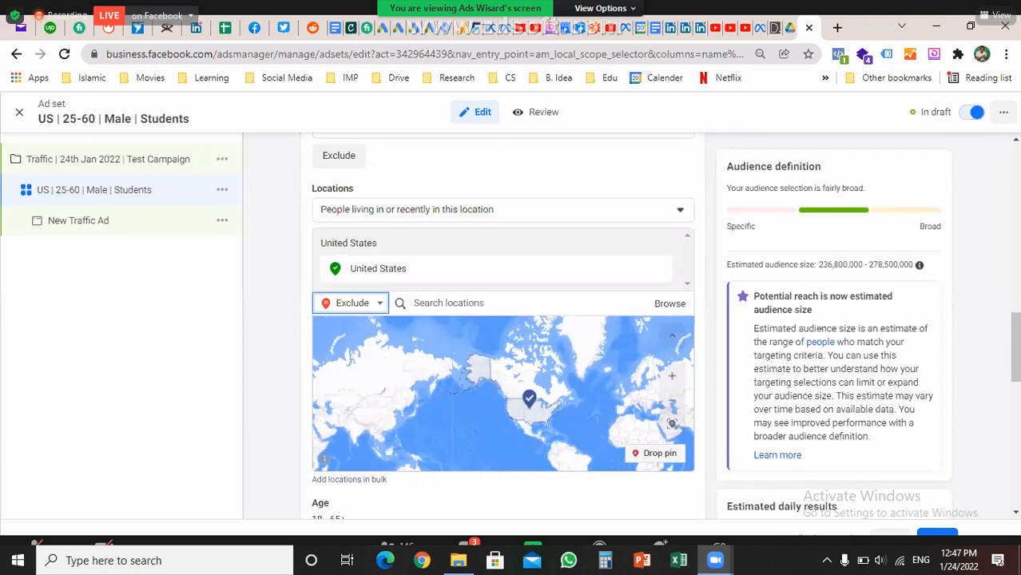
{"action": "left_click", "coordinate": [447, 303]}
{"action": "type", "text": "I"}
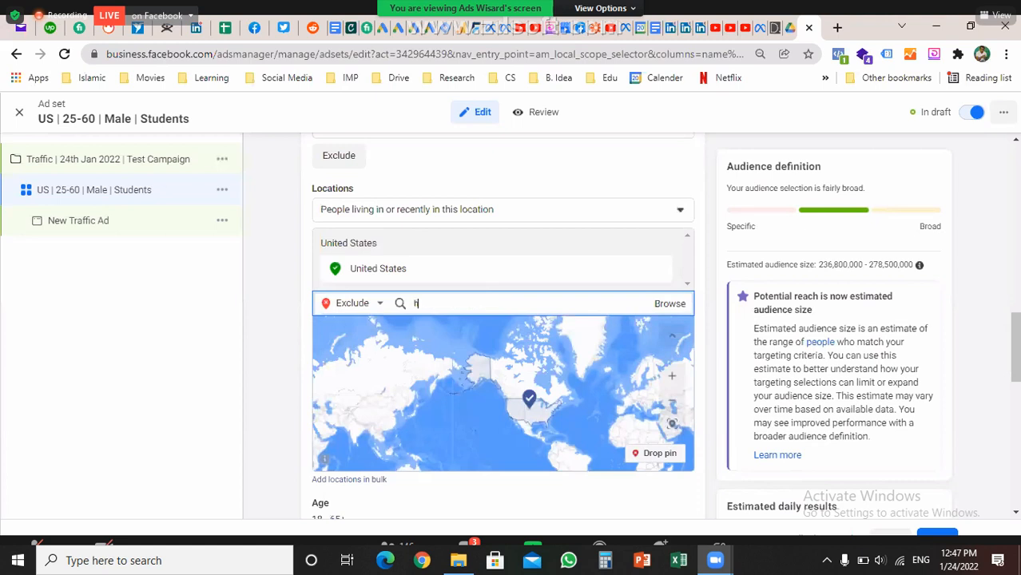
{"action": "type", "text": "awa"}
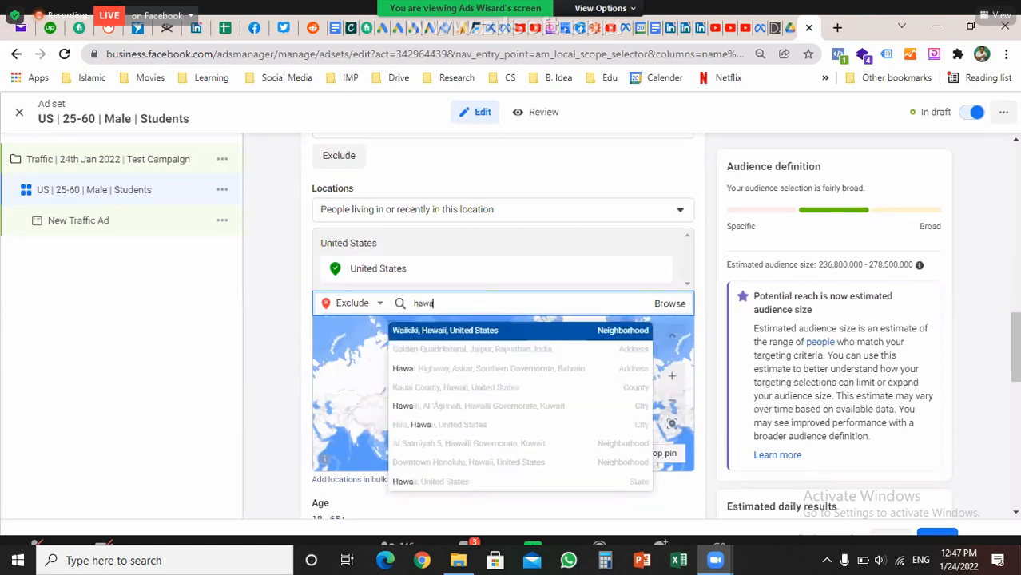
{"action": "type", "text": "ii"}
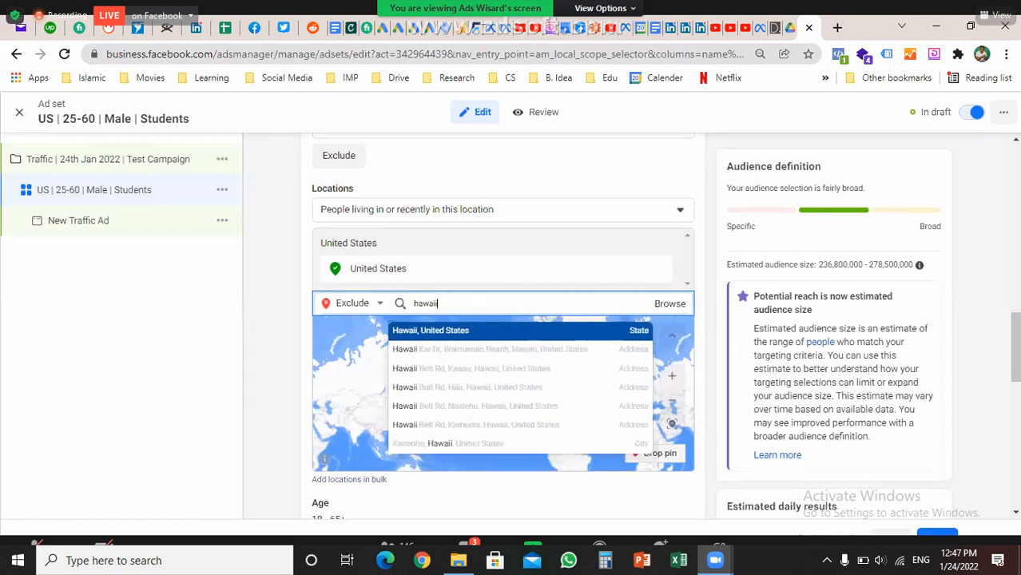
{"action": "key", "text": "Return"}
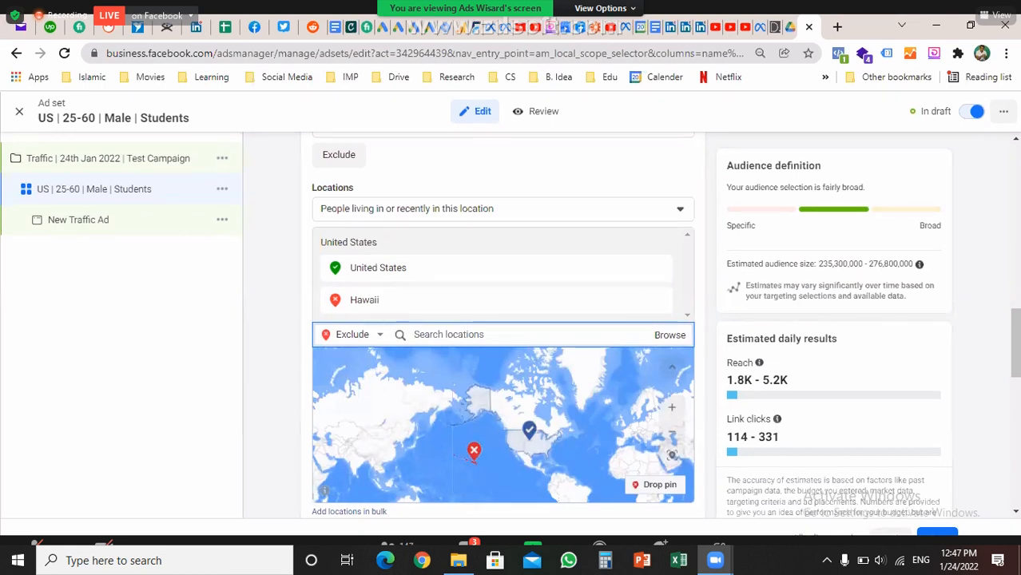
{"action": "scroll", "coordinate": [504, 319], "scroll_direction": "down", "scroll_amount": 1}
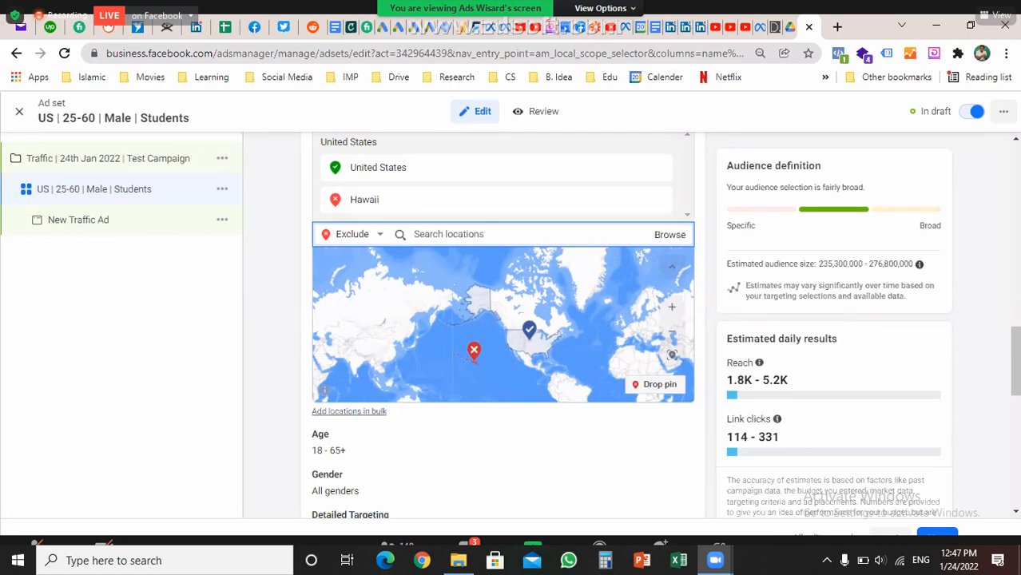
Start a bulk location add with Countries as the location type
{"action": "left_click", "coordinate": [349, 411]}
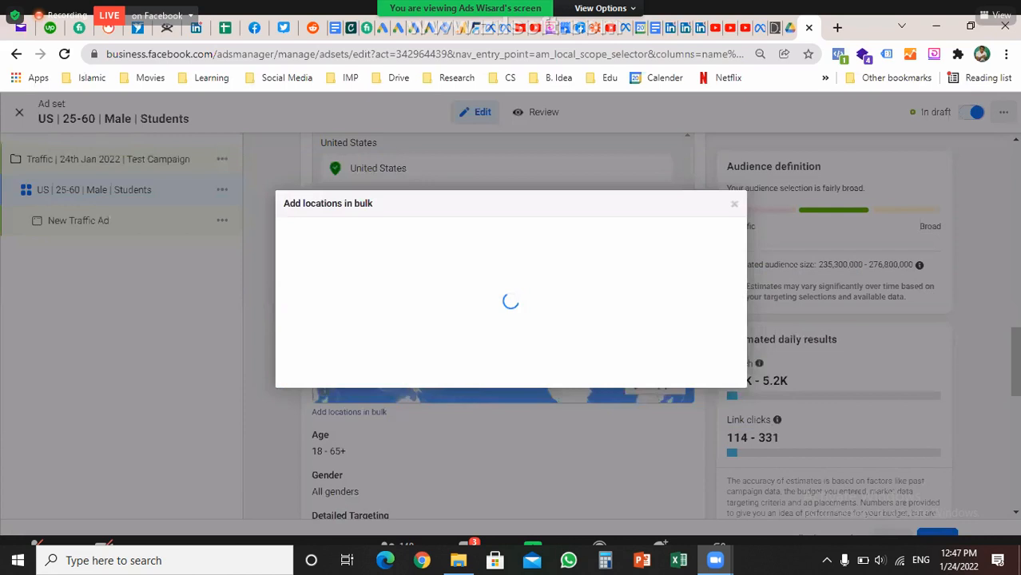
{"action": "left_click", "coordinate": [375, 300]}
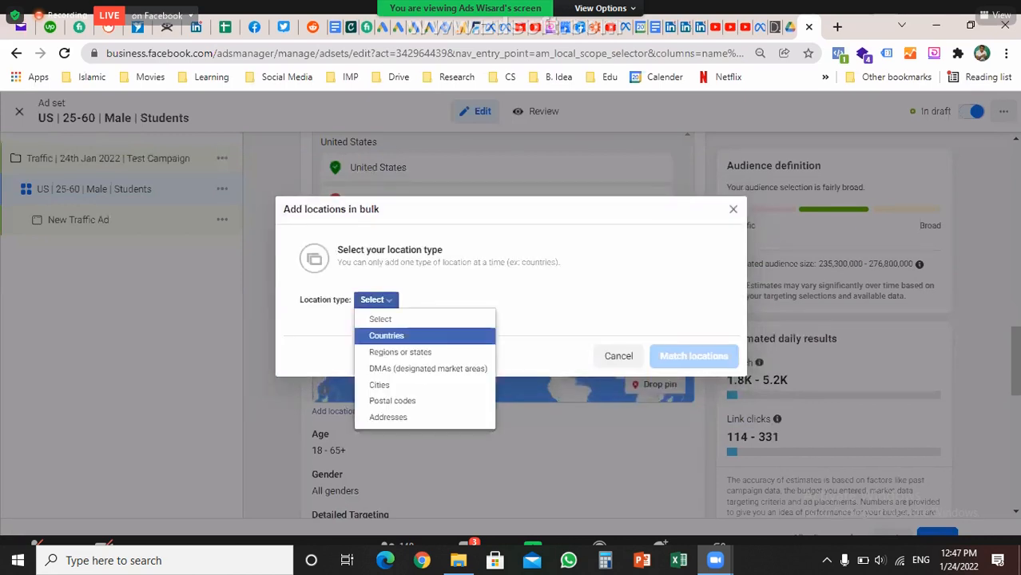
{"action": "key", "text": "Down"}
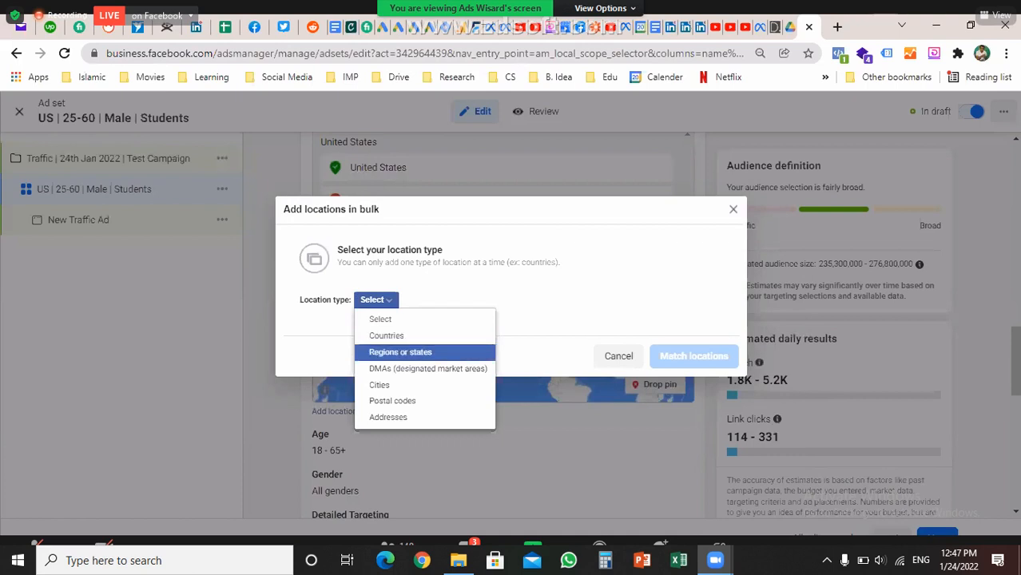
{"action": "key", "text": "Down"}
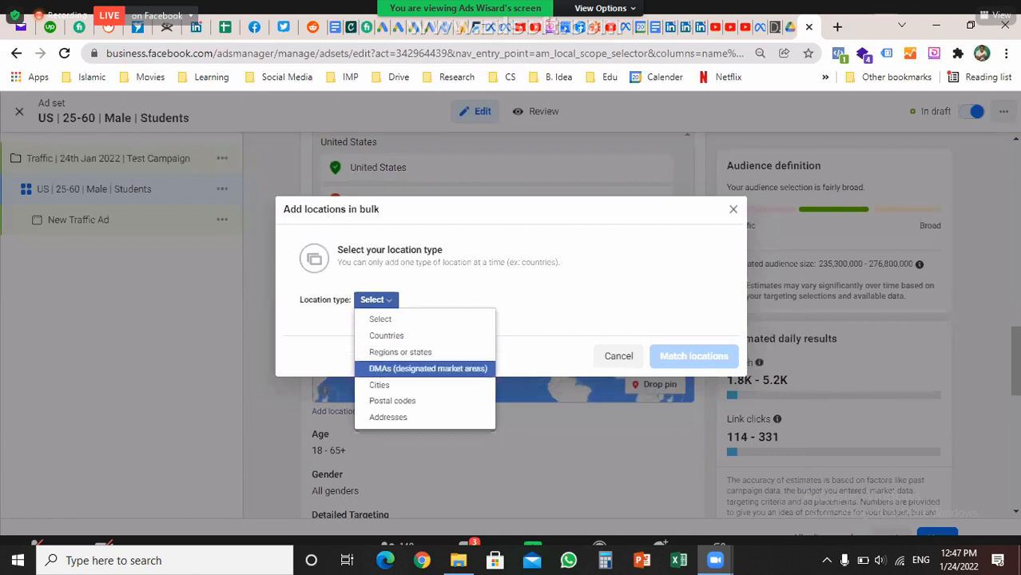
{"action": "key", "text": "Down"}
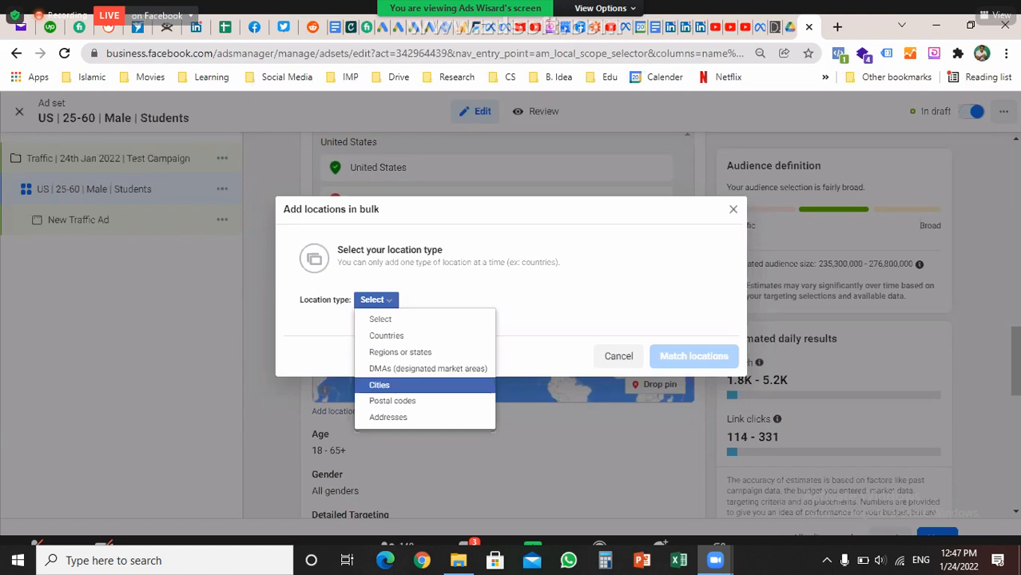
{"action": "key", "text": "Down"}
{"action": "key", "text": "Down"}
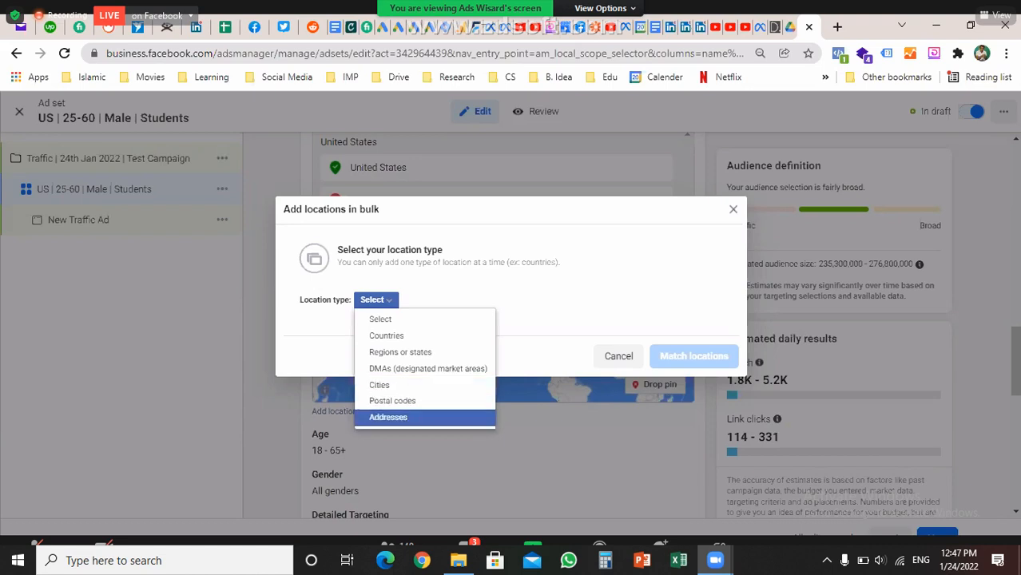
{"action": "key", "text": "Up"}
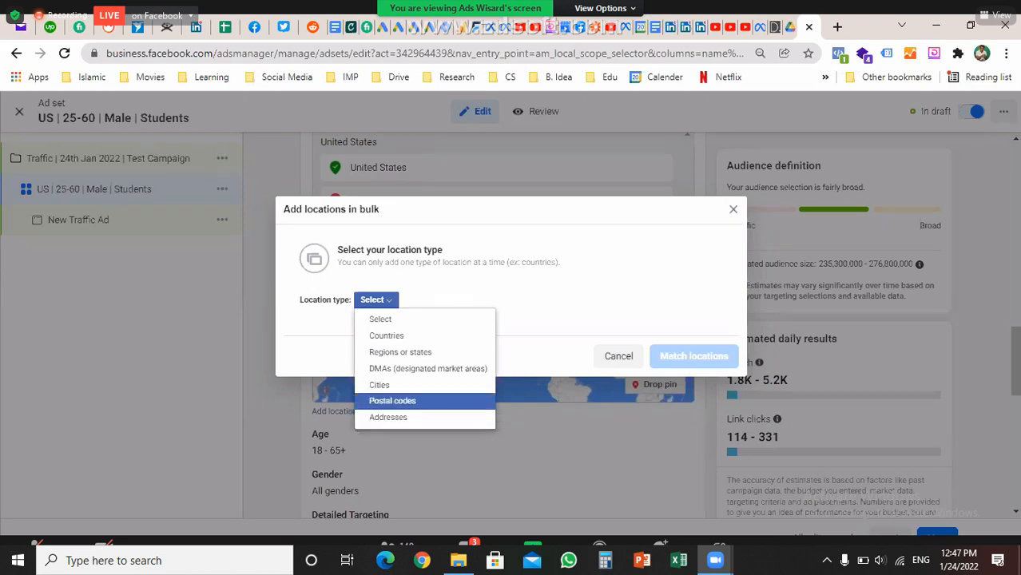
{"action": "key", "text": "Down"}
{"action": "key", "text": "c"}
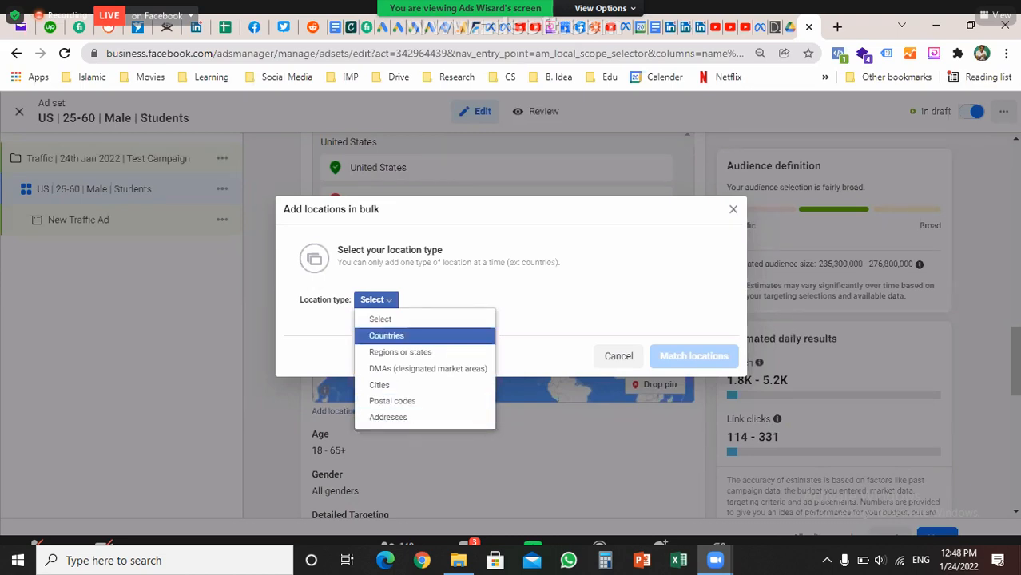
{"action": "key", "text": "Return"}
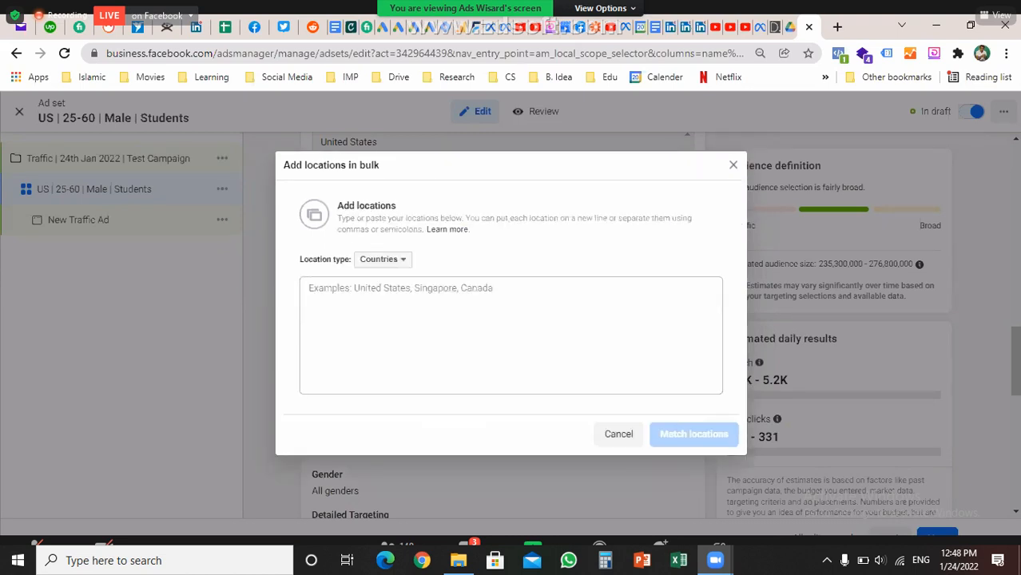
Enter 'Pakistan, India, Bangladesh,' and match the locations
{"action": "left_click", "coordinate": [309, 288]}
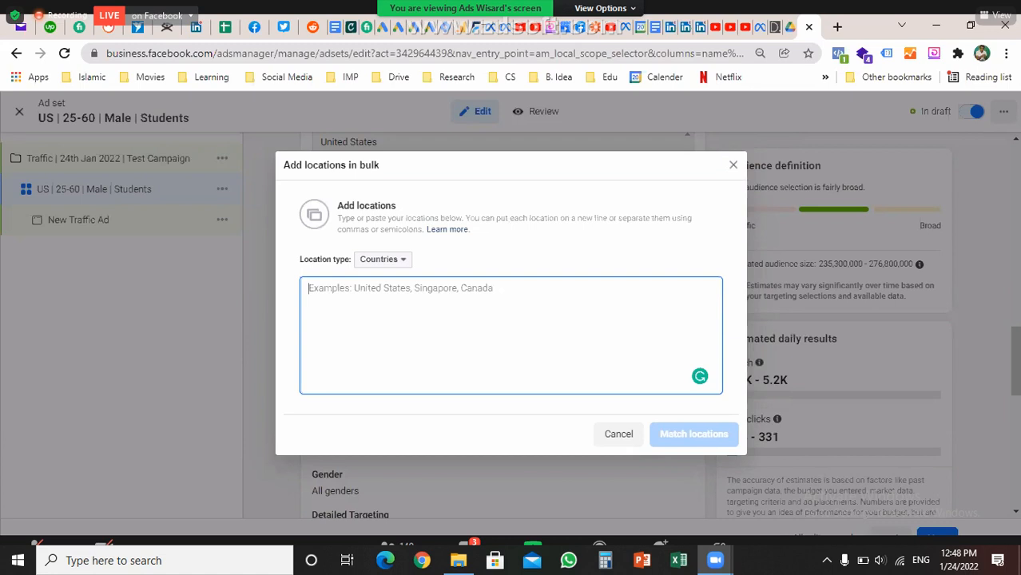
{"action": "type", "text": "Pakistan, India, "}
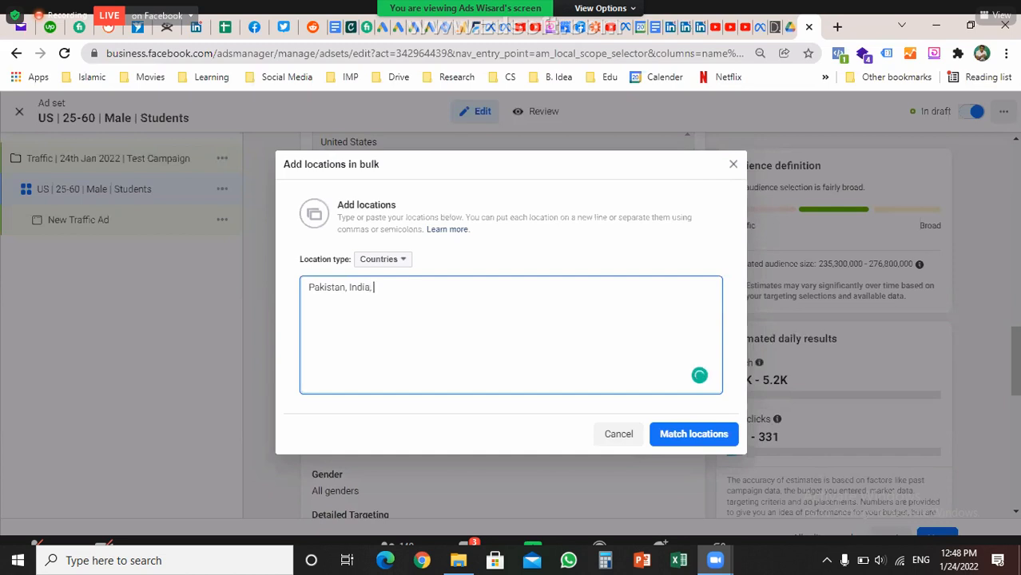
{"action": "type", "text": "Bangla"}
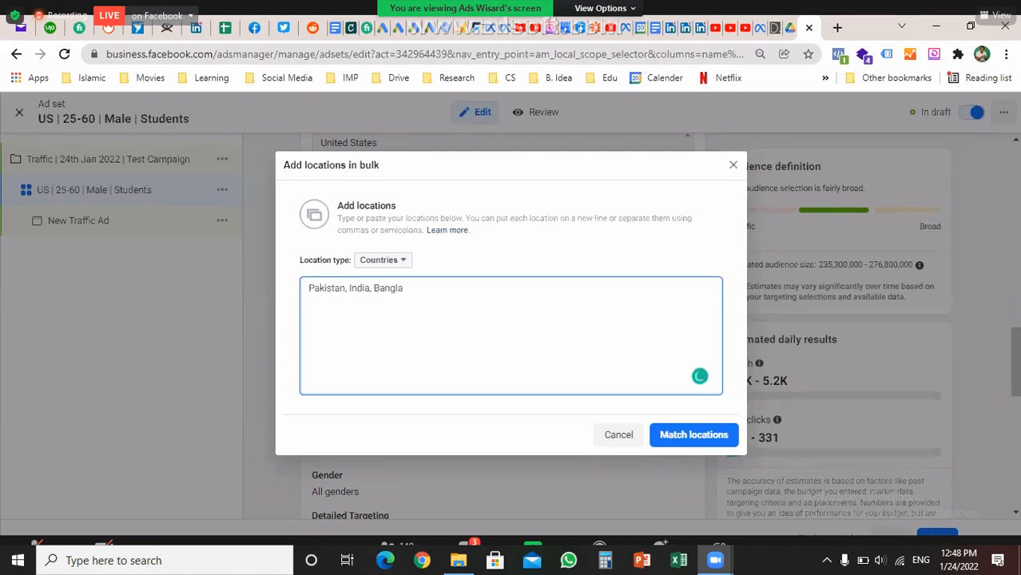
{"action": "type", "text": "desh,"}
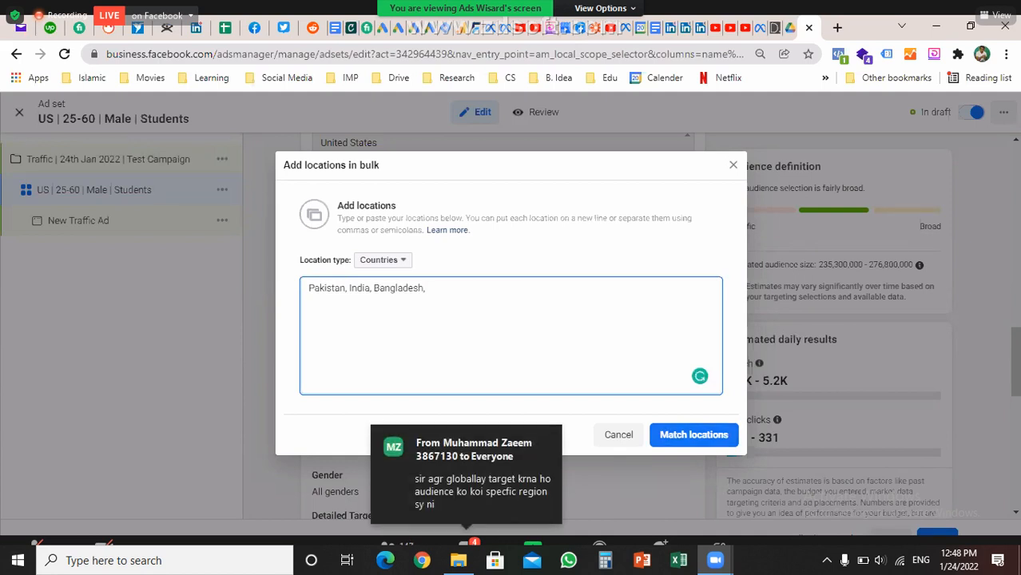
{"action": "left_click", "coordinate": [693, 434]}
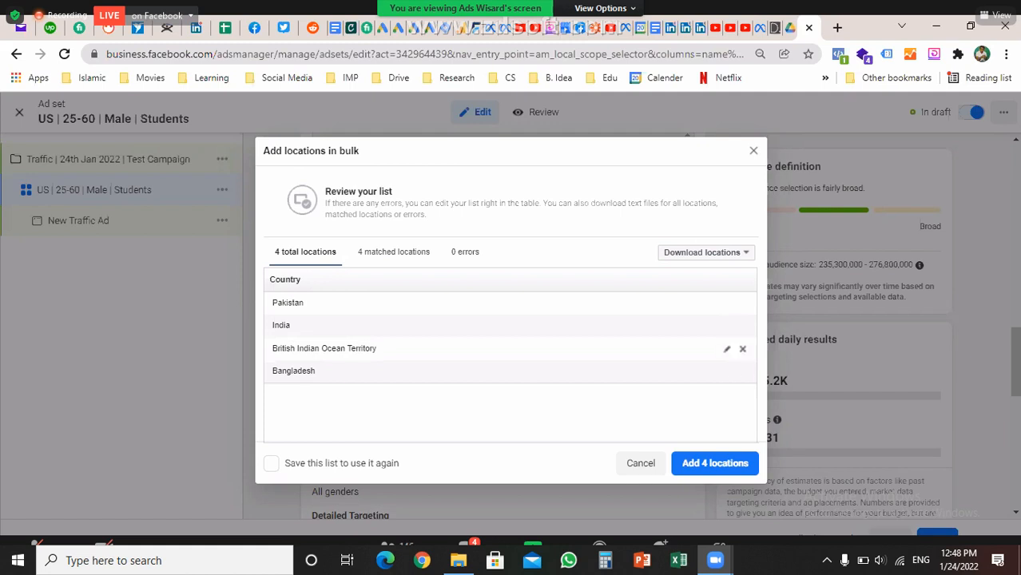
Drop British Indian Ocean Territory and add the 3 matched countries to the locations
{"action": "left_click", "coordinate": [742, 348]}
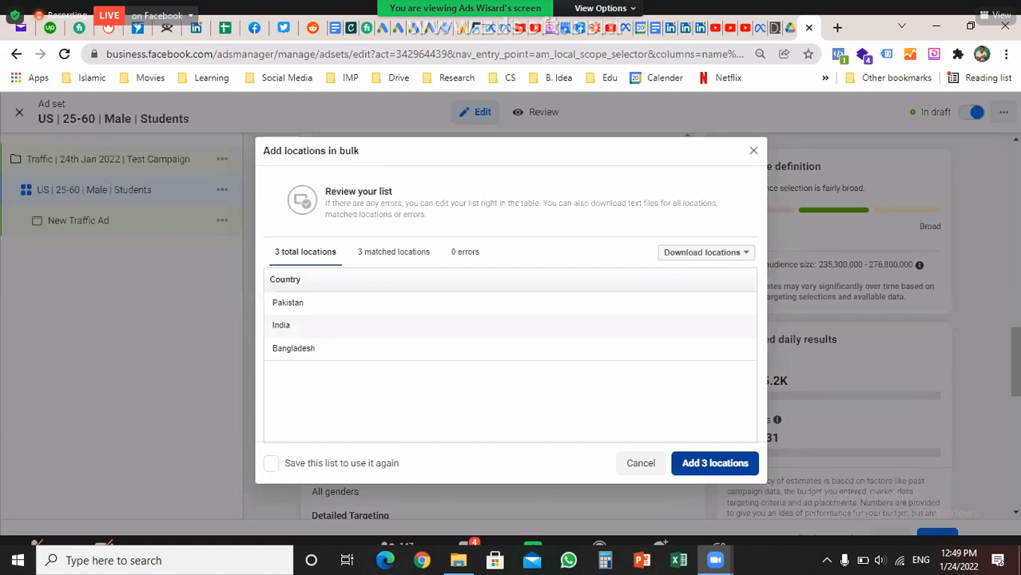
{"action": "left_click", "coordinate": [715, 464]}
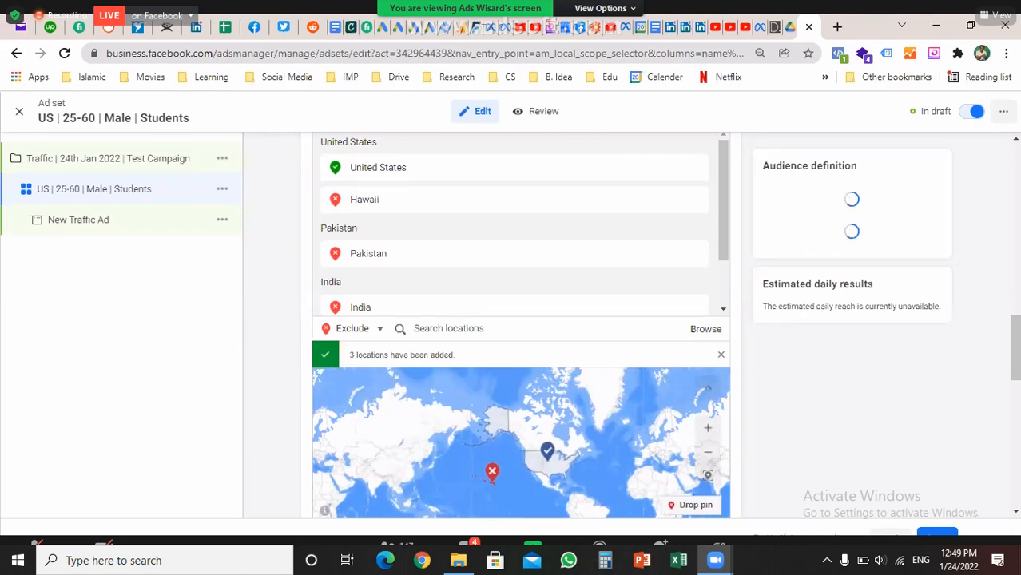
{"action": "scroll", "coordinate": [496, 192], "scroll_direction": "down", "scroll_amount": 3}
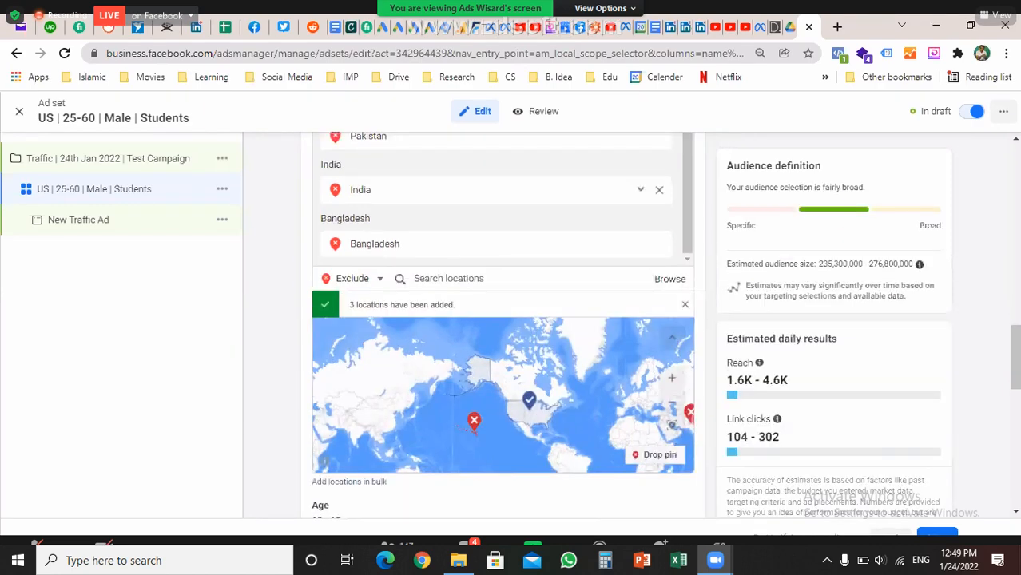
{"action": "scroll", "coordinate": [496, 192], "scroll_direction": "up", "scroll_amount": 1}
Remove Bangladesh, India and Pakistan from the targeted locations
{"action": "mouse_move", "coordinate": [496, 343]}
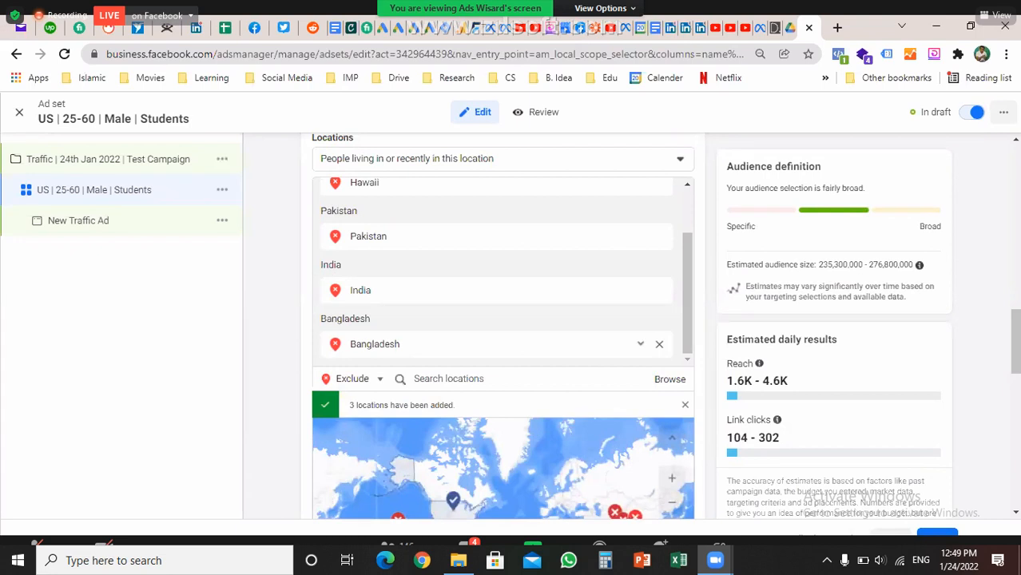
{"action": "left_click", "coordinate": [659, 343]}
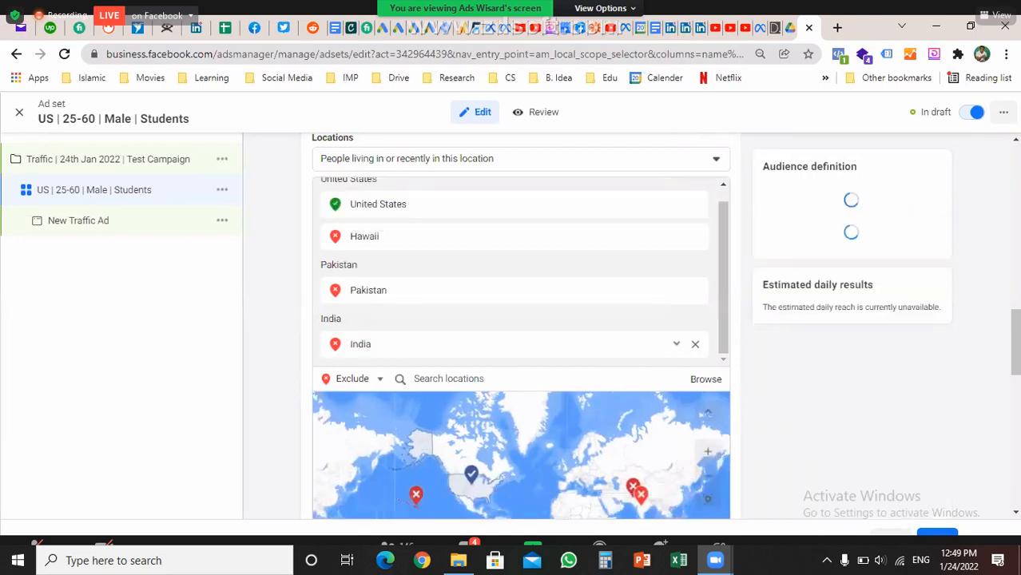
{"action": "left_click", "coordinate": [695, 344]}
{"action": "mouse_move", "coordinate": [695, 304]}
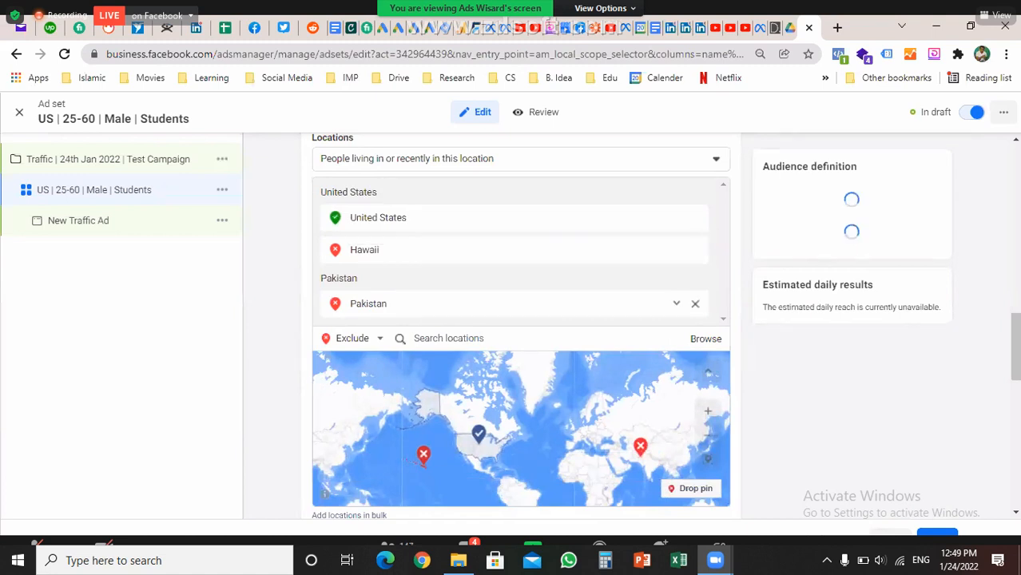
{"action": "left_click", "coordinate": [696, 304]}
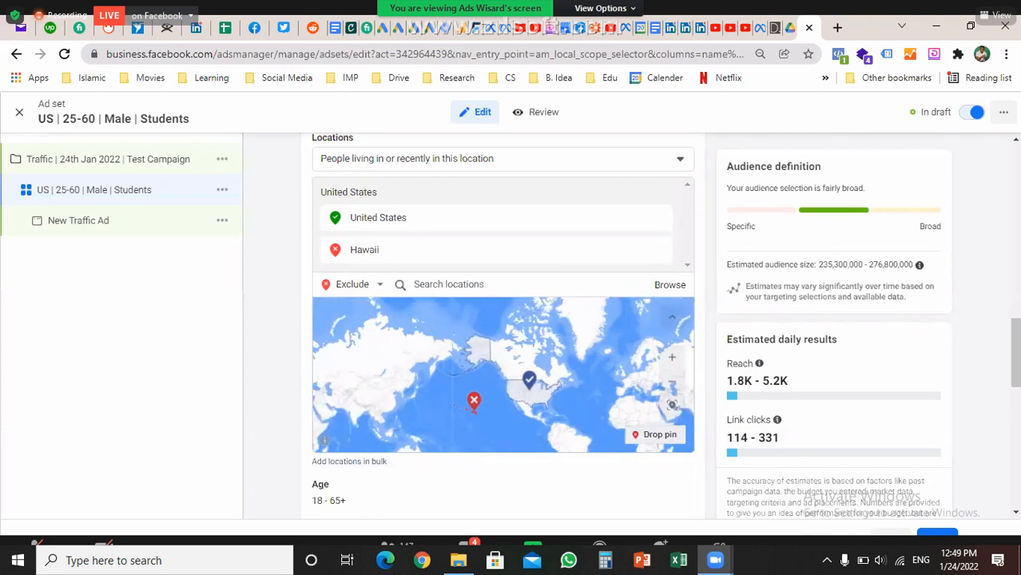
{"action": "left_click", "coordinate": [672, 357]}
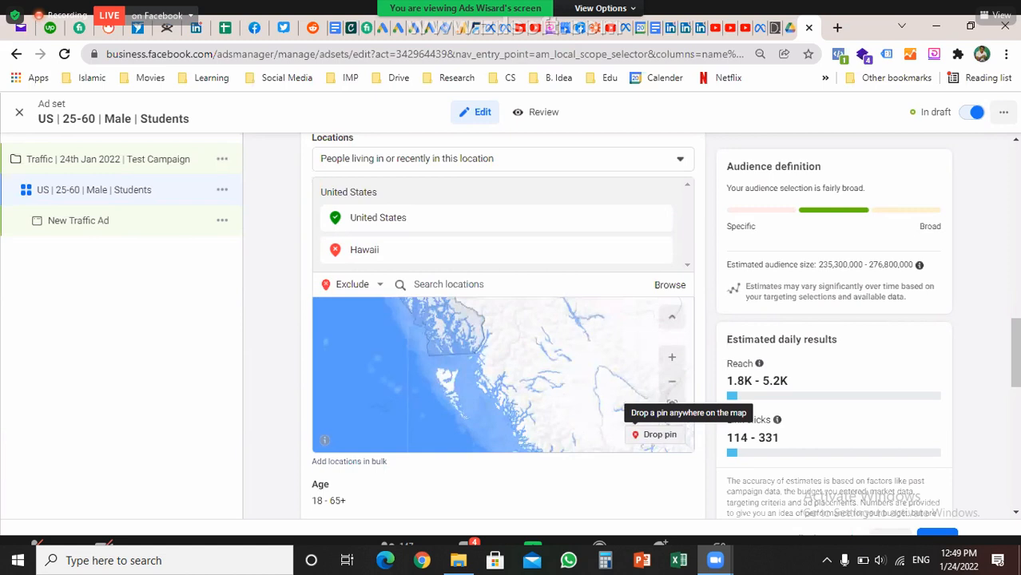
Set new locations to Include, add a trial Canada pin, check its radius, then delete it
{"action": "left_click", "coordinate": [352, 285]}
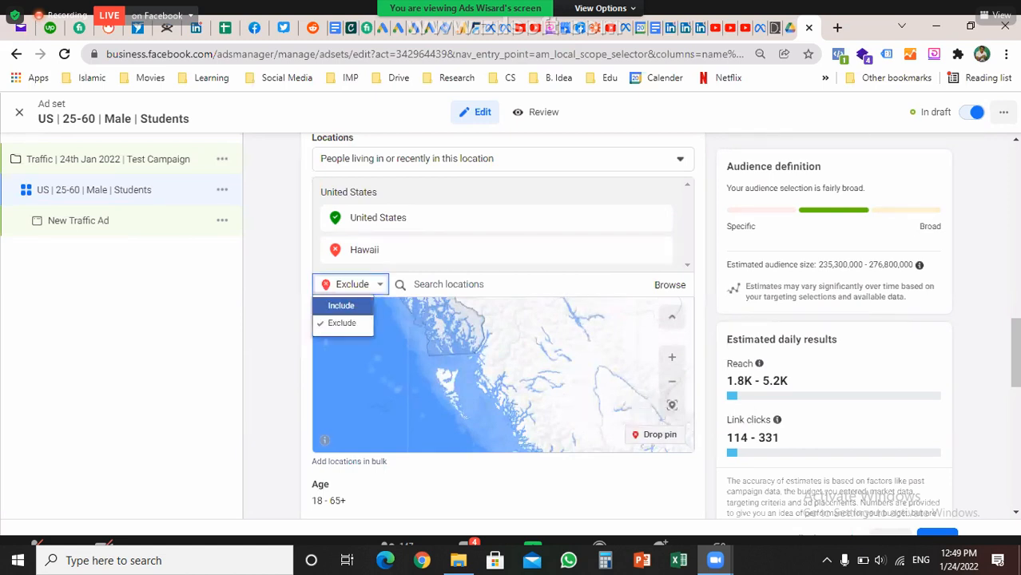
{"action": "left_click", "coordinate": [342, 305]}
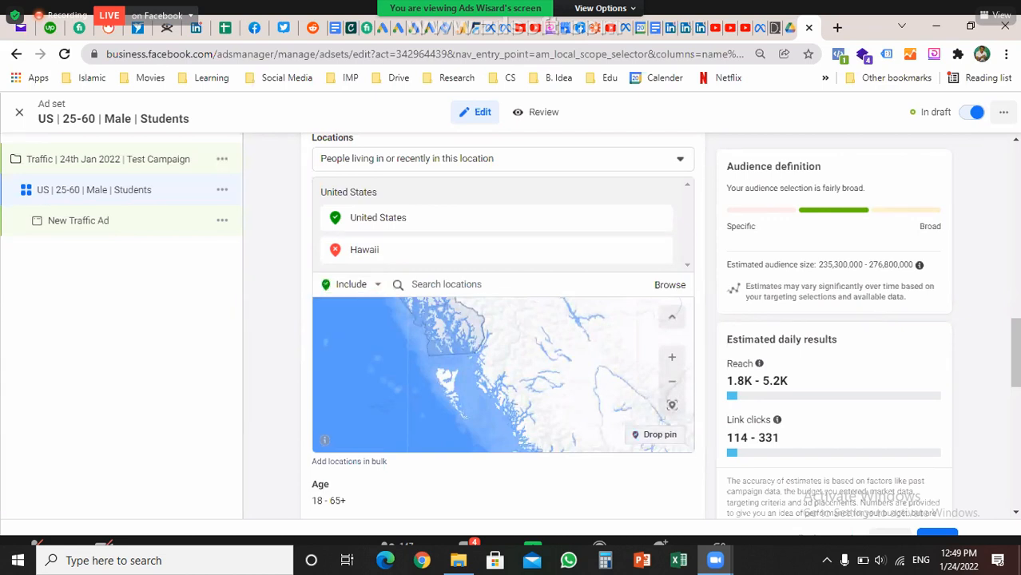
{"action": "left_click", "coordinate": [520, 335]}
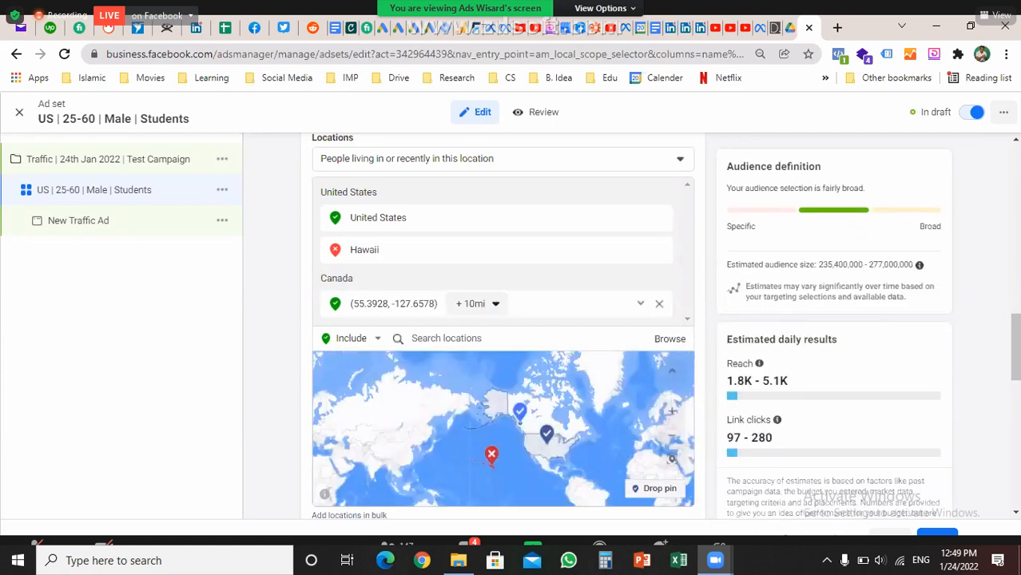
{"action": "left_click", "coordinate": [477, 304]}
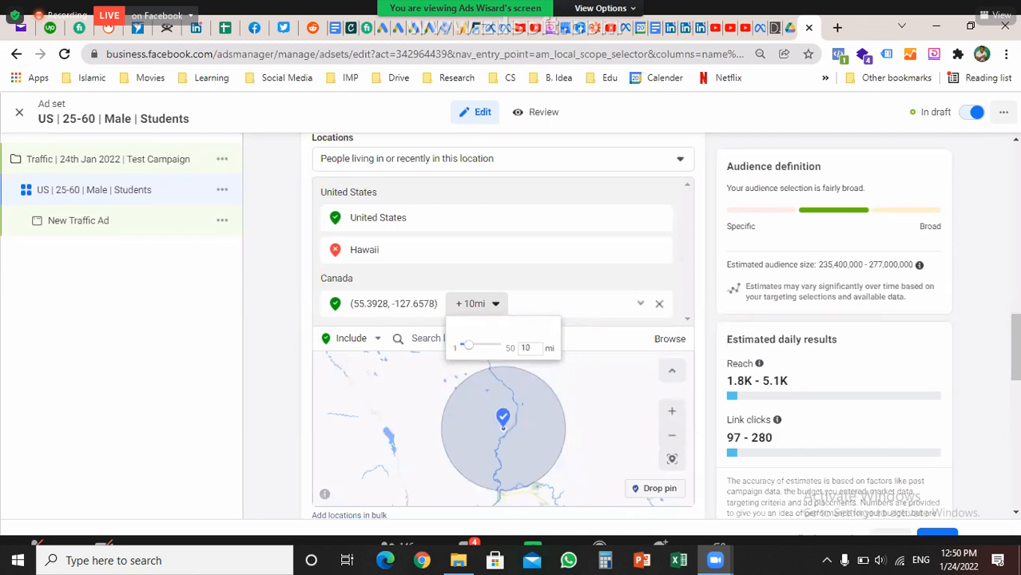
{"action": "left_click", "coordinate": [659, 303]}
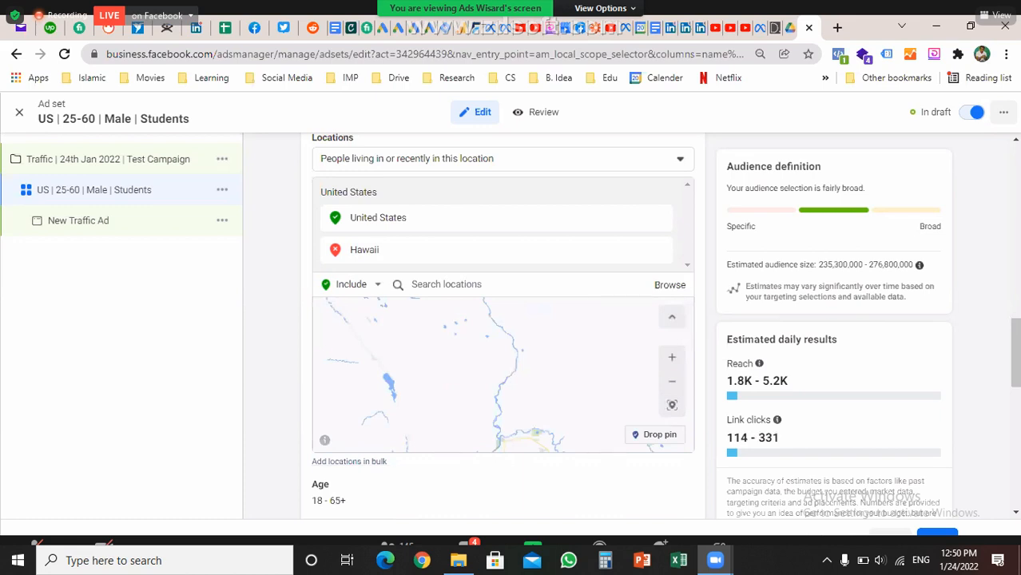
{"action": "scroll", "coordinate": [504, 320], "scroll_direction": "down", "scroll_amount": 4}
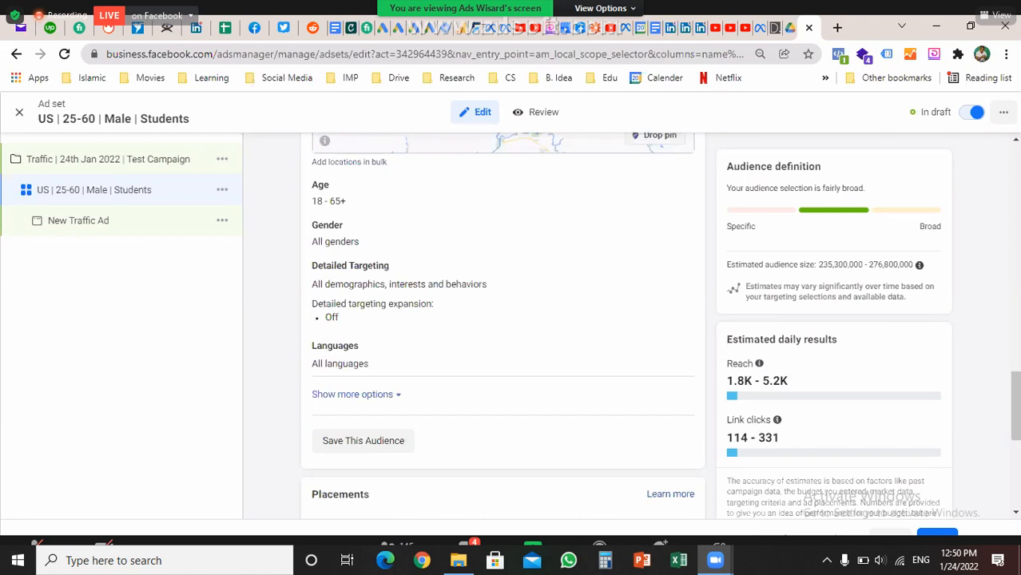
Set the age range to 25–60 and check the estimated audience size
{"action": "left_click", "coordinate": [329, 202]}
{"action": "left_click", "coordinate": [335, 206]}
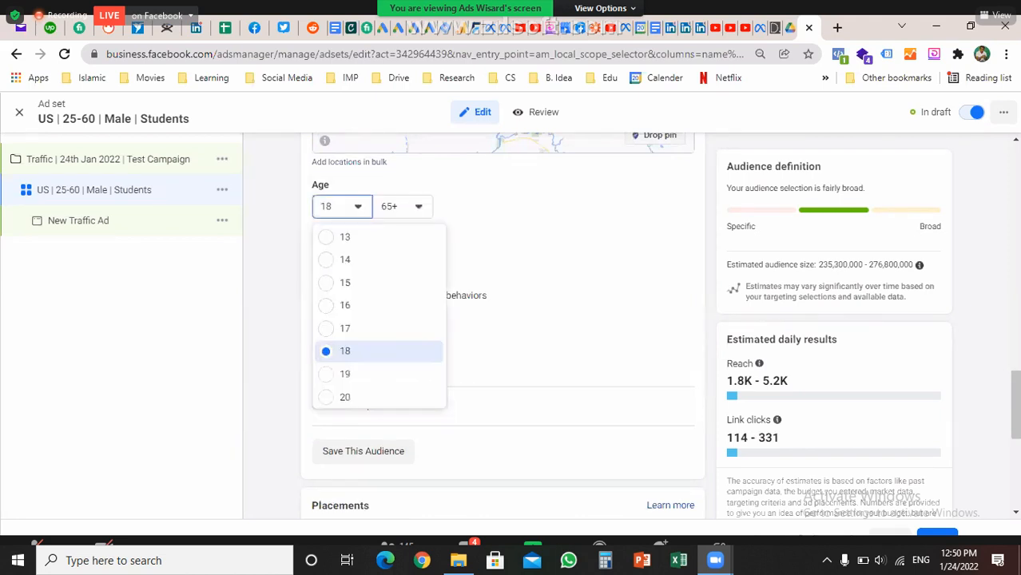
{"action": "scroll", "coordinate": [375, 335], "scroll_direction": "down", "scroll_amount": 1}
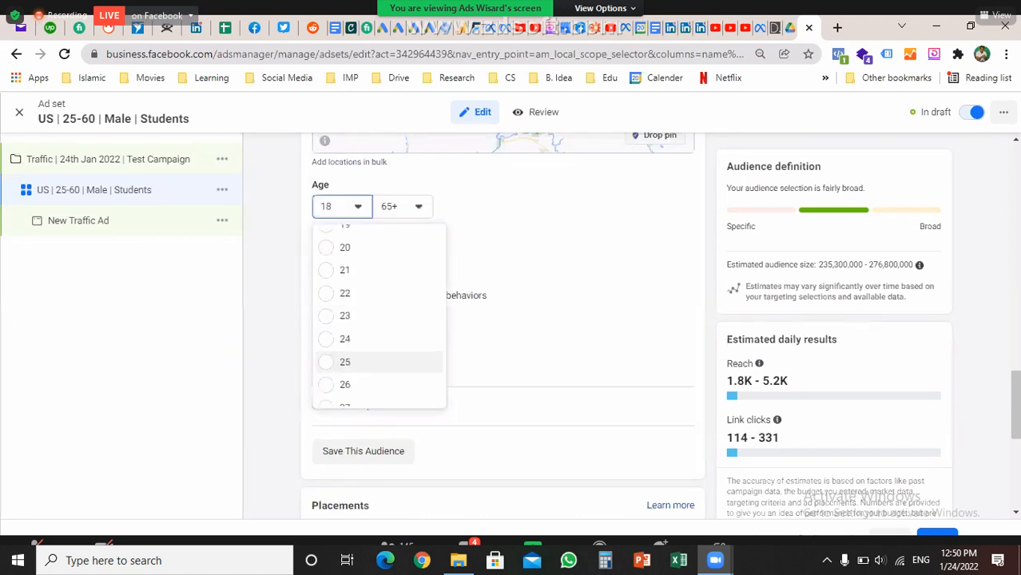
{"action": "left_click", "coordinate": [345, 362]}
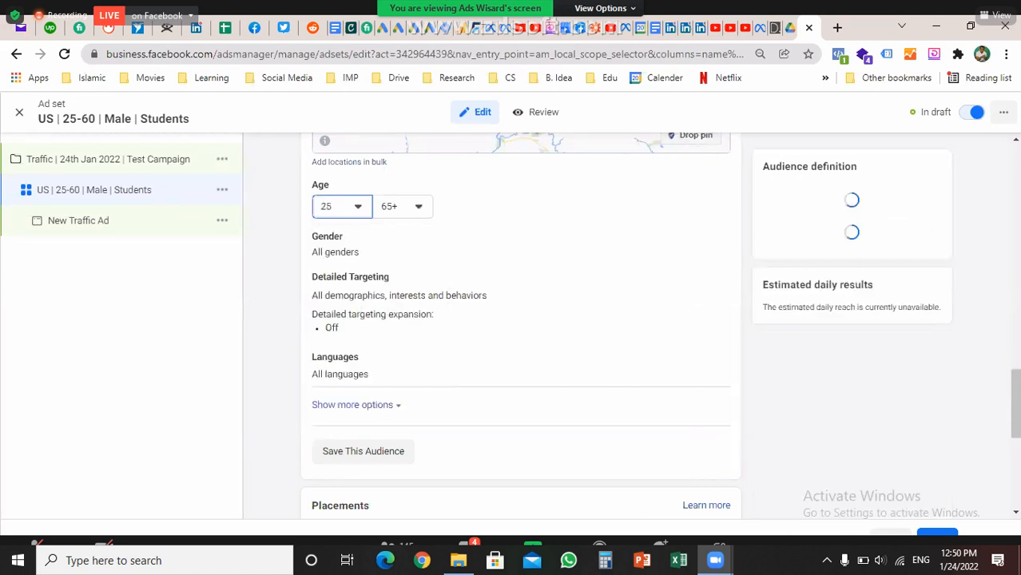
{"action": "left_click", "coordinate": [402, 207]}
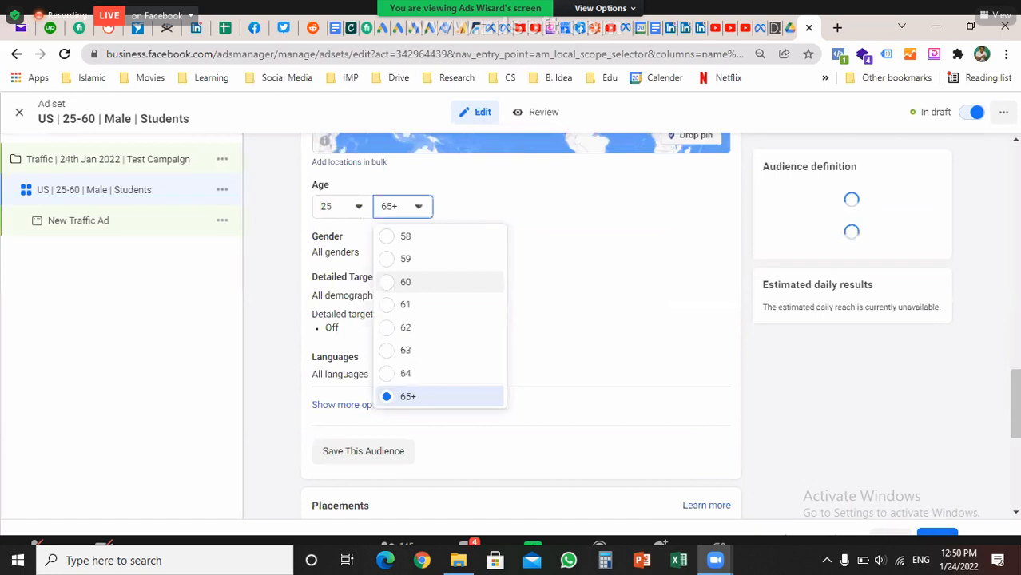
{"action": "left_click", "coordinate": [406, 282]}
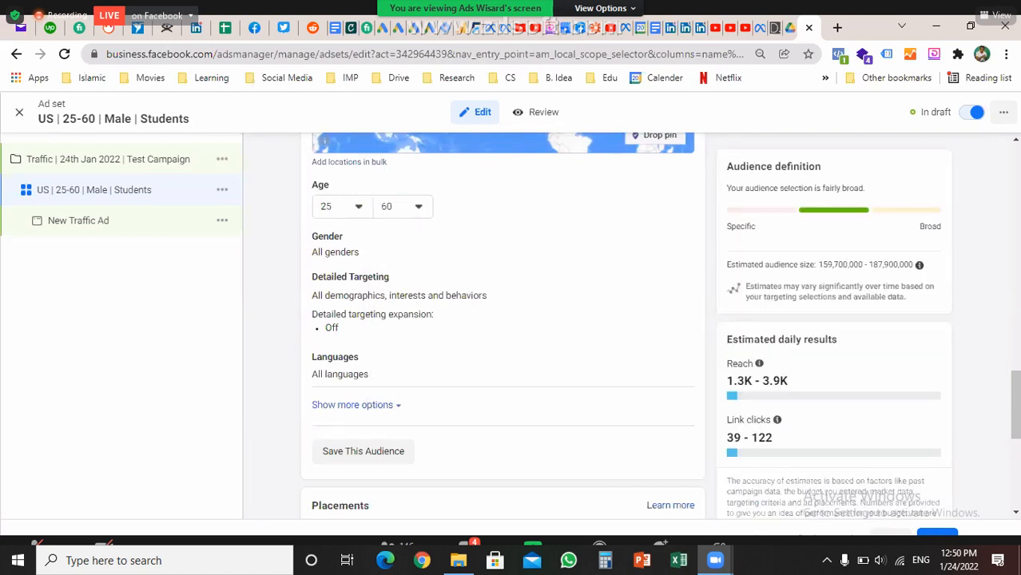
{"action": "left_click_drag", "start_coordinate": [735, 264], "coordinate": [913, 264]}
Restrict the gender setting to Men only
{"action": "left_click", "coordinate": [675, 237]}
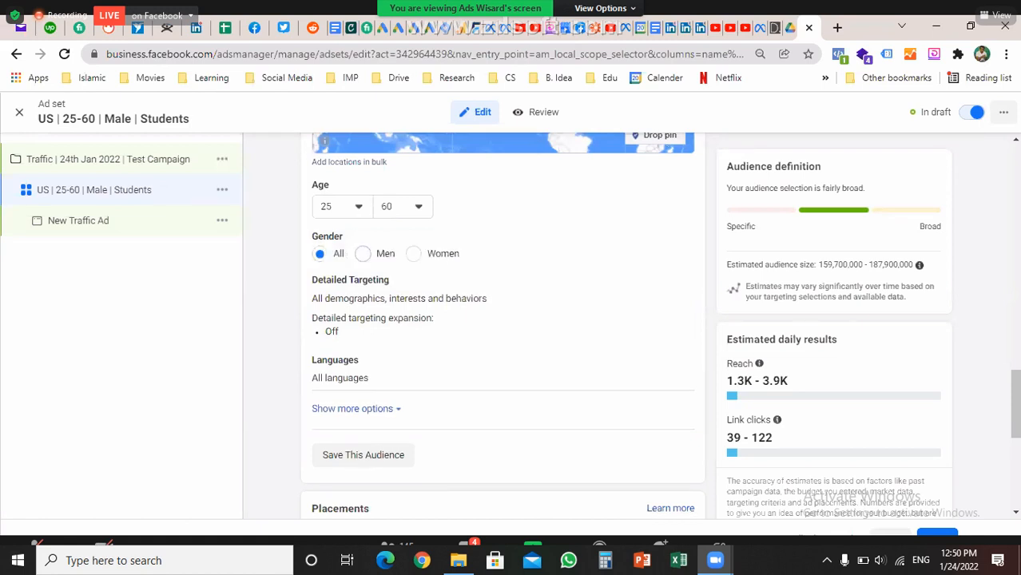
{"action": "left_click", "coordinate": [363, 254]}
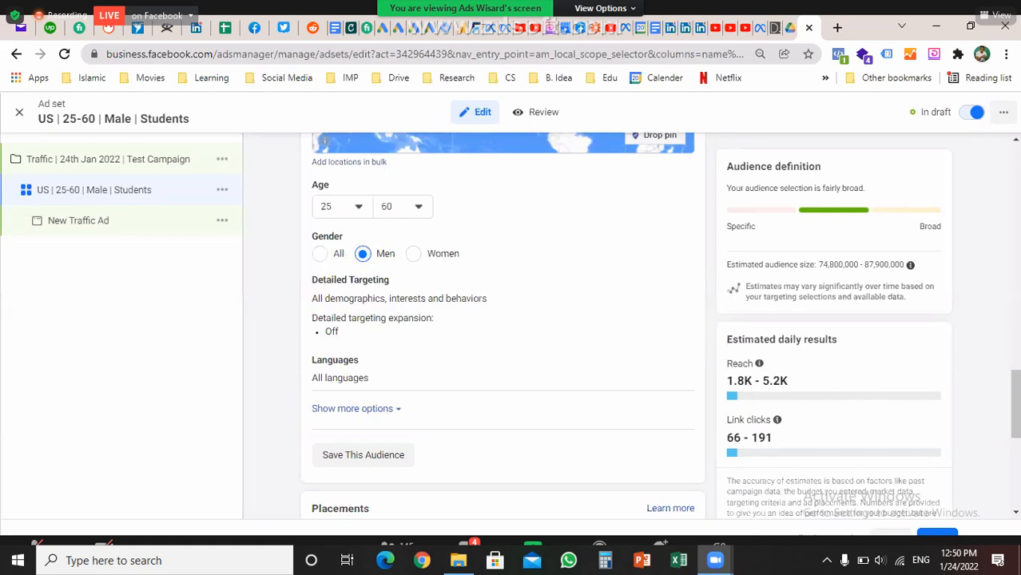
{"action": "left_click", "coordinate": [671, 283]}
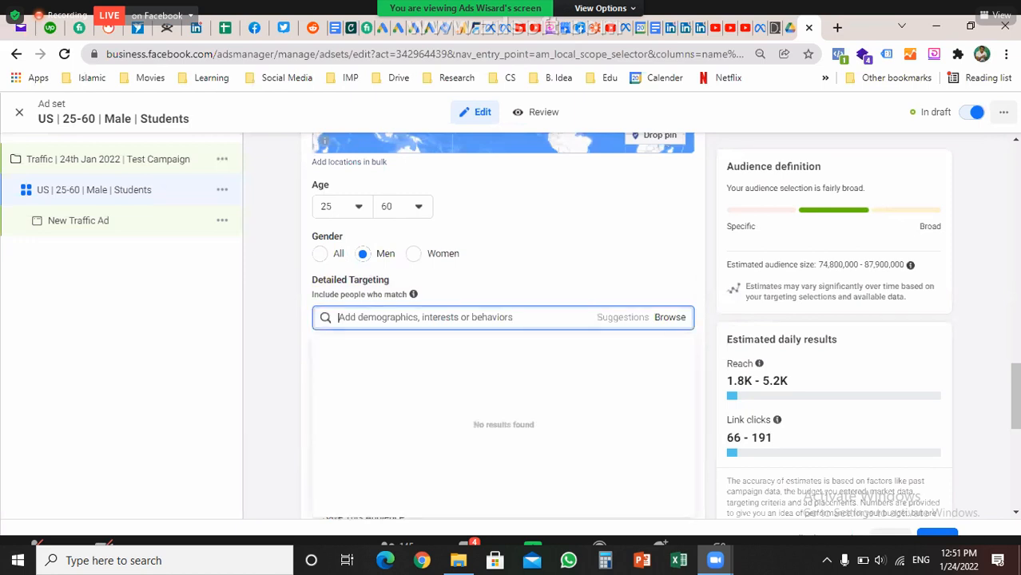
Search 'student', add the Student interest, then remove it again
{"action": "type", "text": "stude"}
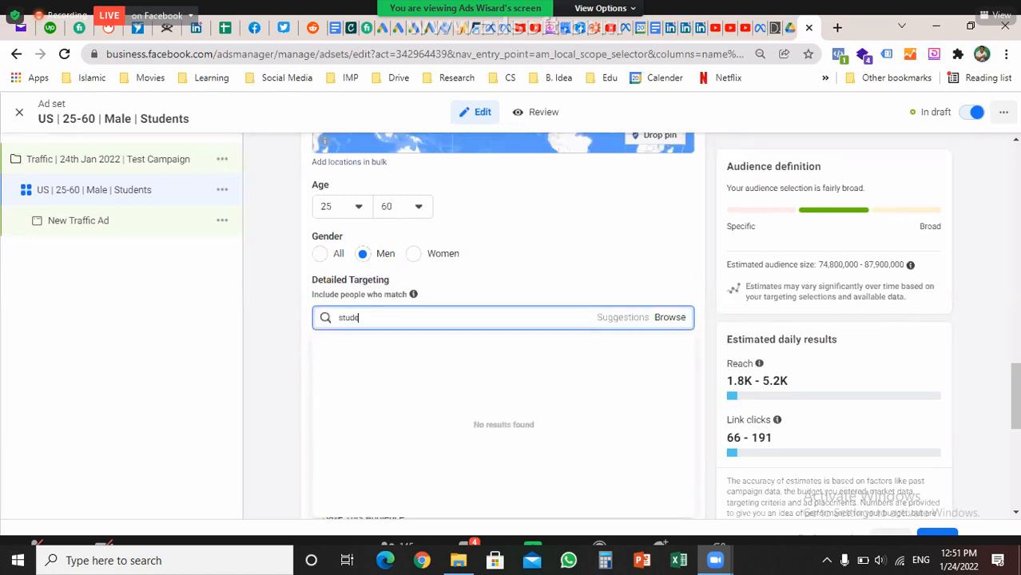
{"action": "type", "text": "nt"}
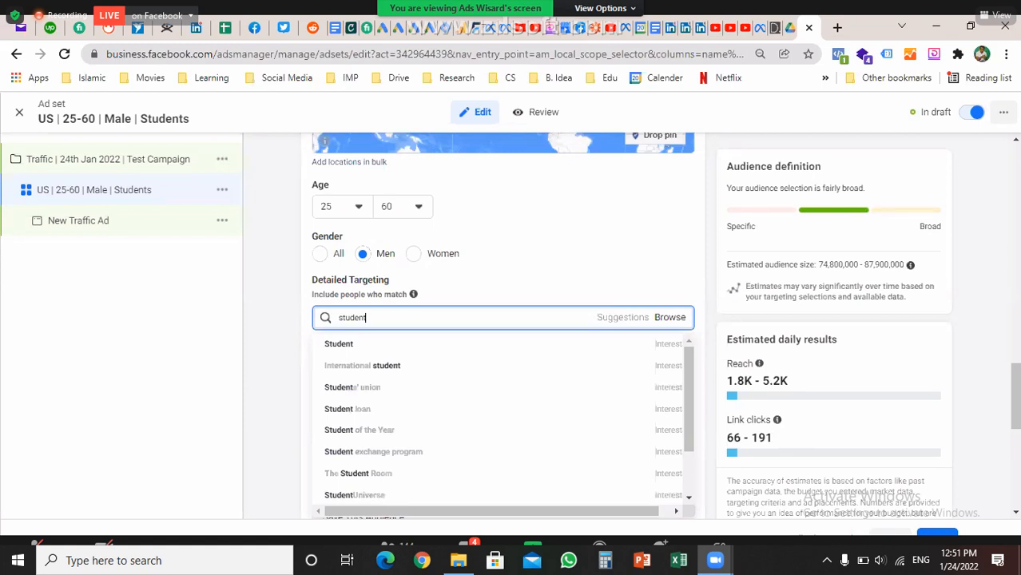
{"action": "mouse_move", "coordinate": [353, 387]}
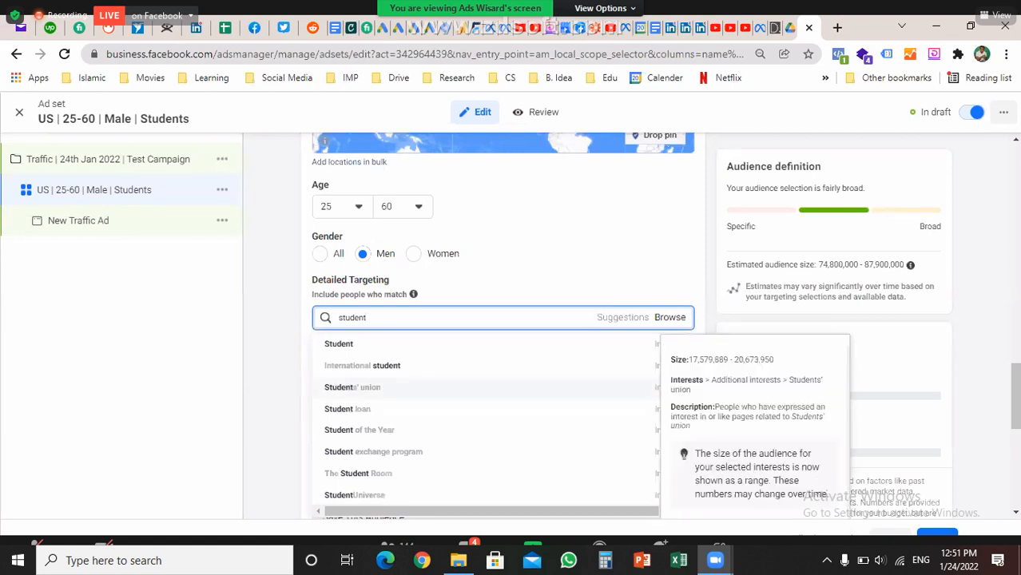
{"action": "scroll", "coordinate": [353, 376], "scroll_direction": "down", "scroll_amount": 1}
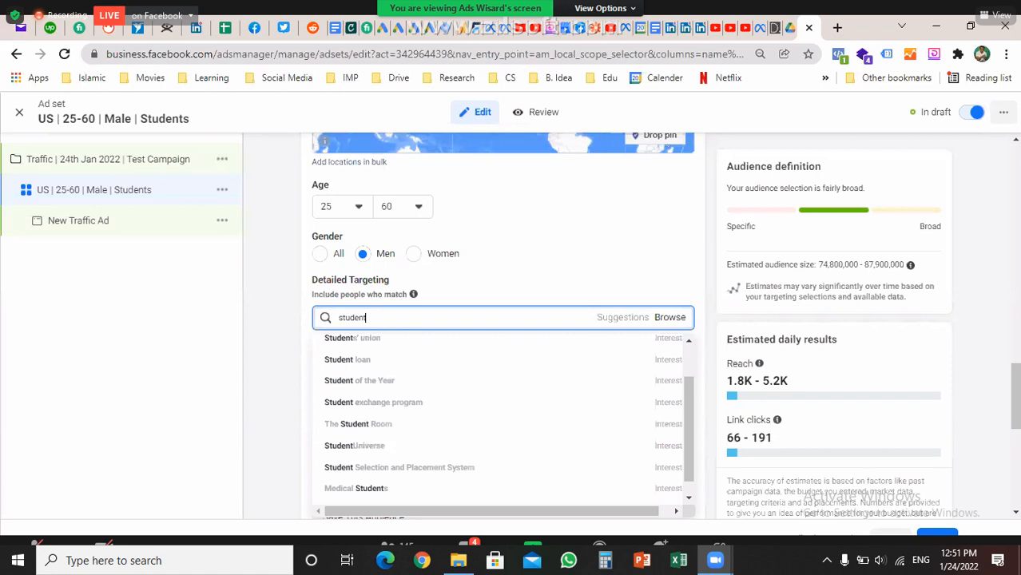
{"action": "scroll", "coordinate": [503, 415], "scroll_direction": "down", "scroll_amount": 1}
{"action": "scroll", "coordinate": [503, 365], "scroll_direction": "up", "scroll_amount": 2}
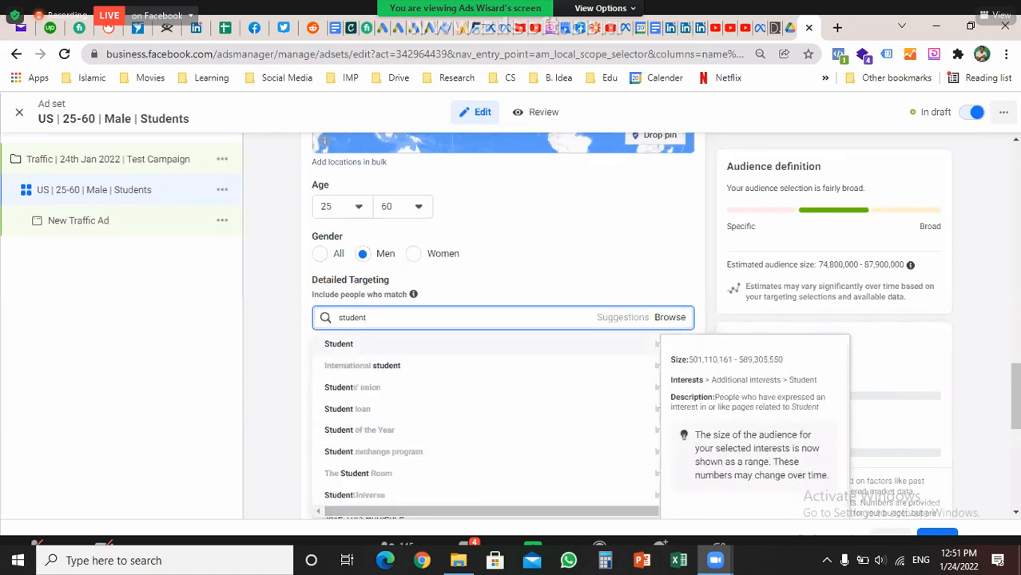
{"action": "left_click", "coordinate": [339, 344]}
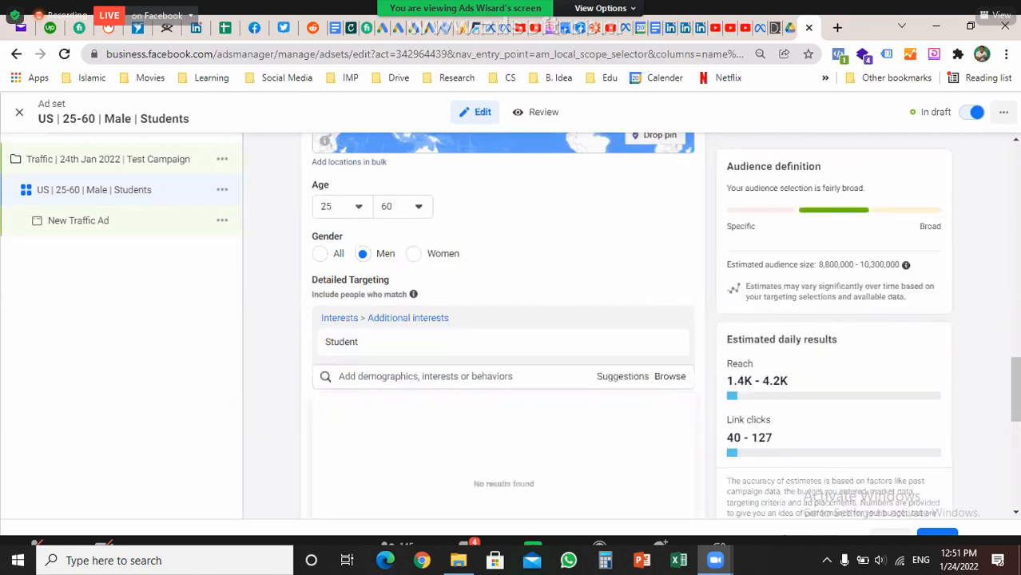
{"action": "left_click", "coordinate": [678, 342]}
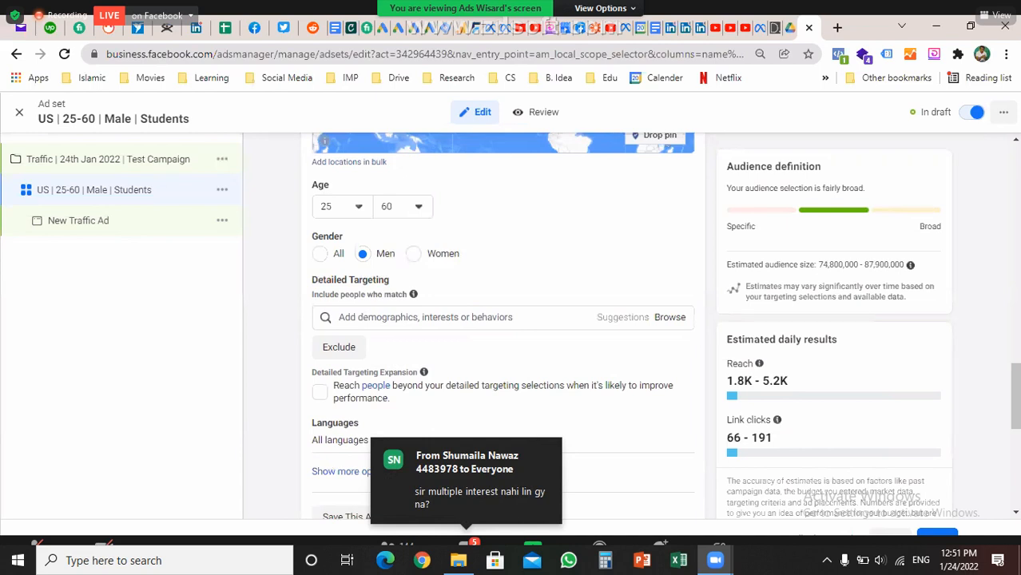
Browse Demographics > Education > Education level and scroll through its options
{"action": "left_click", "coordinate": [423, 317]}
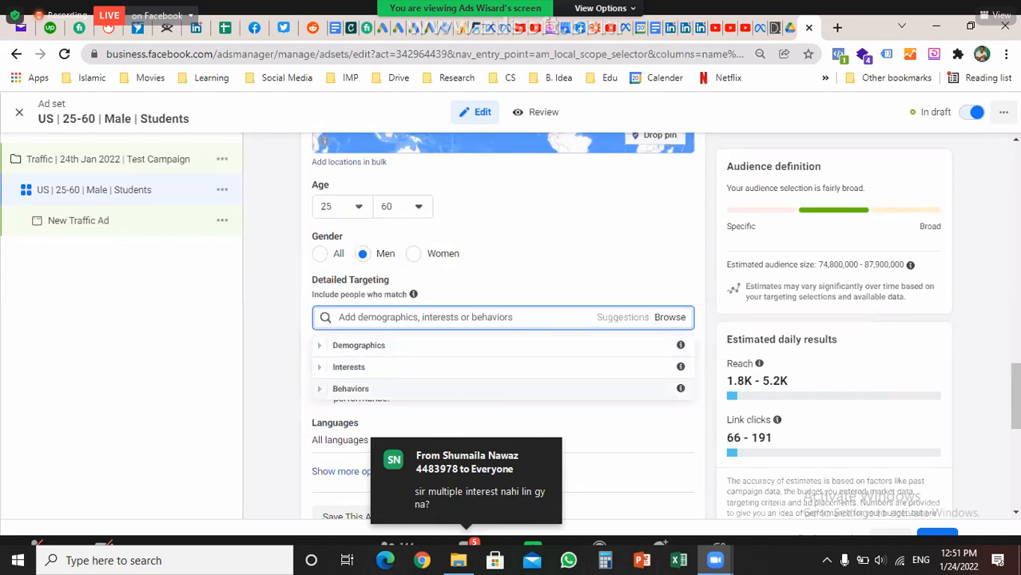
{"action": "left_click", "coordinate": [320, 345]}
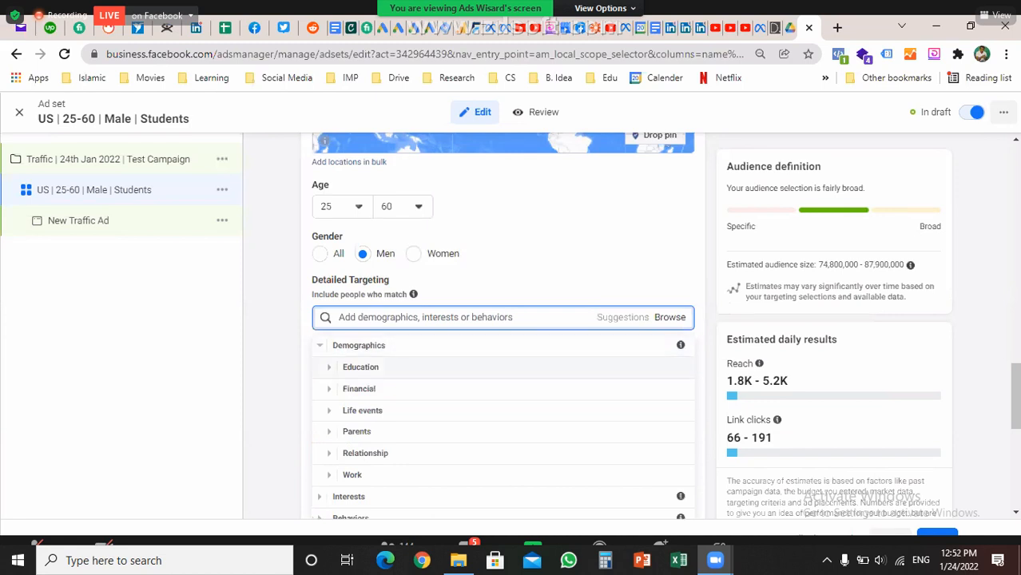
{"action": "left_click", "coordinate": [360, 367]}
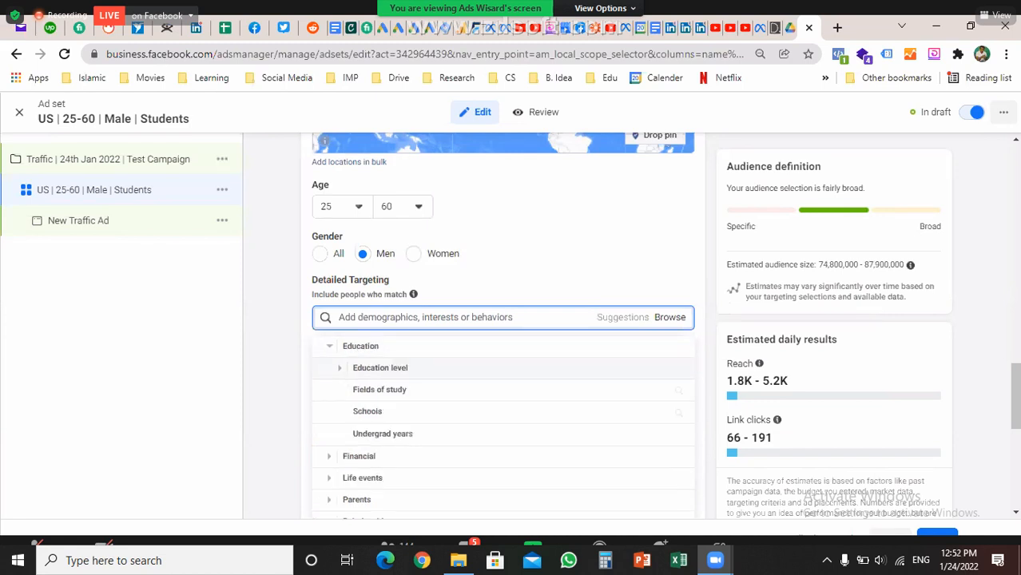
{"action": "left_click", "coordinate": [380, 367]}
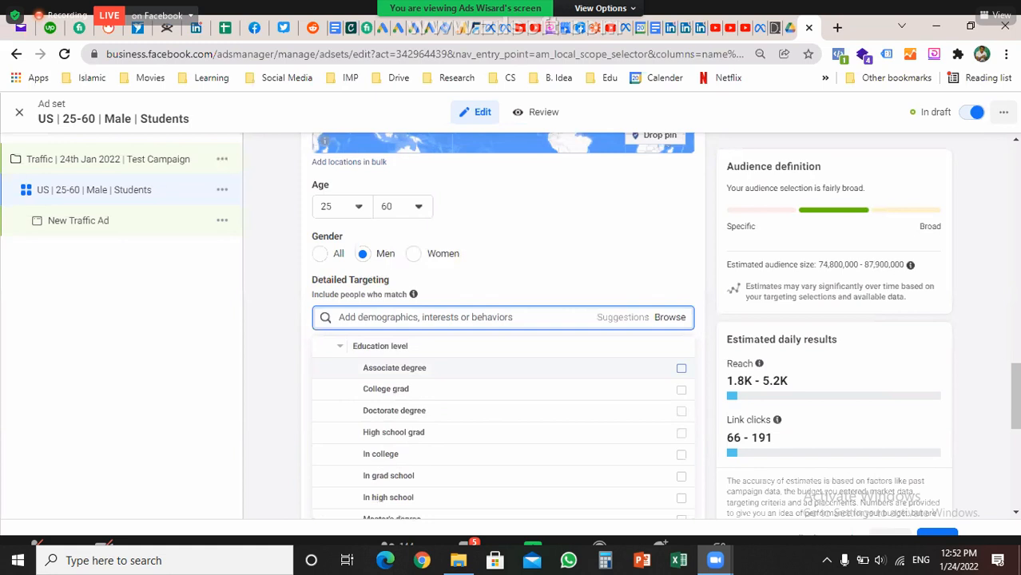
{"action": "scroll", "coordinate": [681, 389], "scroll_direction": "down", "scroll_amount": 1}
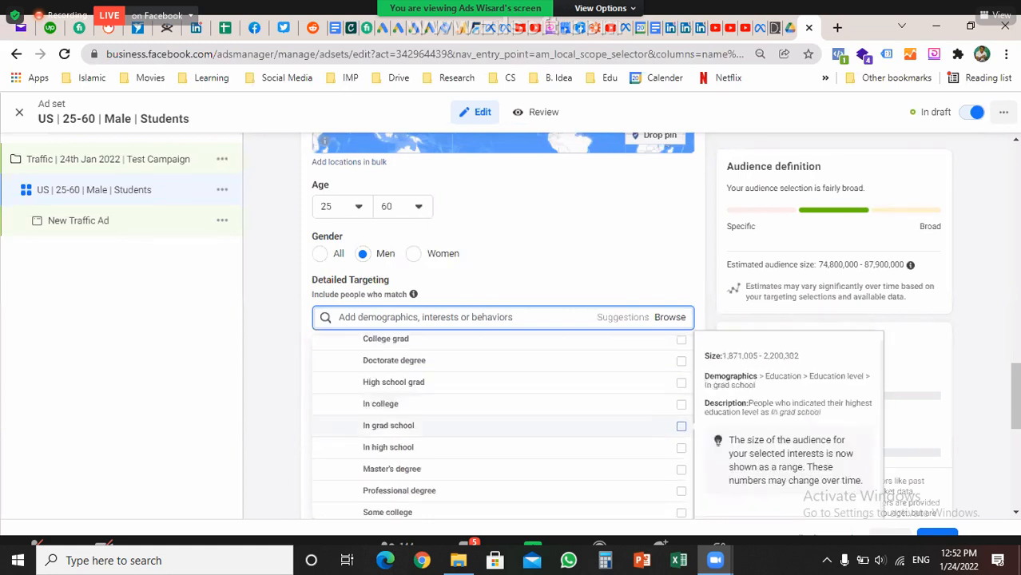
{"action": "scroll", "coordinate": [681, 399], "scroll_direction": "down", "scroll_amount": 1}
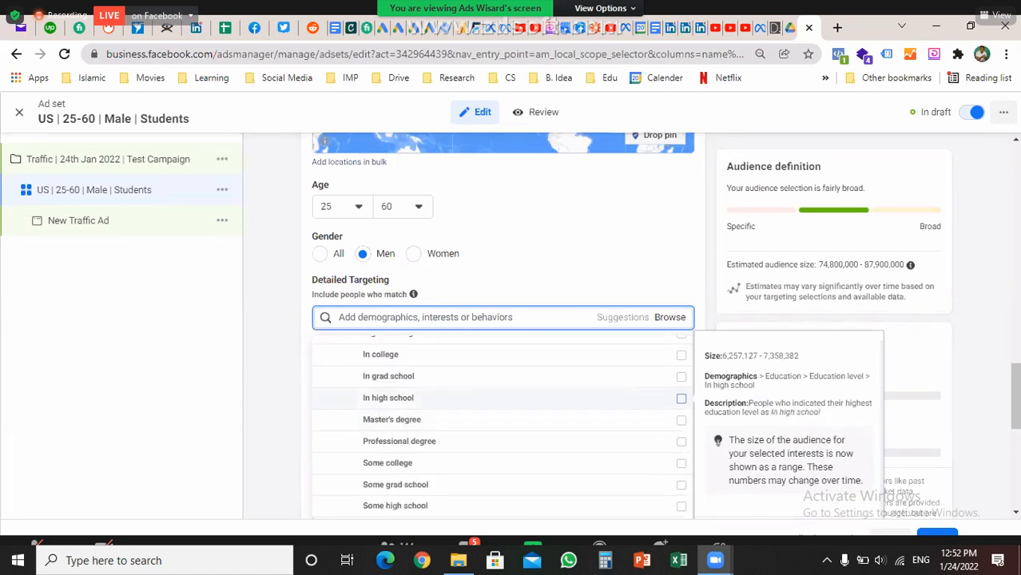
{"action": "scroll", "coordinate": [681, 415], "scroll_direction": "down", "scroll_amount": 1}
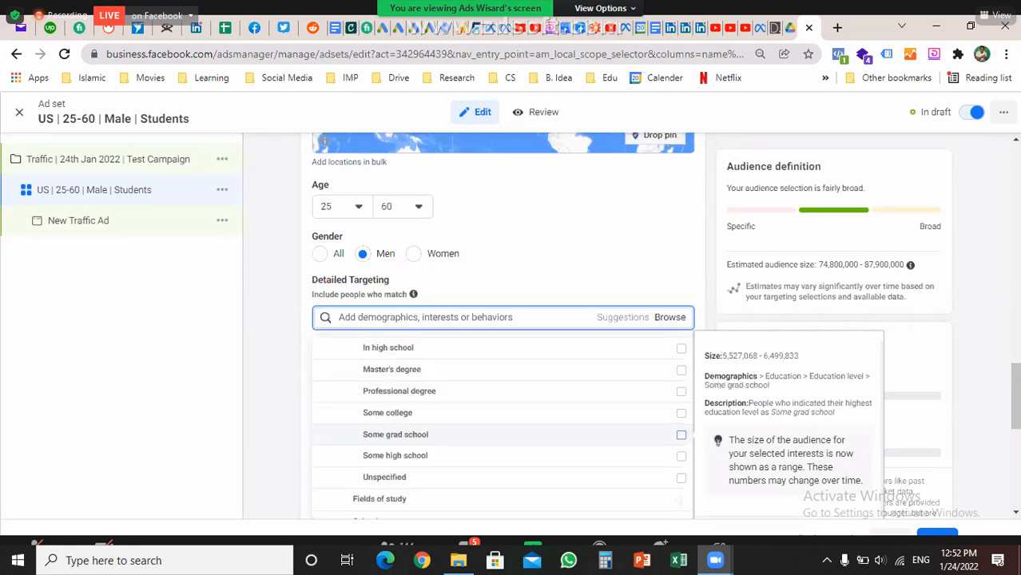
{"action": "scroll", "coordinate": [681, 423], "scroll_direction": "down", "scroll_amount": 2}
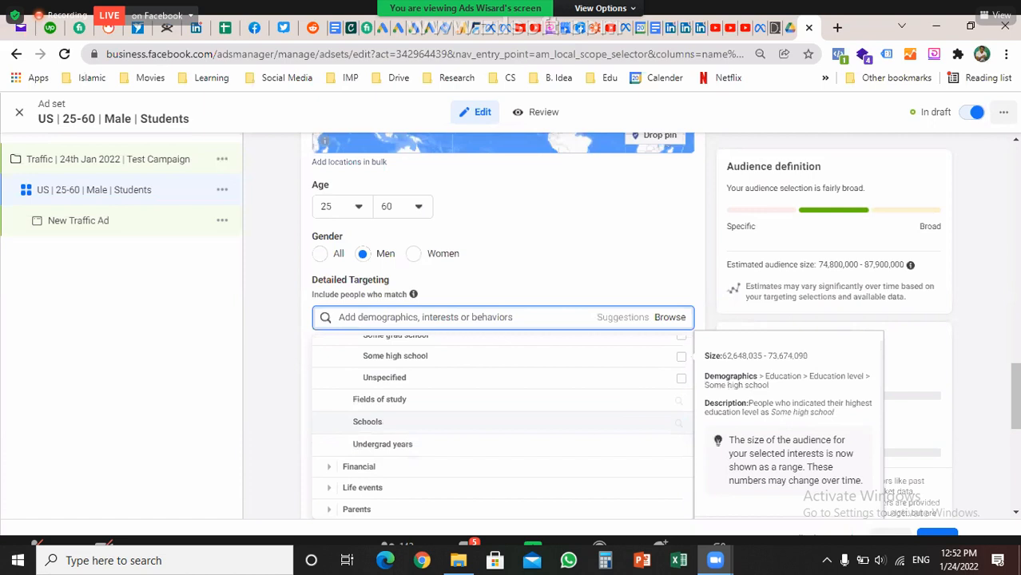
{"action": "scroll", "coordinate": [681, 375], "scroll_direction": "up", "scroll_amount": 2}
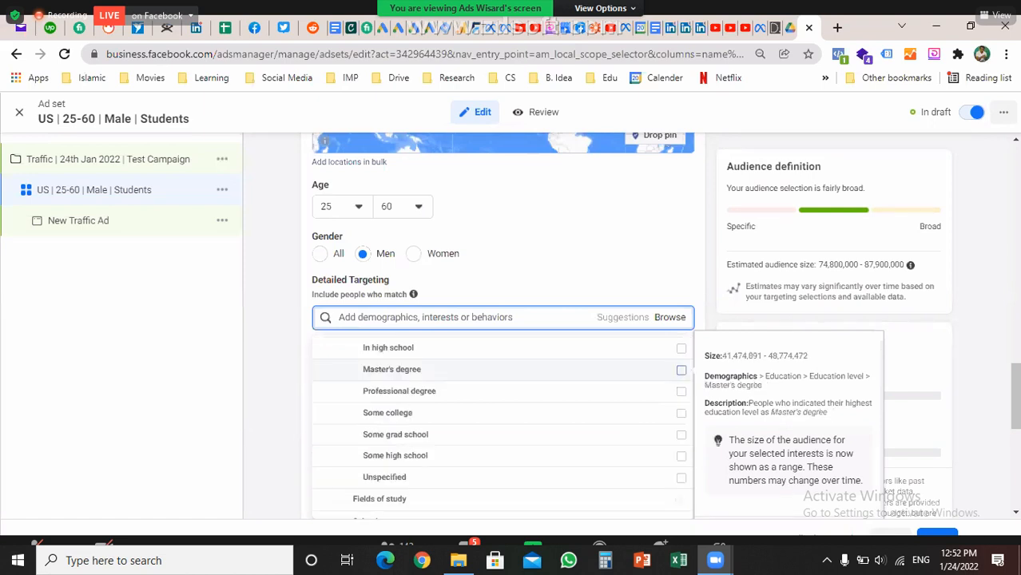
{"action": "scroll", "coordinate": [681, 370], "scroll_direction": "down", "scroll_amount": 3}
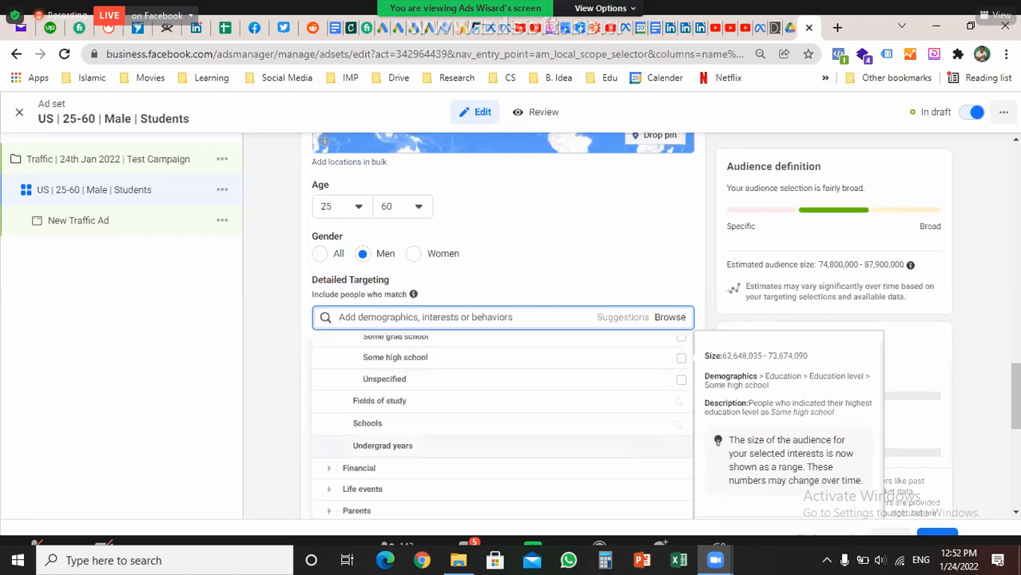
{"action": "scroll", "coordinate": [503, 428], "scroll_direction": "up", "scroll_amount": 1}
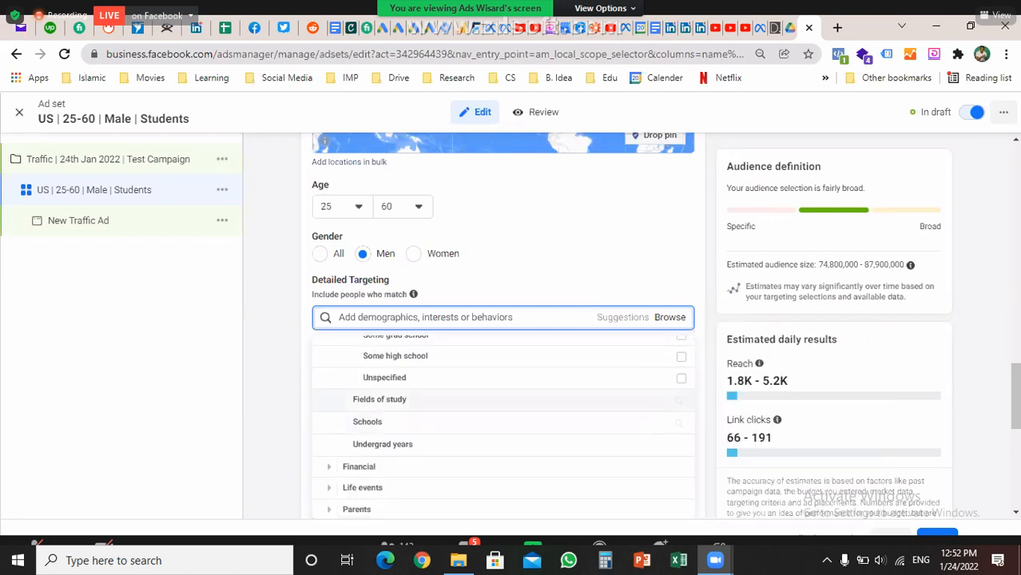
Search fields of study for 'chemistry' and check suggestions like American Chemical Society
{"action": "left_click", "coordinate": [678, 400]}
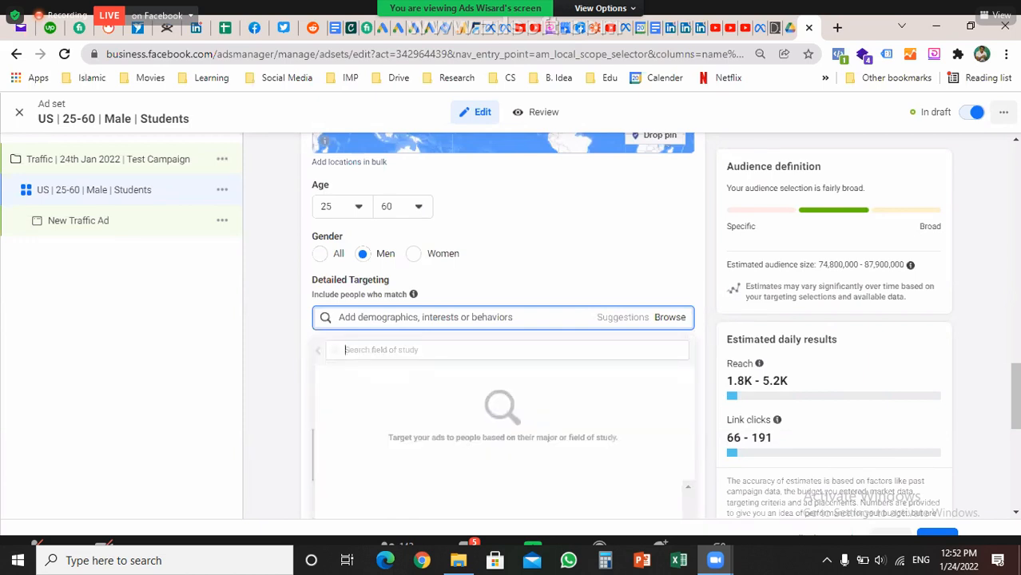
{"action": "type", "text": "ch"}
{"action": "type", "text": "ec"}
{"action": "type", "text": "m"}
{"action": "type", "text": "istr"}
{"action": "key", "text": "BackSpace"}
{"action": "key", "text": "BackSpace"}
{"action": "key", "text": "BackSpace"}
{"action": "key", "text": "BackSpace"}
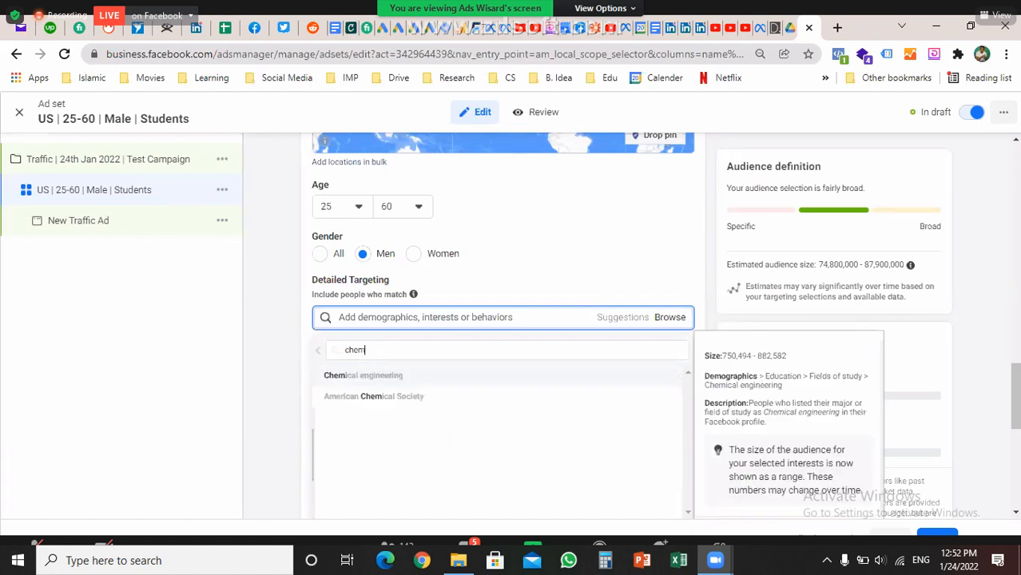
{"action": "key", "text": "Down"}
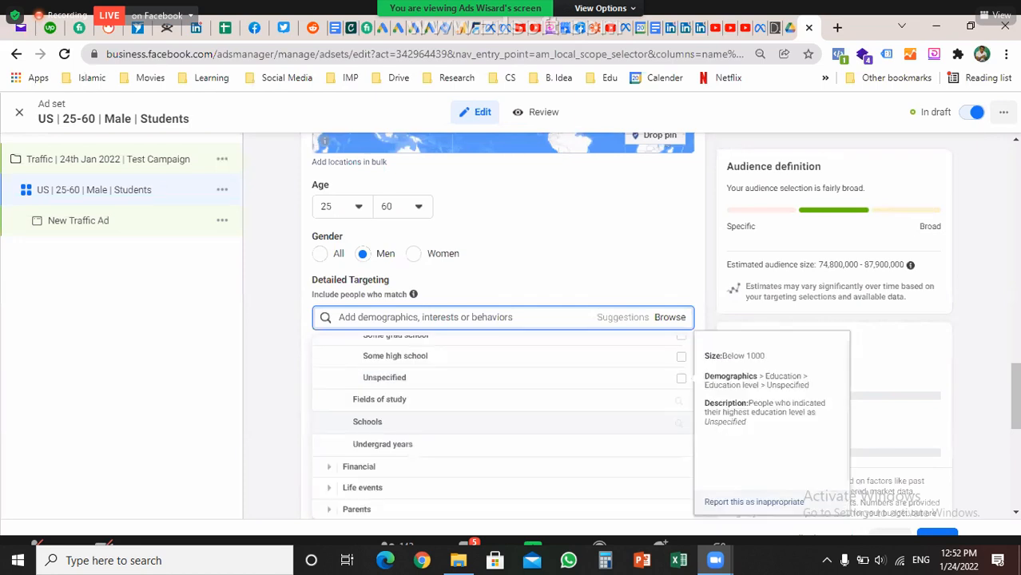
Expand Financial and show the household Income options
{"action": "scroll", "coordinate": [502, 425], "scroll_direction": "down", "scroll_amount": 1}
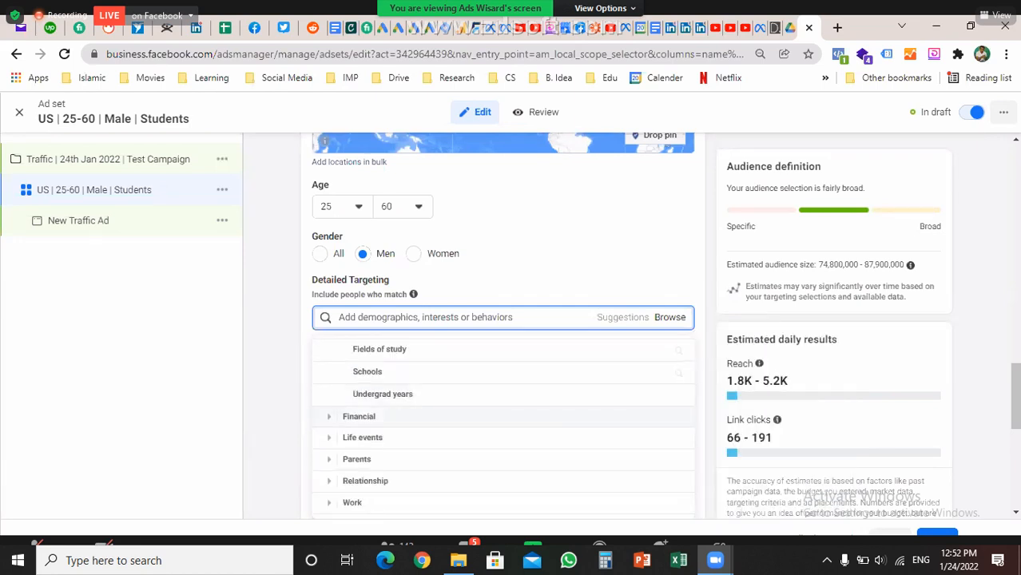
{"action": "left_click", "coordinate": [359, 417]}
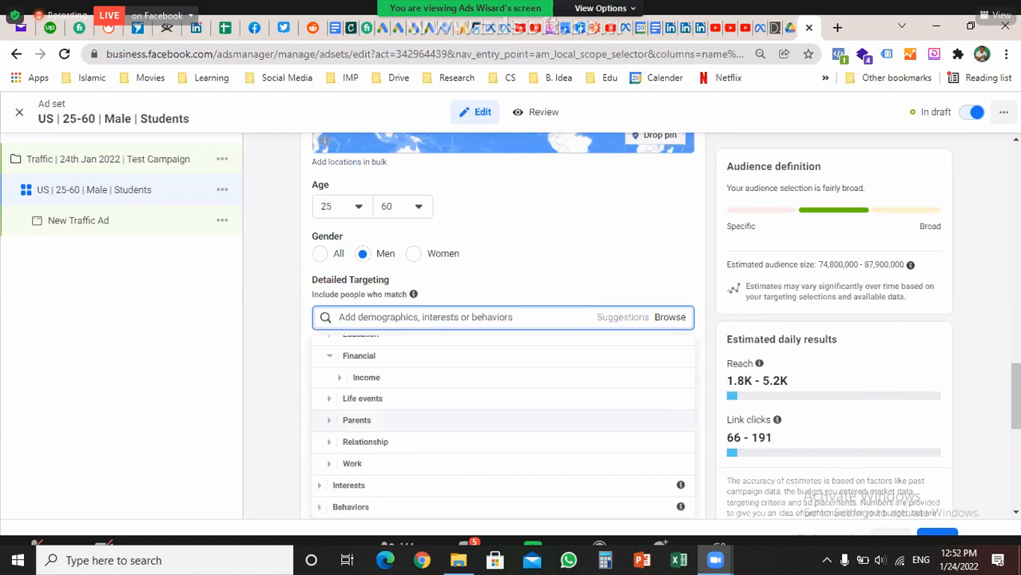
{"action": "left_click", "coordinate": [365, 377]}
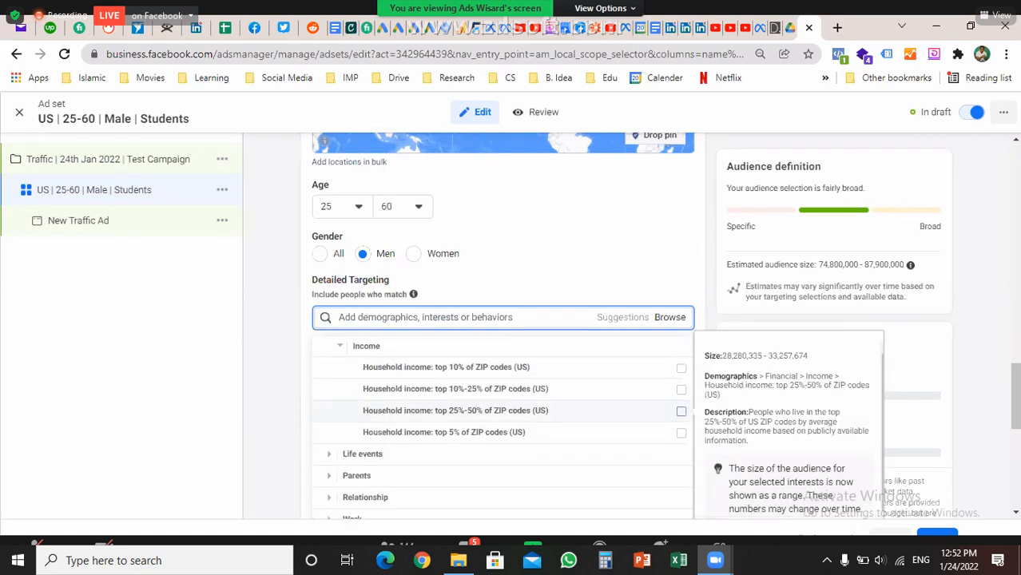
Expand Life events, then its Birthday, Birthday Month and Friends of options
{"action": "left_click", "coordinate": [362, 454]}
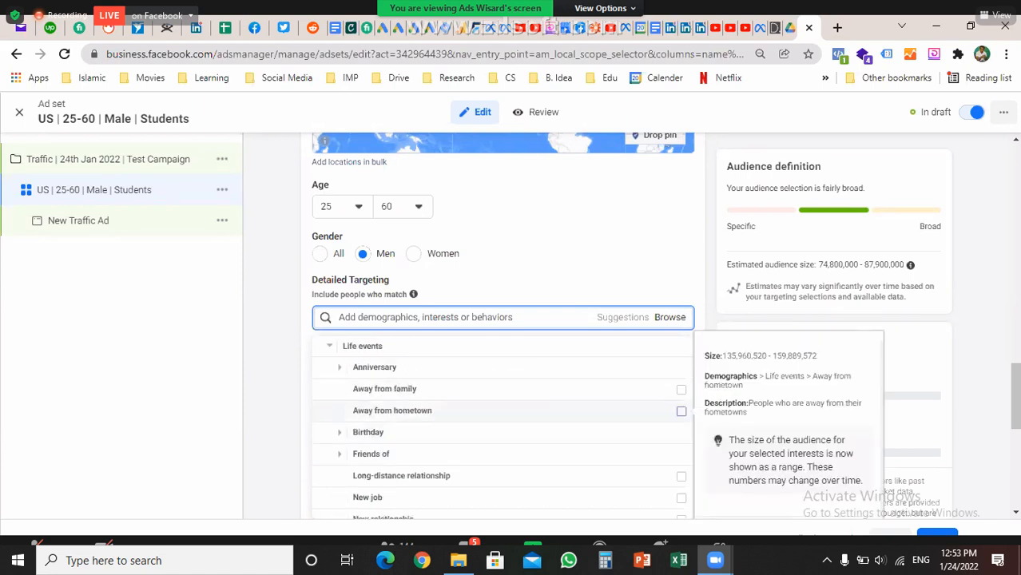
{"action": "scroll", "coordinate": [496, 411], "scroll_direction": "down", "scroll_amount": 1}
{"action": "scroll", "coordinate": [496, 409], "scroll_direction": "down", "scroll_amount": 2}
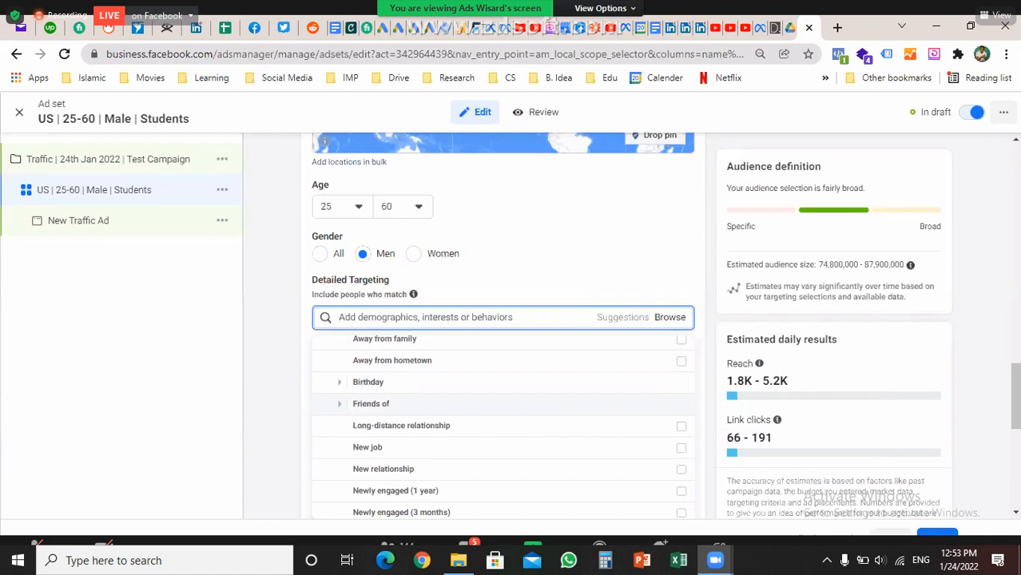
{"action": "left_click", "coordinate": [368, 382]}
{"action": "scroll", "coordinate": [369, 364], "scroll_direction": "down", "scroll_amount": 1}
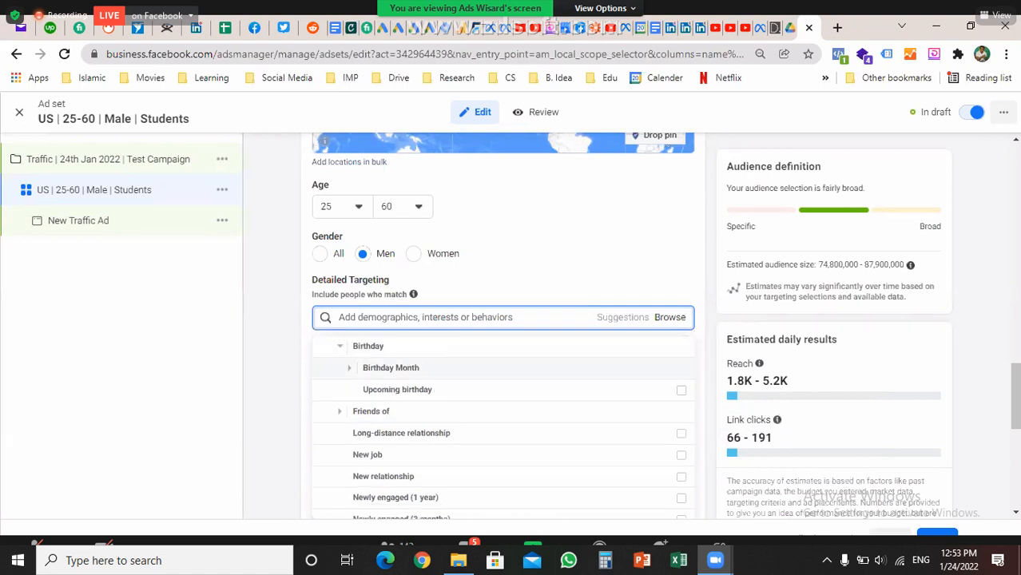
{"action": "left_click", "coordinate": [391, 367]}
{"action": "scroll", "coordinate": [391, 384], "scroll_direction": "down", "scroll_amount": 5}
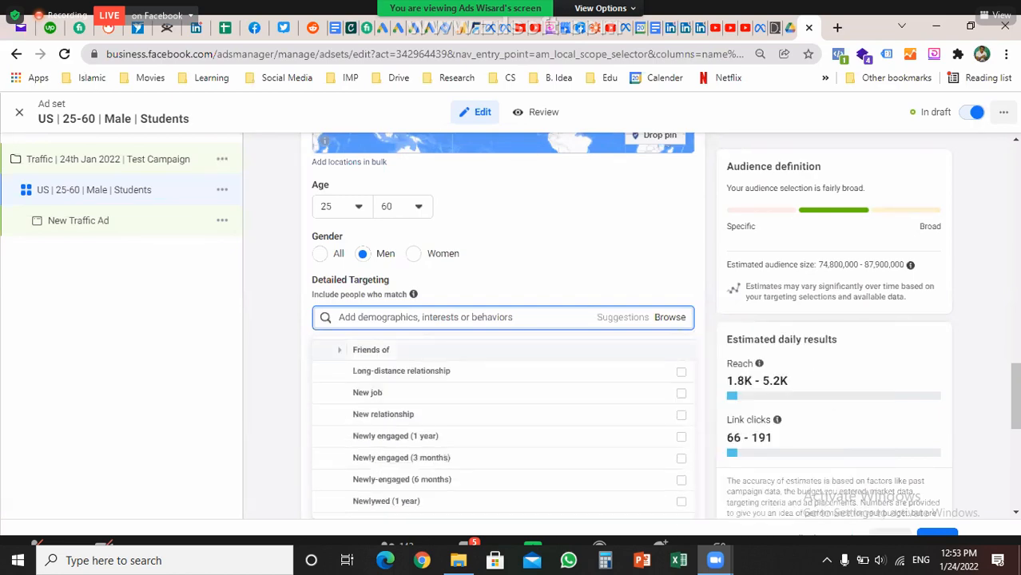
{"action": "left_click", "coordinate": [371, 350]}
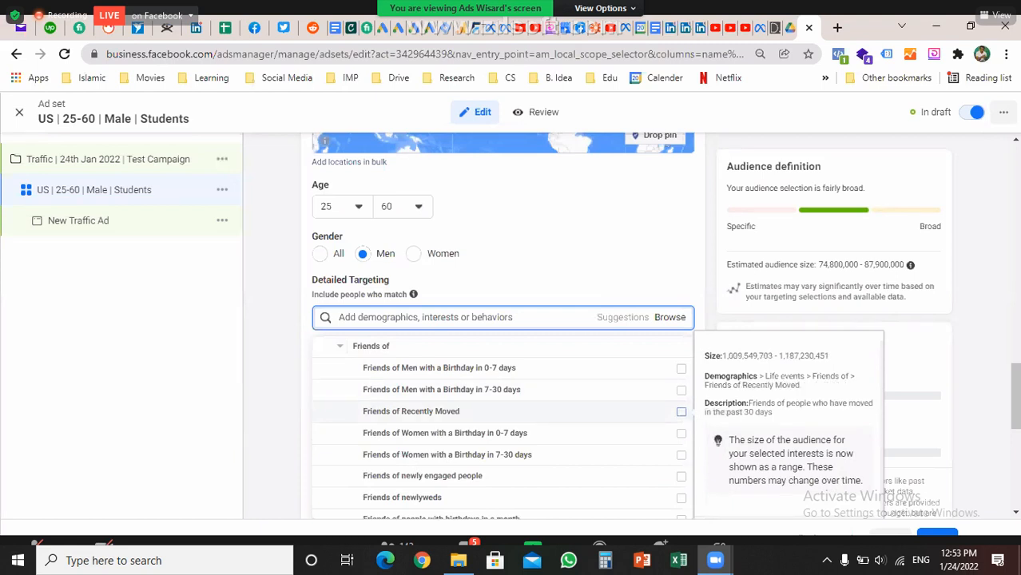
Scroll past the Life events options and expand the Parents category
{"action": "scroll", "coordinate": [503, 428], "scroll_direction": "down", "scroll_amount": 3}
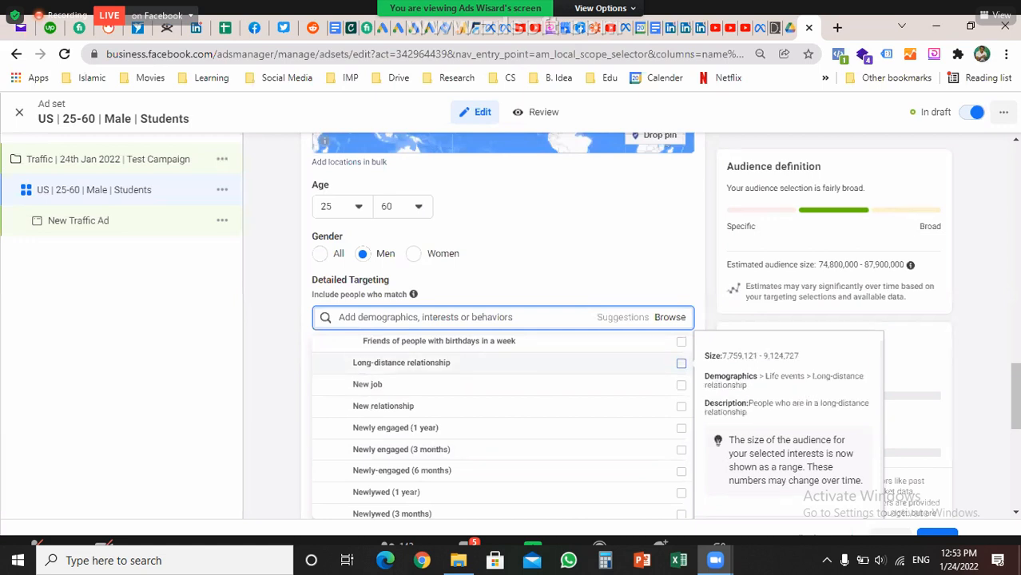
{"action": "scroll", "coordinate": [500, 426], "scroll_direction": "down", "scroll_amount": 1}
{"action": "scroll", "coordinate": [500, 426], "scroll_direction": "down", "scroll_amount": 1}
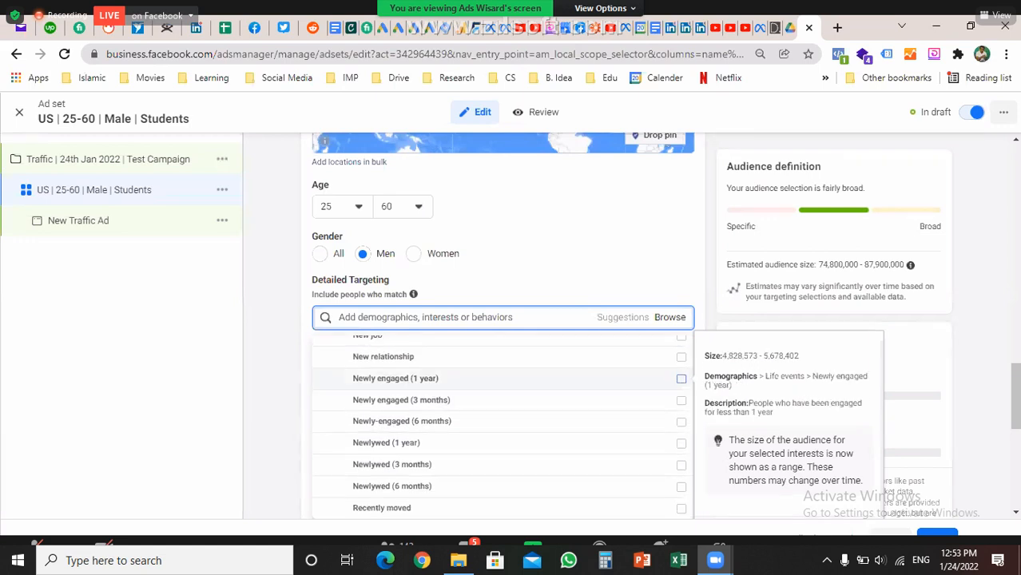
{"action": "scroll", "coordinate": [500, 414], "scroll_direction": "down", "scroll_amount": 1}
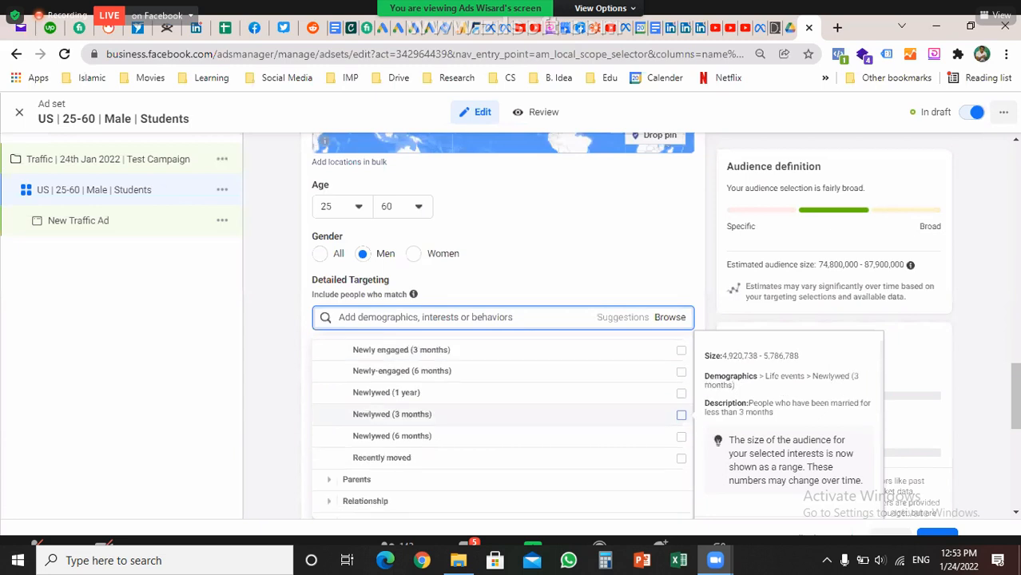
{"action": "scroll", "coordinate": [500, 410], "scroll_direction": "down", "scroll_amount": 1}
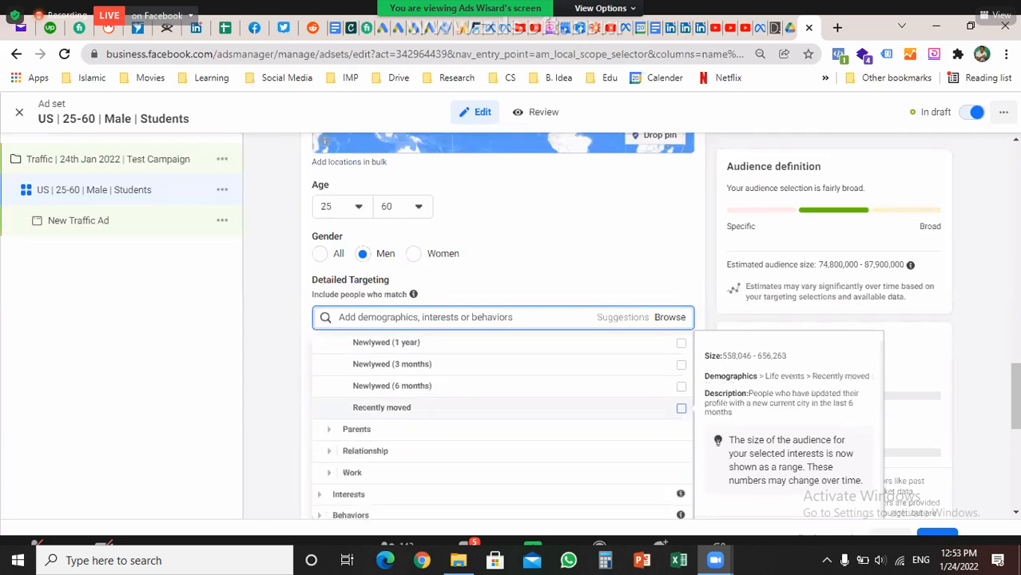
{"action": "left_click", "coordinate": [356, 429]}
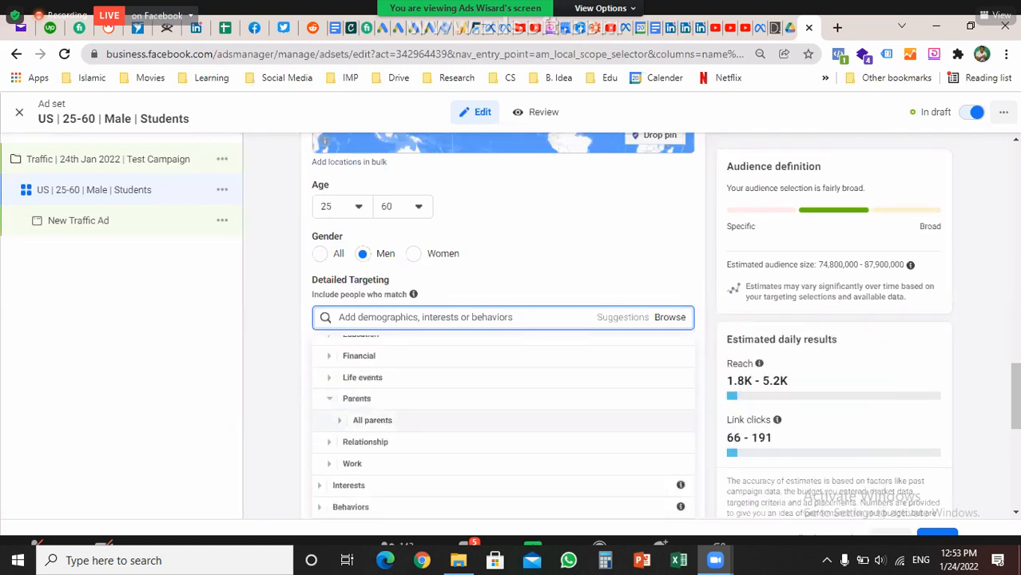
Expand All parents, then Relationship > Relationship status, scrolling through the options
{"action": "left_click", "coordinate": [372, 420]}
{"action": "scroll", "coordinate": [503, 410], "scroll_direction": "down", "scroll_amount": 1}
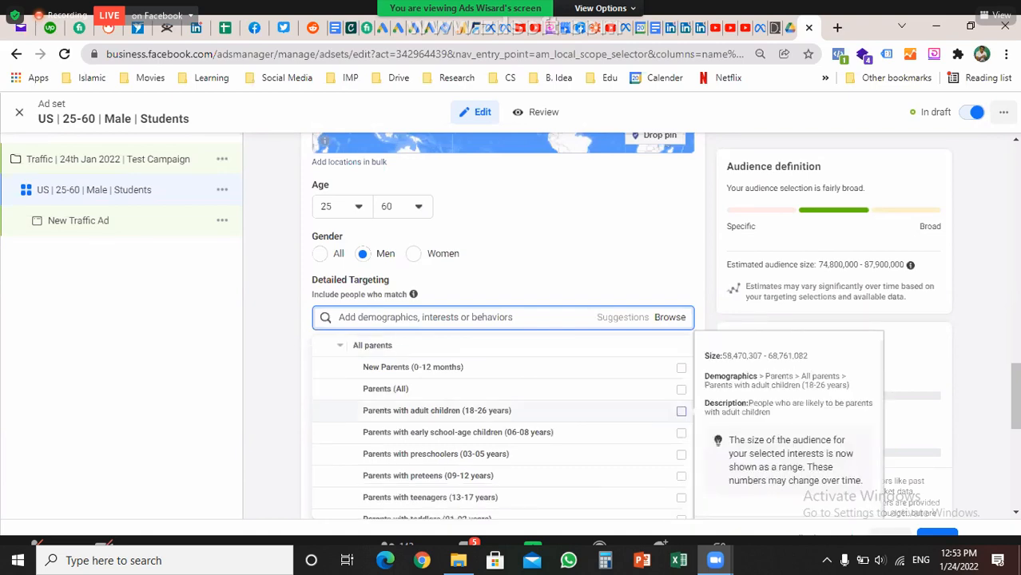
{"action": "scroll", "coordinate": [504, 433], "scroll_direction": "down", "scroll_amount": 1}
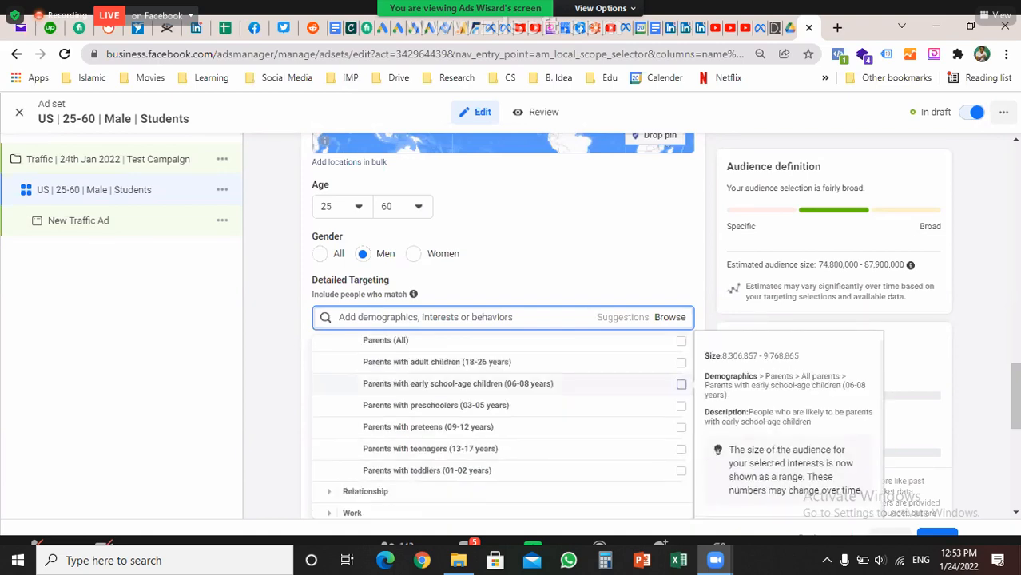
{"action": "scroll", "coordinate": [504, 417], "scroll_direction": "down", "scroll_amount": 1}
{"action": "scroll", "coordinate": [503, 417], "scroll_direction": "down", "scroll_amount": 1}
{"action": "left_click", "coordinate": [365, 392]}
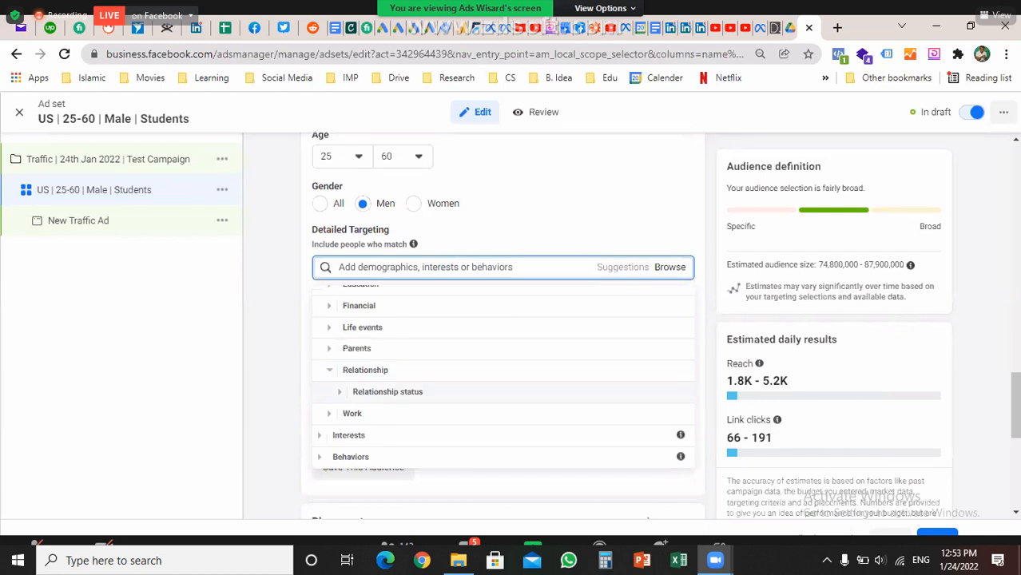
{"action": "left_click", "coordinate": [388, 392]}
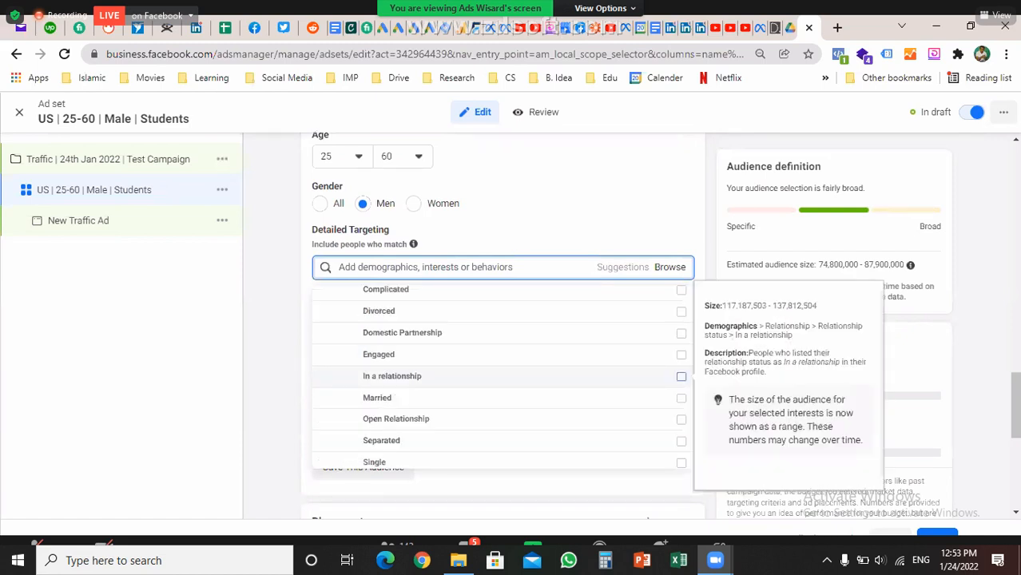
{"action": "scroll", "coordinate": [503, 376], "scroll_direction": "up", "scroll_amount": 1}
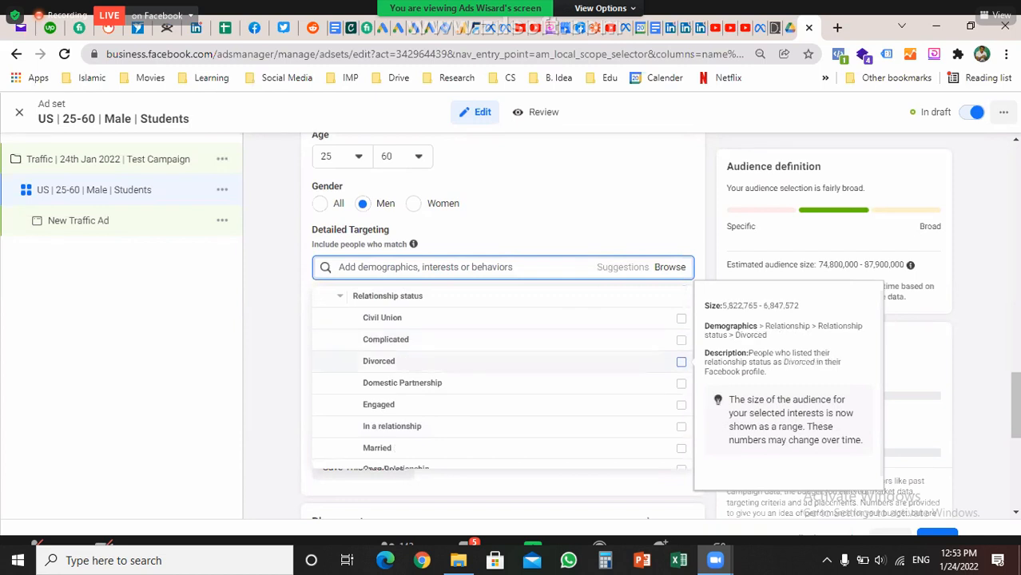
{"action": "scroll", "coordinate": [503, 372], "scroll_direction": "down", "scroll_amount": 1}
{"action": "scroll", "coordinate": [503, 371], "scroll_direction": "down", "scroll_amount": 1}
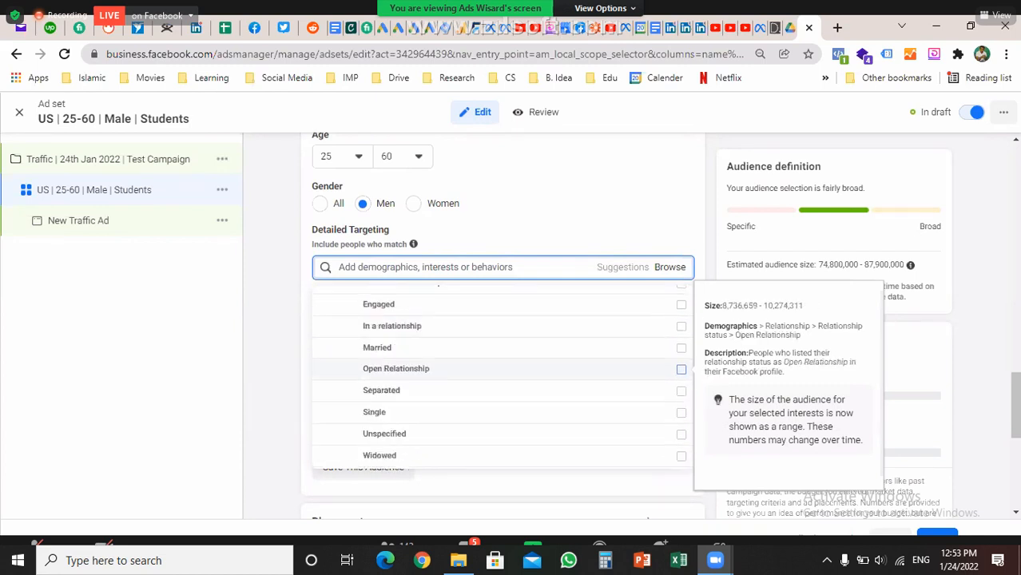
{"action": "scroll", "coordinate": [503, 374], "scroll_direction": "down", "scroll_amount": 1}
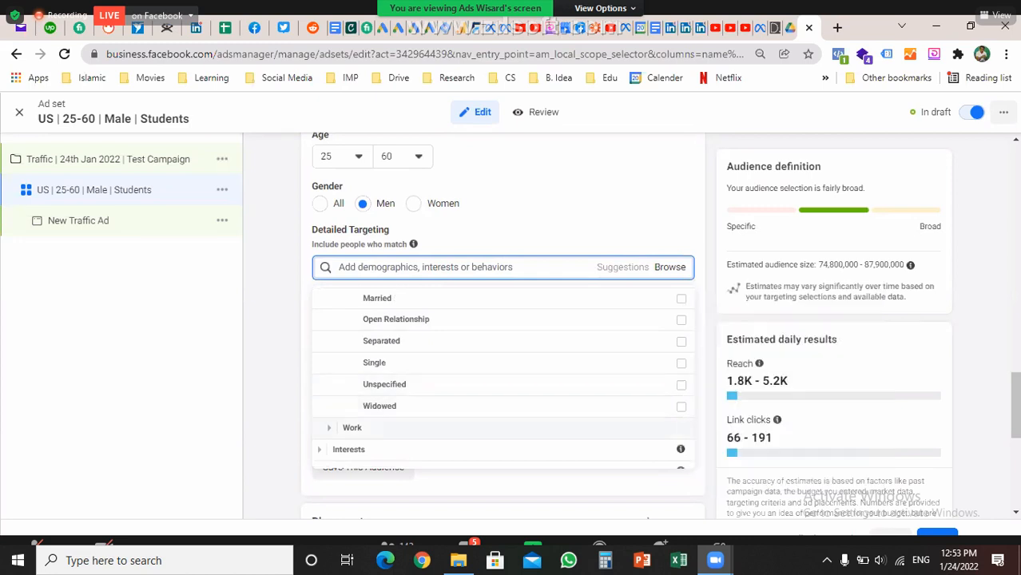
Expand Work > Industries and scroll through the industry options without selecting any
{"action": "left_click", "coordinate": [351, 427]}
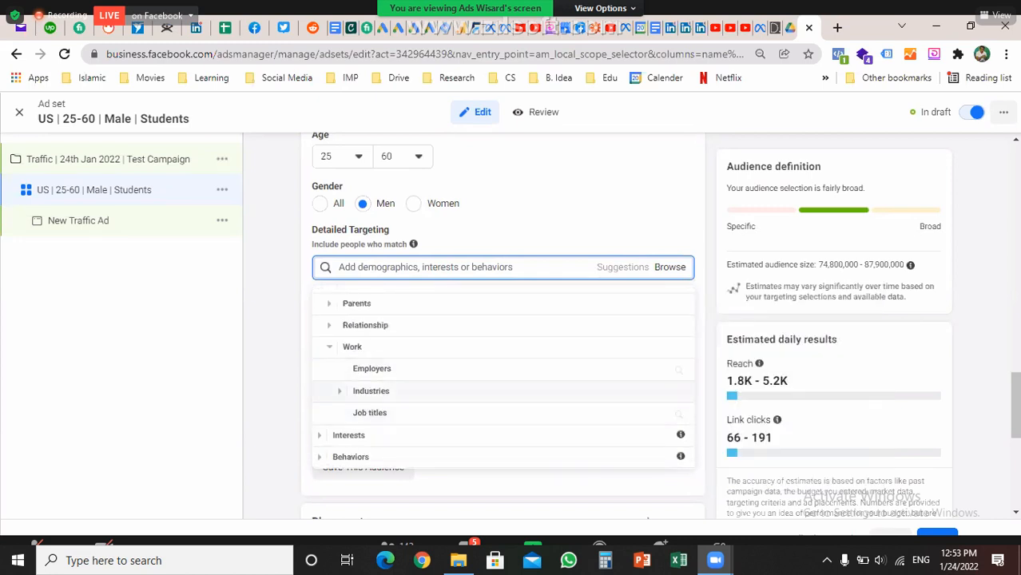
{"action": "left_click", "coordinate": [371, 390]}
{"action": "scroll", "coordinate": [495, 363], "scroll_direction": "down", "scroll_amount": 1}
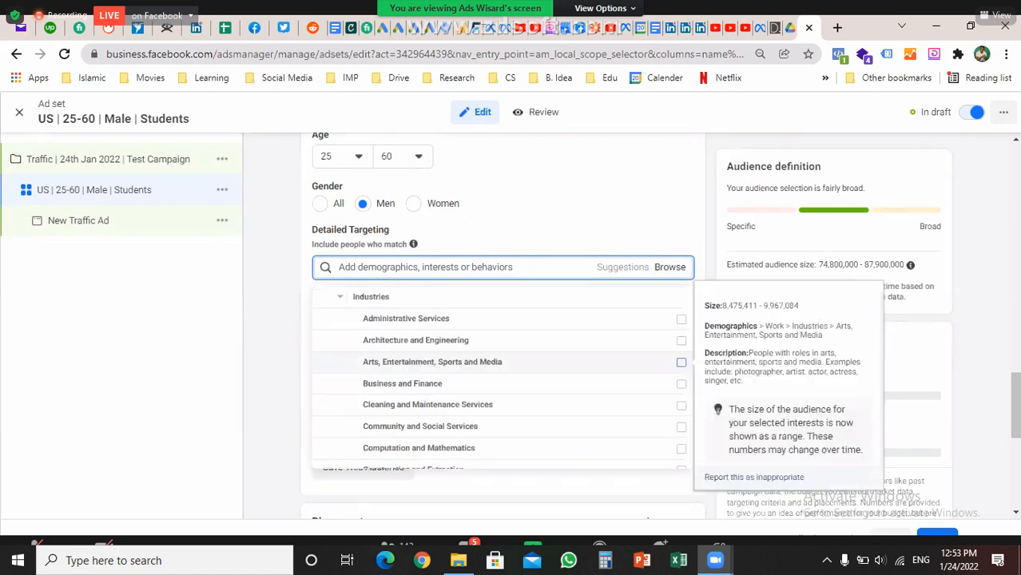
{"action": "scroll", "coordinate": [495, 368], "scroll_direction": "down", "scroll_amount": 2}
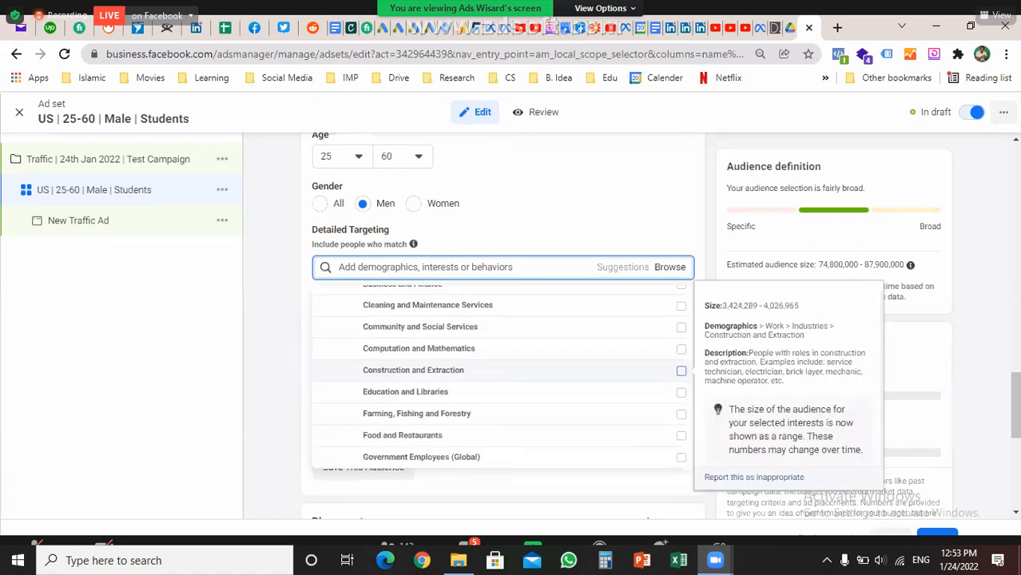
{"action": "scroll", "coordinate": [495, 370], "scroll_direction": "down", "scroll_amount": 5}
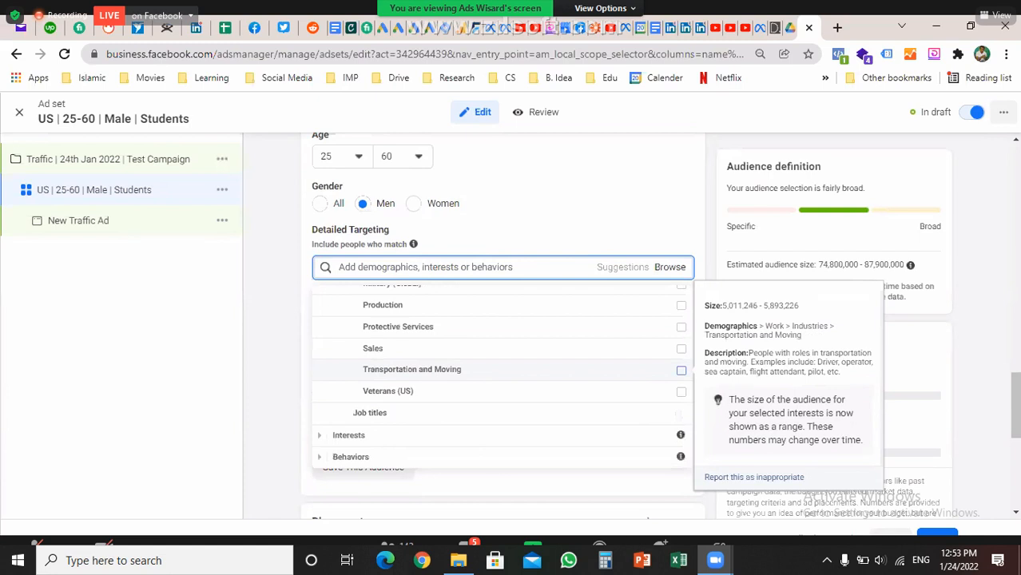
{"action": "scroll", "coordinate": [495, 369], "scroll_direction": "down", "scroll_amount": 1}
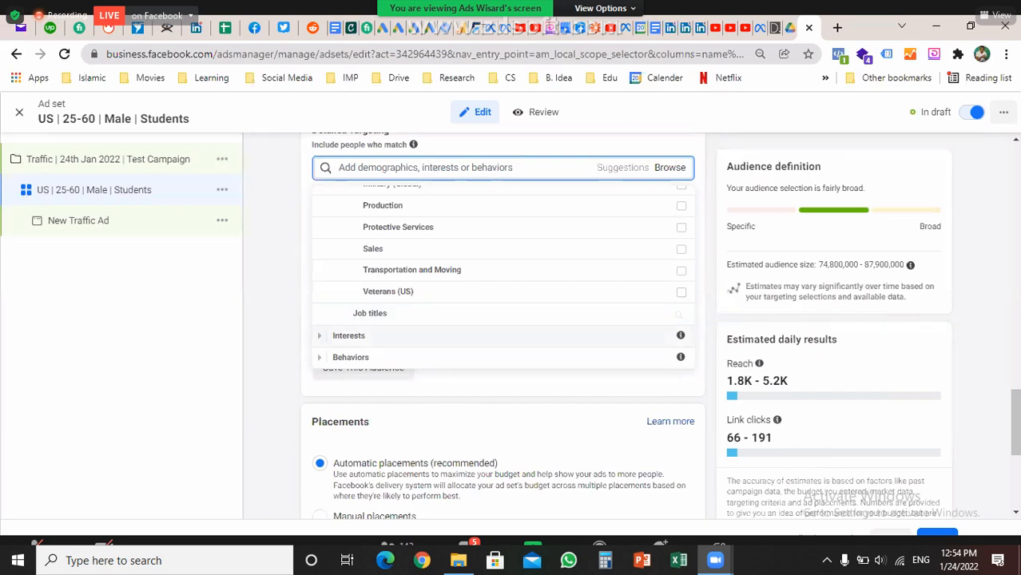
Browse the Interests catalogue: Business and industry, Technology > Computers and Consumer electronics
{"action": "left_click", "coordinate": [348, 336]}
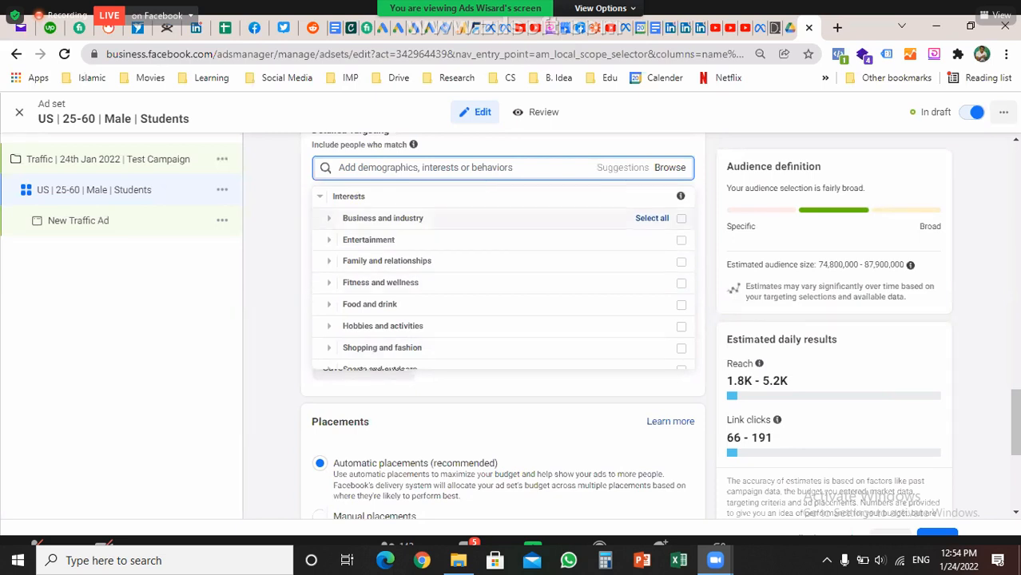
{"action": "left_click", "coordinate": [383, 219]}
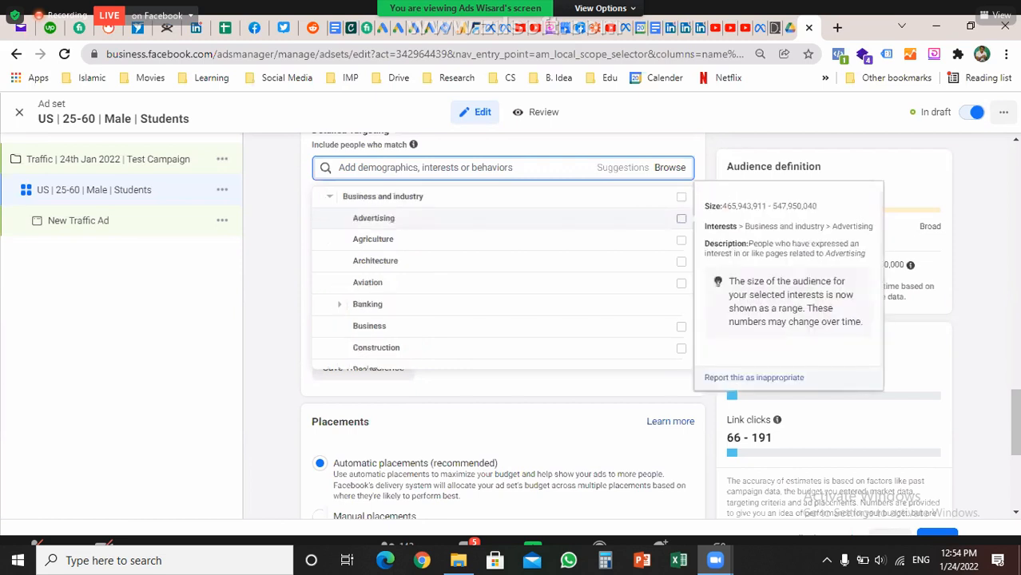
{"action": "left_click", "coordinate": [383, 196]}
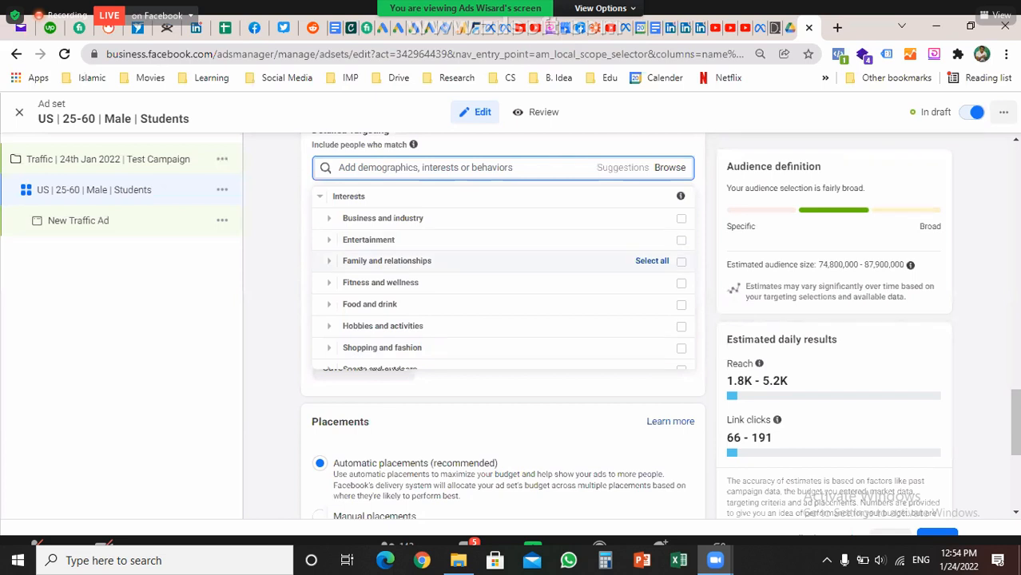
{"action": "scroll", "coordinate": [496, 240], "scroll_direction": "down", "scroll_amount": 1}
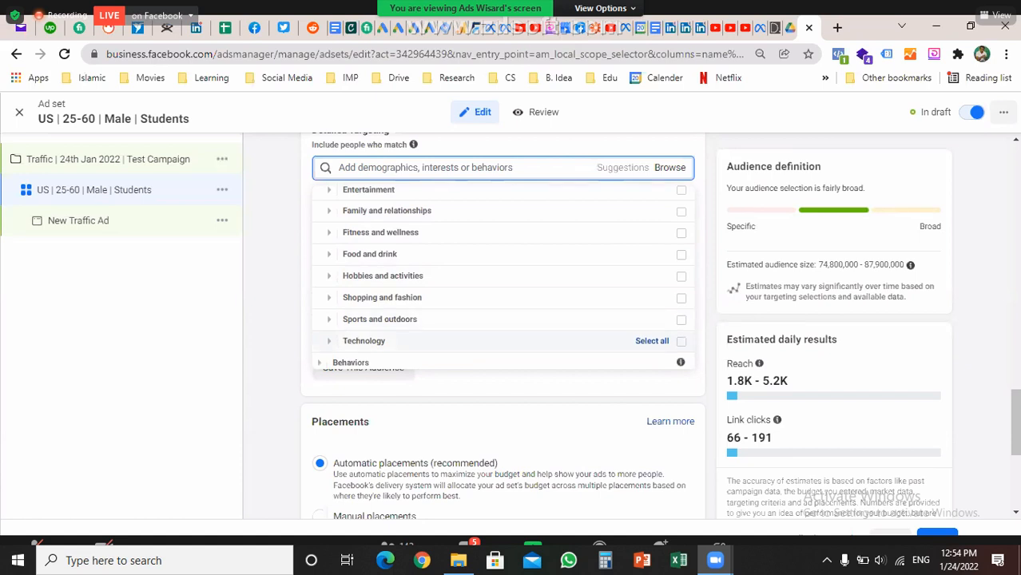
{"action": "scroll", "coordinate": [503, 272], "scroll_direction": "down", "scroll_amount": 1}
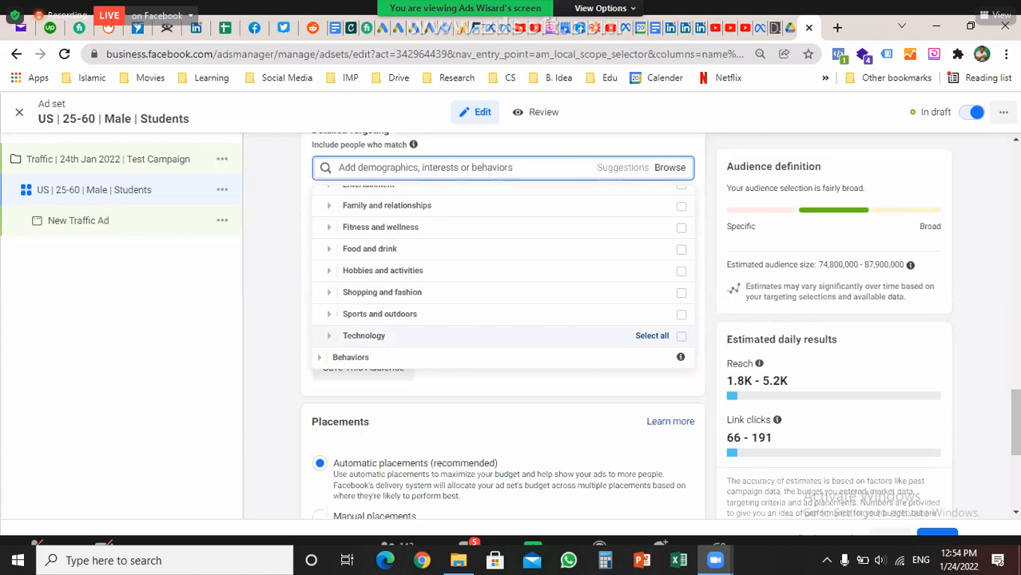
{"action": "left_click", "coordinate": [363, 335]}
{"action": "scroll", "coordinate": [363, 335], "scroll_direction": "down", "scroll_amount": 1}
{"action": "left_click", "coordinate": [339, 215]}
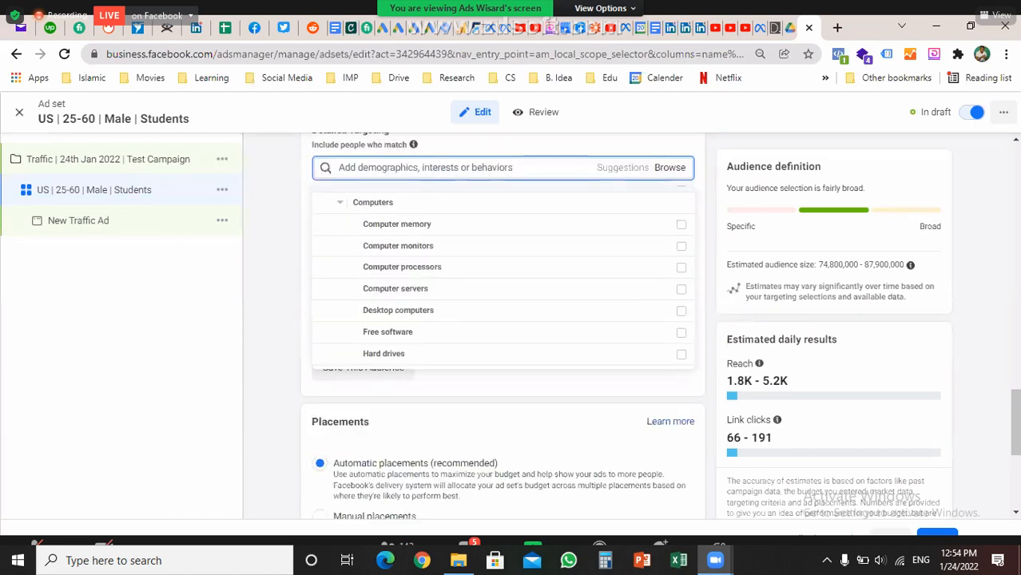
{"action": "scroll", "coordinate": [504, 264], "scroll_direction": "down", "scroll_amount": 3}
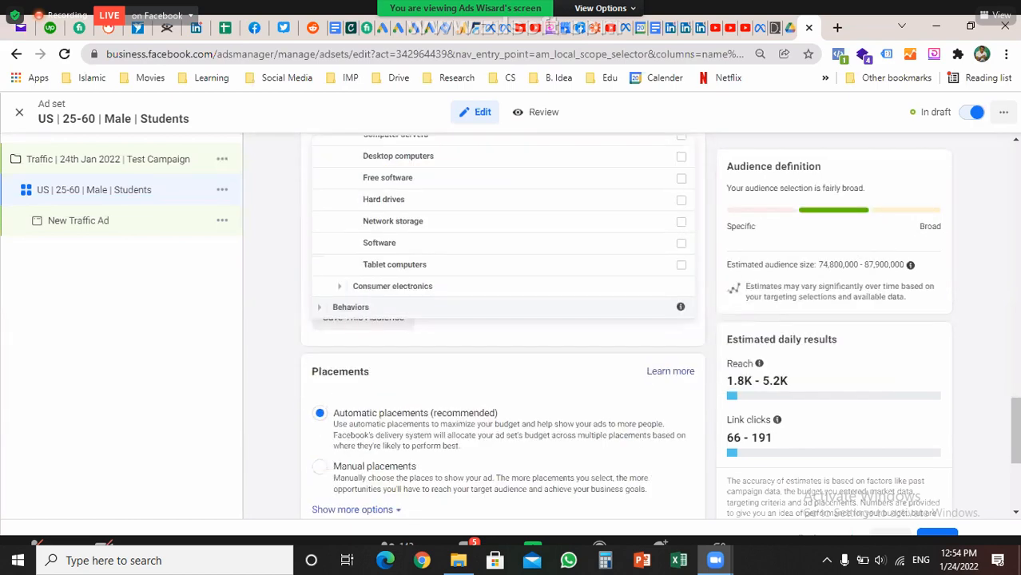
{"action": "left_click", "coordinate": [339, 286]}
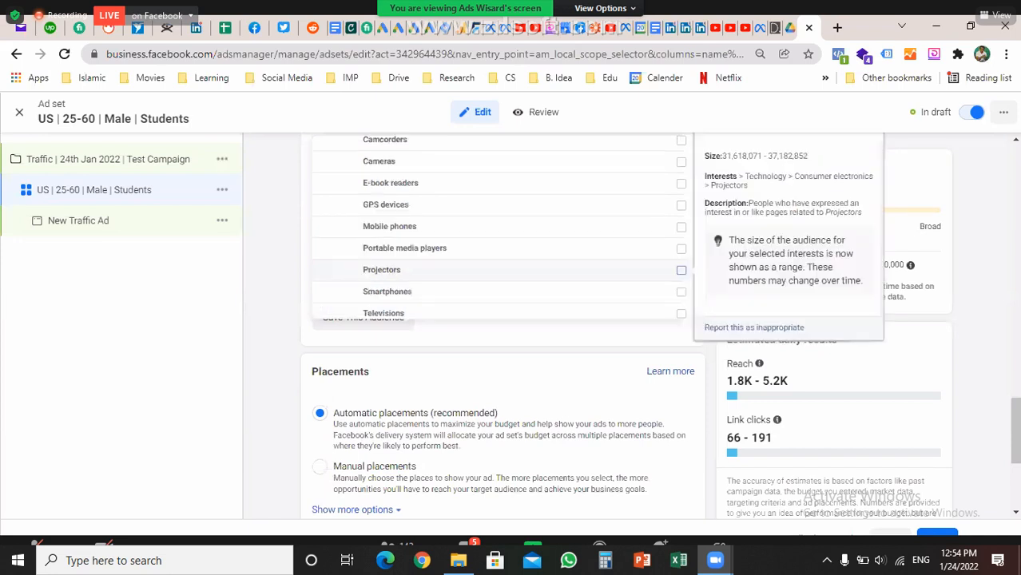
{"action": "scroll", "coordinate": [501, 229], "scroll_direction": "down", "scroll_amount": 1}
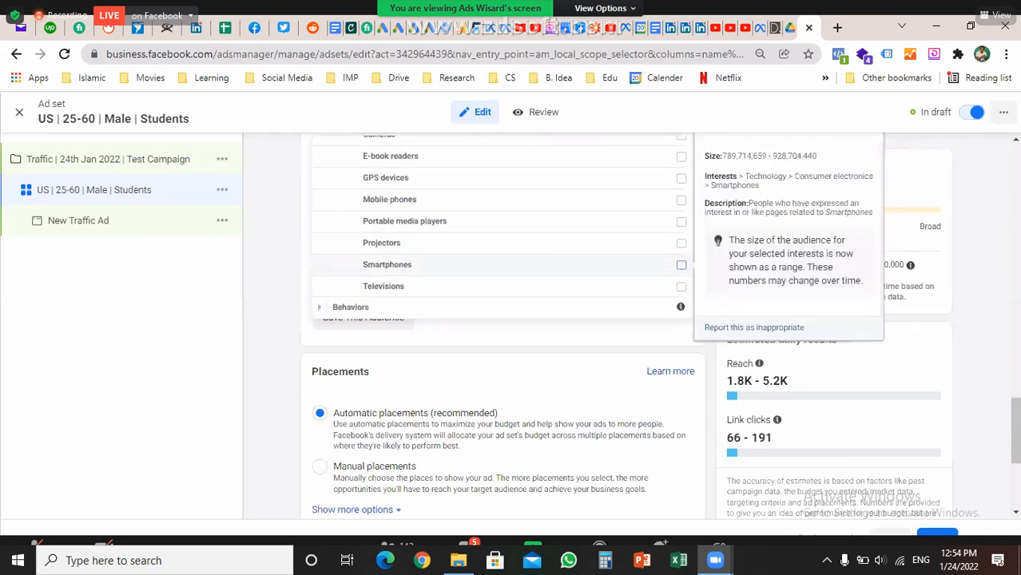
Expand Behaviors and scroll through its list, from Anniversary to Travel
{"action": "left_click", "coordinate": [350, 307]}
{"action": "scroll", "coordinate": [399, 253], "scroll_direction": "up", "scroll_amount": 2}
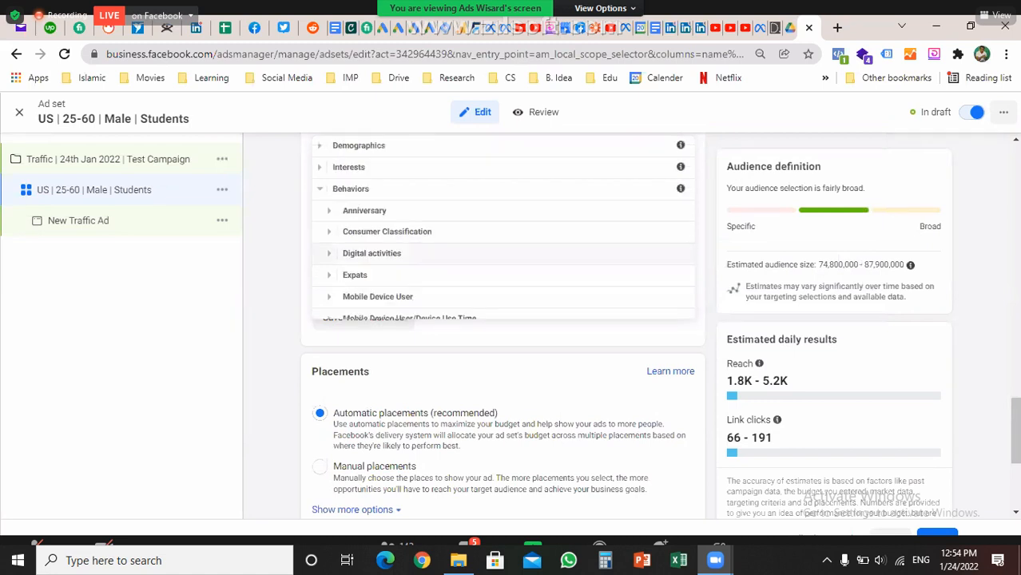
{"action": "scroll", "coordinate": [399, 210], "scroll_direction": "down", "scroll_amount": 1}
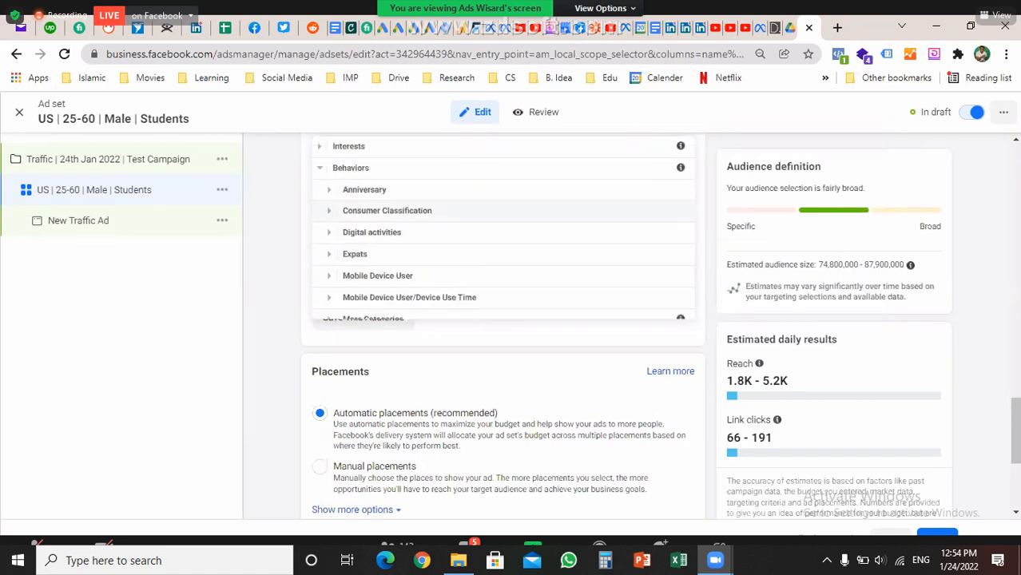
{"action": "scroll", "coordinate": [399, 218], "scroll_direction": "down", "scroll_amount": 1}
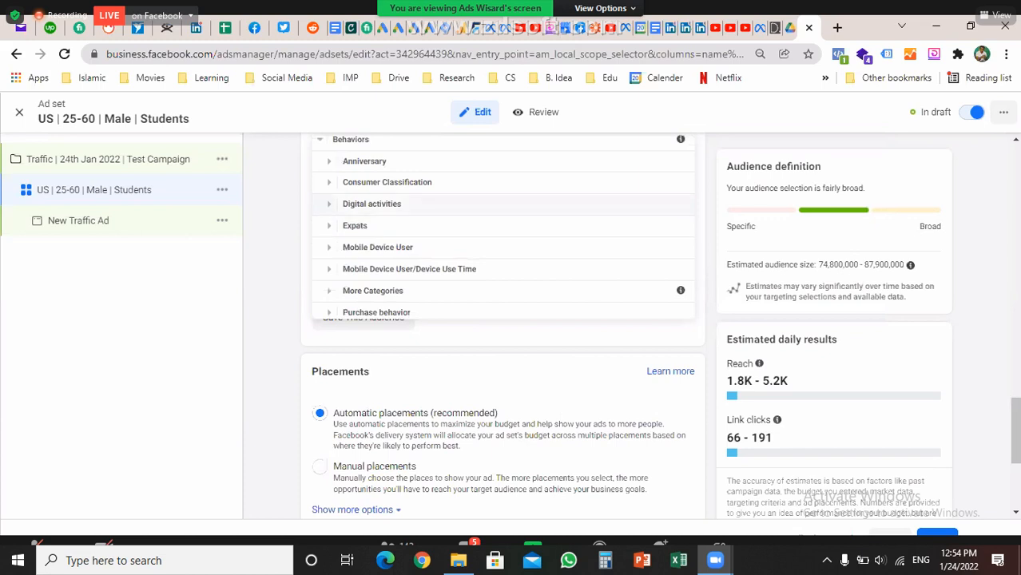
{"action": "scroll", "coordinate": [502, 225], "scroll_direction": "down", "scroll_amount": 2}
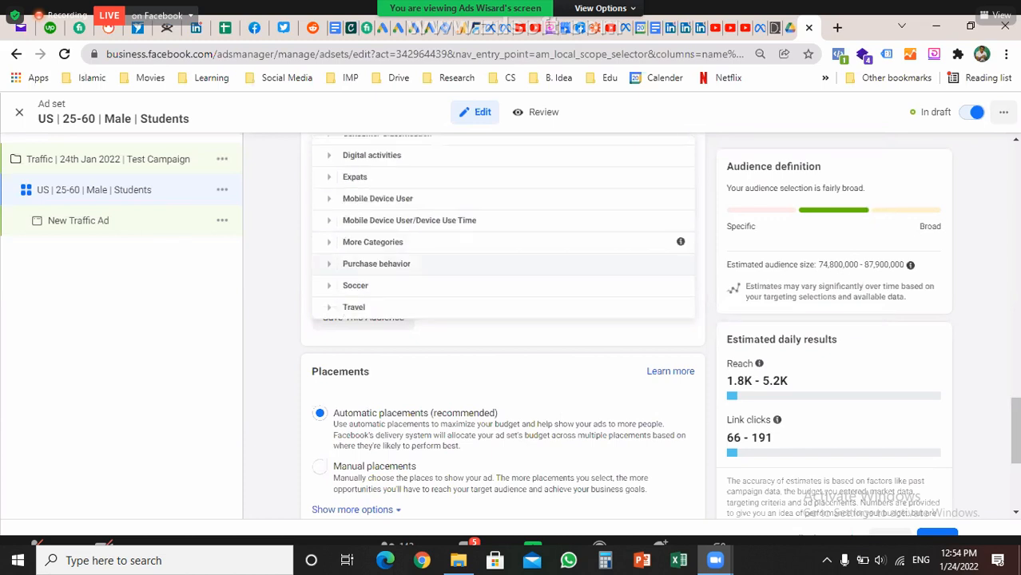
{"action": "scroll", "coordinate": [503, 320], "scroll_direction": "down", "scroll_amount": 2}
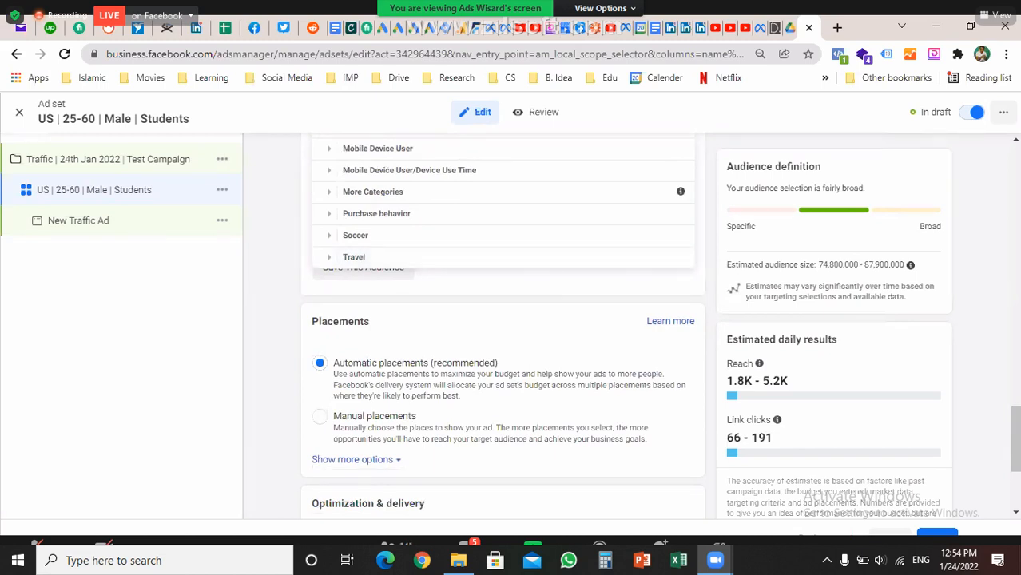
Add the Student interest to detailed targeting and start an empty 'must also match' group
{"action": "key", "text": "Escape"}
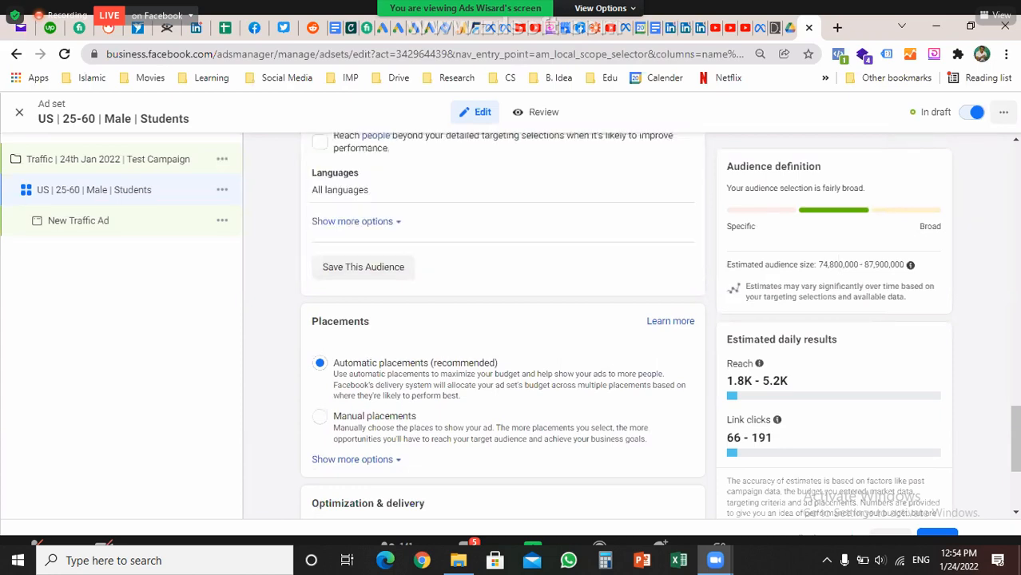
{"action": "scroll", "coordinate": [503, 319], "scroll_direction": "up", "scroll_amount": 3}
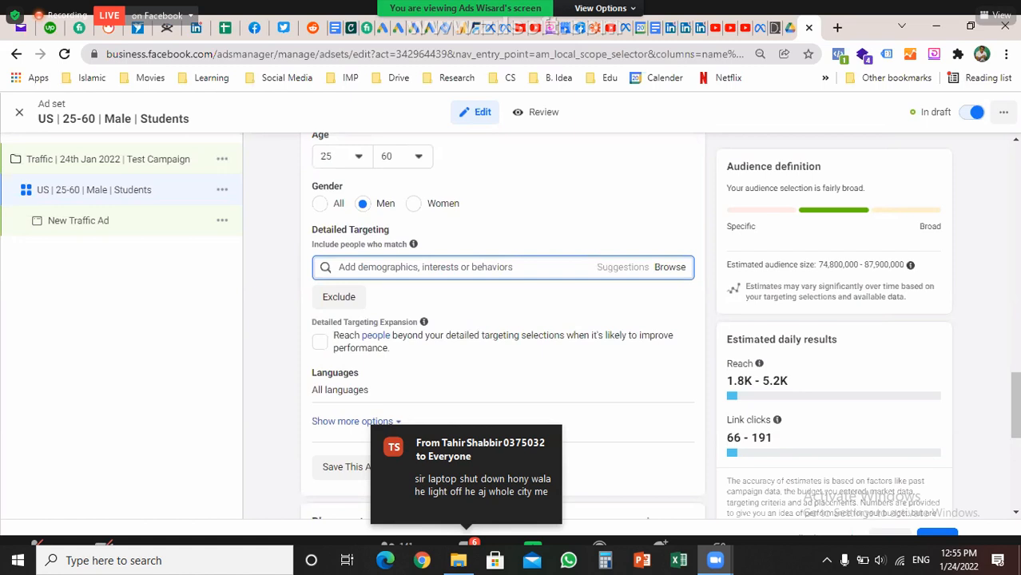
{"action": "type", "text": "stud"}
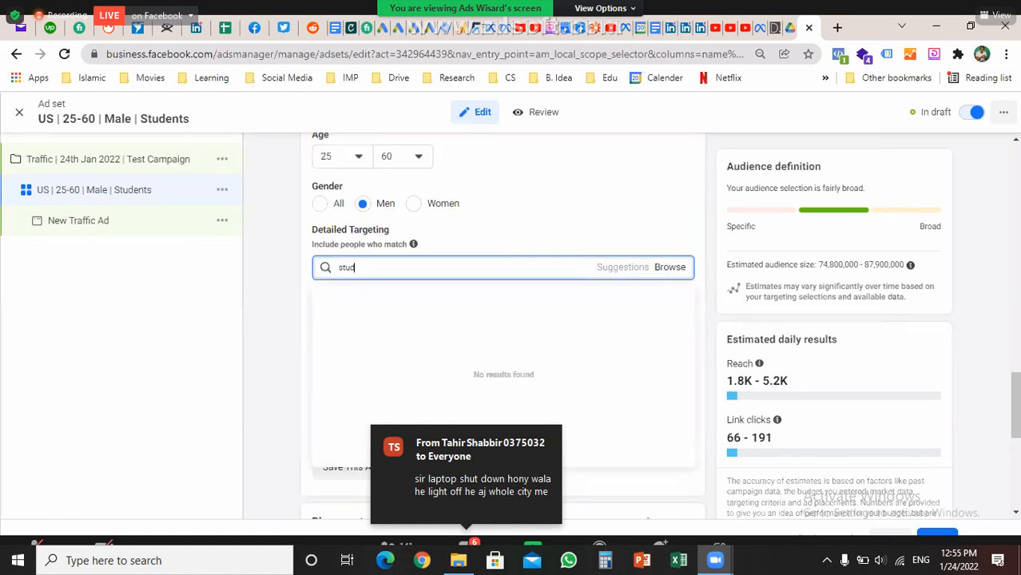
{"action": "type", "text": "ent"}
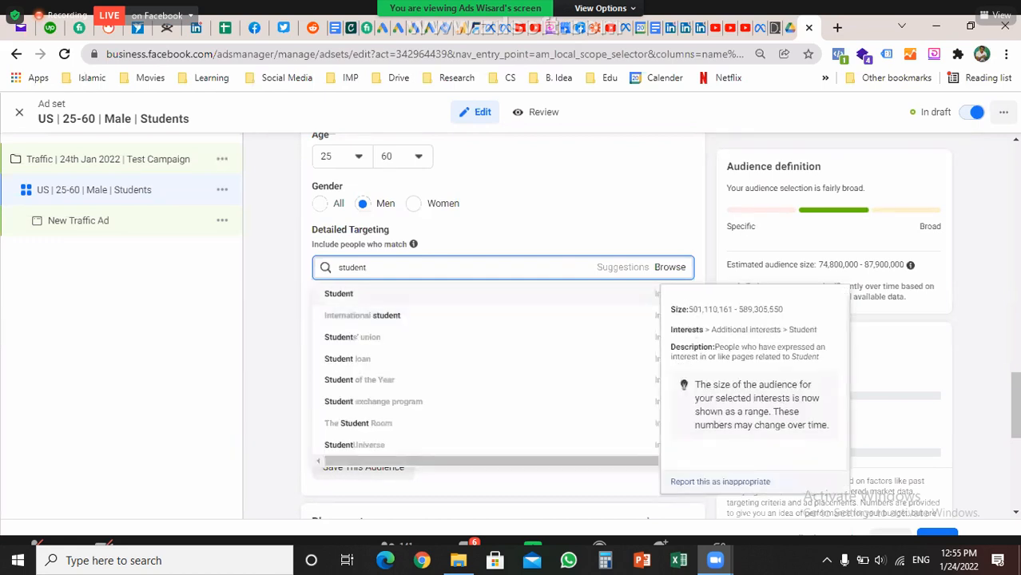
{"action": "key", "text": "Return"}
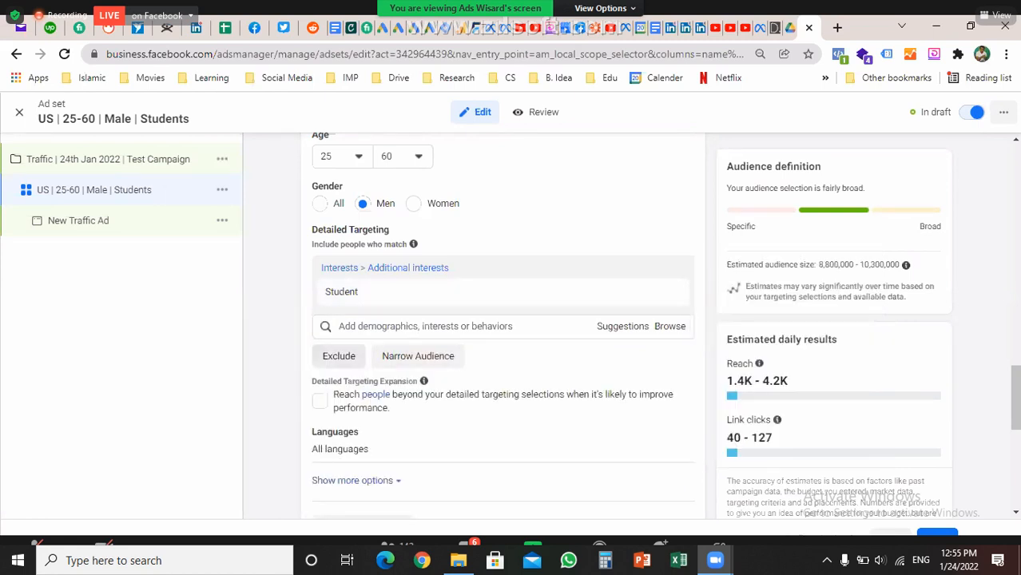
{"action": "mouse_move", "coordinate": [495, 291]}
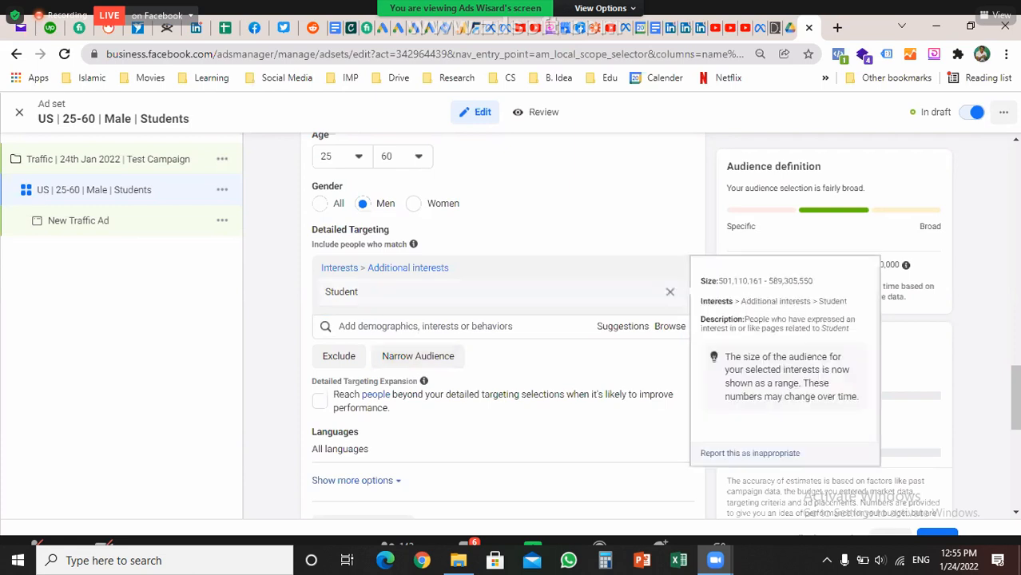
{"action": "left_click", "coordinate": [418, 356]}
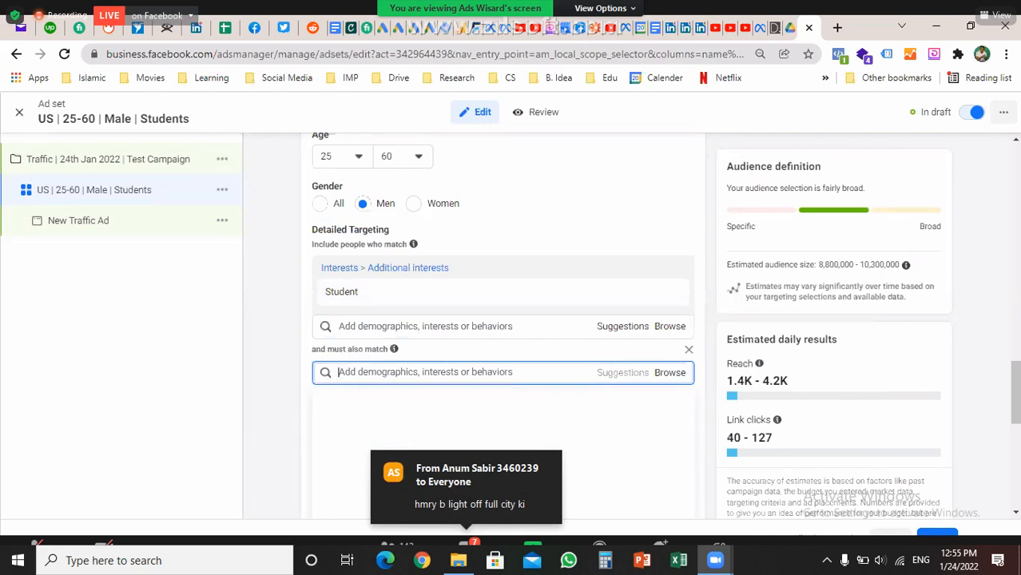
Require the Online shopping interest too, narrowing the audience to 7,700,000–9,100,000
{"action": "type", "text": "online shopp"}
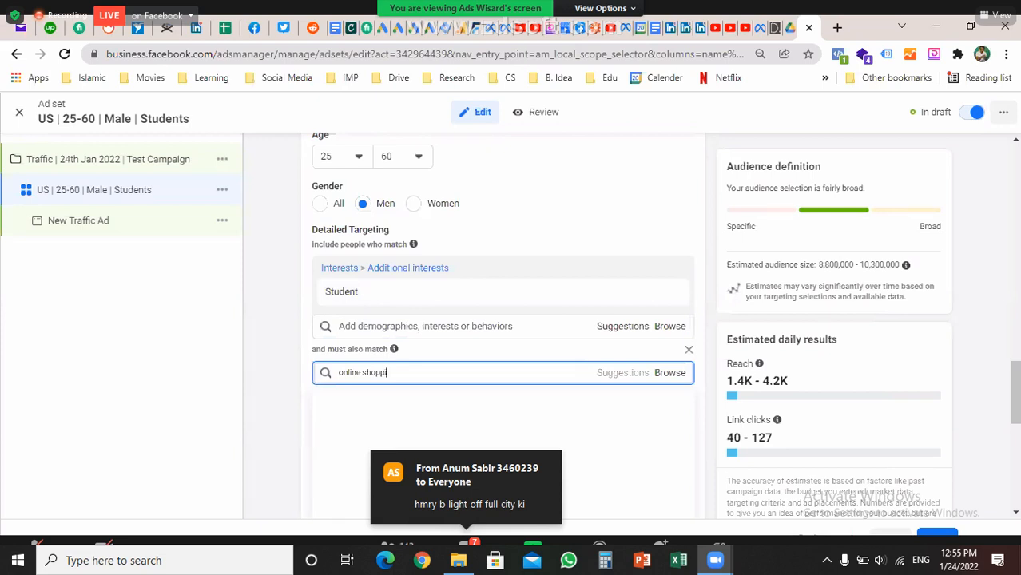
{"action": "type", "text": "ing"}
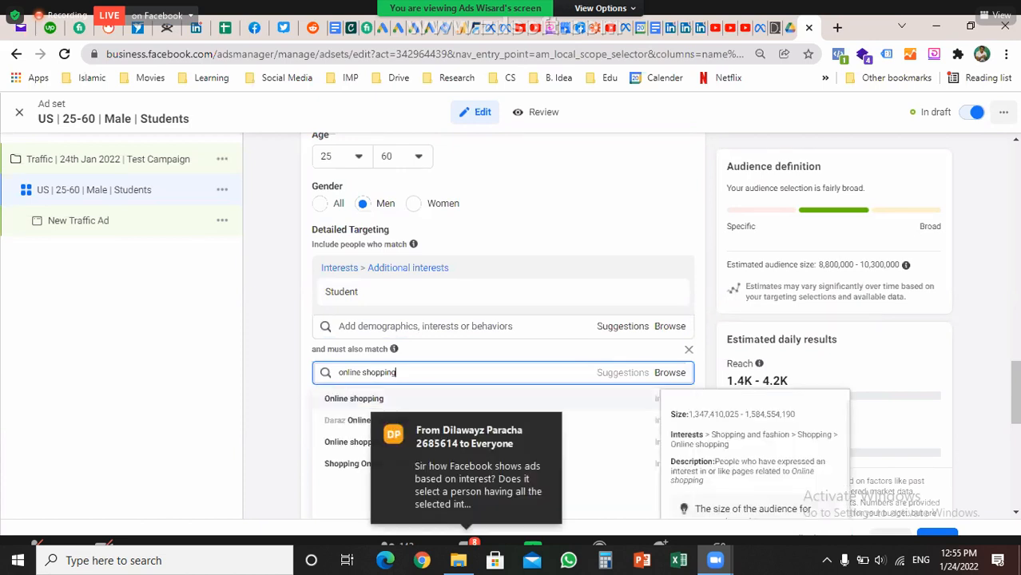
{"action": "key", "text": "Return"}
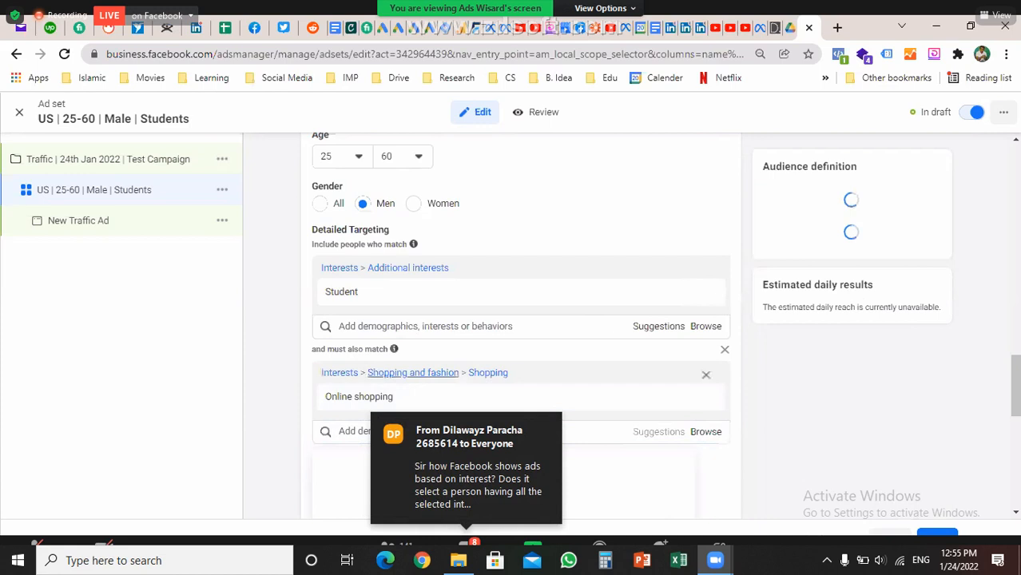
{"action": "scroll", "coordinate": [414, 373], "scroll_direction": "down", "scroll_amount": 1}
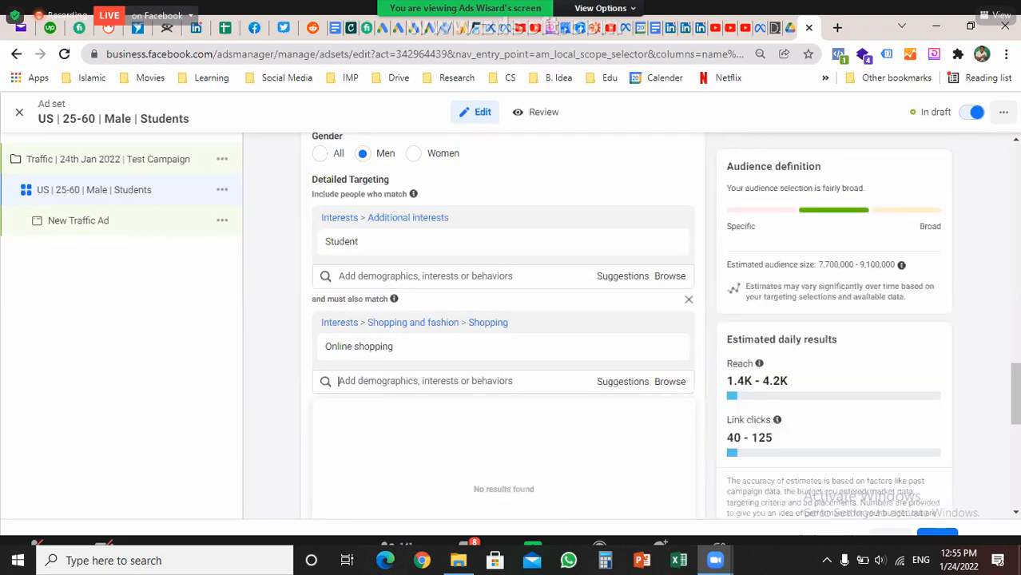
{"action": "key", "text": "Escape"}
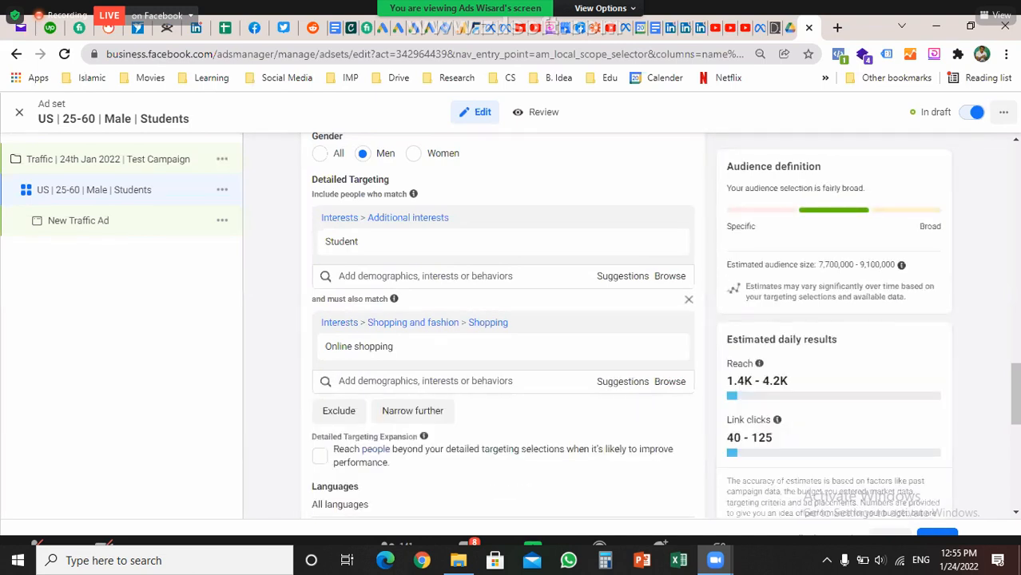
{"action": "scroll", "coordinate": [503, 320], "scroll_direction": "down", "scroll_amount": 1}
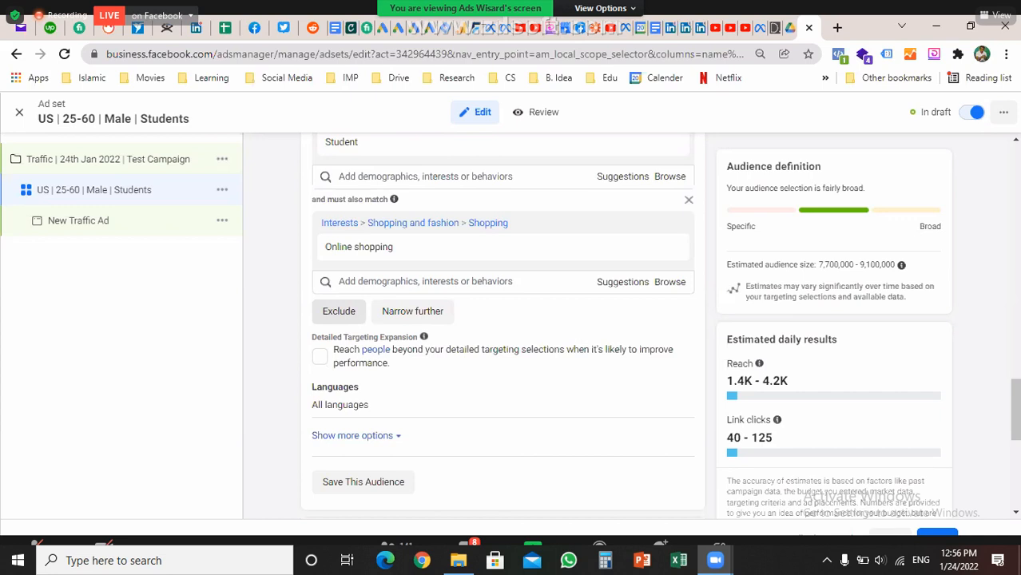
{"action": "scroll", "coordinate": [504, 319], "scroll_direction": "down", "scroll_amount": 1}
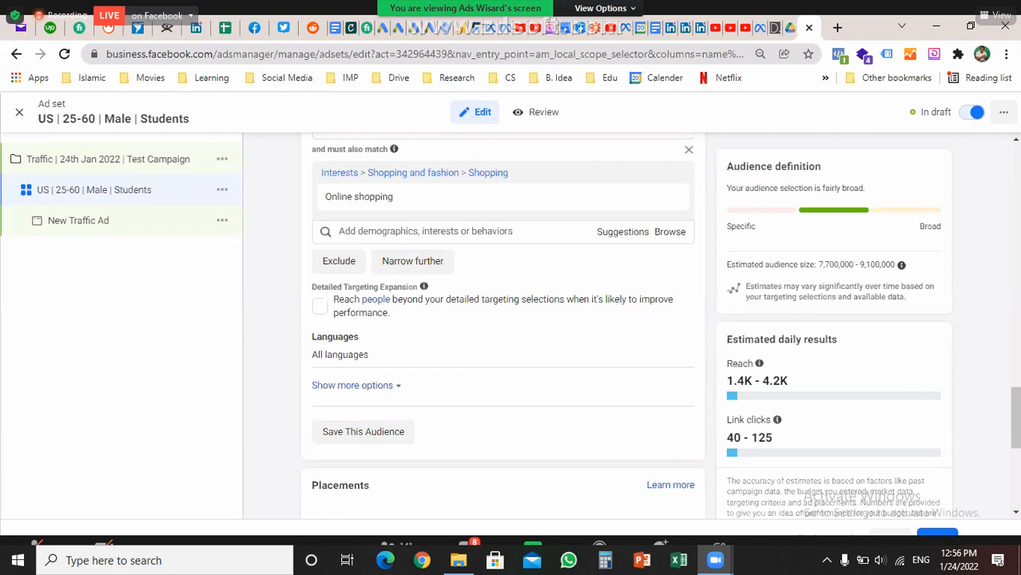
{"action": "scroll", "coordinate": [504, 319], "scroll_direction": "up", "scroll_amount": 3}
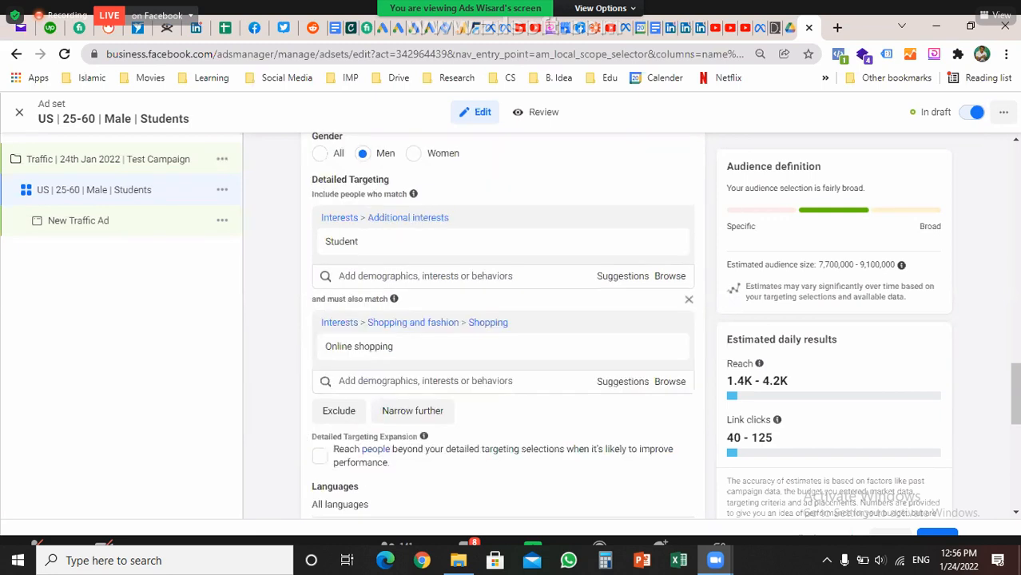
{"action": "scroll", "coordinate": [503, 319], "scroll_direction": "down", "scroll_amount": 2}
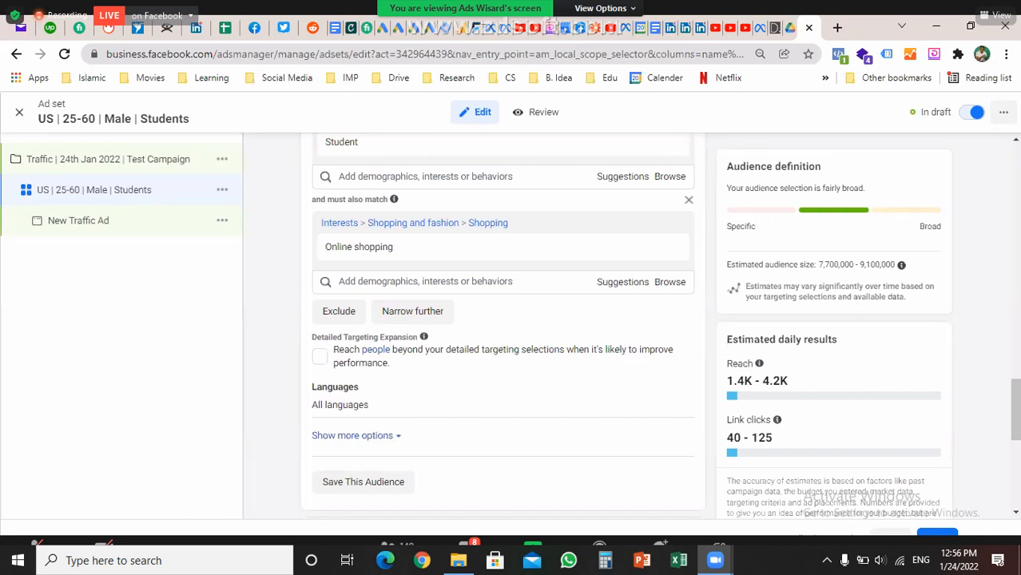
Toggle detailed targeting expansion on and back off, then edit the Languages setting
{"action": "left_click", "coordinate": [319, 356]}
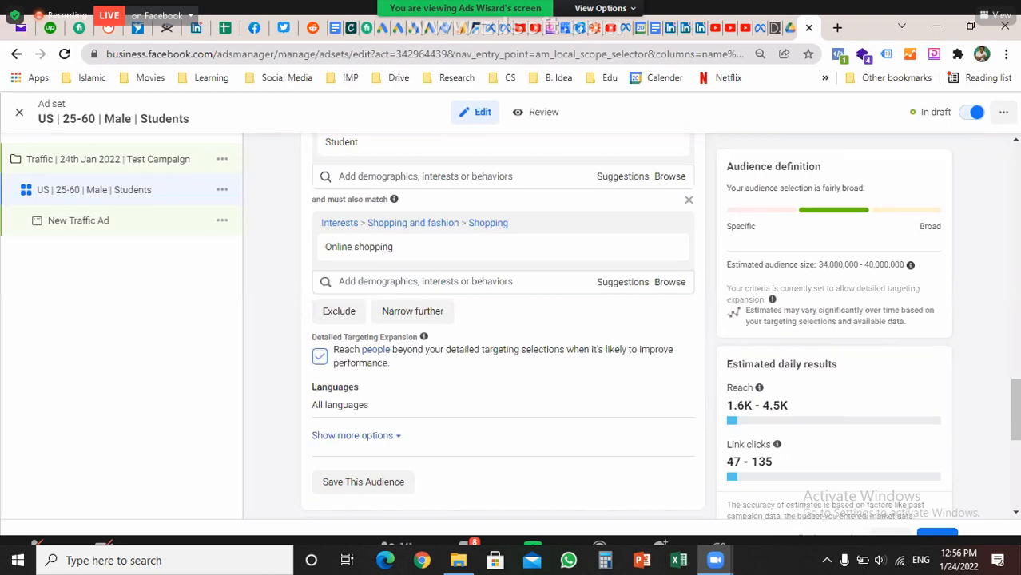
{"action": "left_click", "coordinate": [319, 357]}
{"action": "scroll", "coordinate": [503, 320], "scroll_direction": "down", "scroll_amount": 1}
{"action": "scroll", "coordinate": [502, 319], "scroll_direction": "down", "scroll_amount": 1}
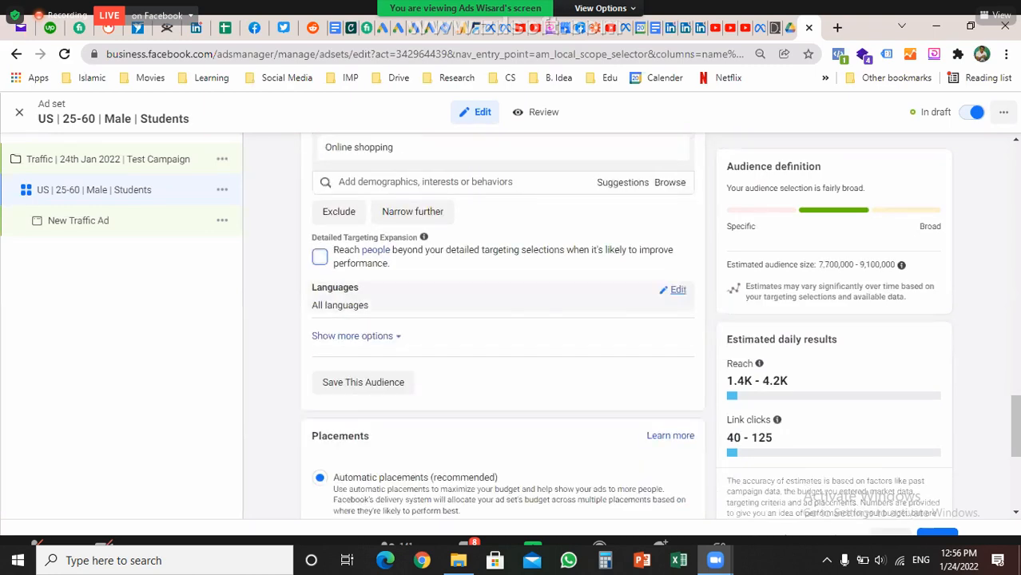
{"action": "left_click", "coordinate": [678, 290]}
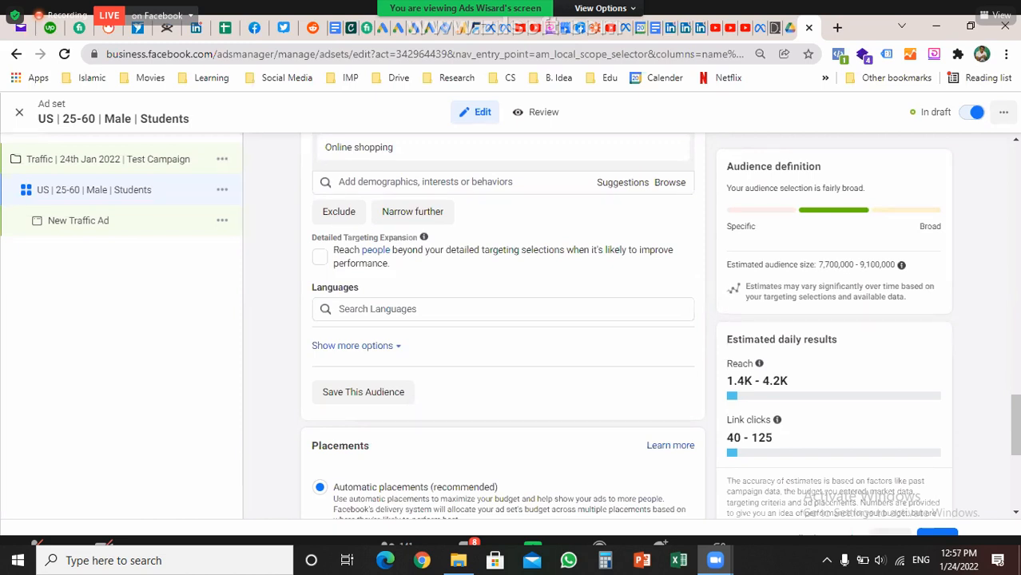
Add Urdu as a trial target language, then exit Zoom full screen
{"action": "left_click", "coordinate": [479, 309]}
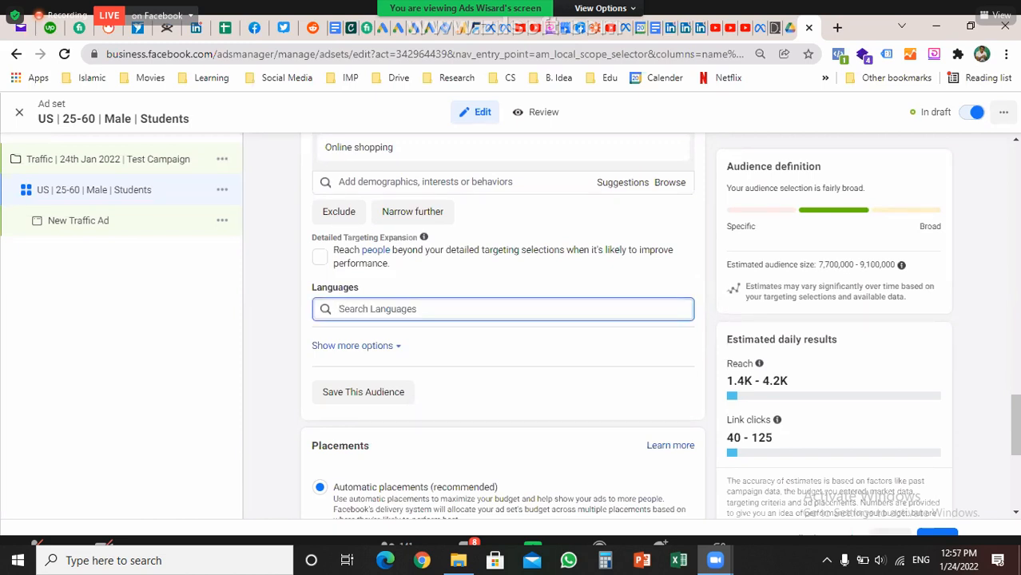
{"action": "type", "text": "ur"}
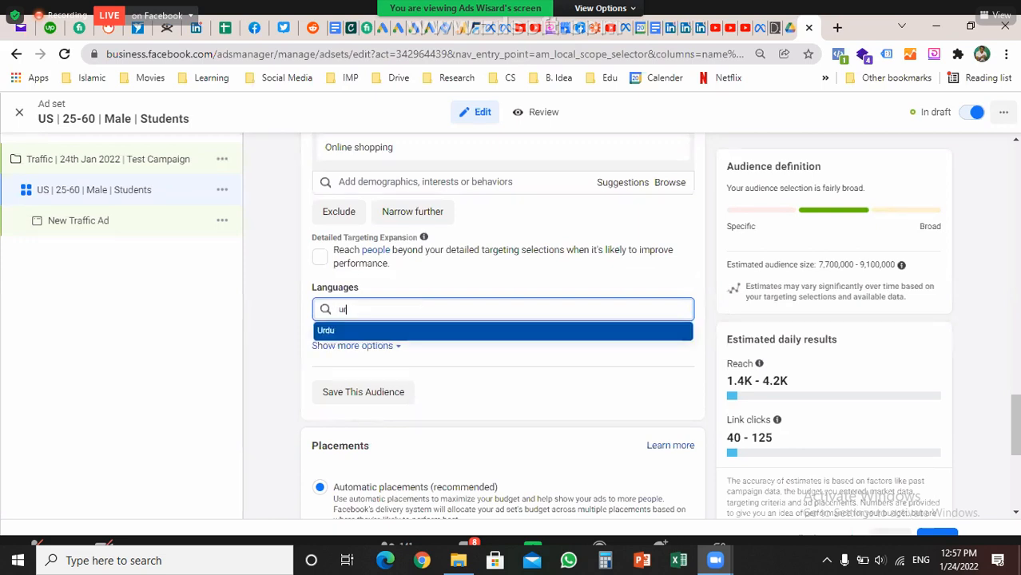
{"action": "type", "text": "du"}
{"action": "key", "text": "Return"}
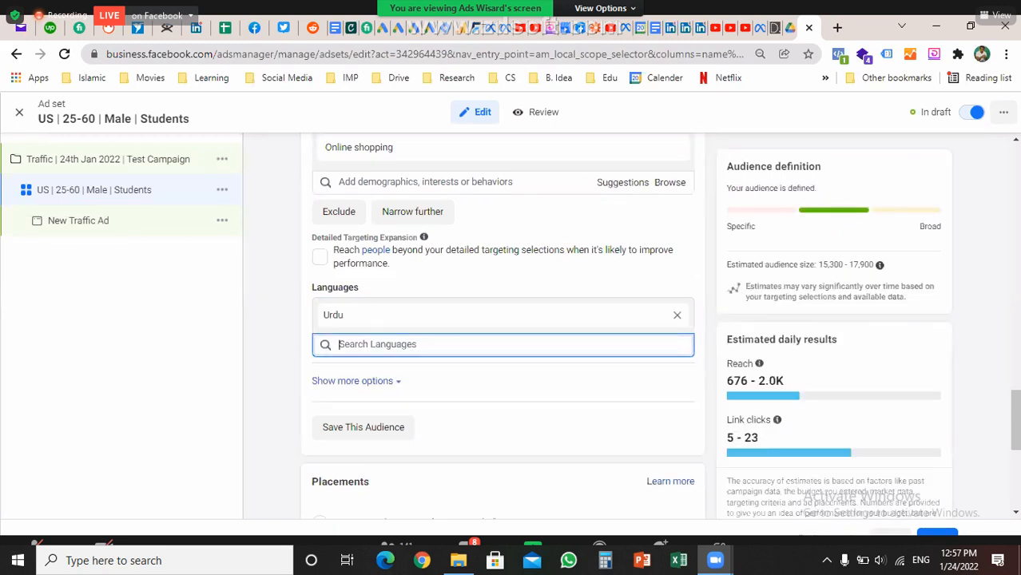
{"action": "key", "text": "Escape"}
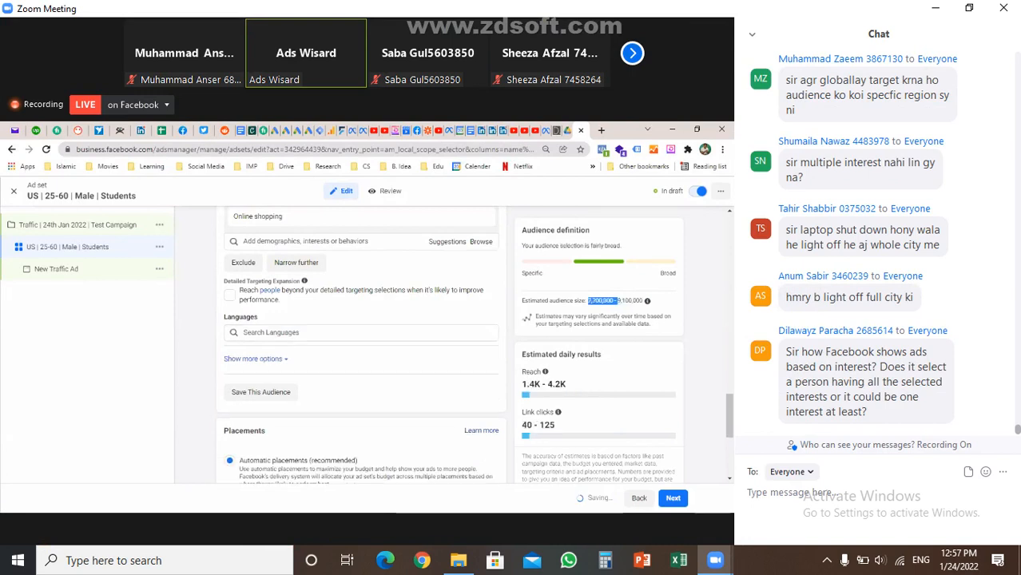
Set the target language to English (All), trimming the audience to 7,200,000–8,500,000
{"action": "left_click", "coordinate": [360, 333]}
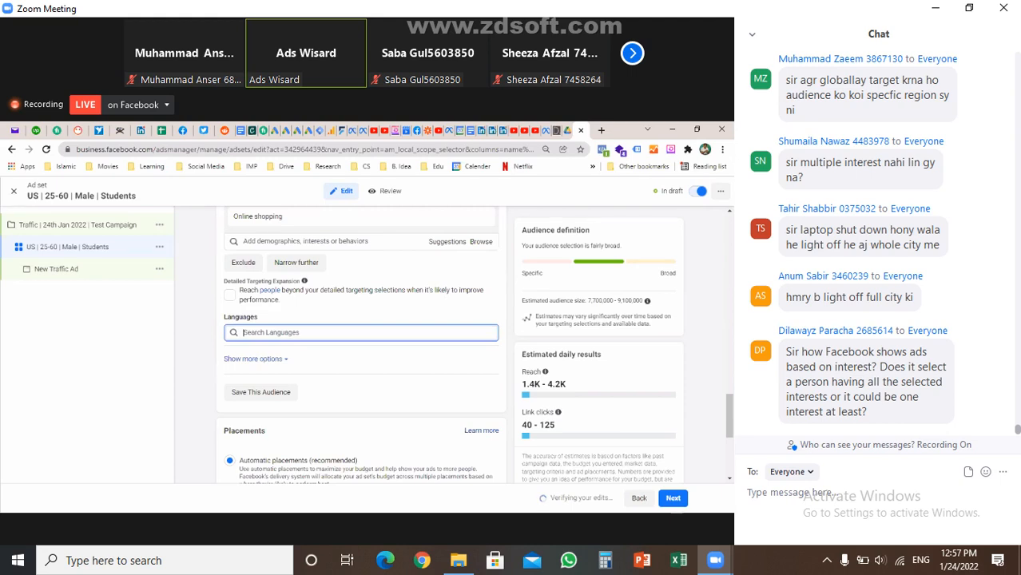
{"action": "type", "text": "e"}
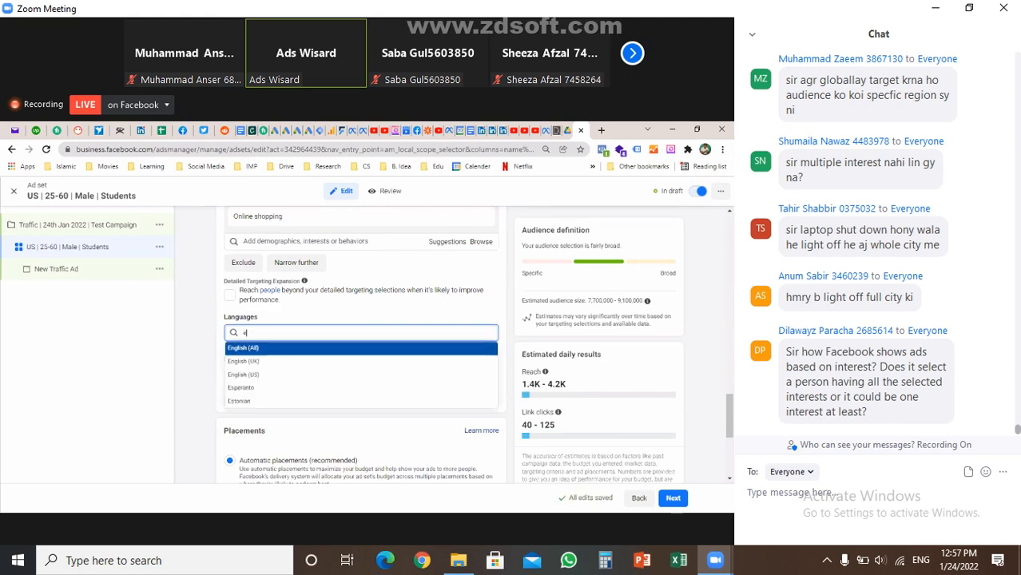
{"action": "type", "text": "n"}
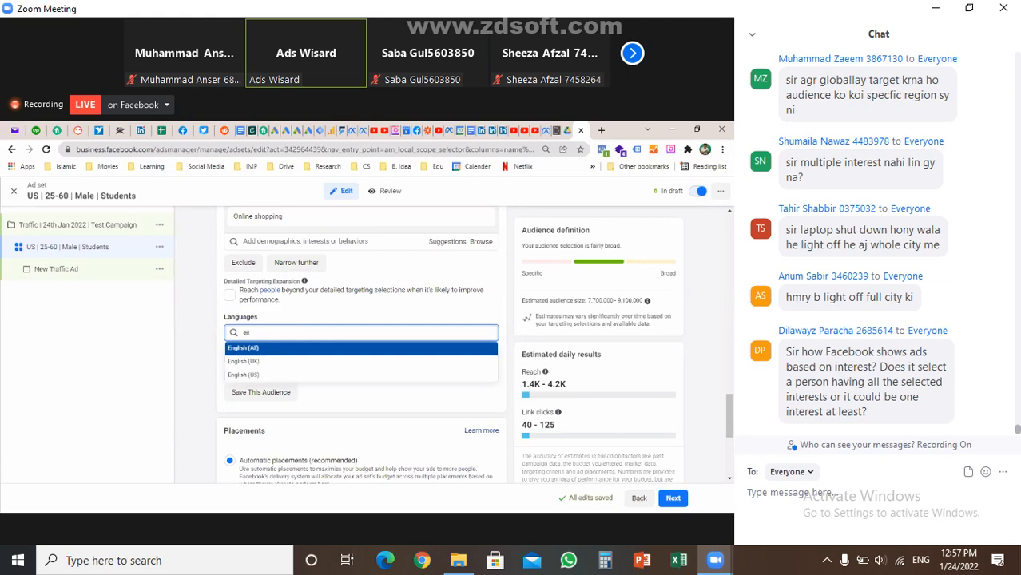
{"action": "key", "text": "Return"}
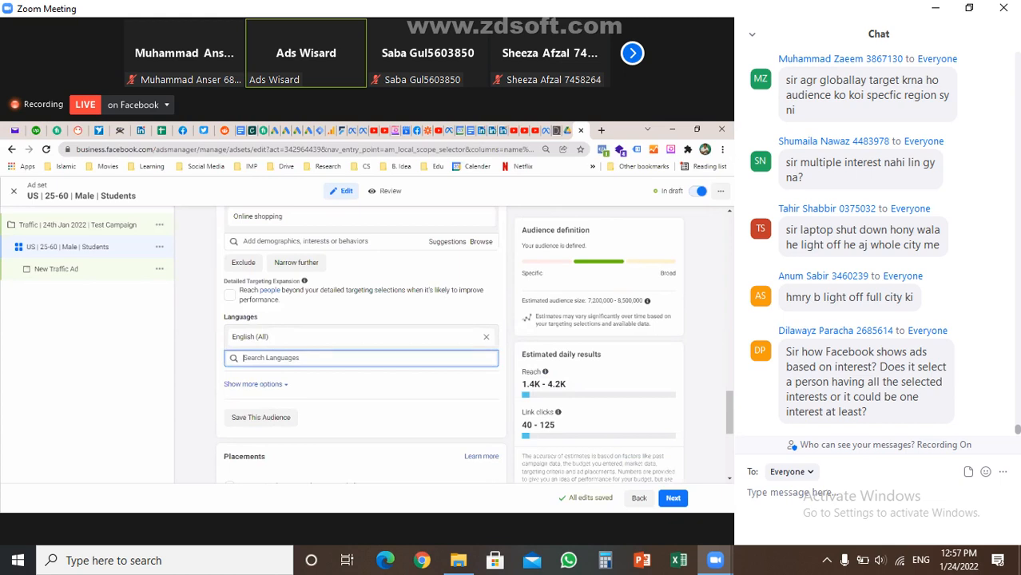
{"action": "scroll", "coordinate": [360, 343], "scroll_direction": "down", "scroll_amount": 1}
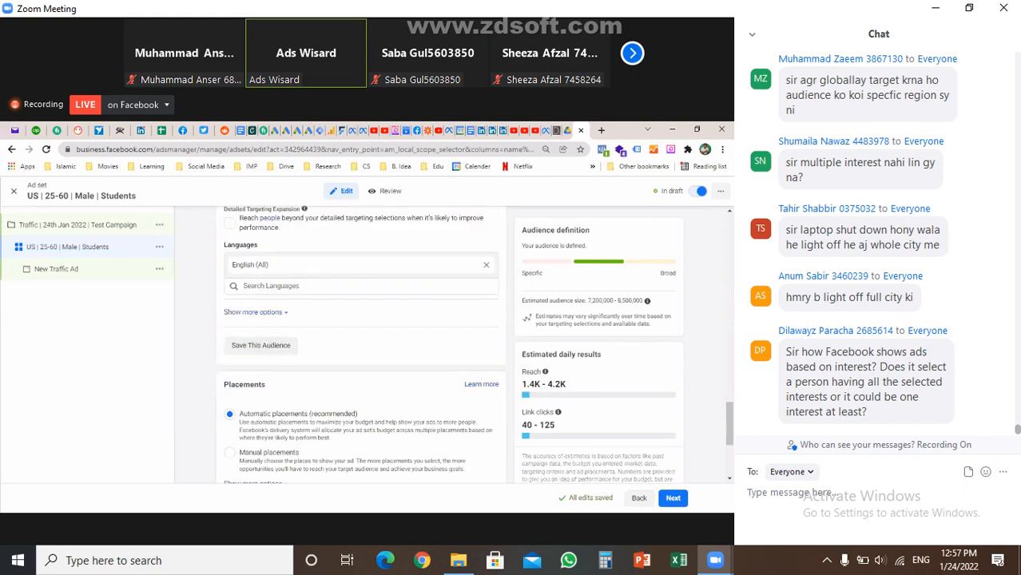
{"action": "scroll", "coordinate": [359, 344], "scroll_direction": "down", "scroll_amount": 3}
{"action": "scroll", "coordinate": [359, 344], "scroll_direction": "up", "scroll_amount": 3}
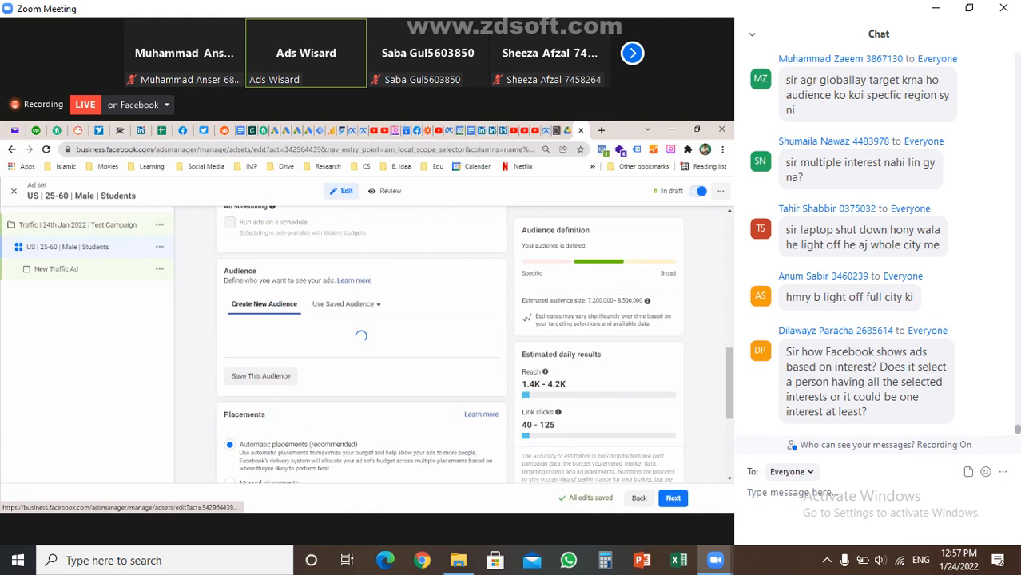
{"action": "scroll", "coordinate": [360, 344], "scroll_direction": "down", "scroll_amount": 5}
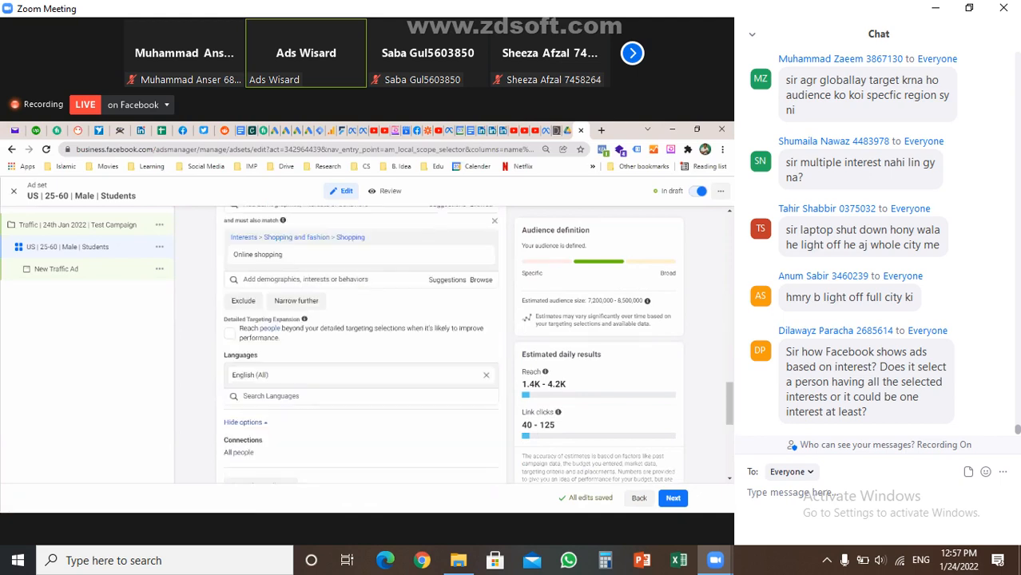
Edit Connections to list Facebook Page and App connection types, and restore Zoom full screen
{"action": "scroll", "coordinate": [359, 343], "scroll_direction": "down", "scroll_amount": 2}
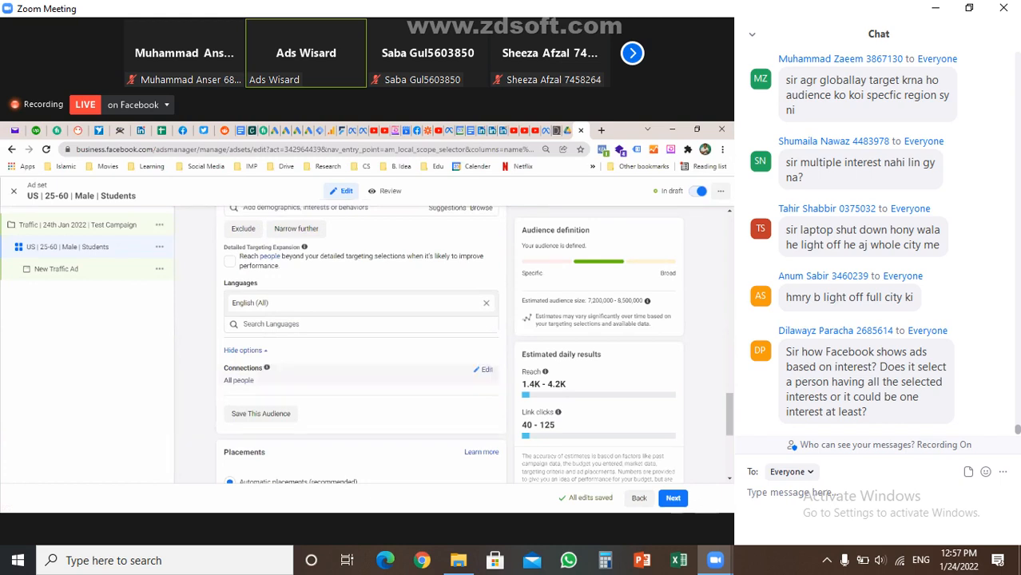
{"action": "left_click", "coordinate": [483, 369]}
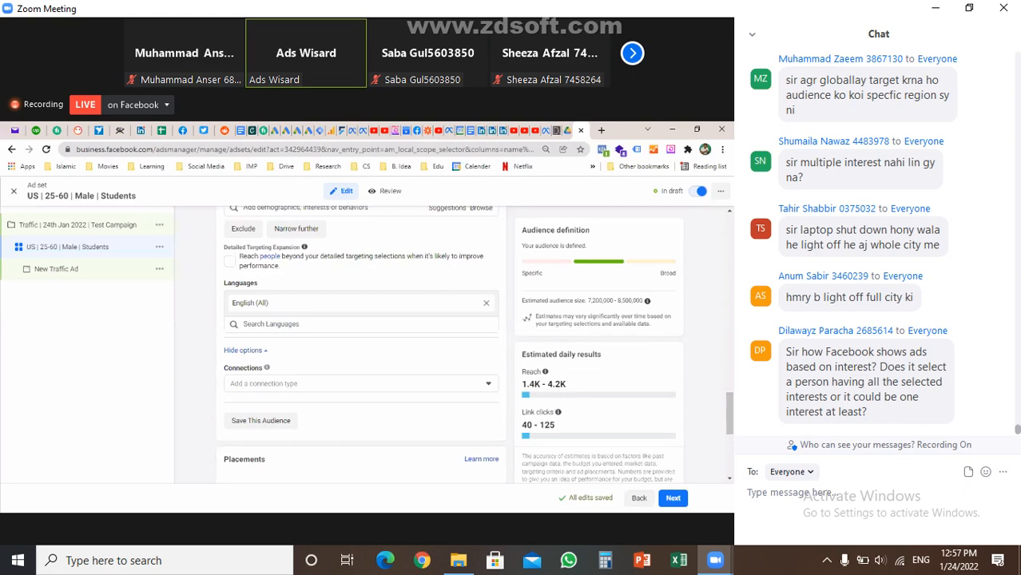
{"action": "left_click", "coordinate": [359, 383]}
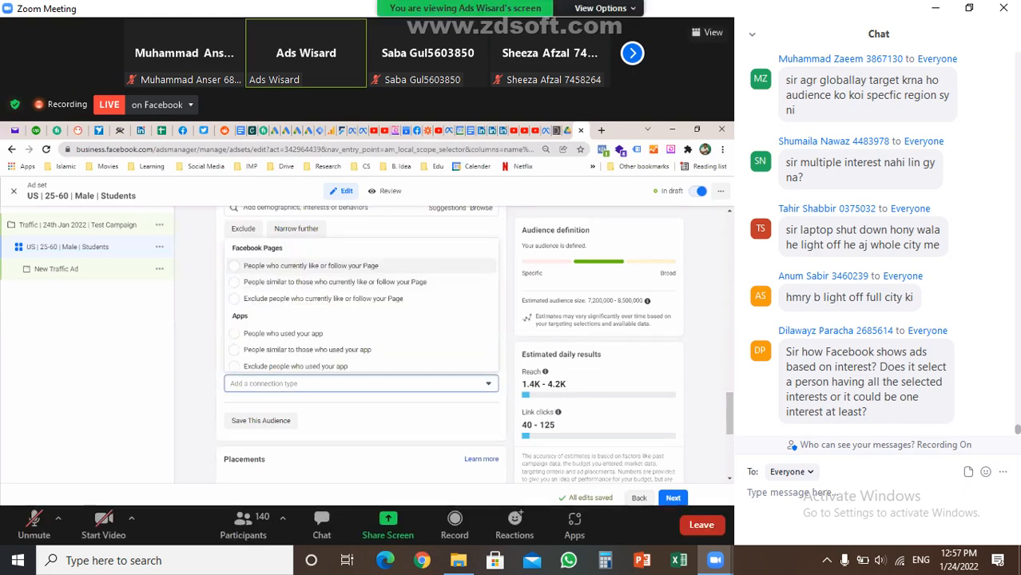
{"action": "key", "text": "alt+f"}
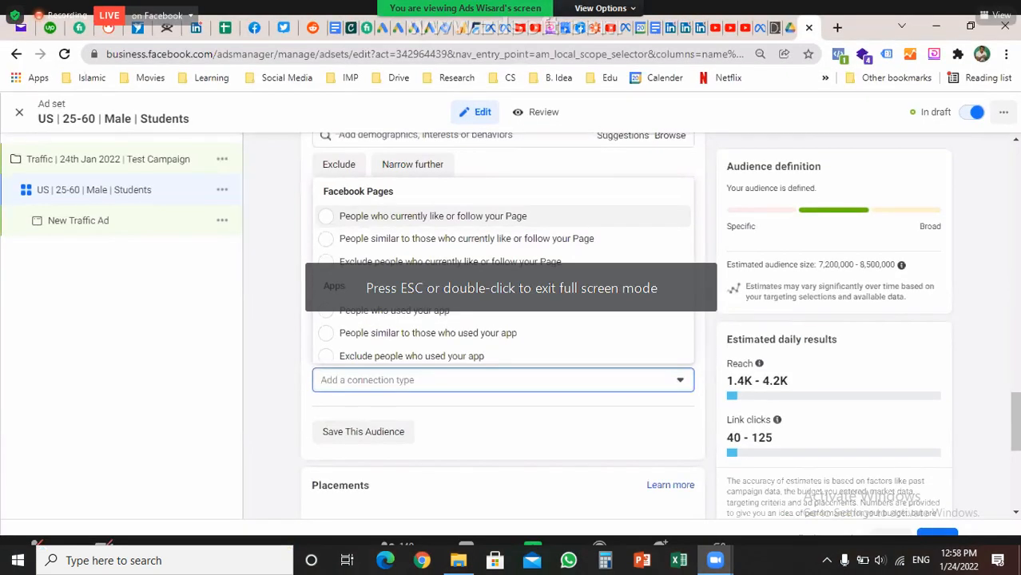
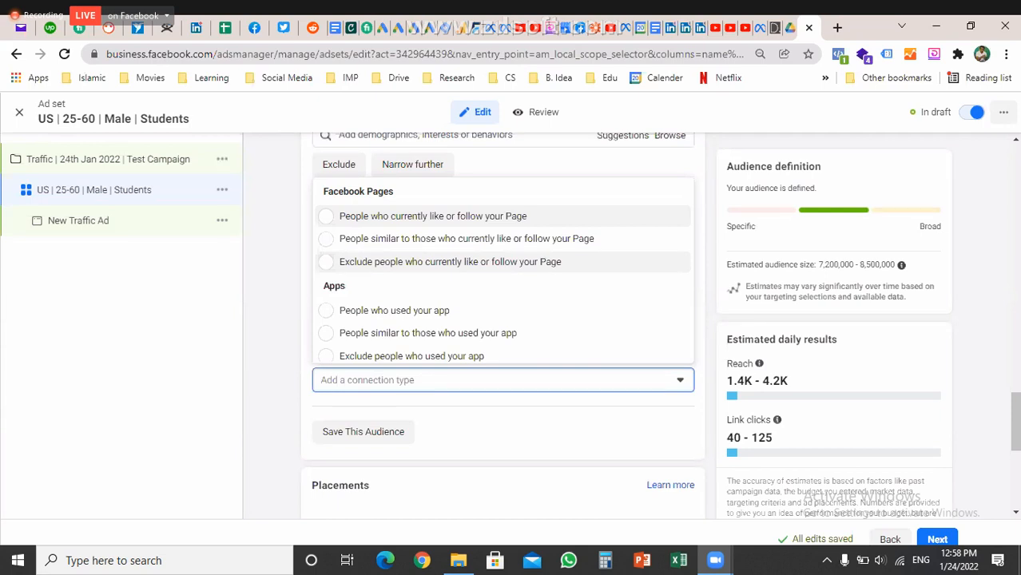
Close the connection types list with no connection chosen and collapse the extra audience options
{"action": "scroll", "coordinate": [504, 262], "scroll_direction": "down", "scroll_amount": 1}
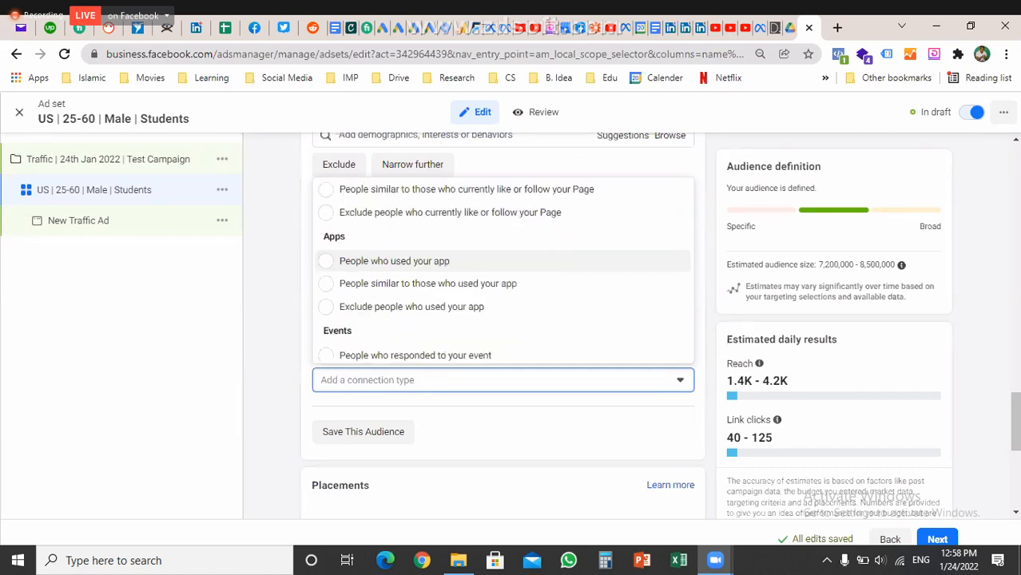
{"action": "scroll", "coordinate": [503, 303], "scroll_direction": "down", "scroll_amount": 1}
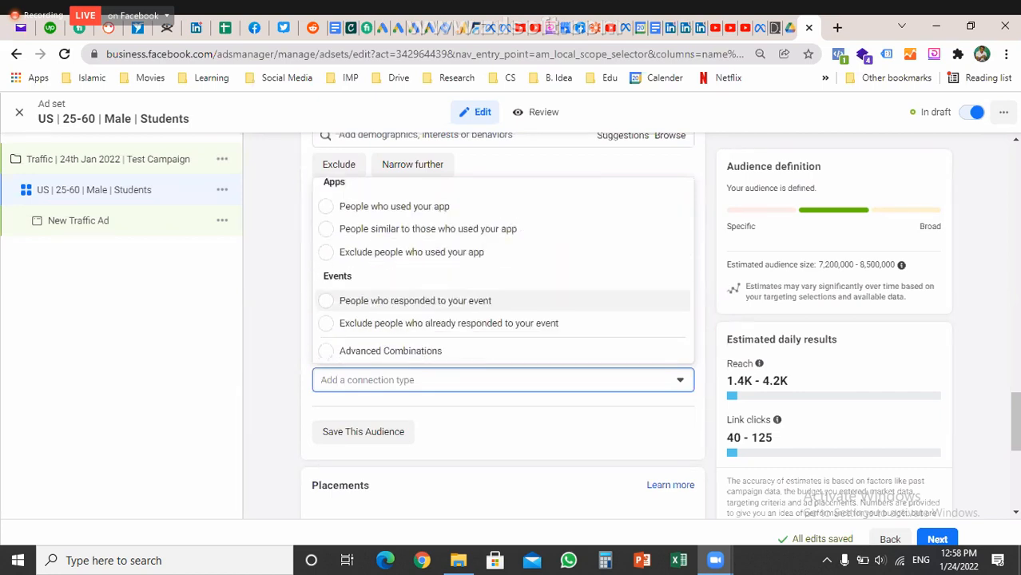
{"action": "key", "text": "Escape"}
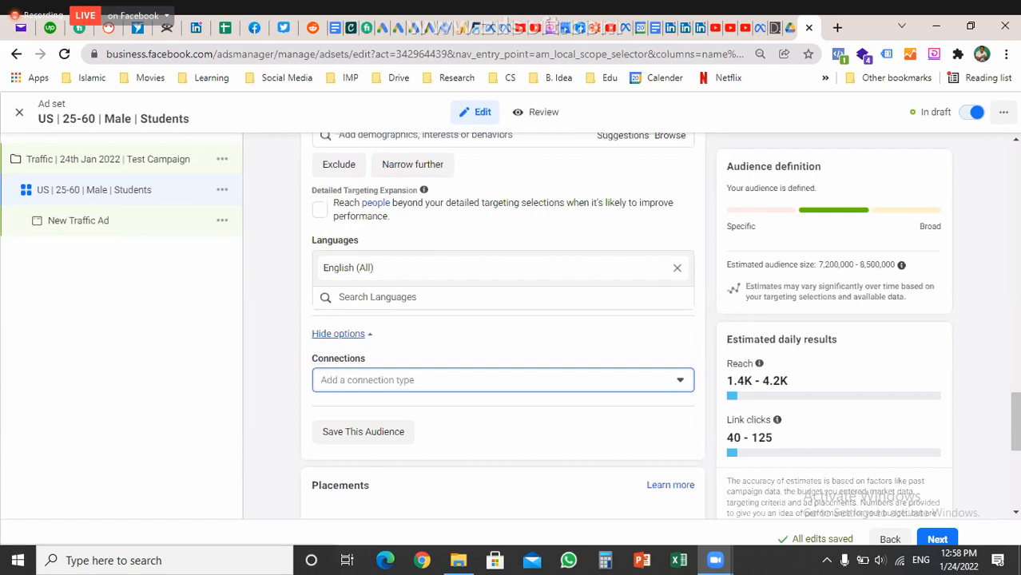
{"action": "left_click", "coordinate": [338, 333]}
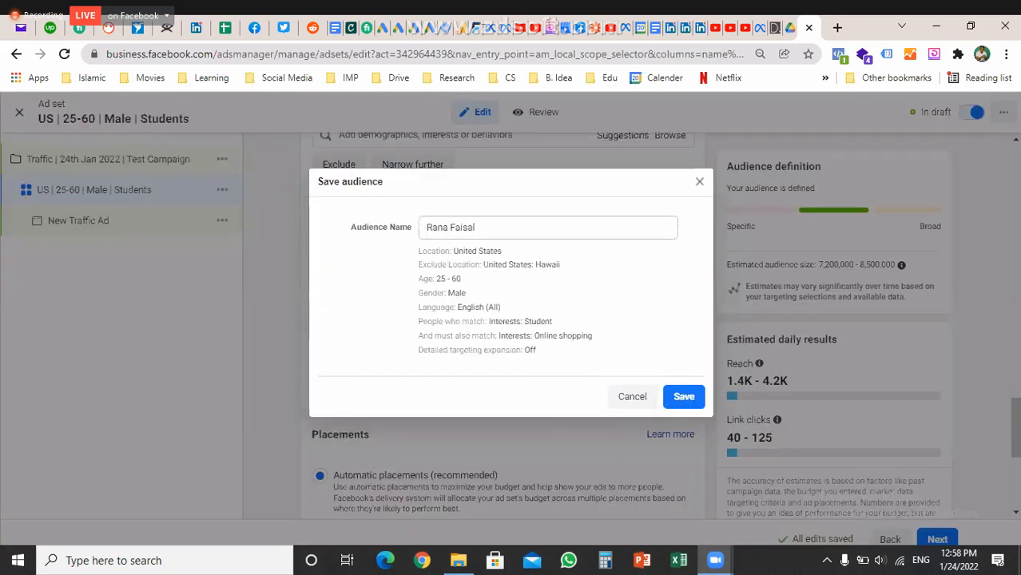
Replace the audience name with 'Test Audience1' and save the audience
{"action": "triple_click", "coordinate": [452, 227]}
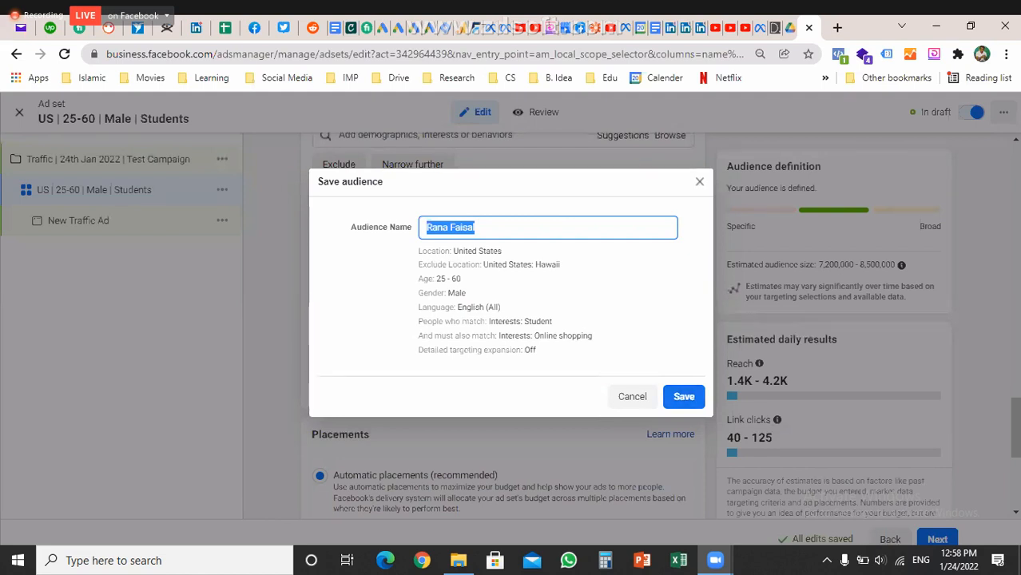
{"action": "type", "text": "Tes"}
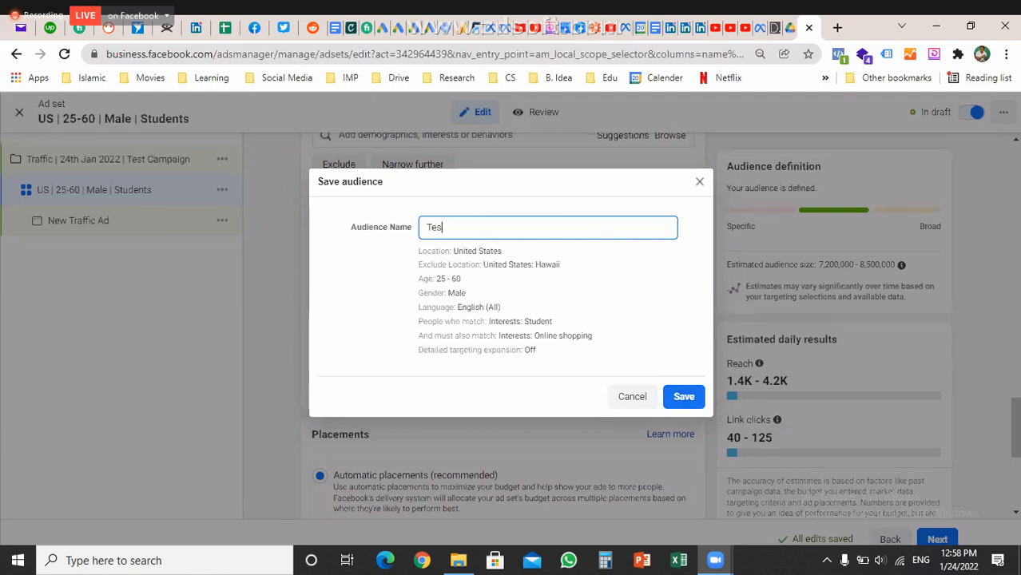
{"action": "type", "text": "t Audience1"}
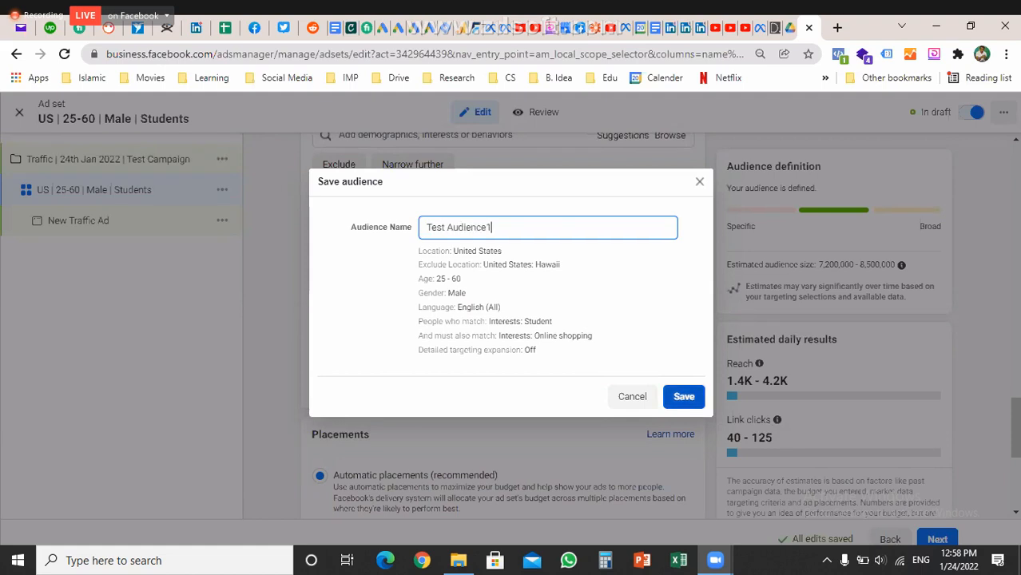
{"action": "left_click", "coordinate": [684, 396]}
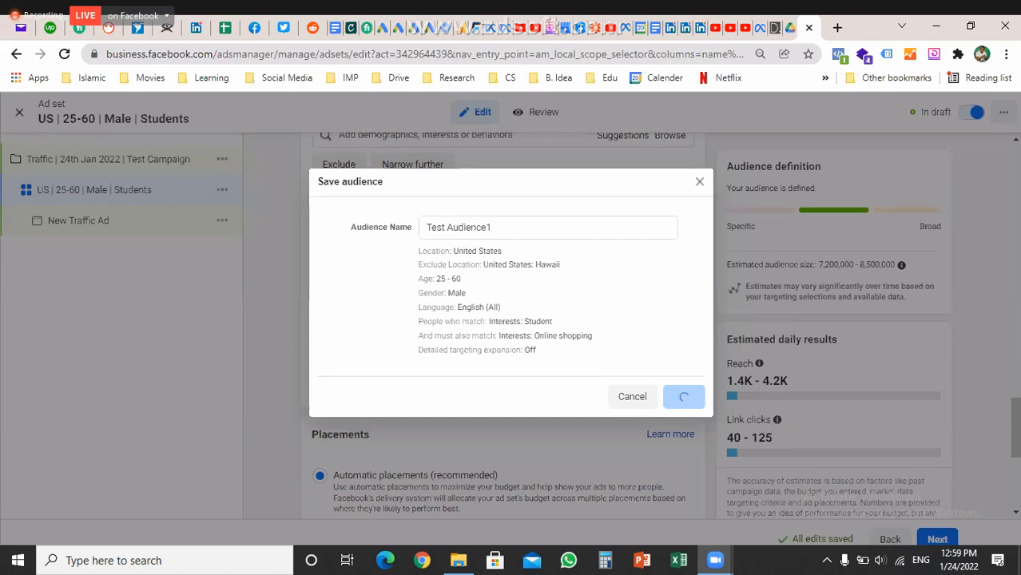
{"action": "scroll", "coordinate": [503, 319], "scroll_direction": "down", "scroll_amount": 3}
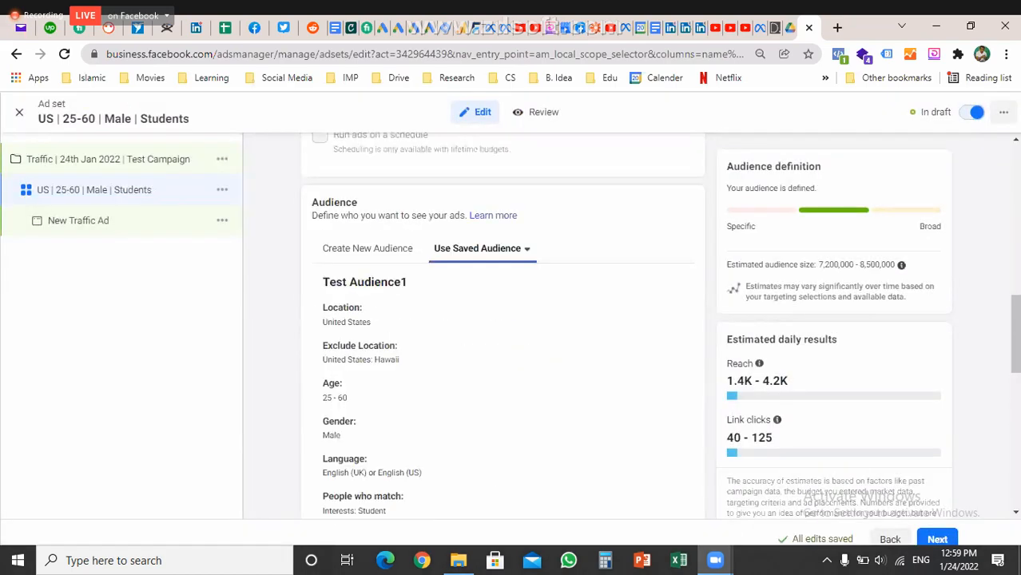
Check the saved audiences list, then switch back to creating a new audience
{"action": "left_click", "coordinate": [482, 248]}
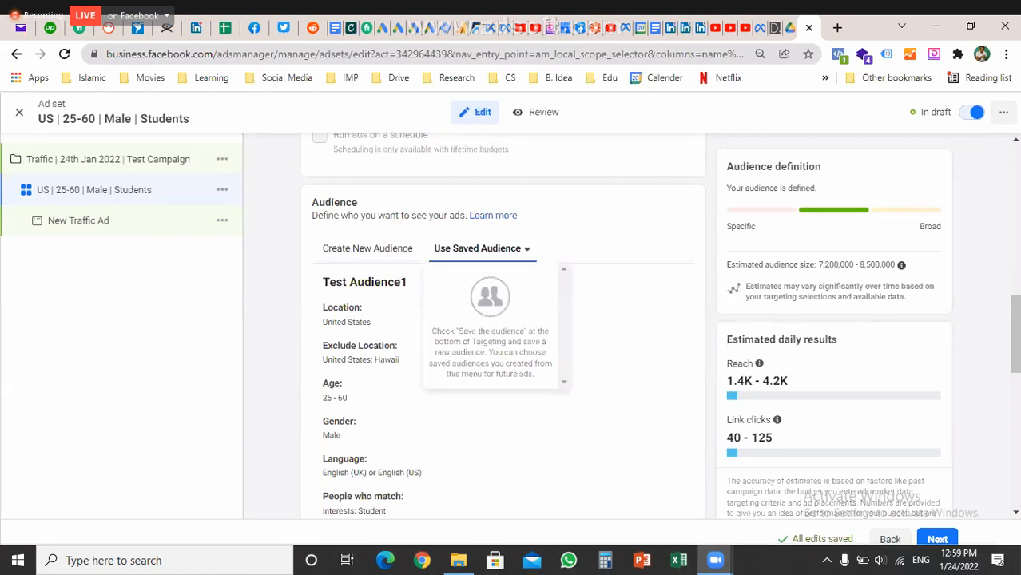
{"action": "key", "text": "Escape"}
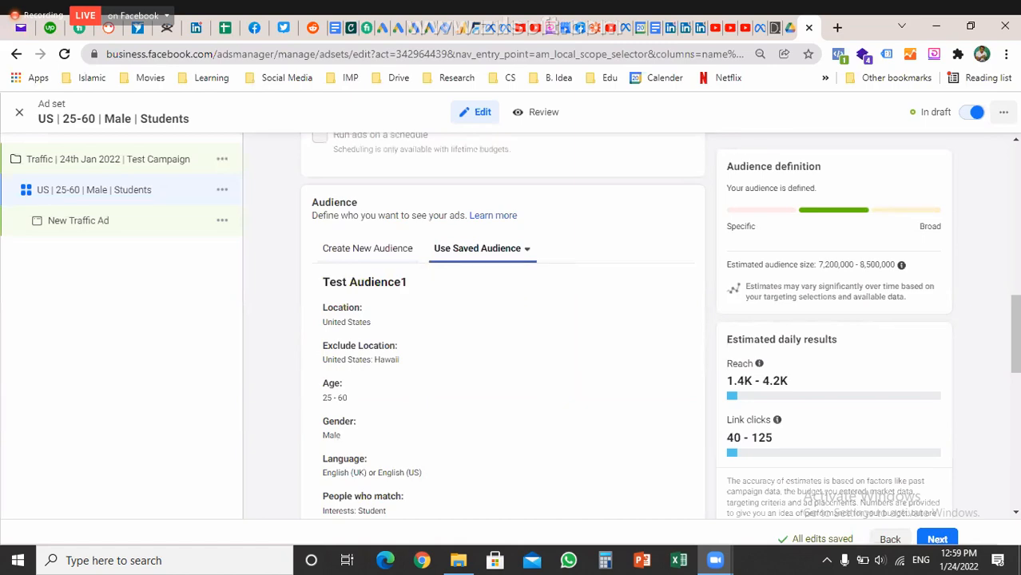
{"action": "left_click", "coordinate": [368, 247]}
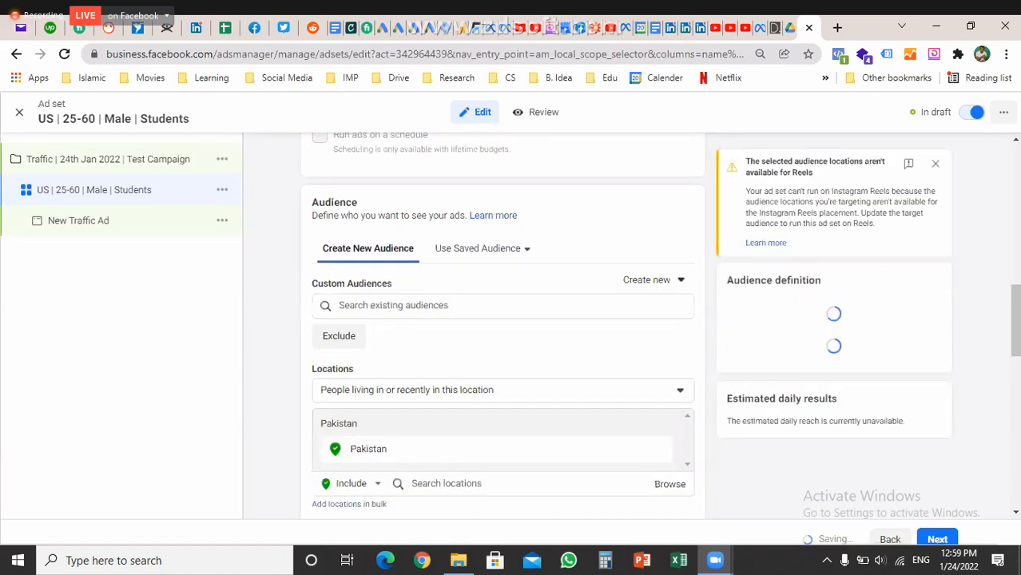
{"action": "scroll", "coordinate": [503, 319], "scroll_direction": "down", "scroll_amount": 3}
{"action": "scroll", "coordinate": [503, 320], "scroll_direction": "down", "scroll_amount": 1}
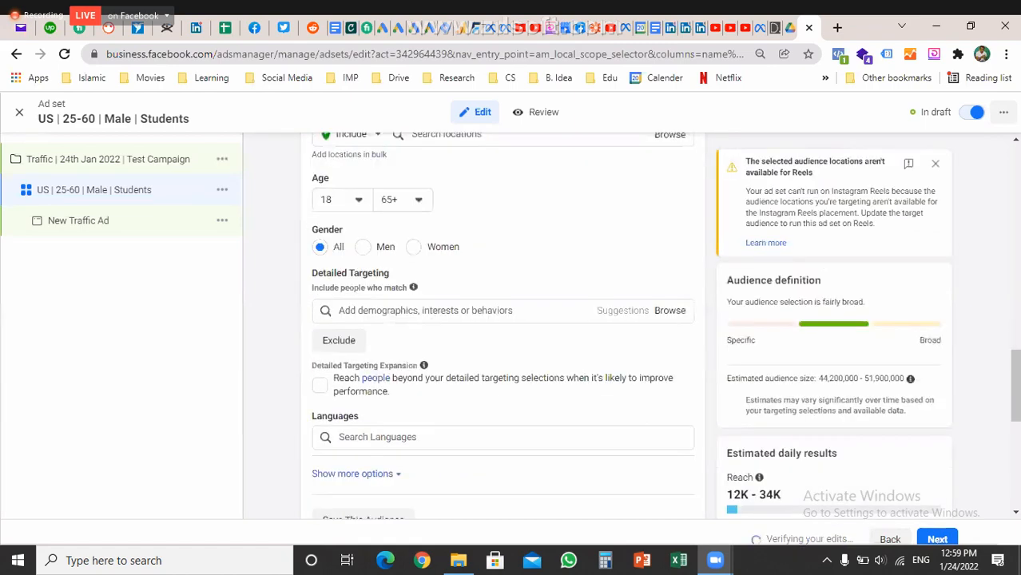
{"action": "scroll", "coordinate": [504, 319], "scroll_direction": "up", "scroll_amount": 3}
{"action": "scroll", "coordinate": [503, 319], "scroll_direction": "up", "scroll_amount": 1}
Apply the saved audience Test Audience1 to the ad set and review its details
{"action": "left_click", "coordinate": [477, 249]}
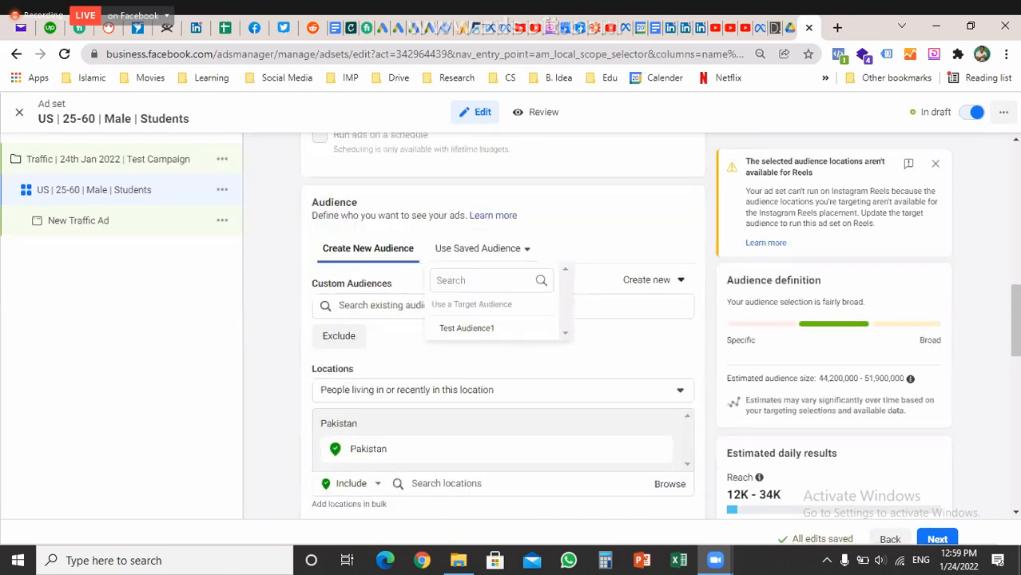
{"action": "left_click", "coordinate": [467, 327]}
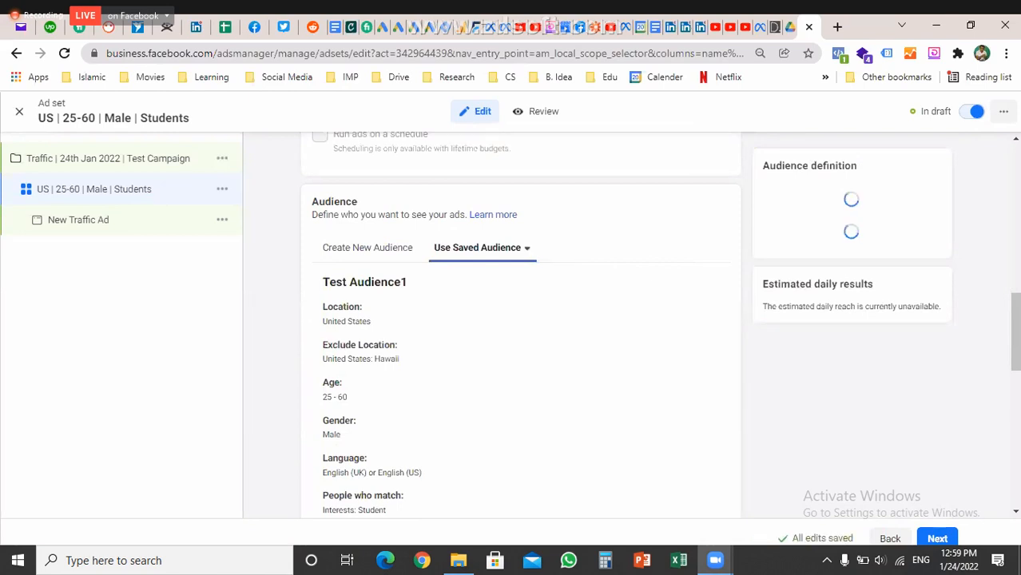
{"action": "scroll", "coordinate": [511, 319], "scroll_direction": "down", "scroll_amount": 1}
{"action": "scroll", "coordinate": [503, 320], "scroll_direction": "down", "scroll_amount": 3}
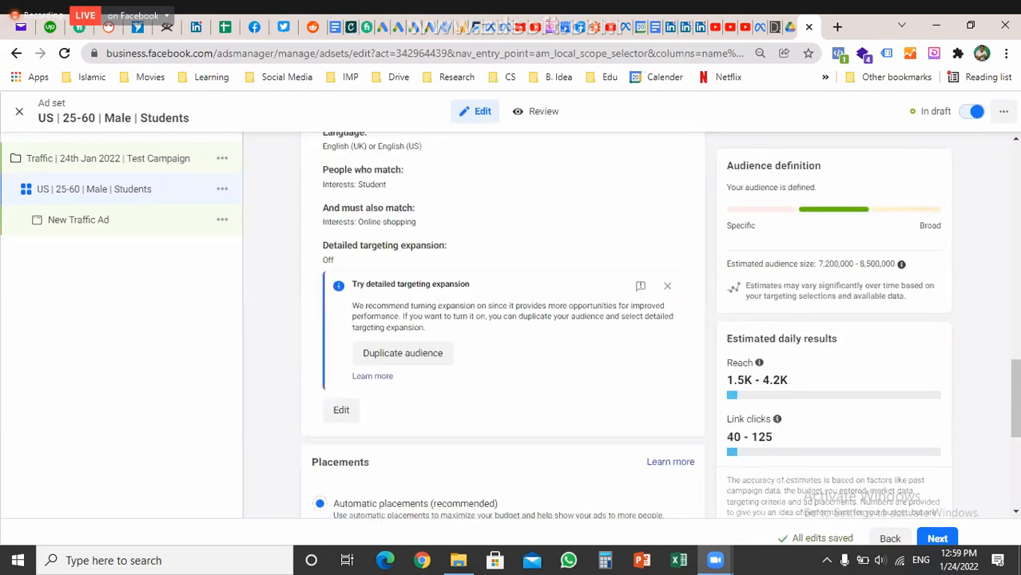
{"action": "scroll", "coordinate": [502, 320], "scroll_direction": "down", "scroll_amount": 2}
{"action": "scroll", "coordinate": [503, 319], "scroll_direction": "down", "scroll_amount": 1}
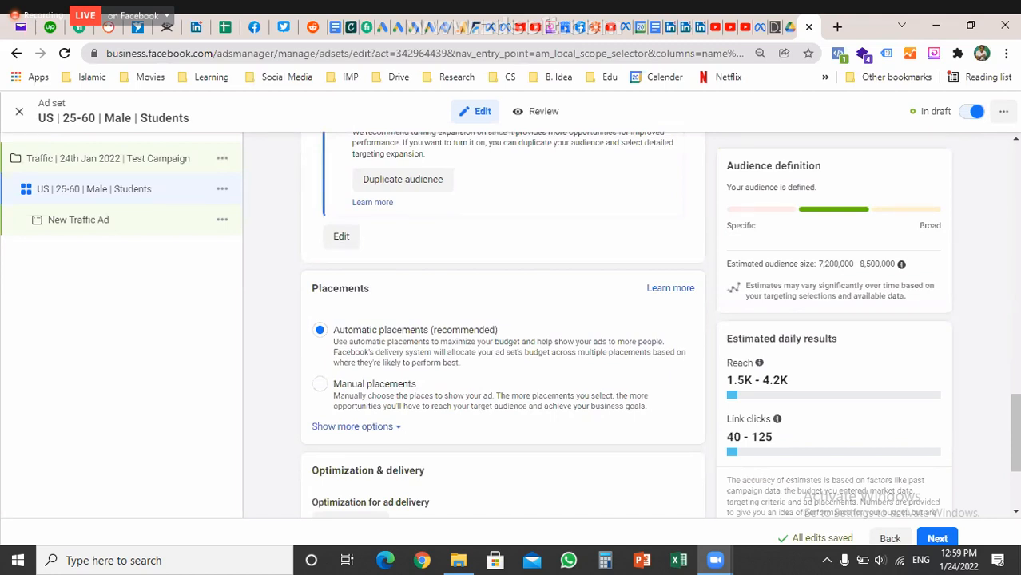
Switch to Manual placements and uncheck Desktop so only Mobile devices remain
{"action": "left_click", "coordinate": [319, 383]}
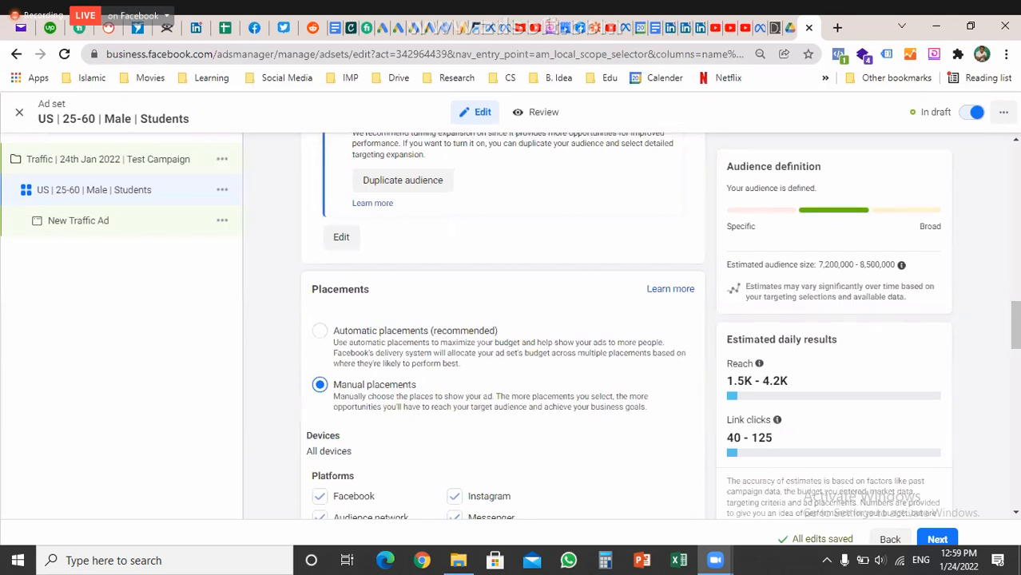
{"action": "scroll", "coordinate": [503, 319], "scroll_direction": "down", "scroll_amount": 2}
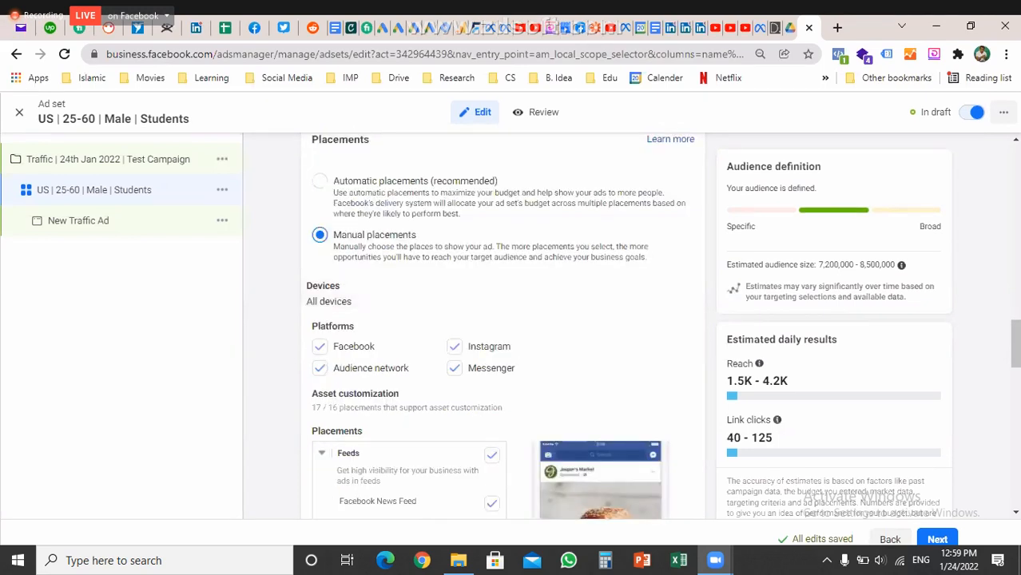
{"action": "left_click", "coordinate": [500, 307]}
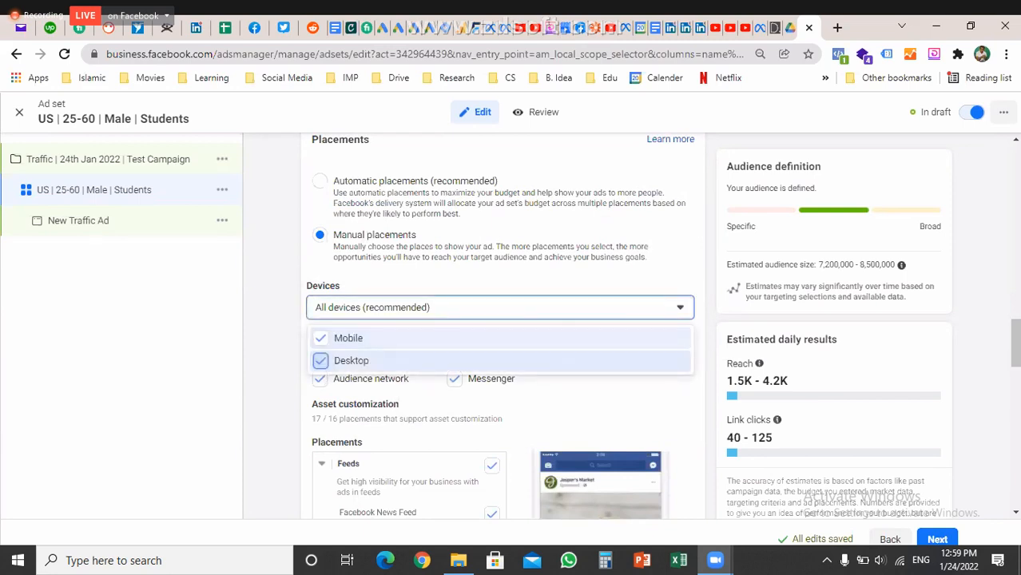
{"action": "left_click", "coordinate": [321, 361]}
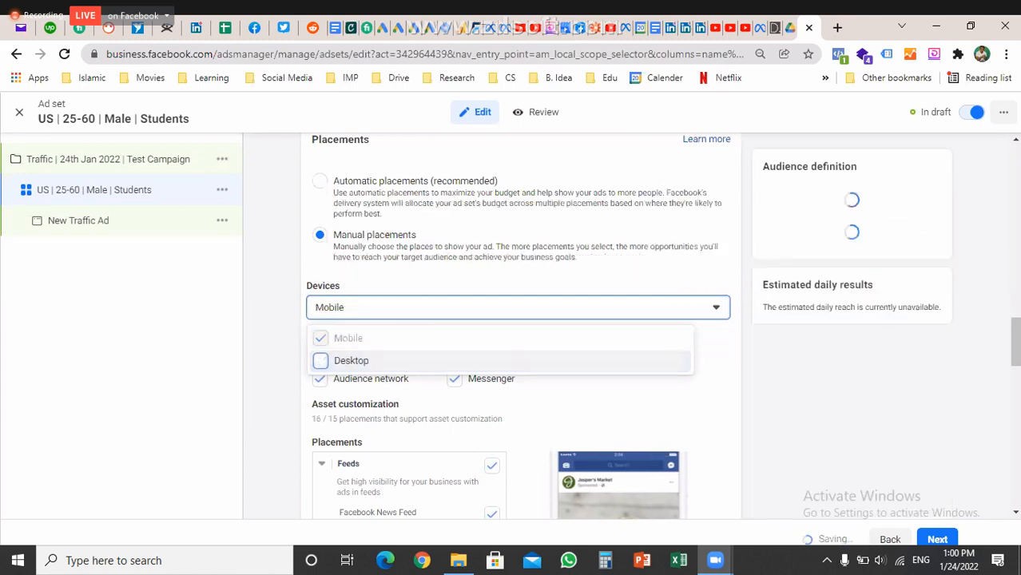
{"action": "key", "text": "Escape"}
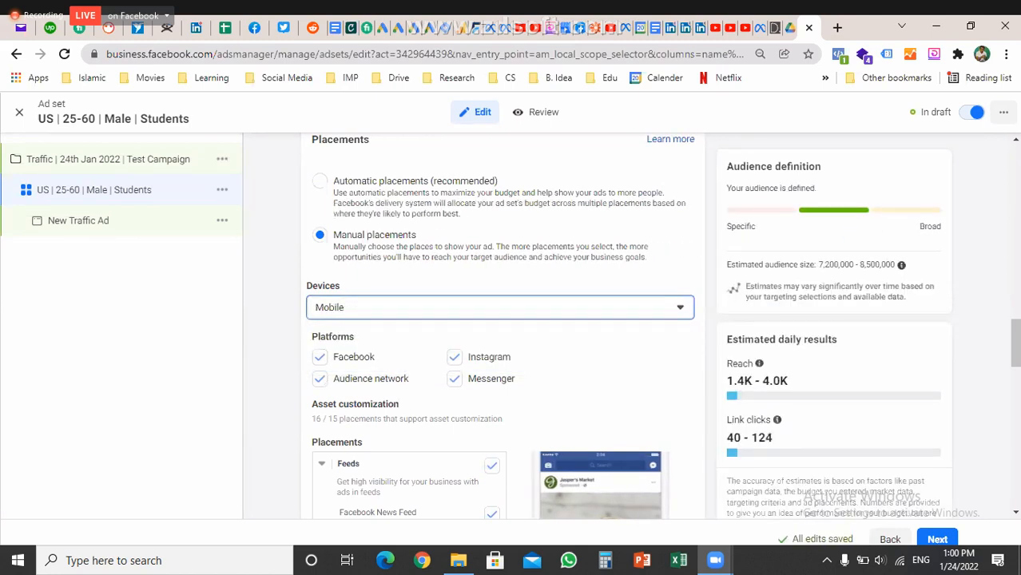
Uncheck Audience Network and Messenger, leaving Facebook and Instagram as the only platforms
{"action": "scroll", "coordinate": [501, 336], "scroll_direction": "down", "scroll_amount": 1}
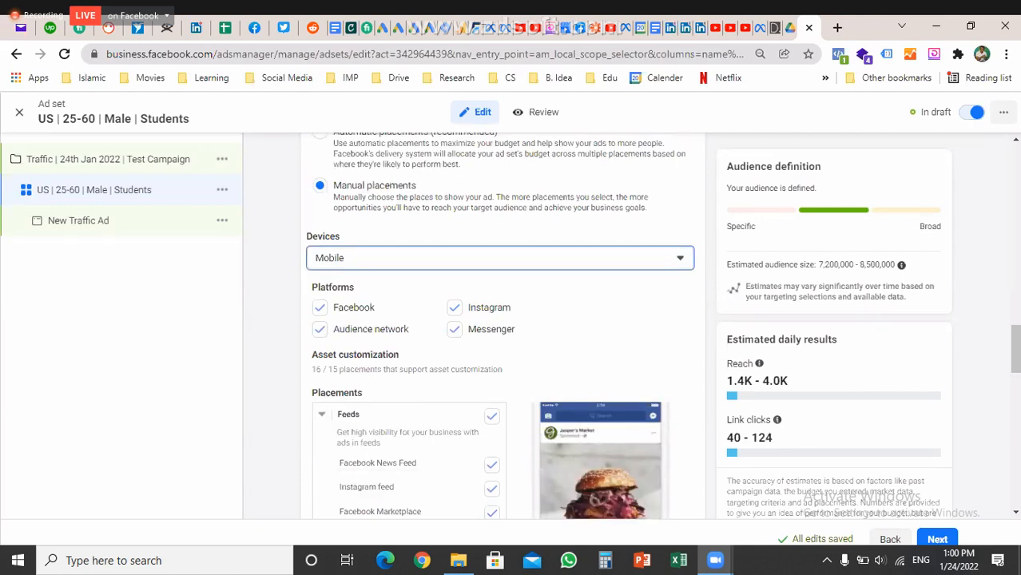
{"action": "scroll", "coordinate": [500, 336], "scroll_direction": "down", "scroll_amount": 1}
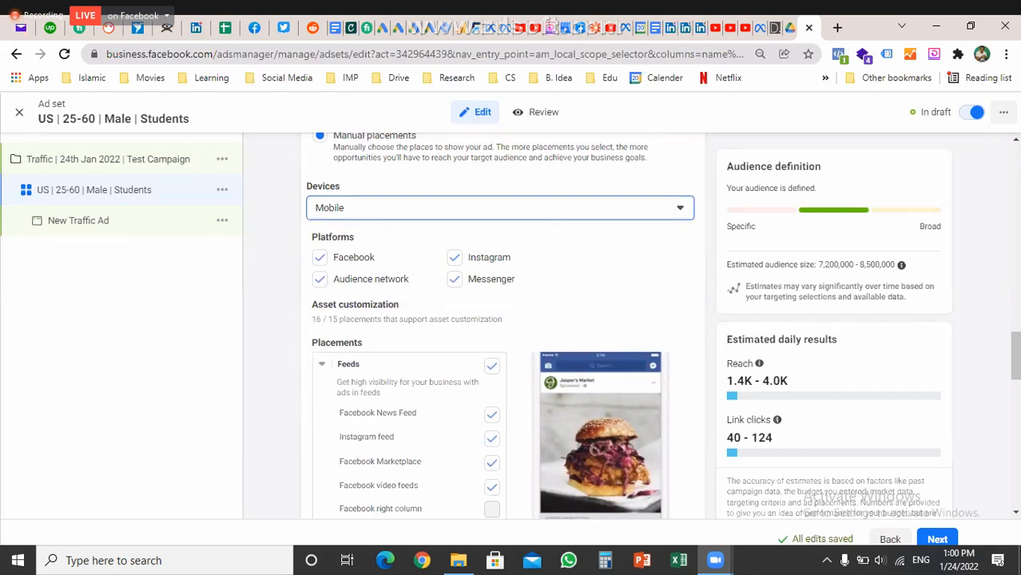
{"action": "left_click", "coordinate": [319, 279]}
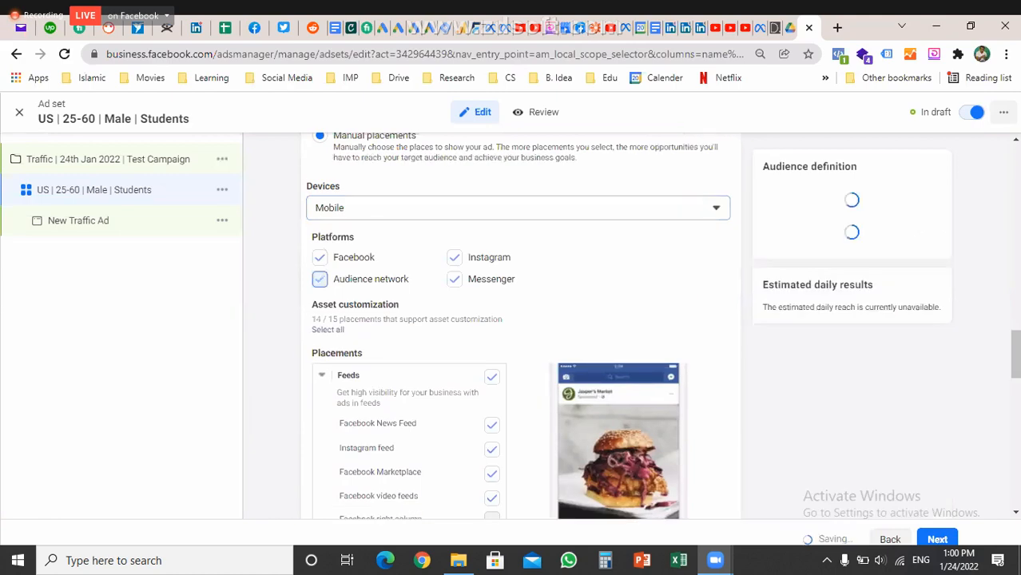
{"action": "left_click", "coordinate": [454, 279]}
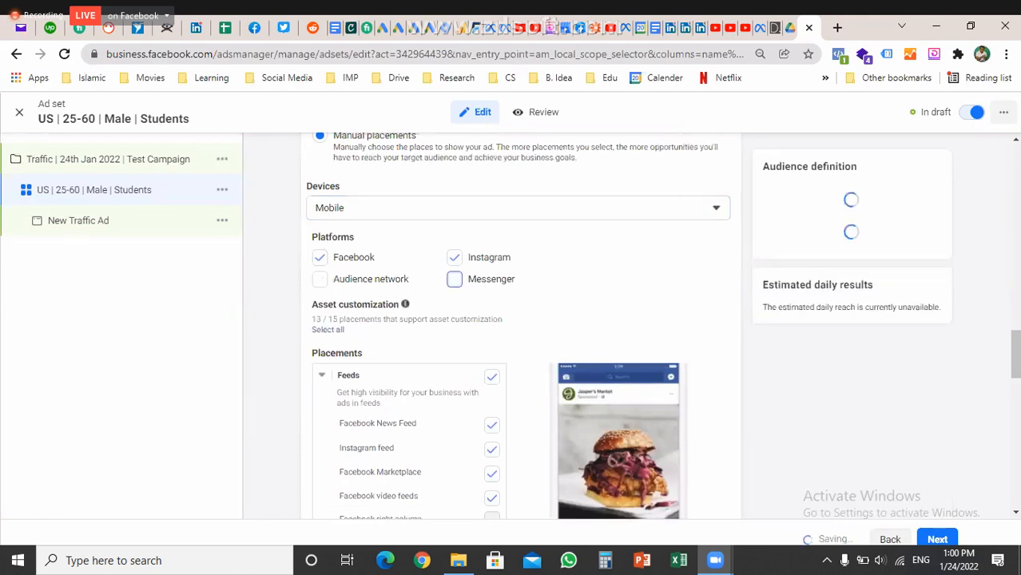
{"action": "scroll", "coordinate": [511, 320], "scroll_direction": "down", "scroll_amount": 2}
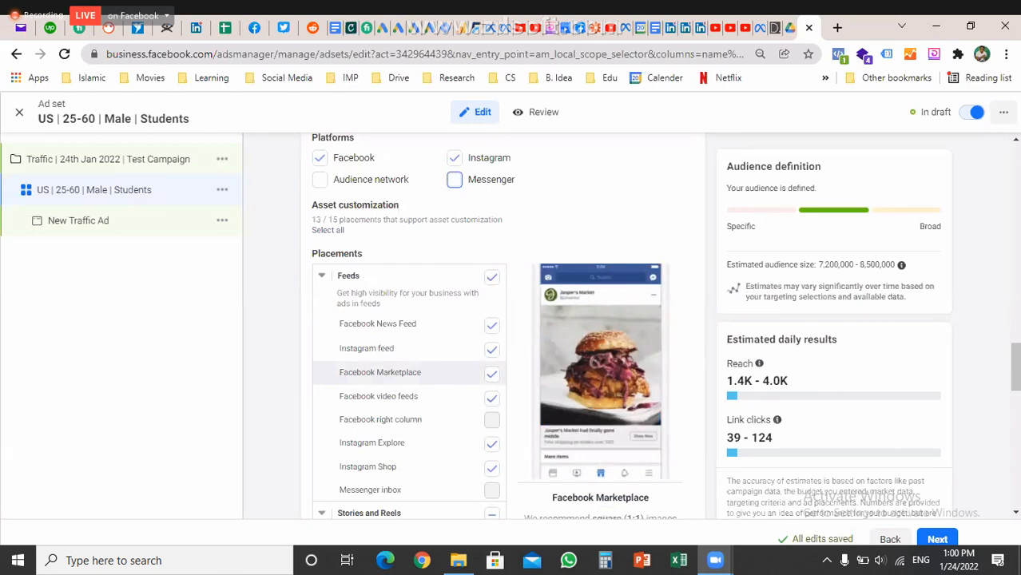
{"action": "scroll", "coordinate": [503, 328], "scroll_direction": "up", "scroll_amount": 1}
{"action": "scroll", "coordinate": [503, 328], "scroll_direction": "up", "scroll_amount": 2}
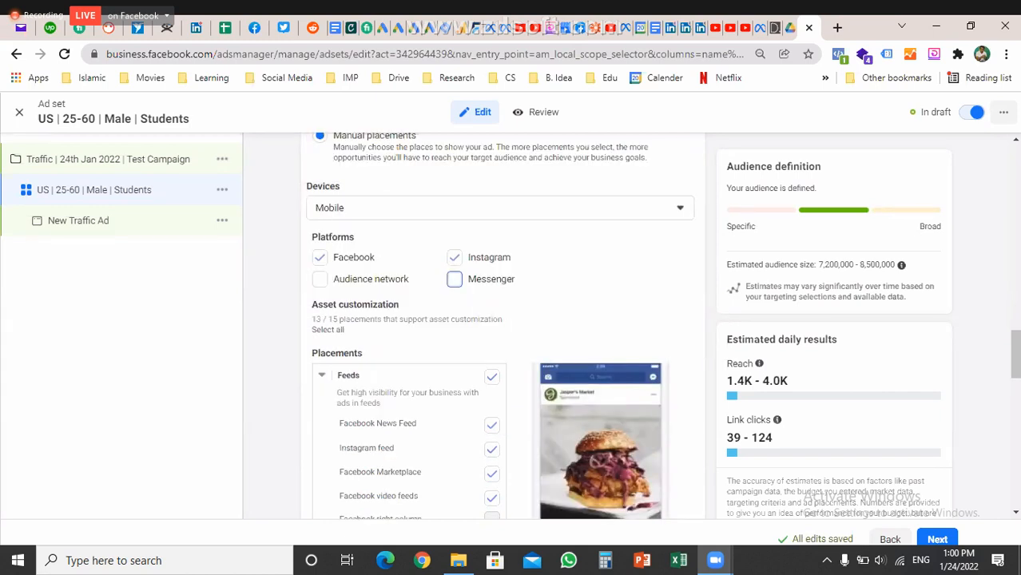
{"action": "scroll", "coordinate": [399, 362], "scroll_direction": "down", "scroll_amount": 5}
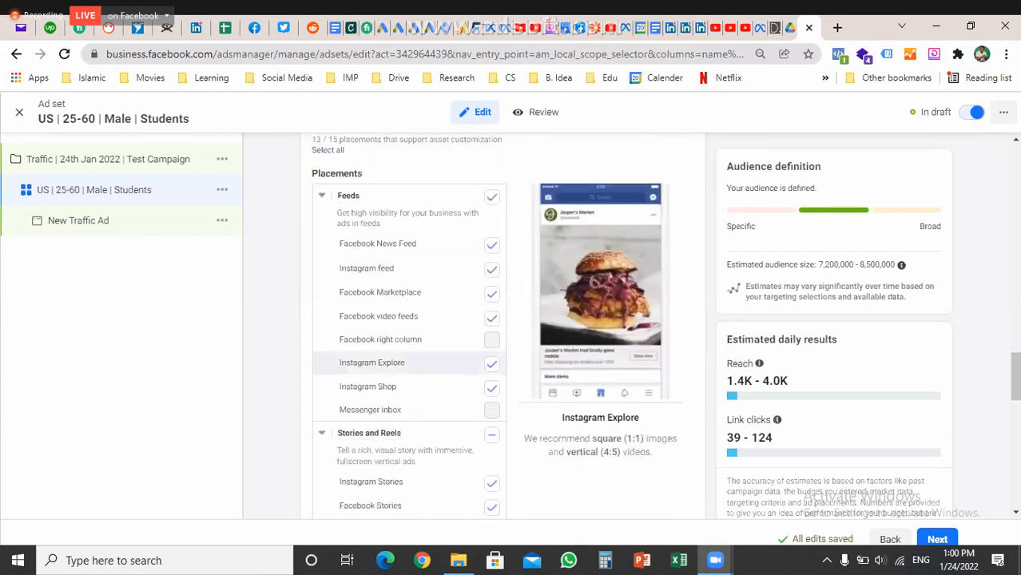
{"action": "scroll", "coordinate": [400, 362], "scroll_direction": "down", "scroll_amount": 1}
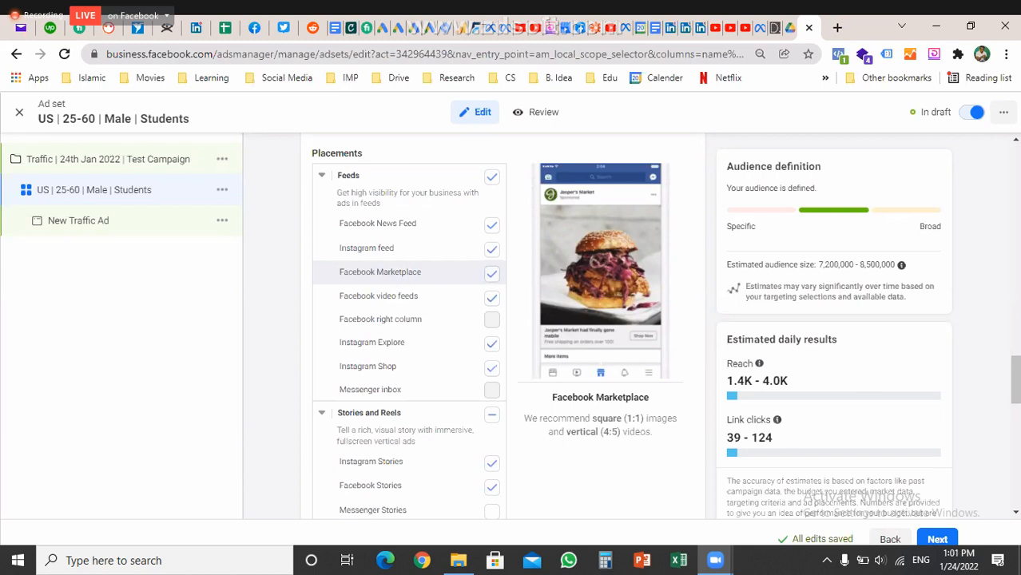
Remove the Facebook Marketplace, Instagram Explore, Instagram Shop, In-stream and Reels overlay placements
{"action": "left_click", "coordinate": [492, 273]}
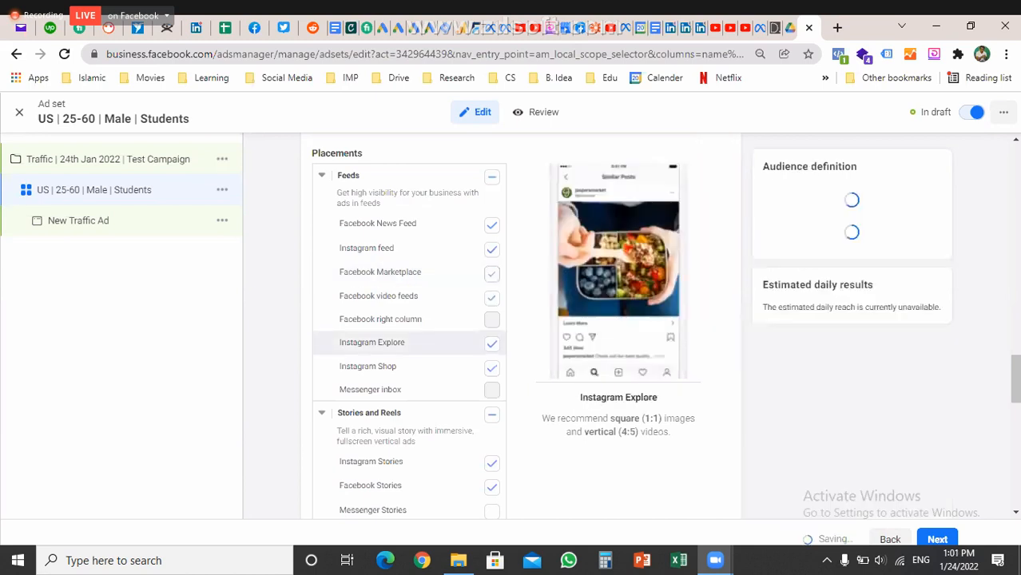
{"action": "left_click", "coordinate": [492, 343]}
{"action": "left_click", "coordinate": [491, 369]}
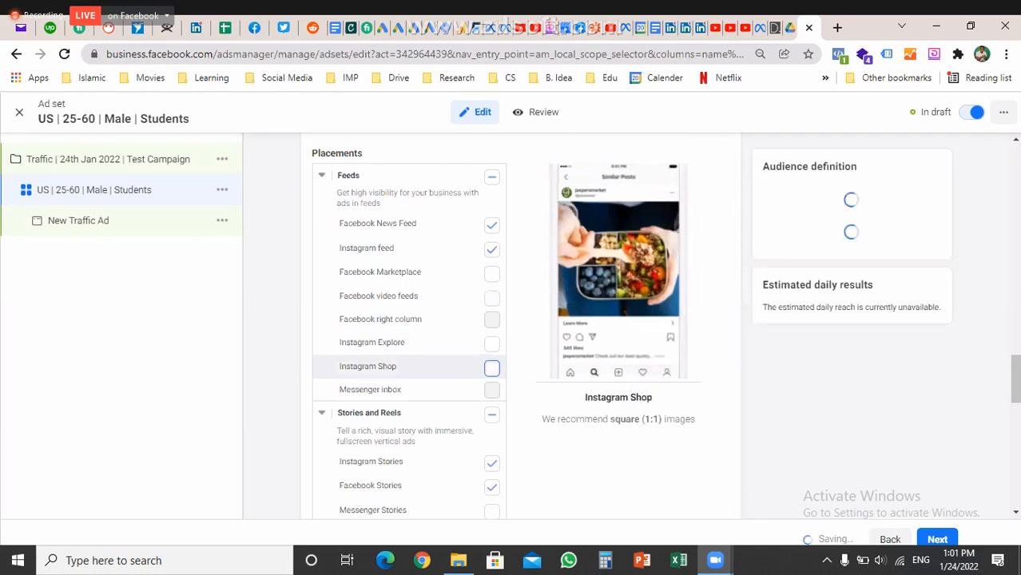
{"action": "scroll", "coordinate": [408, 328], "scroll_direction": "down", "scroll_amount": 3}
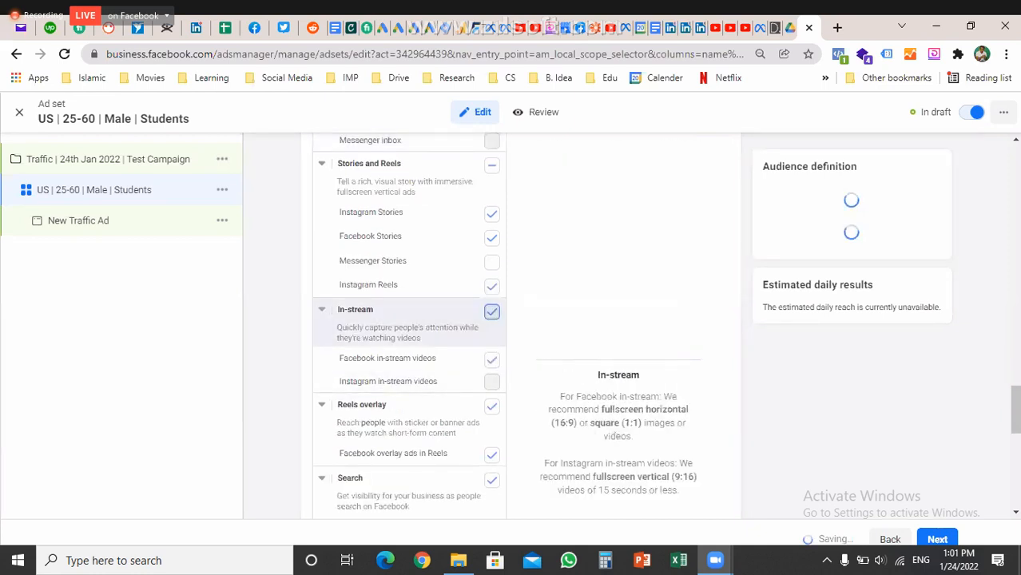
{"action": "left_click", "coordinate": [492, 312]}
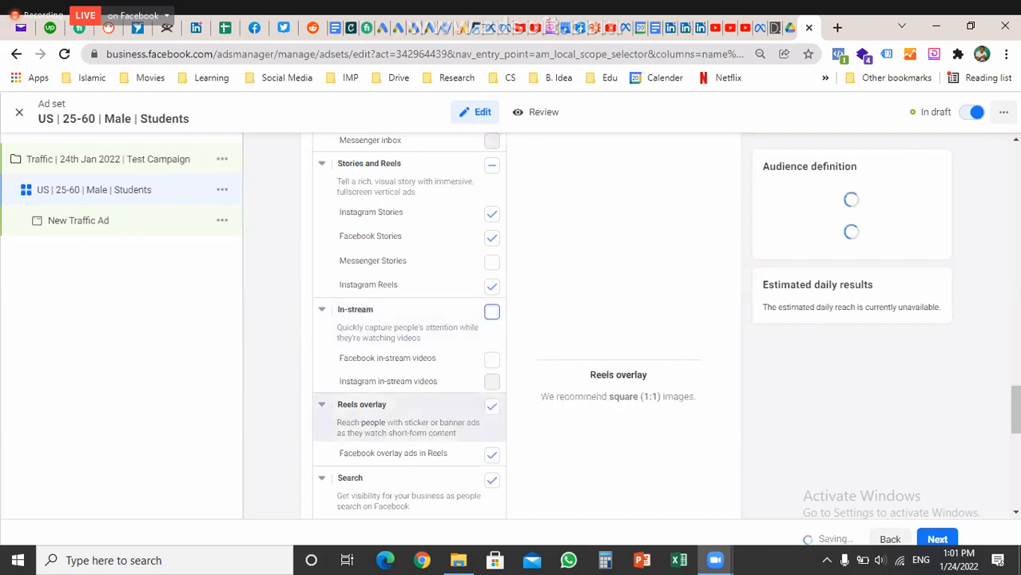
{"action": "left_click", "coordinate": [491, 406]}
Remove the Search and In-article placements and review the remaining placements
{"action": "scroll", "coordinate": [492, 406], "scroll_direction": "down", "scroll_amount": 2}
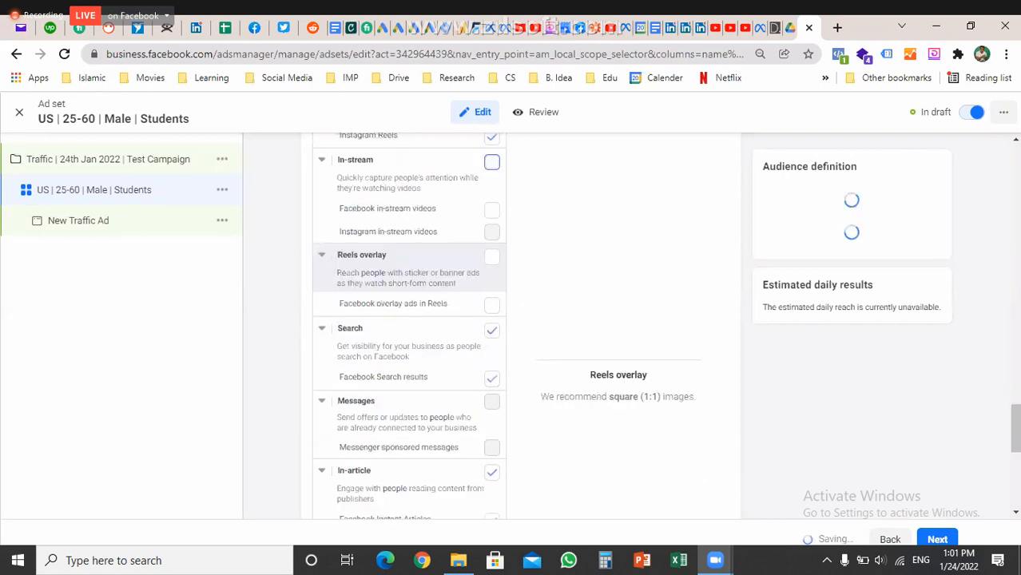
{"action": "left_click", "coordinate": [492, 329]}
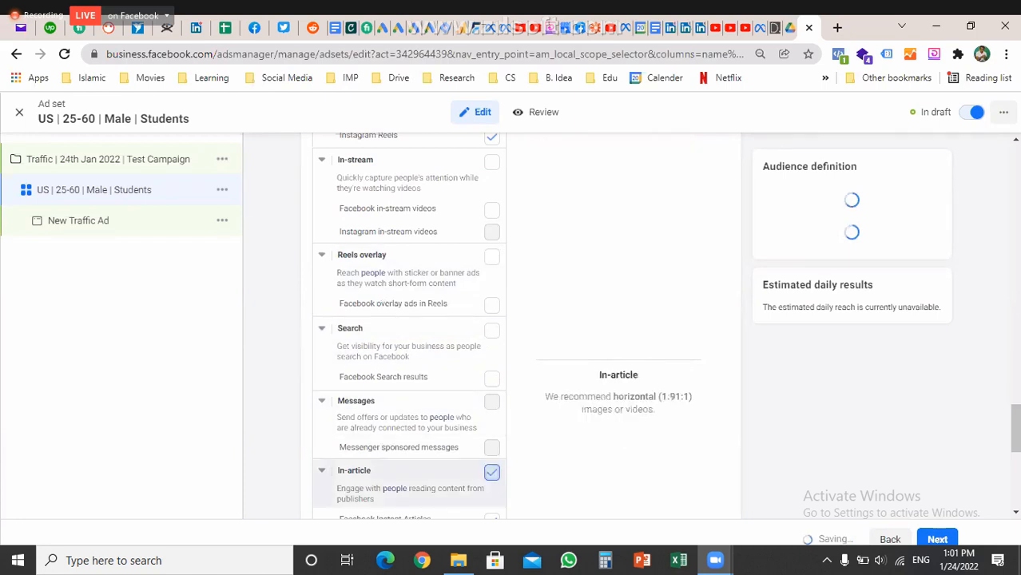
{"action": "left_click", "coordinate": [491, 472]}
{"action": "scroll", "coordinate": [491, 472], "scroll_direction": "down", "scroll_amount": 1}
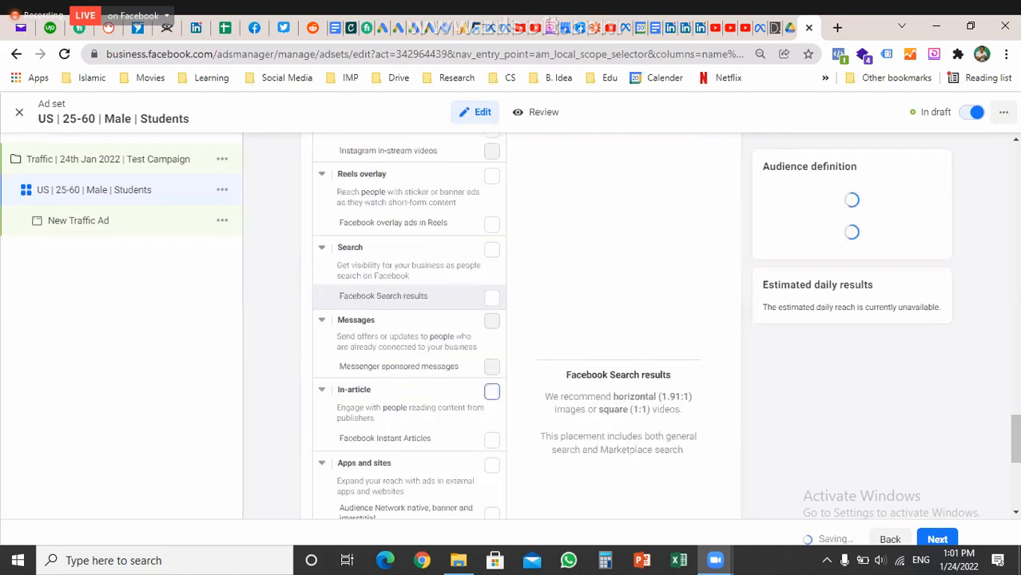
{"action": "scroll", "coordinate": [409, 369], "scroll_direction": "down", "scroll_amount": 1}
{"action": "scroll", "coordinate": [409, 366], "scroll_direction": "up", "scroll_amount": 5}
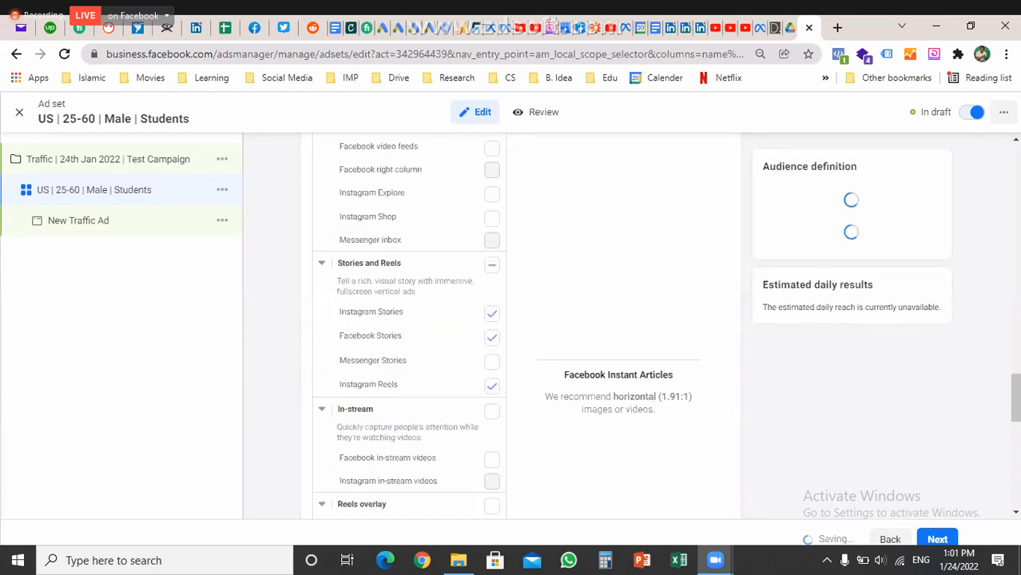
{"action": "scroll", "coordinate": [409, 364], "scroll_direction": "up", "scroll_amount": 3}
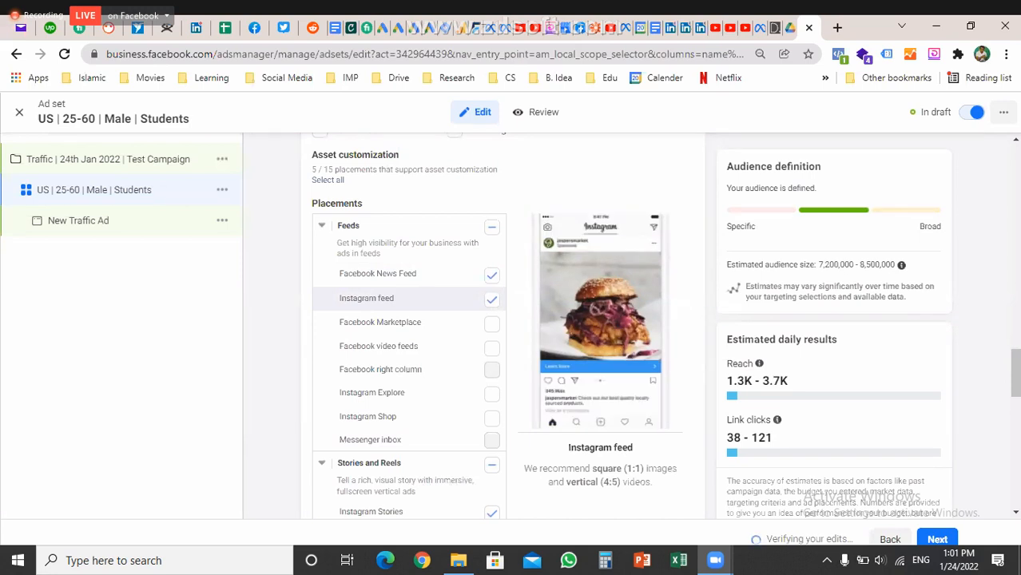
{"action": "scroll", "coordinate": [408, 319], "scroll_direction": "down", "scroll_amount": 4}
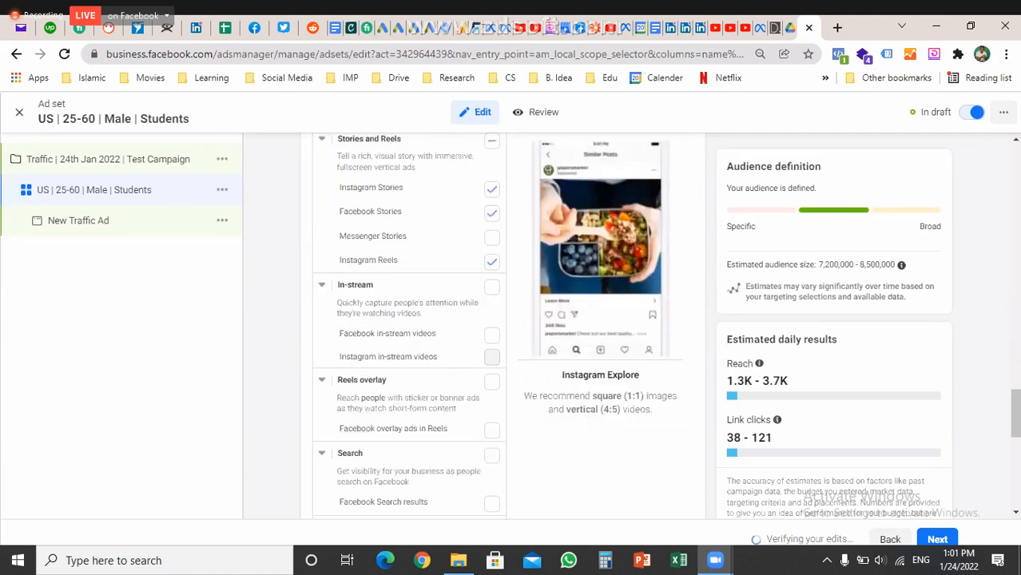
{"action": "scroll", "coordinate": [503, 320], "scroll_direction": "down", "scroll_amount": 2}
{"action": "scroll", "coordinate": [503, 320], "scroll_direction": "down", "scroll_amount": 1}
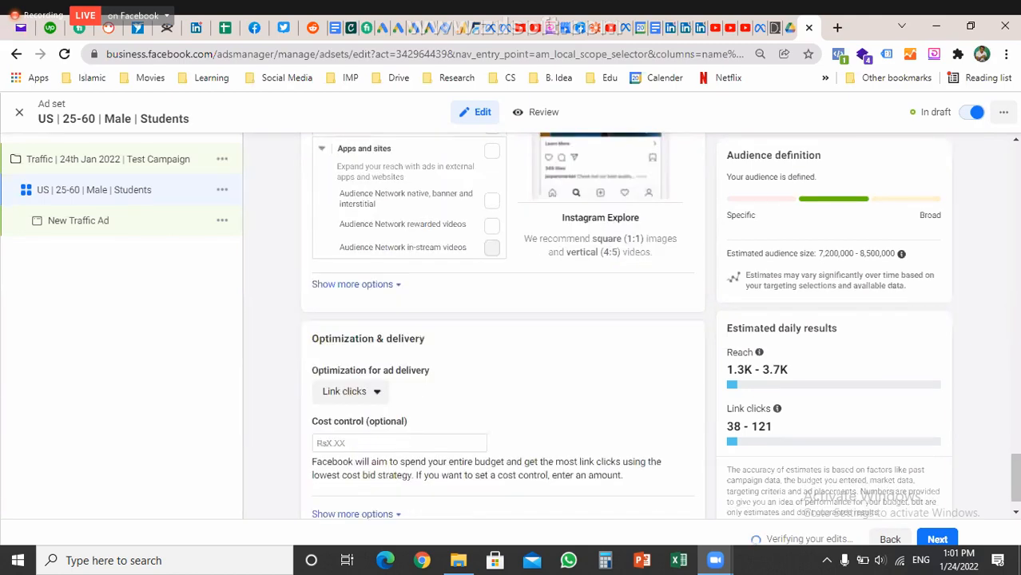
{"action": "scroll", "coordinate": [504, 320], "scroll_direction": "down", "scroll_amount": 1}
Under the extra placement options, edit specific mobile devices to target Android devices only
{"action": "left_click", "coordinate": [357, 281]}
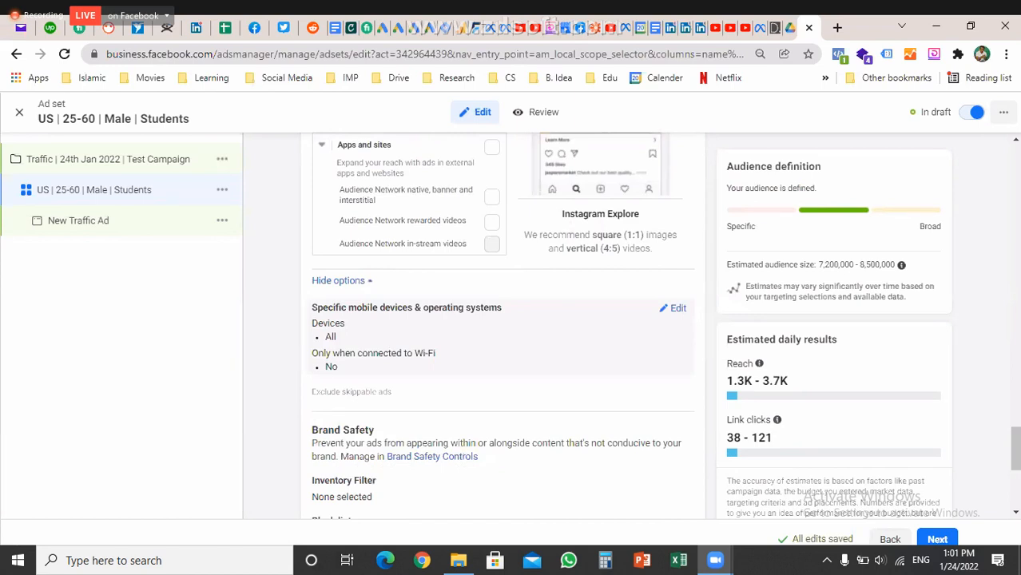
{"action": "left_click", "coordinate": [677, 308]}
{"action": "left_click", "coordinate": [677, 328]}
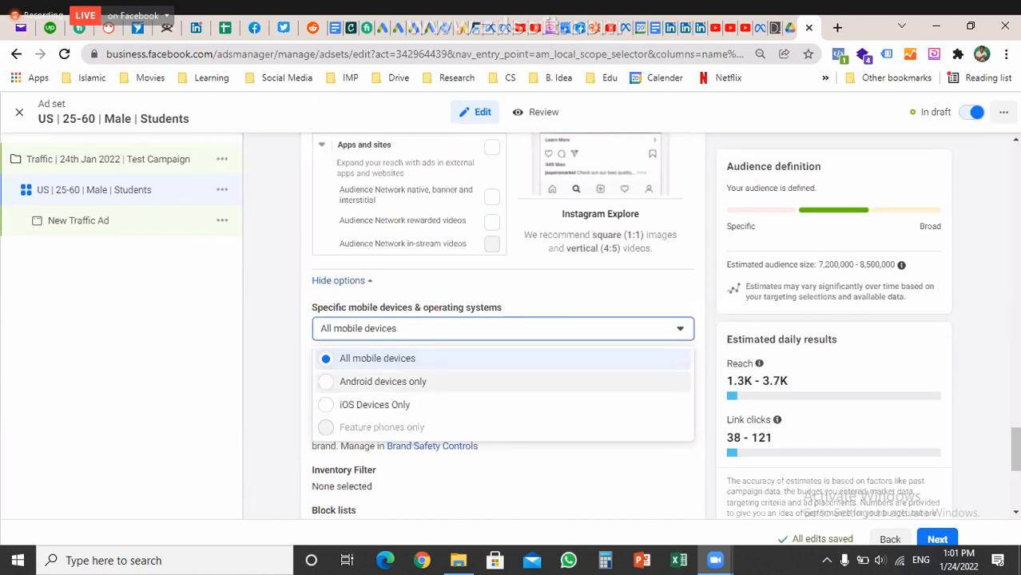
{"action": "left_click", "coordinate": [383, 381]}
Set the minimum Android OS version to 4.1 Jelly Bean and save the edits
{"action": "scroll", "coordinate": [521, 319], "scroll_direction": "down", "scroll_amount": 1}
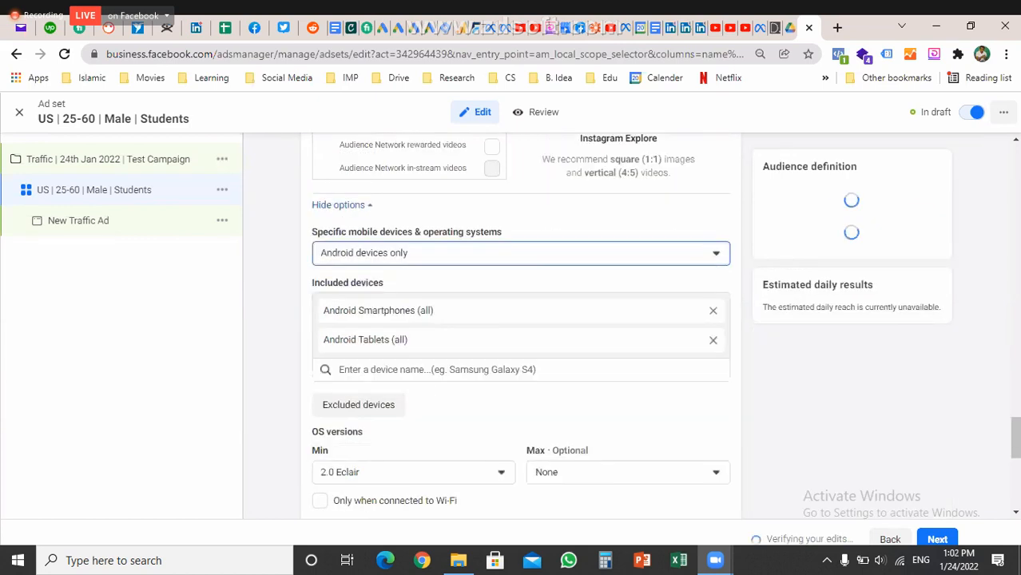
{"action": "scroll", "coordinate": [521, 336], "scroll_direction": "down", "scroll_amount": 1}
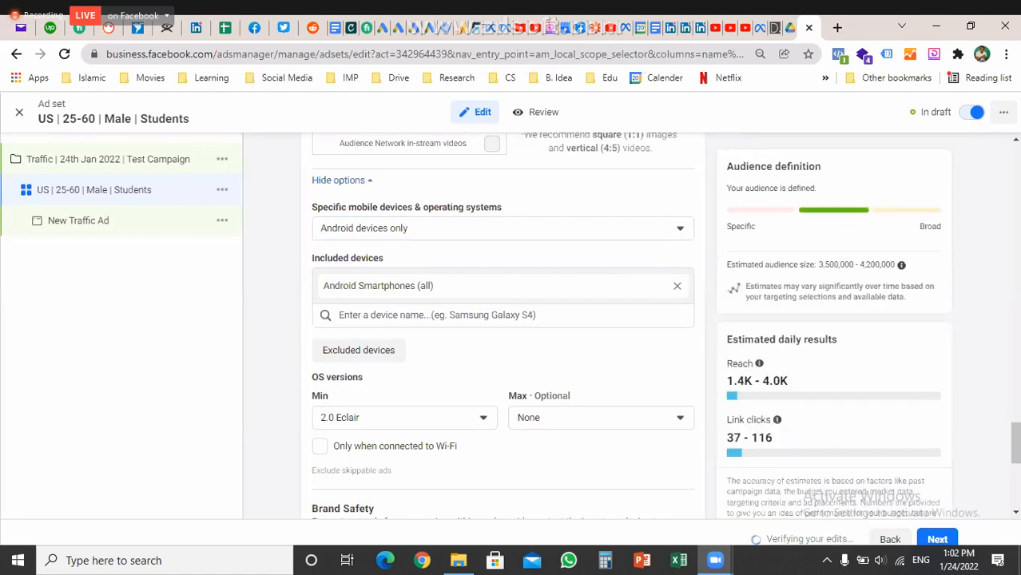
{"action": "scroll", "coordinate": [502, 319], "scroll_direction": "down", "scroll_amount": 2}
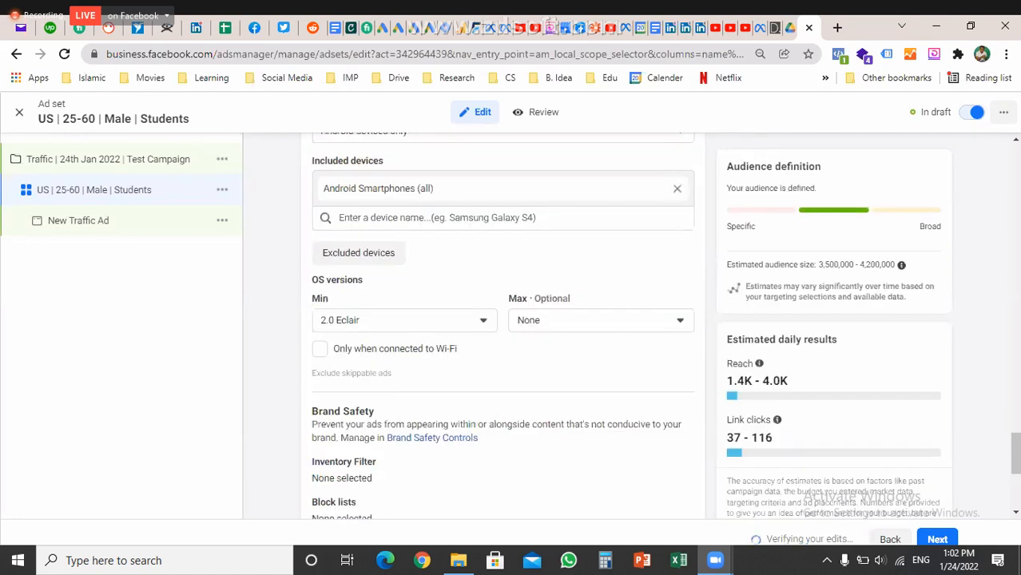
{"action": "left_click", "coordinate": [404, 320]}
{"action": "scroll", "coordinate": [405, 367], "scroll_direction": "down", "scroll_amount": 1}
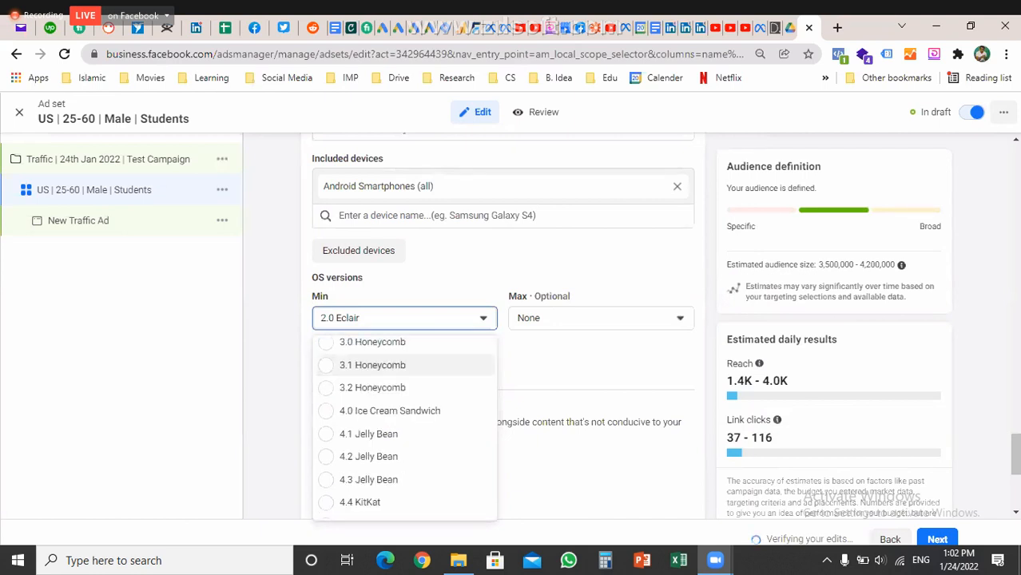
{"action": "left_click", "coordinate": [369, 432]}
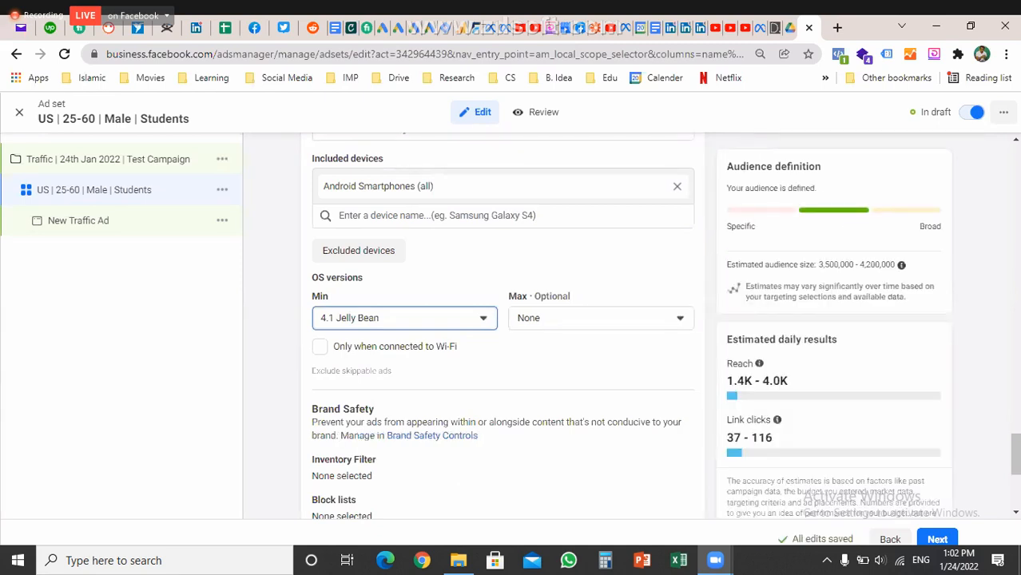
{"action": "left_click", "coordinate": [824, 265]}
{"action": "scroll", "coordinate": [825, 265], "scroll_direction": "down", "scroll_amount": 2}
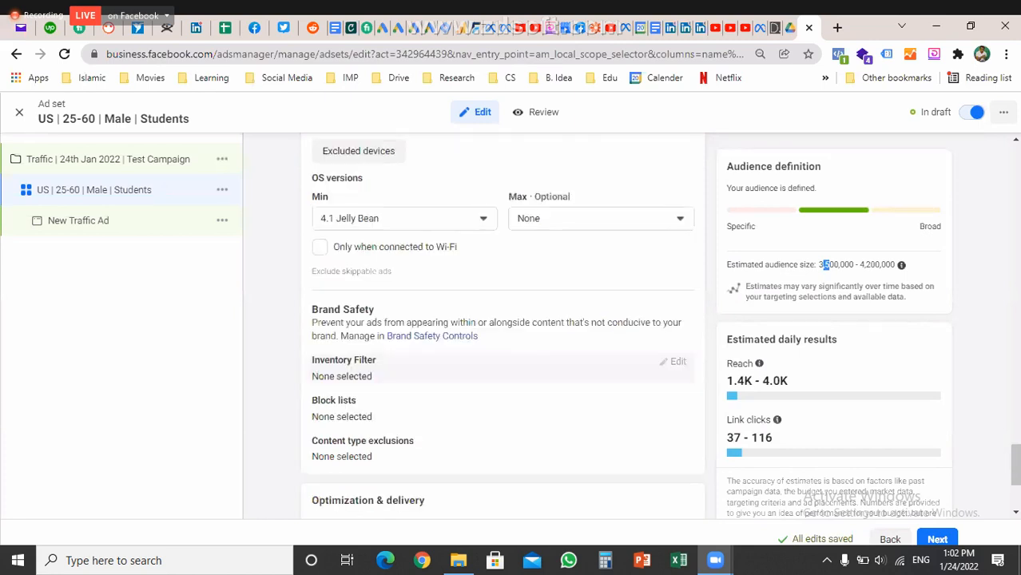
{"action": "mouse_move", "coordinate": [382, 359]}
{"action": "mouse_move", "coordinate": [362, 399]}
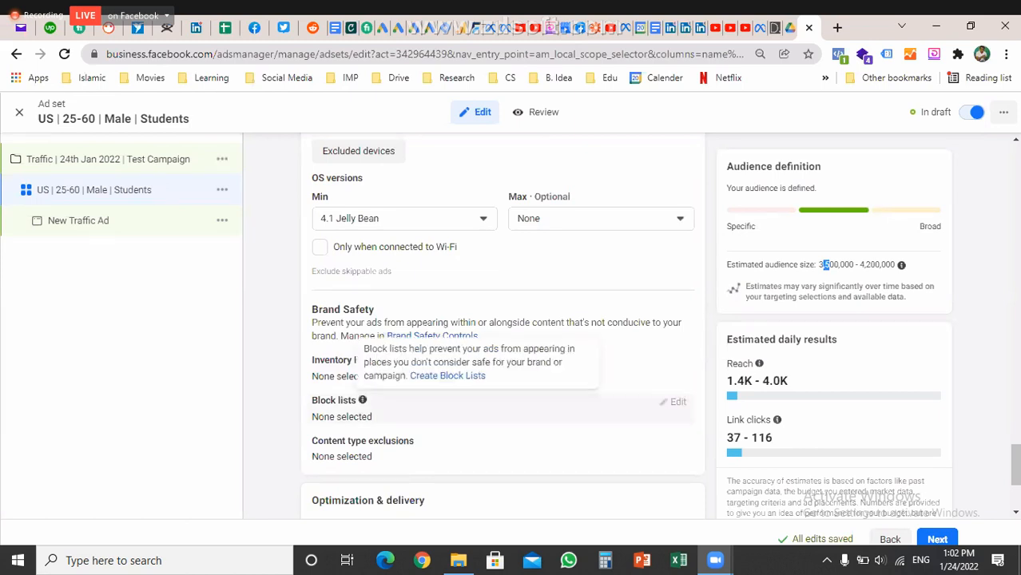
{"action": "scroll", "coordinate": [362, 400], "scroll_direction": "up", "scroll_amount": 10}
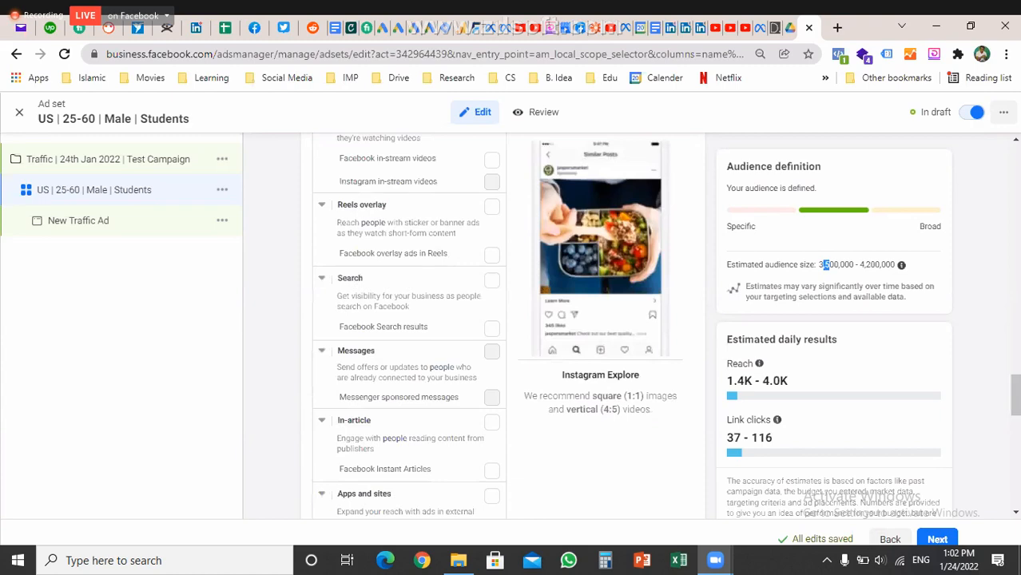
{"action": "scroll", "coordinate": [500, 327], "scroll_direction": "up", "scroll_amount": 5}
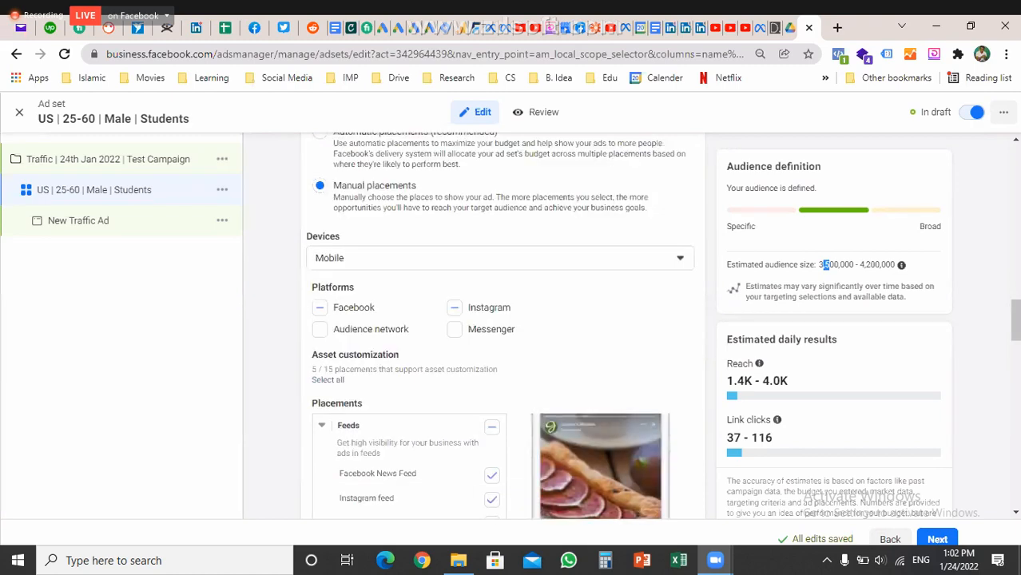
{"action": "scroll", "coordinate": [502, 328], "scroll_direction": "down", "scroll_amount": 10}
{"action": "scroll", "coordinate": [502, 328], "scroll_direction": "down", "scroll_amount": 4}
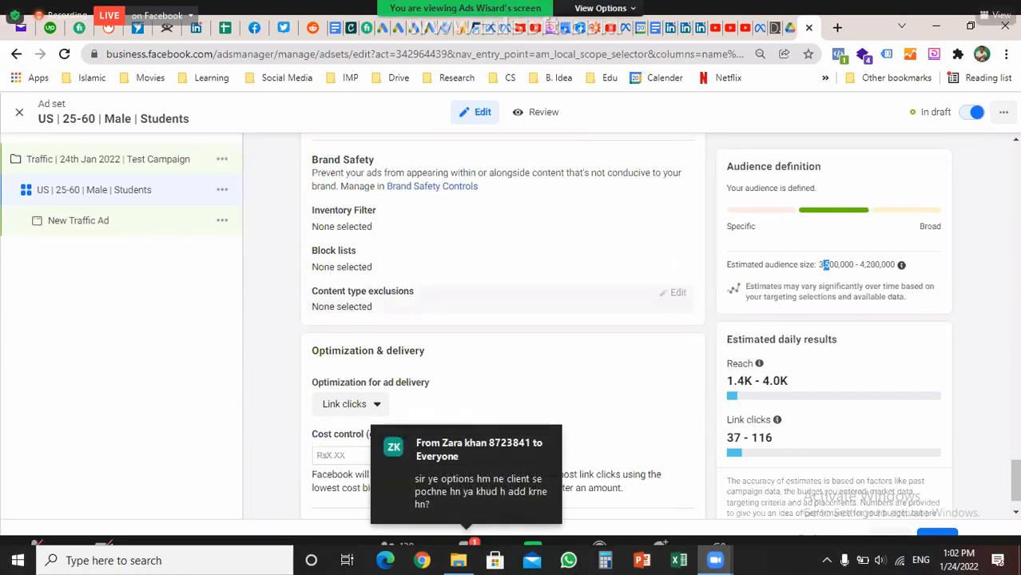
{"action": "scroll", "coordinate": [659, 325], "scroll_direction": "down", "scroll_amount": 1}
{"action": "scroll", "coordinate": [660, 325], "scroll_direction": "down", "scroll_amount": 1}
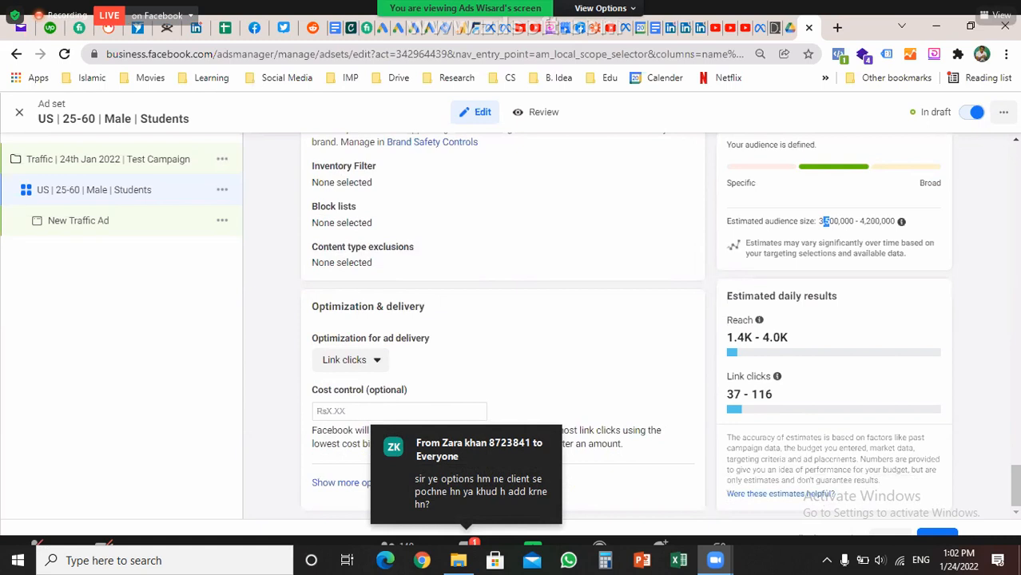
Keep Link clicks as the delivery optimization and Impression as the charging basis
{"action": "left_click", "coordinate": [350, 360]}
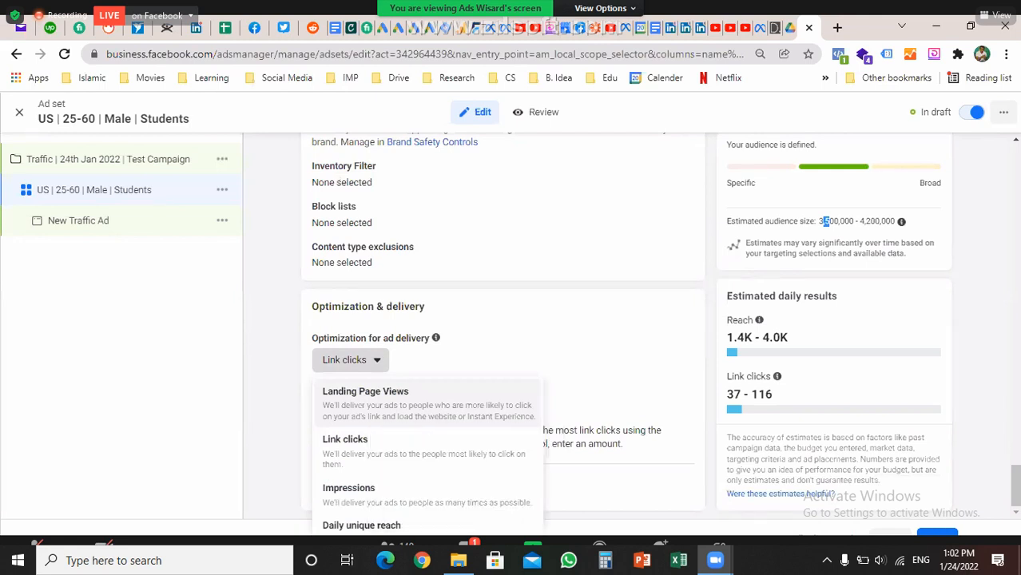
{"action": "scroll", "coordinate": [427, 457], "scroll_direction": "down", "scroll_amount": 1}
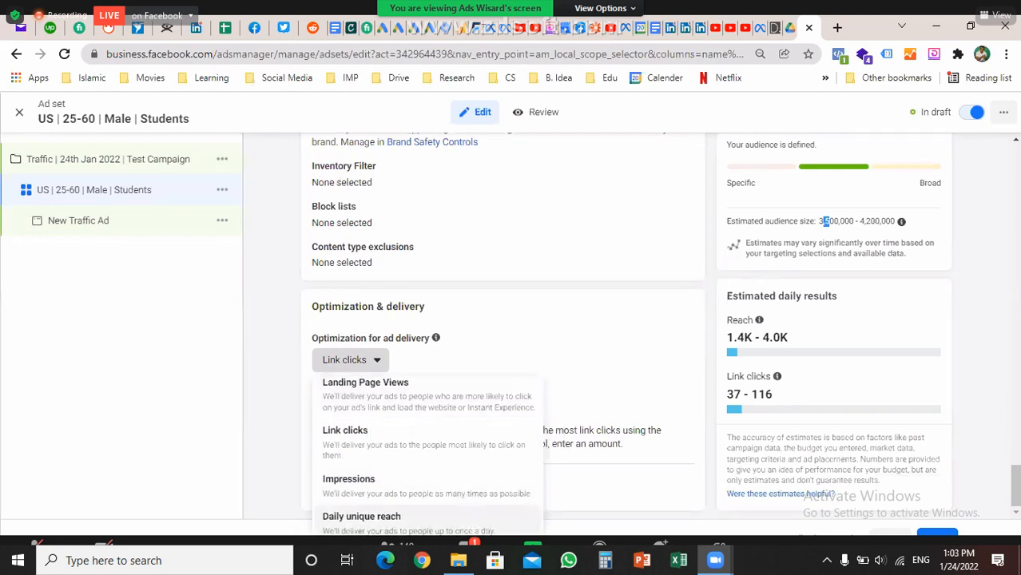
{"action": "scroll", "coordinate": [427, 457], "scroll_direction": "up", "scroll_amount": 1}
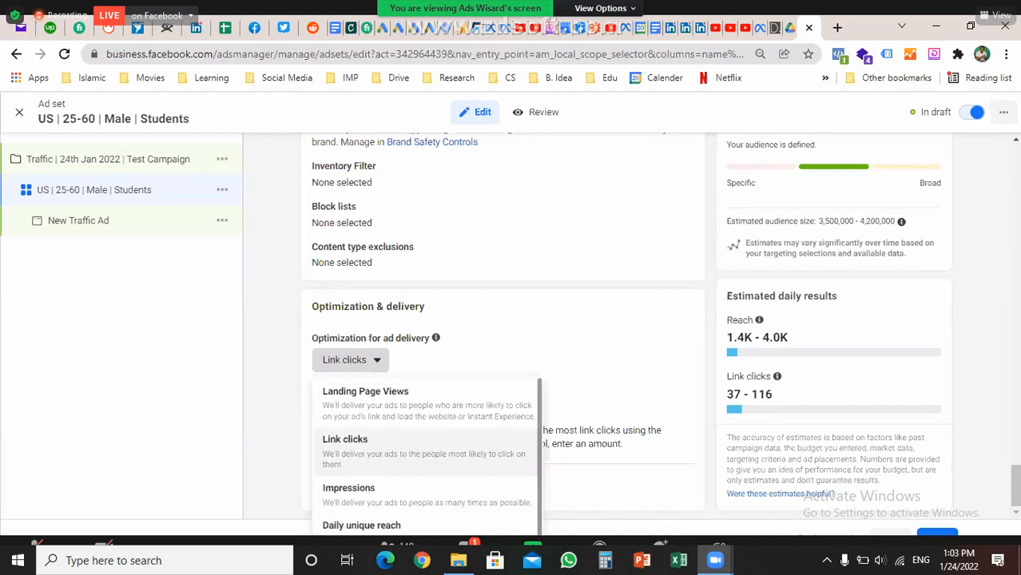
{"action": "left_click", "coordinate": [424, 452]}
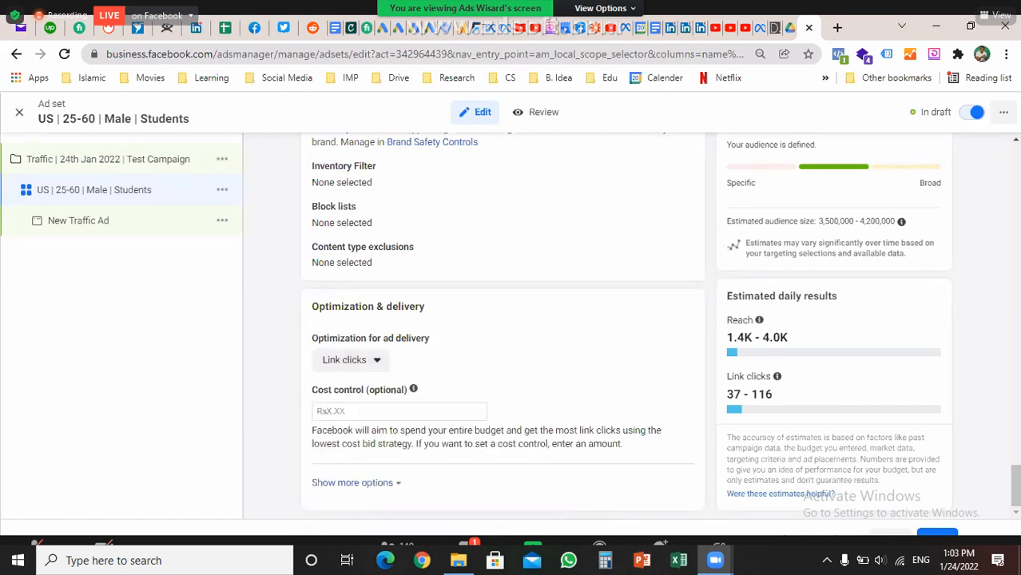
{"action": "key", "text": "Escape"}
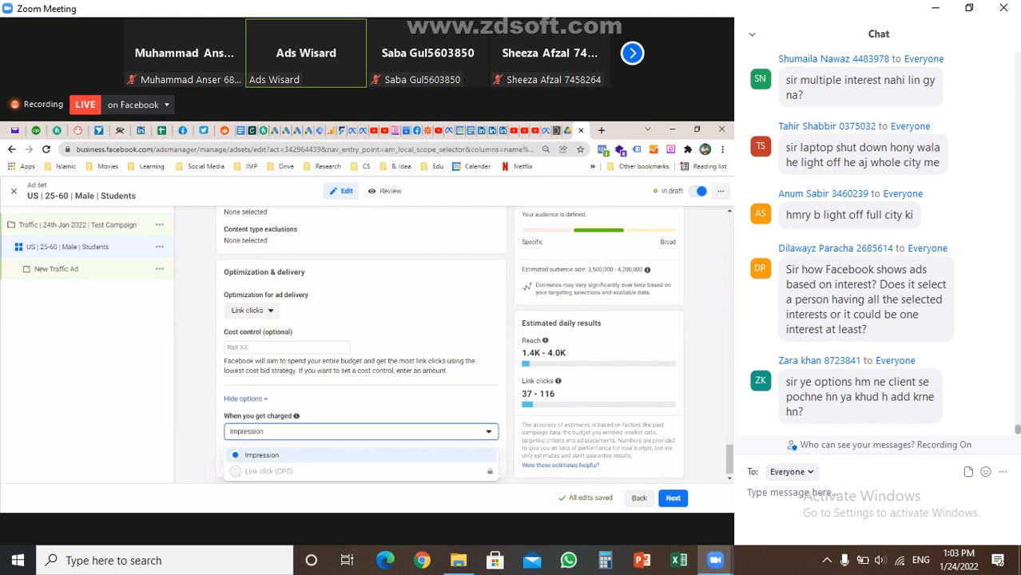
{"action": "key", "text": "Escape"}
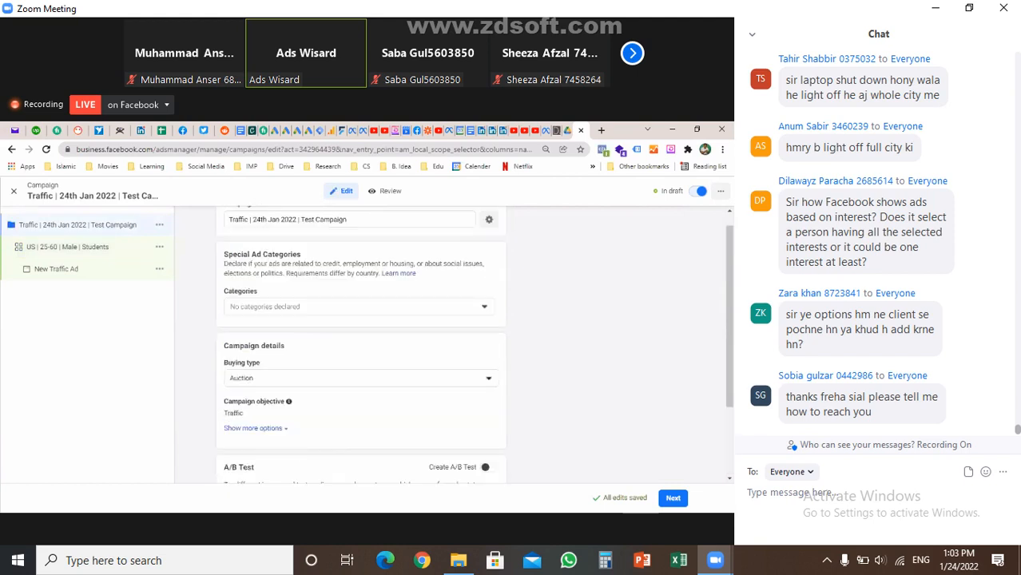
Continue from the ad set to the New Traffic Ad editing page
{"action": "scroll", "coordinate": [359, 343], "scroll_direction": "down", "scroll_amount": 3}
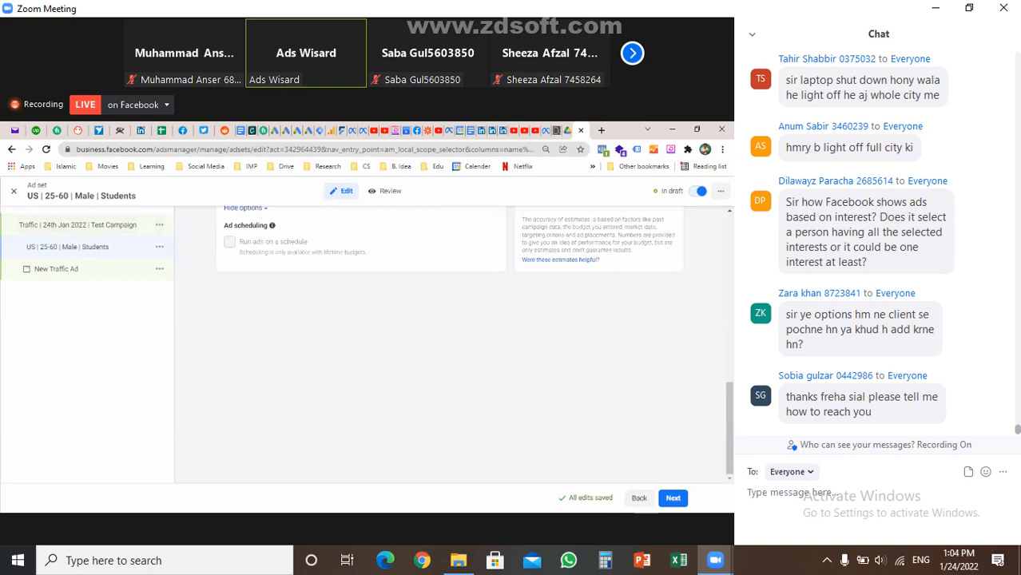
{"action": "scroll", "coordinate": [359, 344], "scroll_direction": "down", "scroll_amount": 2}
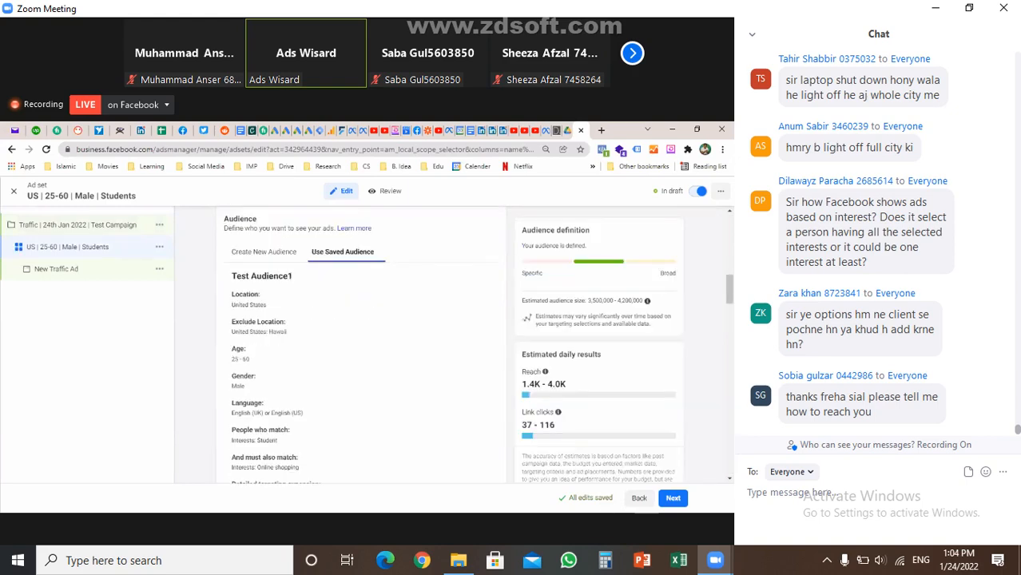
{"action": "scroll", "coordinate": [359, 344], "scroll_direction": "down", "scroll_amount": 10}
{"action": "scroll", "coordinate": [360, 344], "scroll_direction": "down", "scroll_amount": 6}
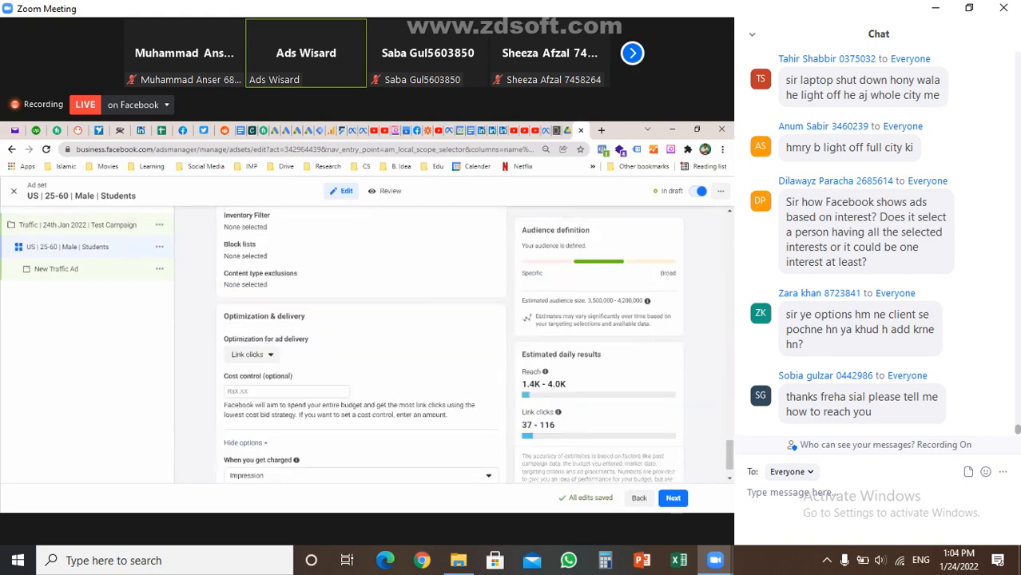
{"action": "scroll", "coordinate": [360, 344], "scroll_direction": "down", "scroll_amount": 1}
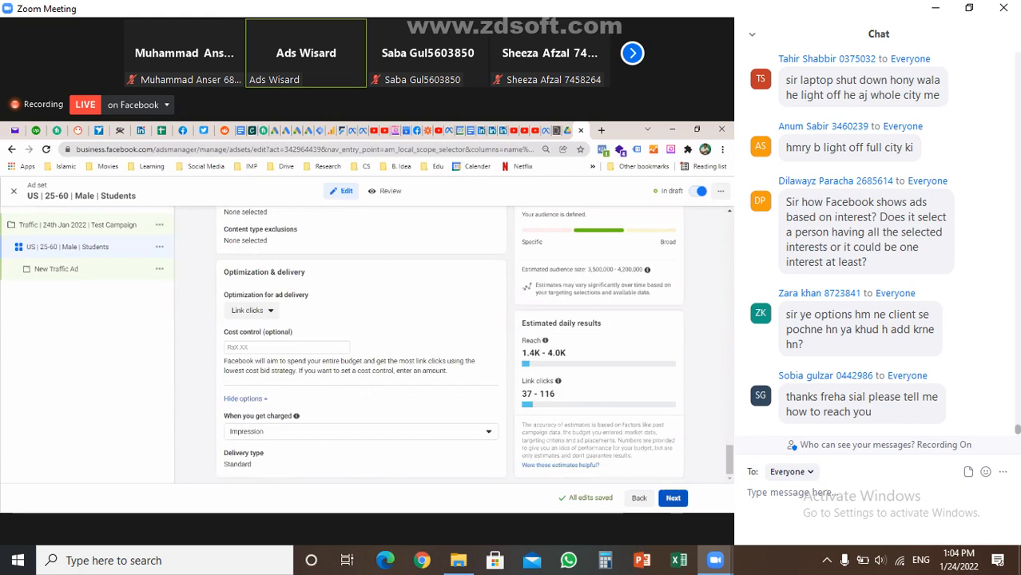
{"action": "left_click", "coordinate": [673, 498]}
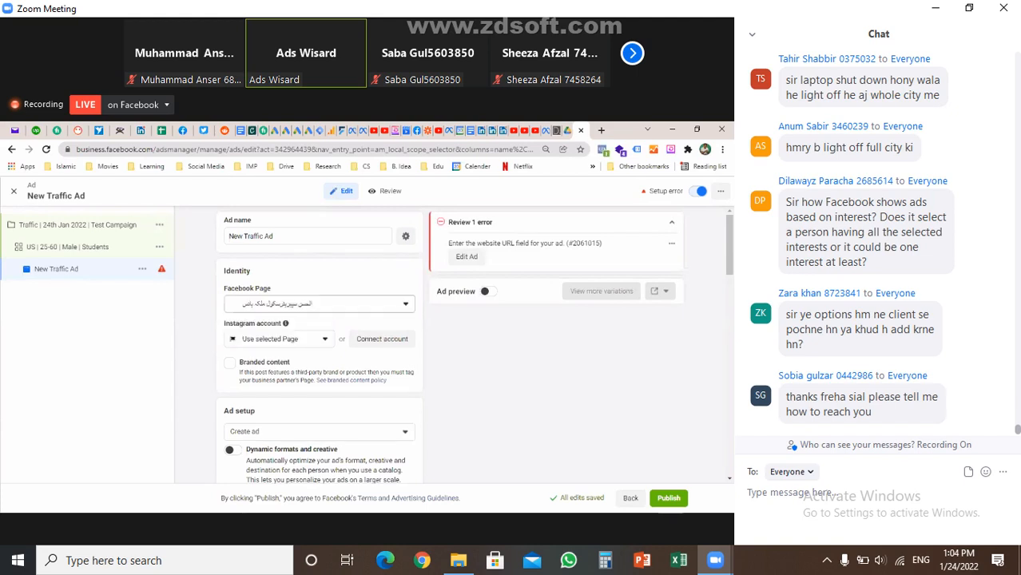
Search for and select a different Facebook Page for the ad, then select the ad name
{"action": "left_click", "coordinate": [319, 303]}
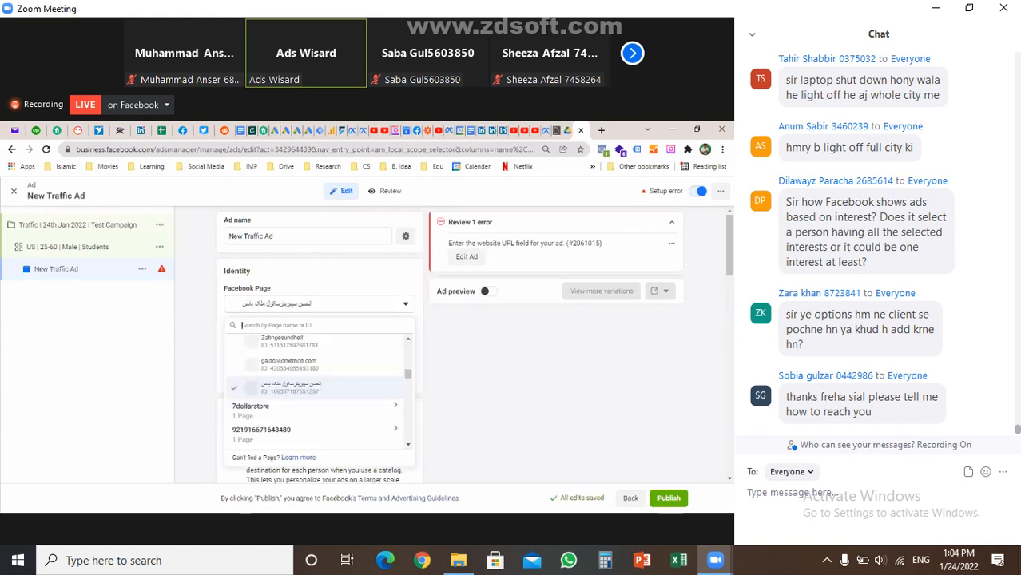
{"action": "type", "text": "fa"}
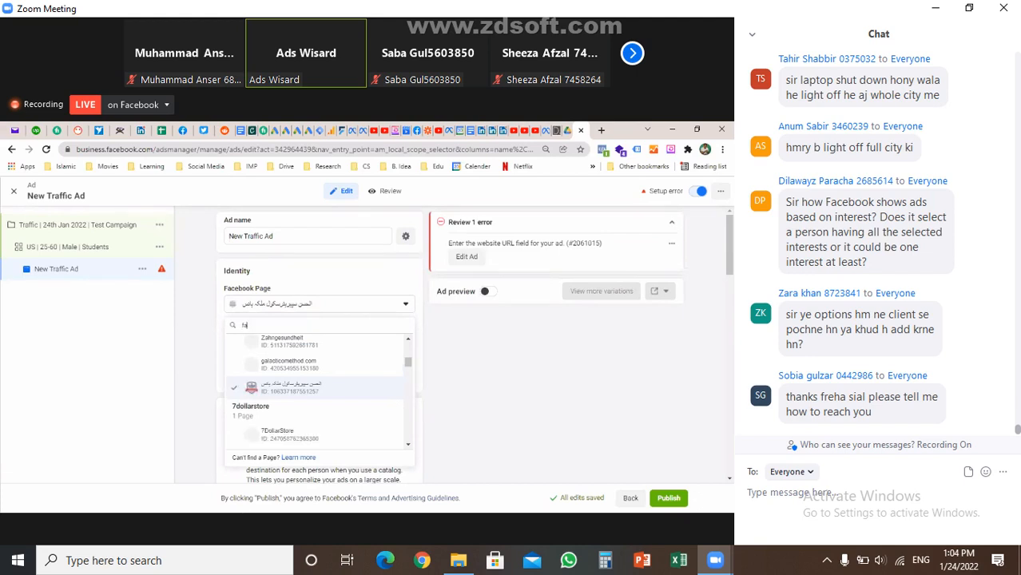
{"action": "type", "text": "isa"}
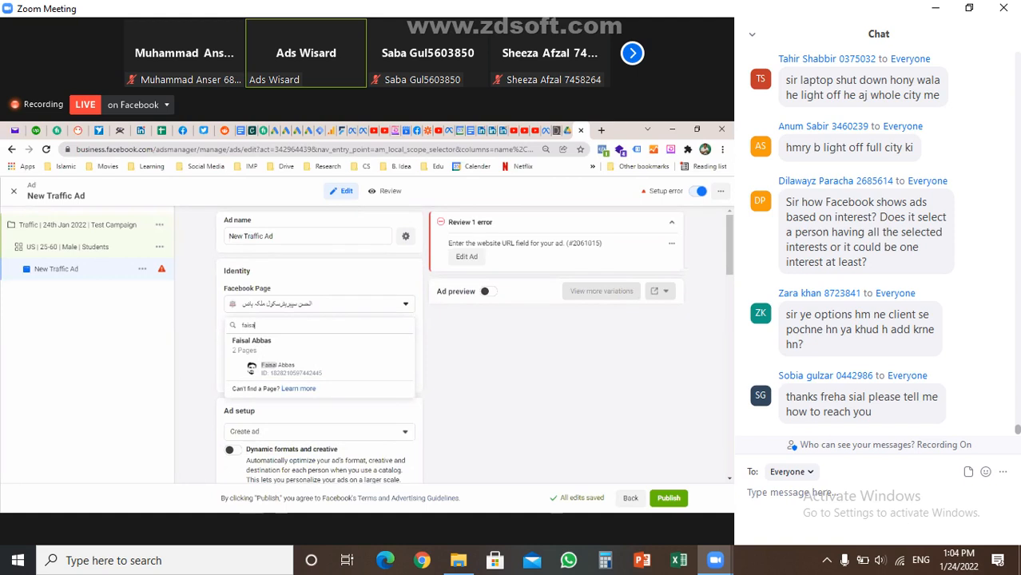
{"action": "left_click", "coordinate": [276, 369]}
{"action": "left_click_drag", "start_coordinate": [273, 237], "coordinate": [228, 236]}
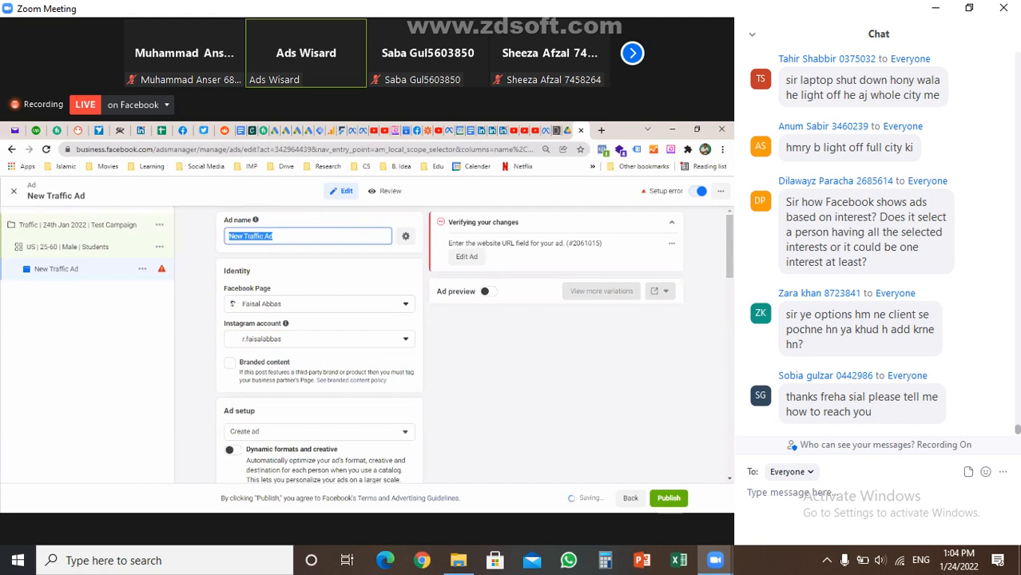
Rename the ad to 'Single Video' and bring up the Add Media choices under Ad creative
{"action": "type", "text": "Sin"}
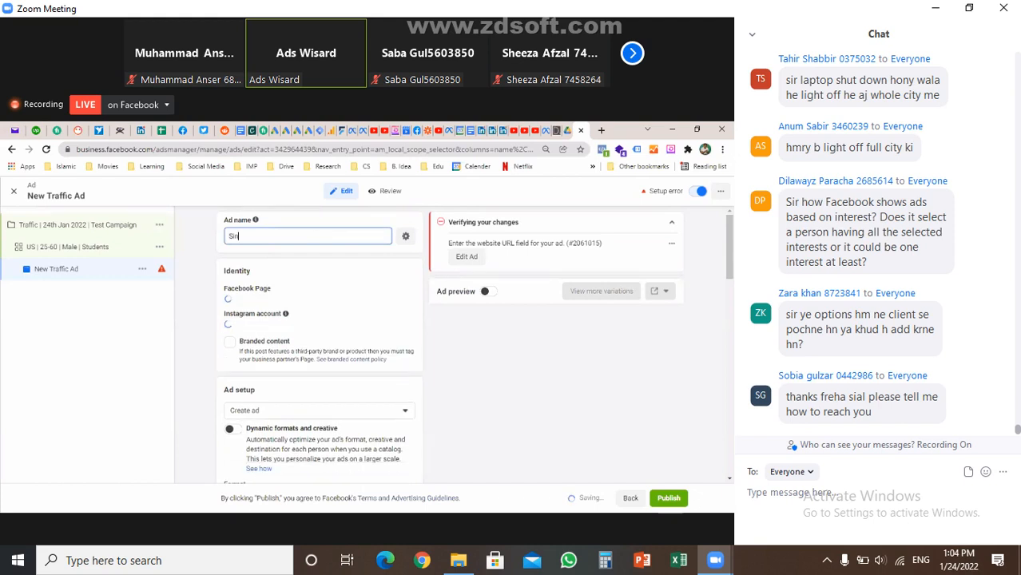
{"action": "type", "text": "gle Video"}
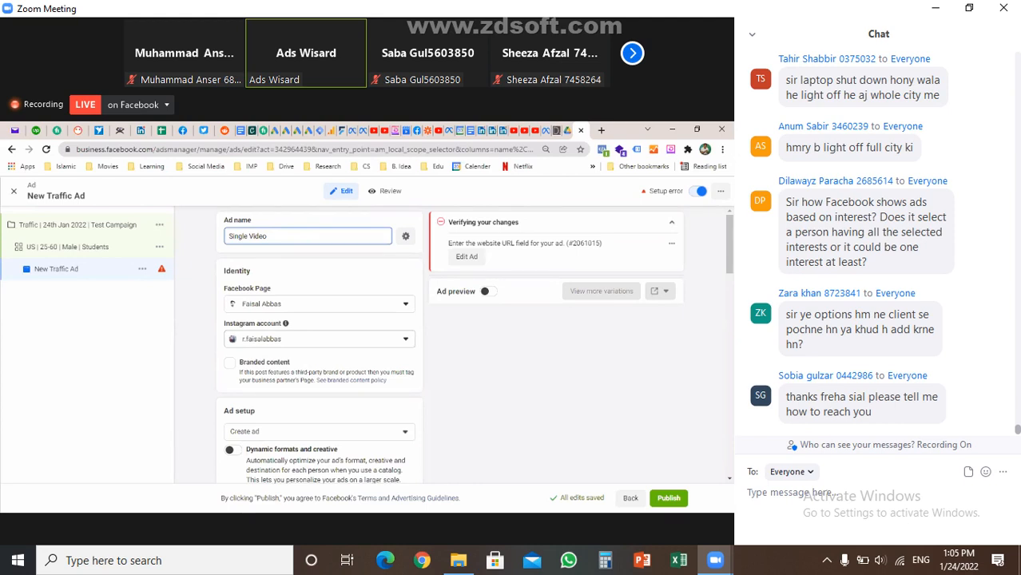
{"action": "scroll", "coordinate": [320, 344], "scroll_direction": "down", "scroll_amount": 2}
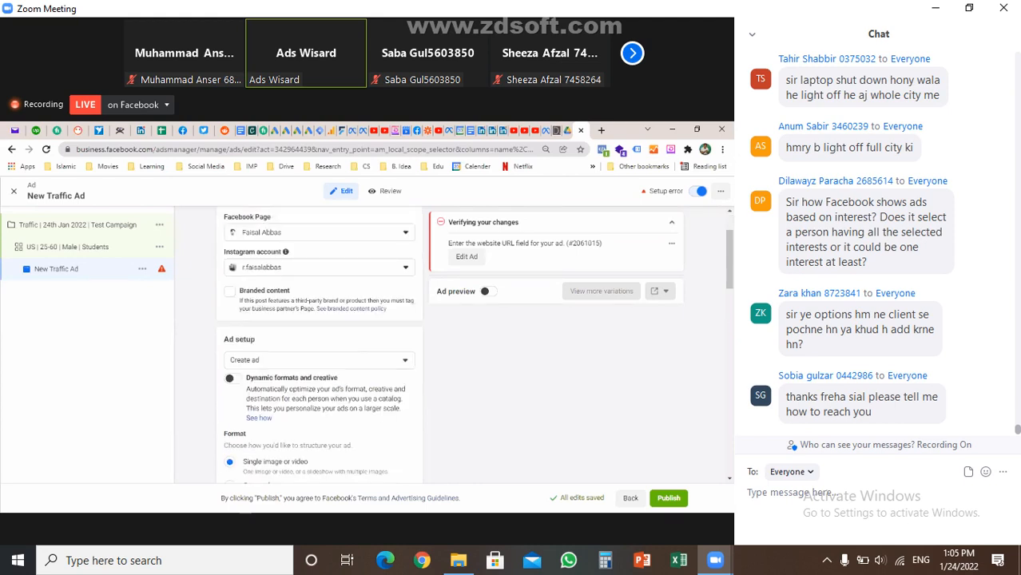
{"action": "scroll", "coordinate": [320, 344], "scroll_direction": "down", "scroll_amount": 2}
{"action": "scroll", "coordinate": [320, 344], "scroll_direction": "down", "scroll_amount": 1}
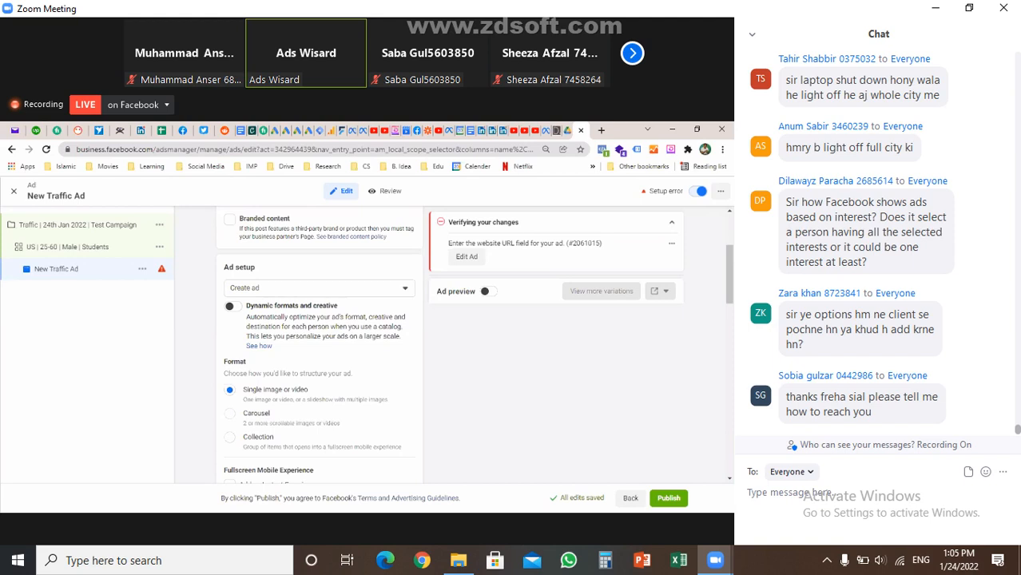
{"action": "scroll", "coordinate": [320, 343], "scroll_direction": "down", "scroll_amount": 2}
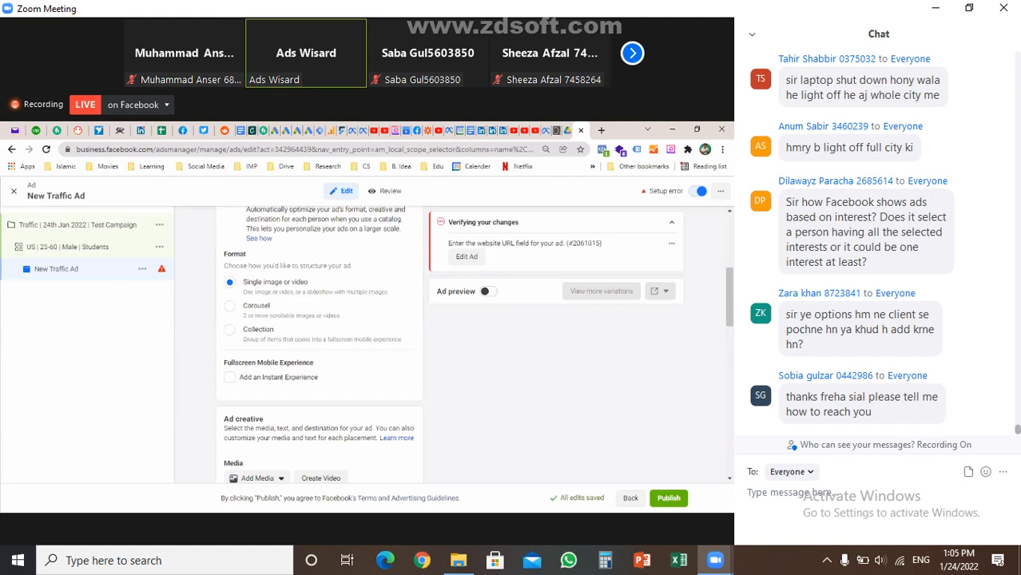
{"action": "scroll", "coordinate": [319, 344], "scroll_direction": "down", "scroll_amount": 2}
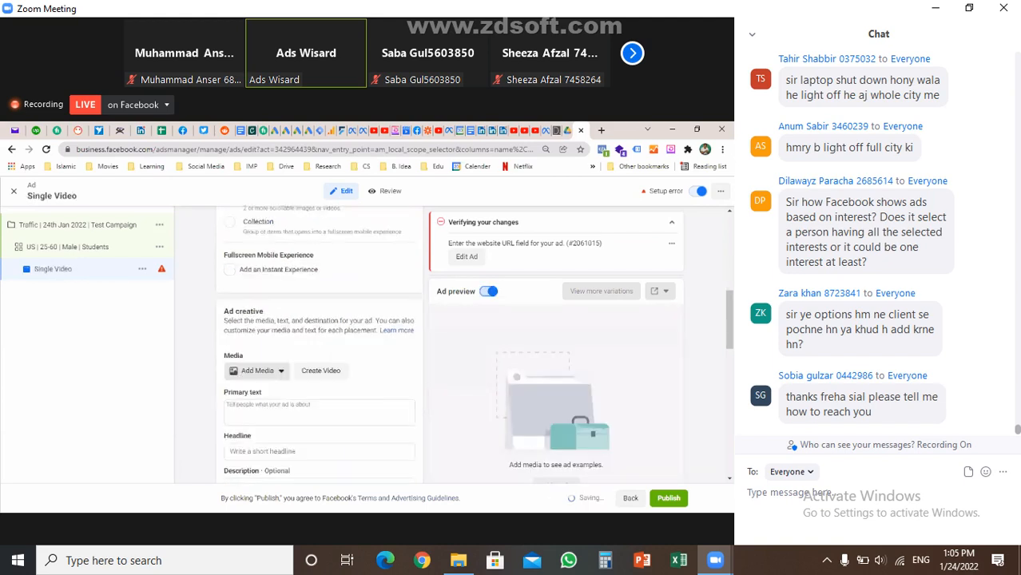
{"action": "left_click", "coordinate": [258, 371]}
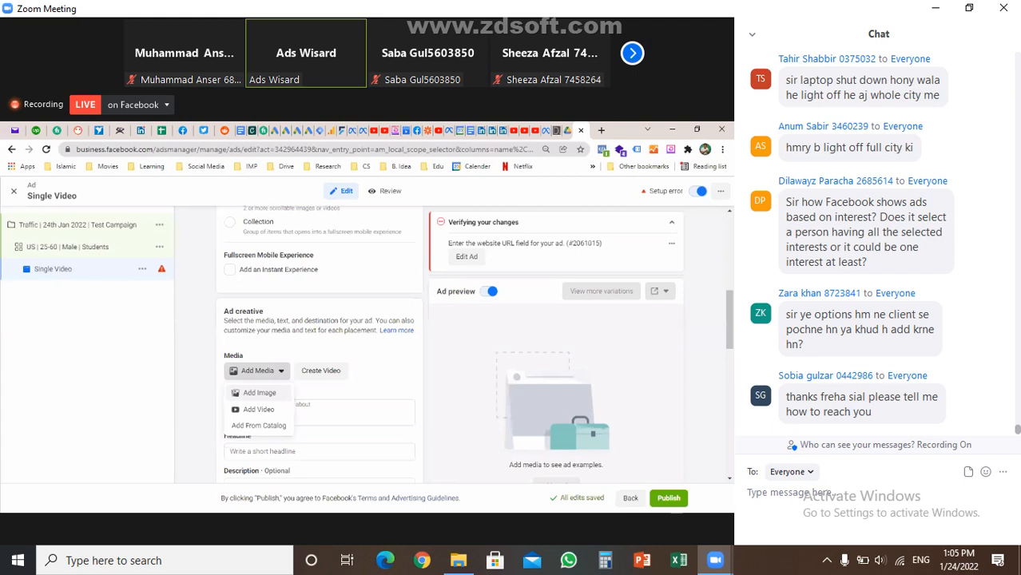
Upload the photo of two men sitting outdoors as the ad's media, covering 5 placements
{"action": "left_click", "coordinate": [258, 393]}
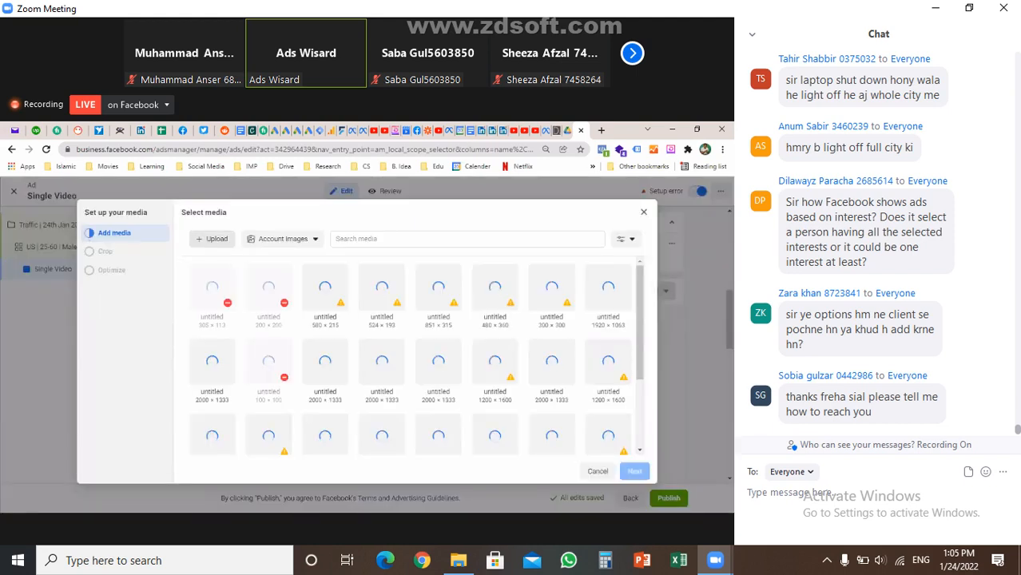
{"action": "left_click", "coordinate": [211, 239]}
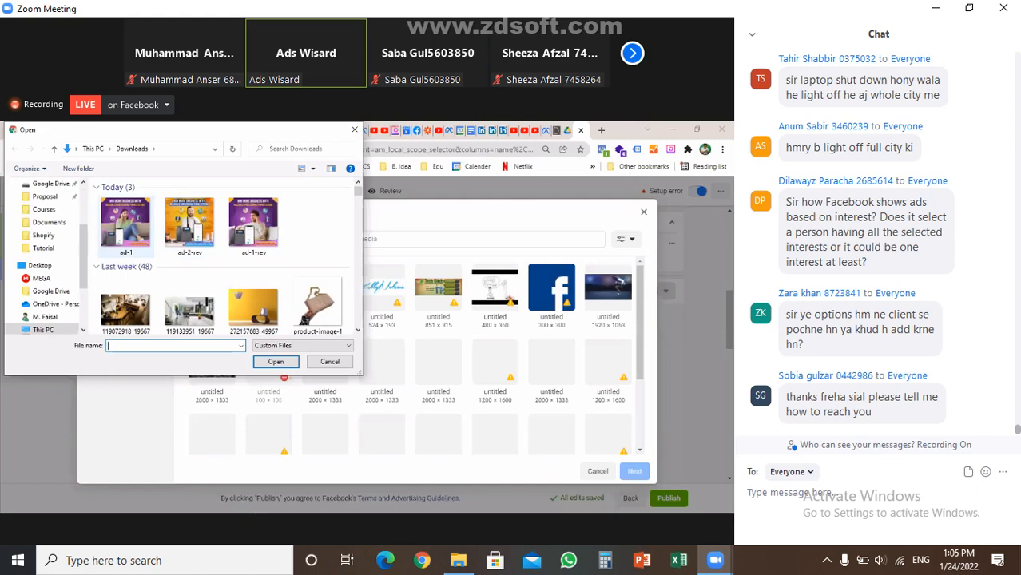
{"action": "double_click", "coordinate": [125, 310]}
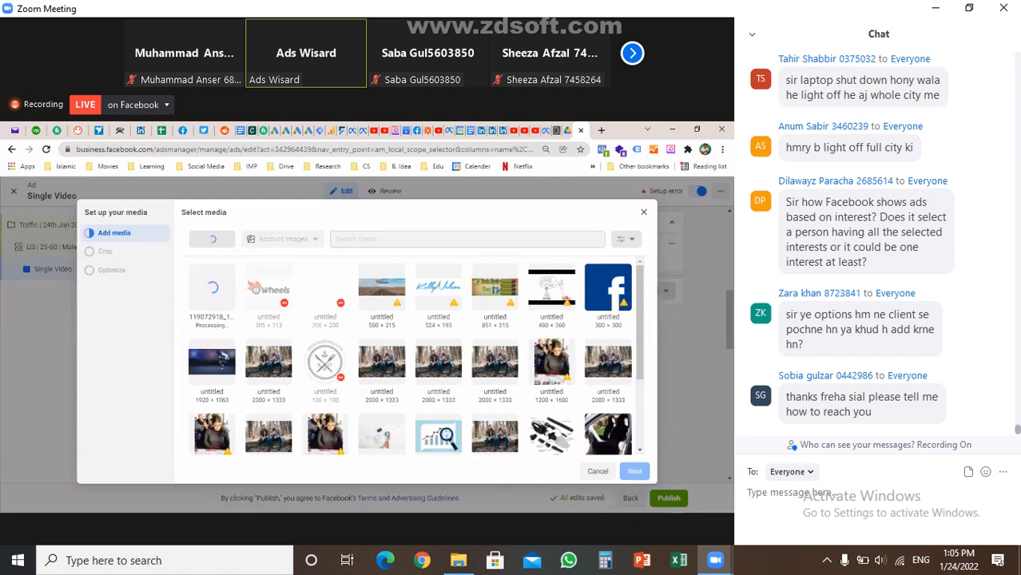
{"action": "left_click", "coordinate": [382, 361]}
{"action": "left_click", "coordinate": [635, 471]}
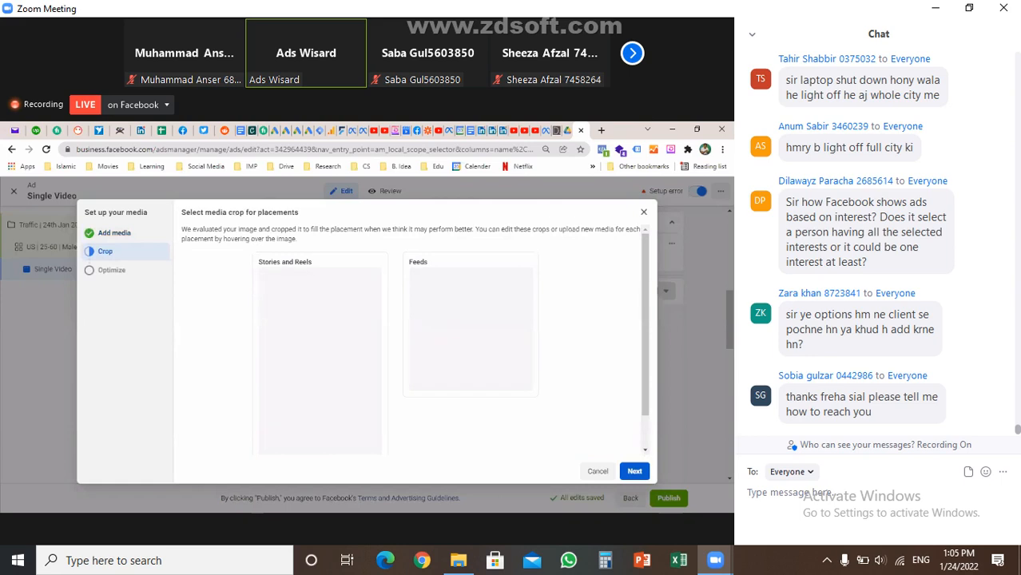
{"action": "left_click", "coordinate": [634, 471]}
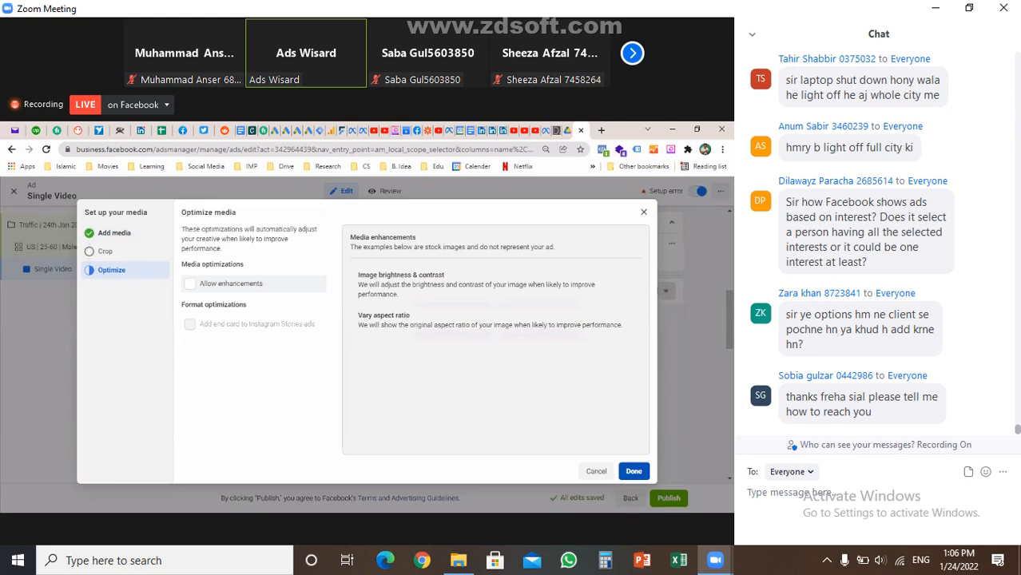
{"action": "left_click", "coordinate": [634, 471]}
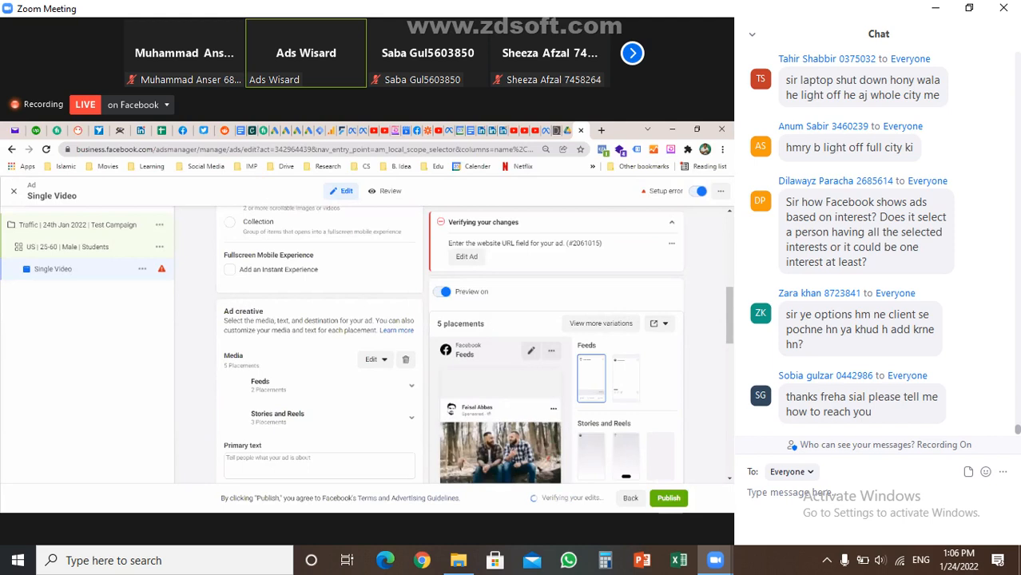
{"action": "scroll", "coordinate": [320, 343], "scroll_direction": "down", "scroll_amount": 1}
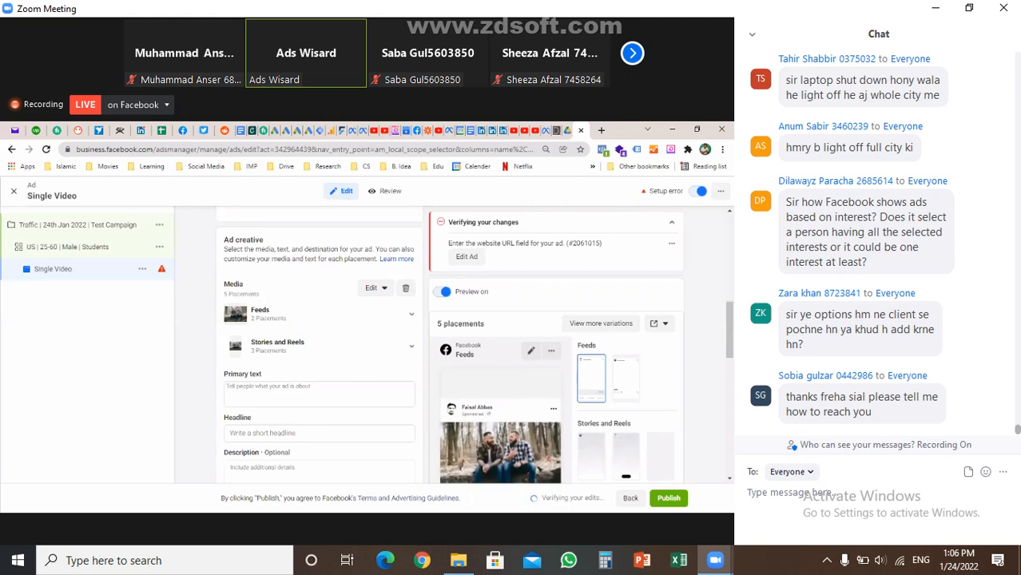
{"action": "scroll", "coordinate": [319, 344], "scroll_direction": "up", "scroll_amount": 2}
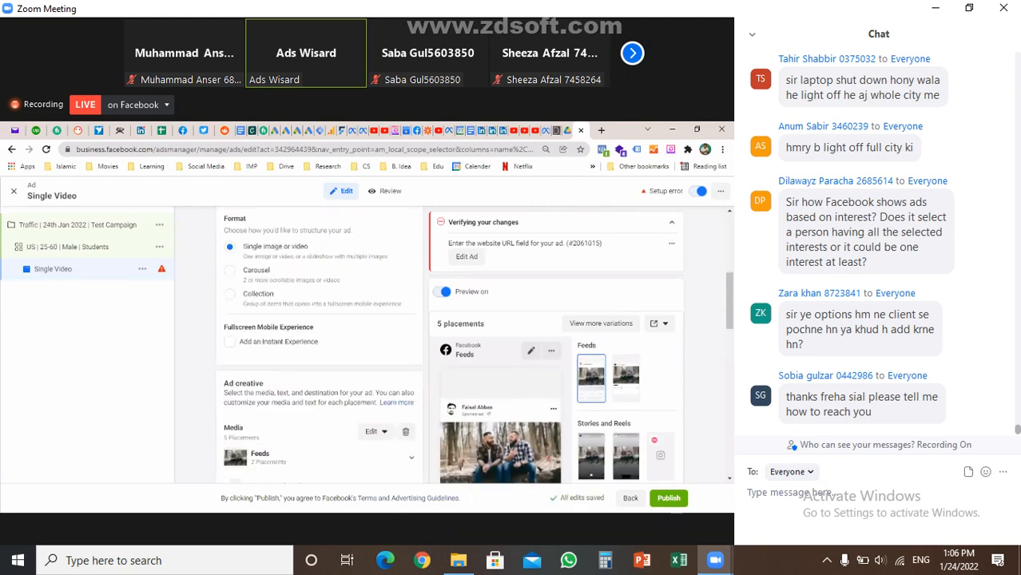
{"action": "left_click", "coordinate": [231, 270]}
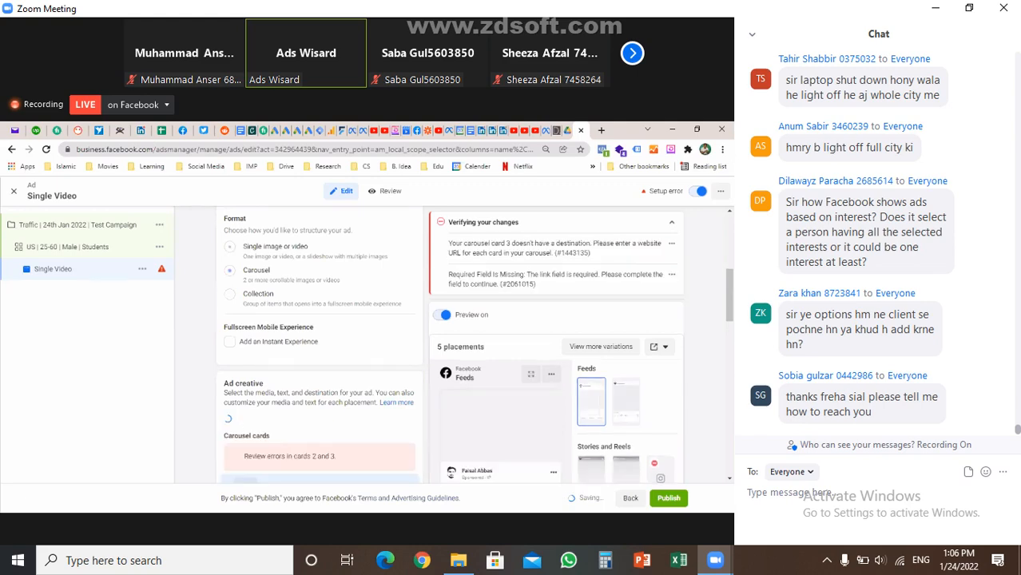
{"action": "scroll", "coordinate": [320, 344], "scroll_direction": "down", "scroll_amount": 5}
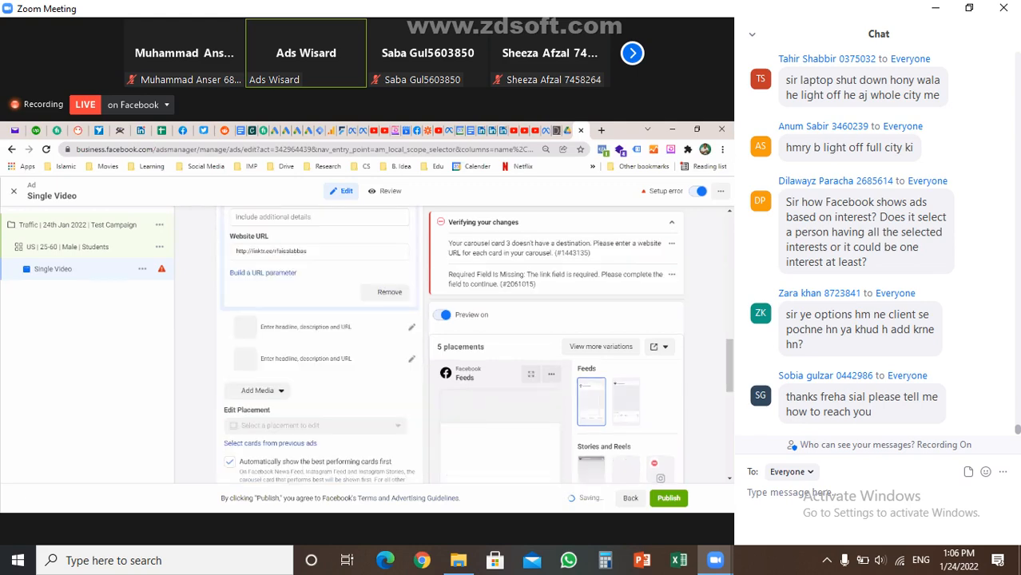
{"action": "scroll", "coordinate": [452, 344], "scroll_direction": "down", "scroll_amount": 3}
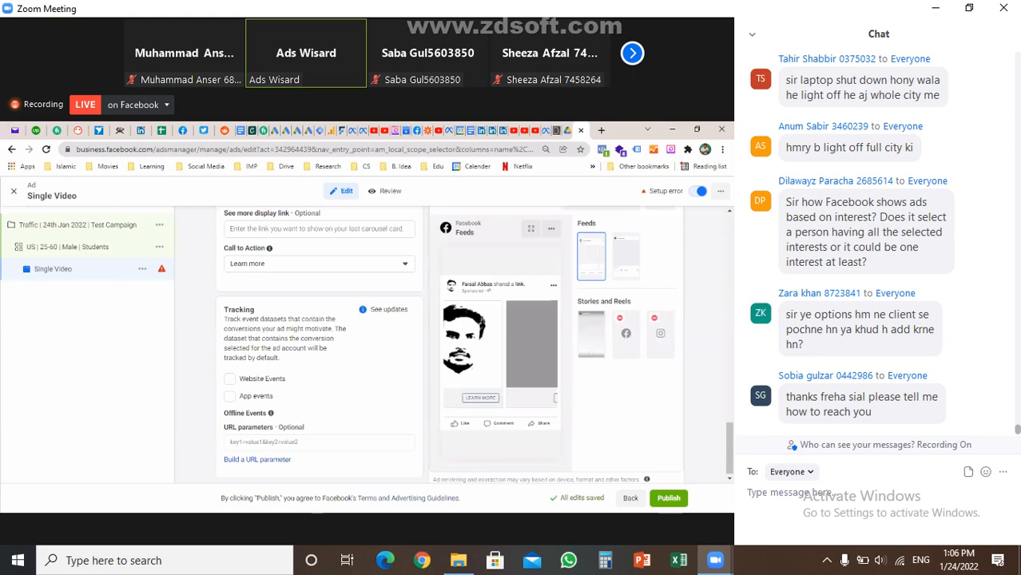
{"action": "scroll", "coordinate": [455, 343], "scroll_direction": "up", "scroll_amount": 5}
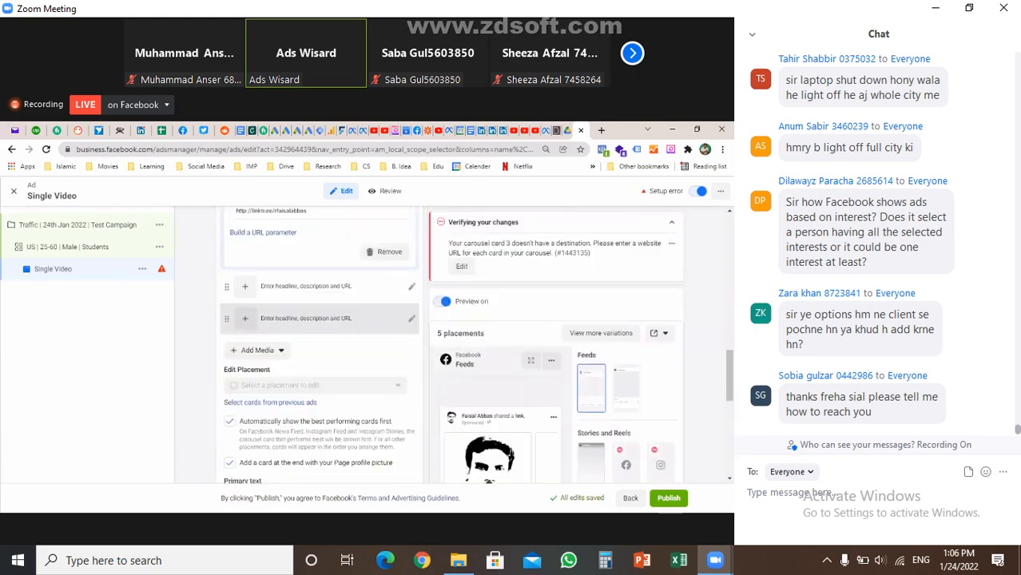
{"action": "scroll", "coordinate": [319, 343], "scroll_direction": "up", "scroll_amount": 5}
{"action": "scroll", "coordinate": [319, 343], "scroll_direction": "up", "scroll_amount": 3}
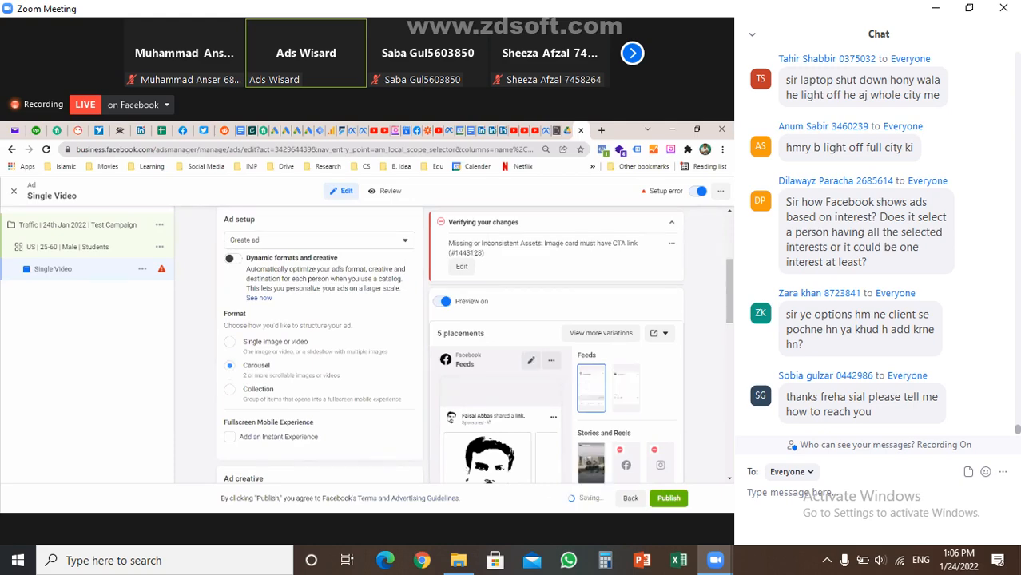
{"action": "scroll", "coordinate": [320, 344], "scroll_direction": "down", "scroll_amount": 2}
{"action": "scroll", "coordinate": [320, 352], "scroll_direction": "down", "scroll_amount": 1}
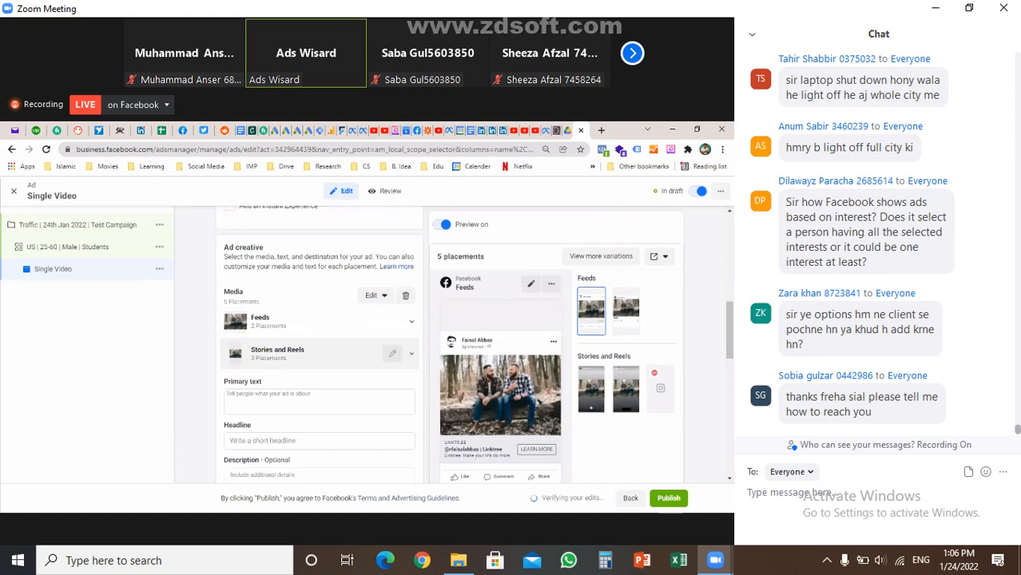
{"action": "scroll", "coordinate": [319, 343], "scroll_direction": "down", "scroll_amount": 1}
Replace the freelance writing primary text with the Problem Statement / Question template suggestion
{"action": "left_click", "coordinate": [319, 310]}
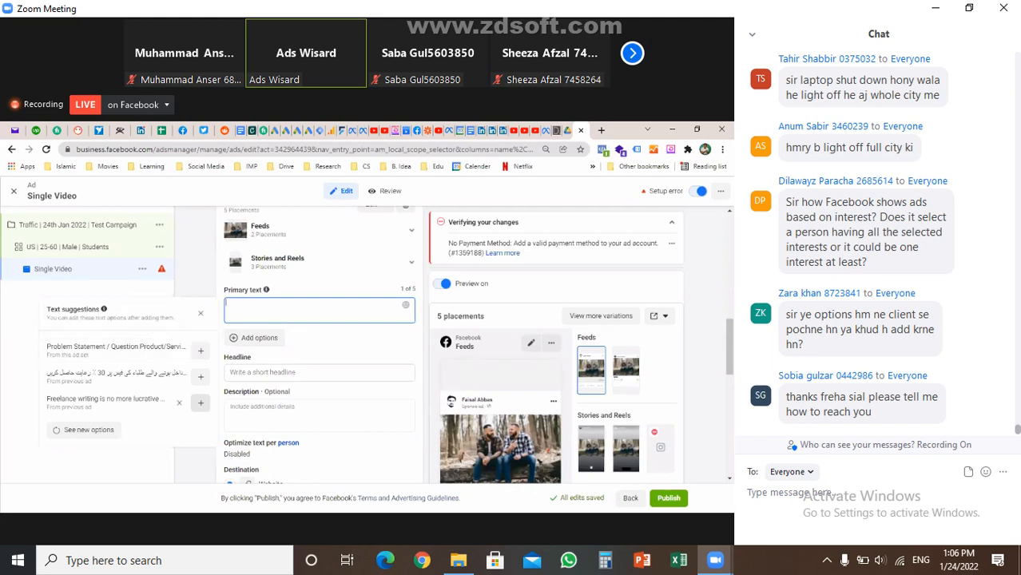
{"action": "left_click", "coordinate": [200, 403]}
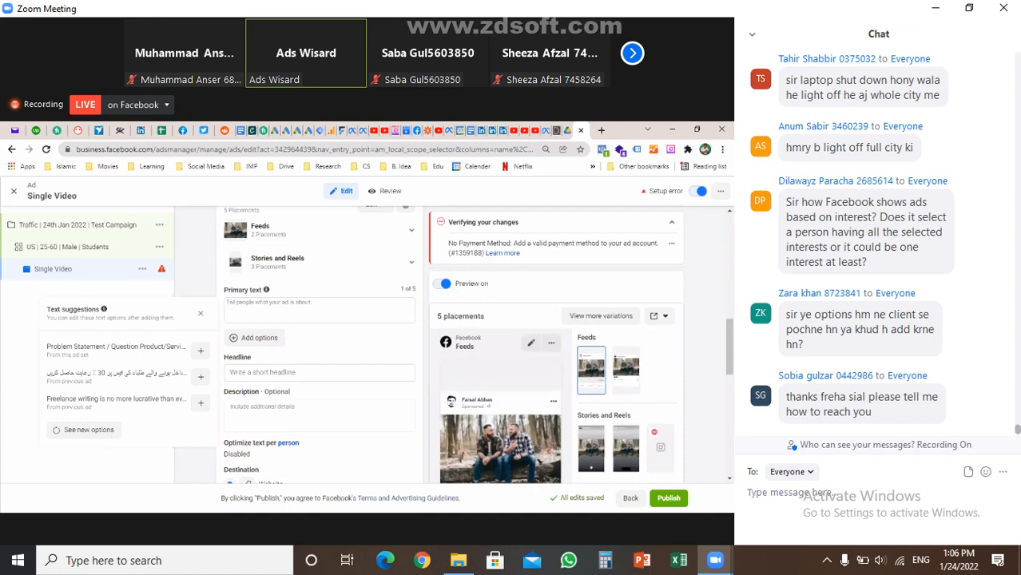
{"action": "left_click", "coordinate": [228, 306]}
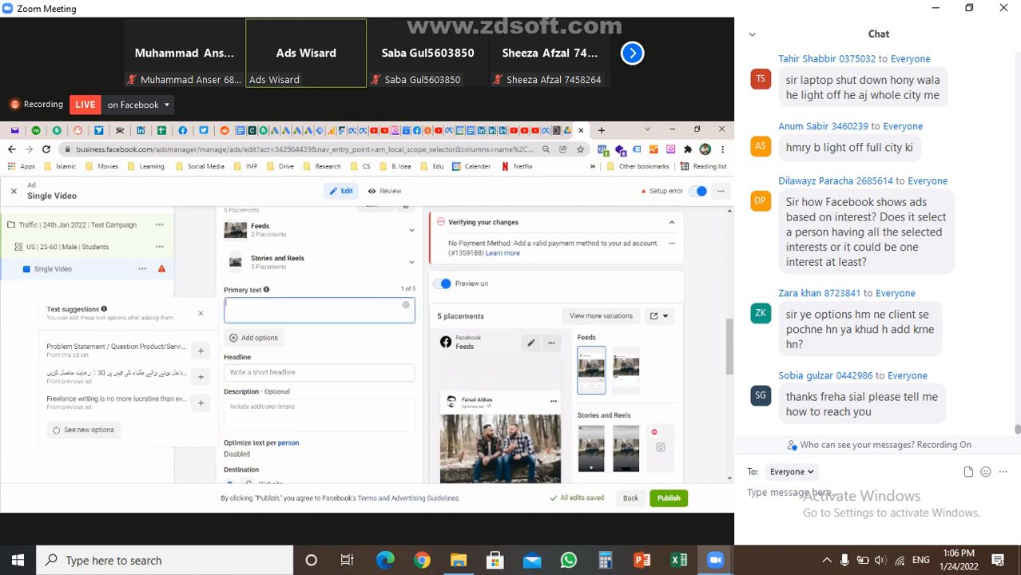
{"action": "left_click", "coordinate": [201, 402]}
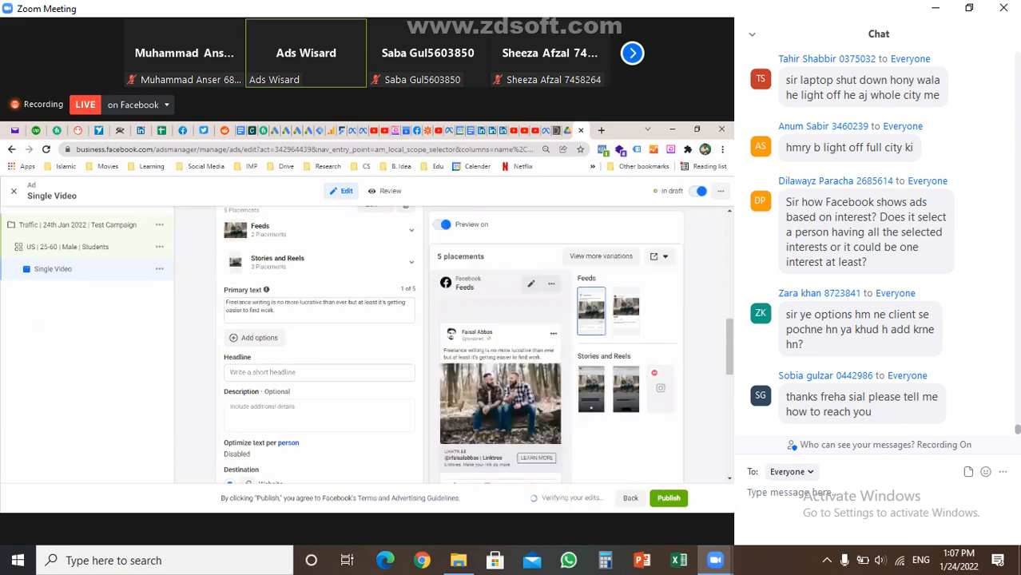
{"action": "left_click", "coordinate": [275, 310]}
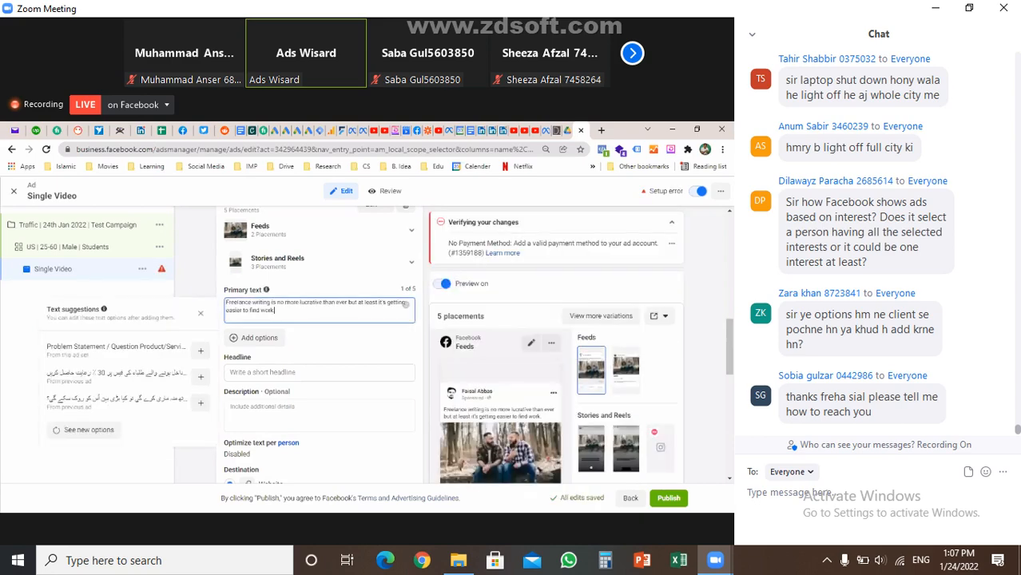
{"action": "key", "text": "ctrl+a"}
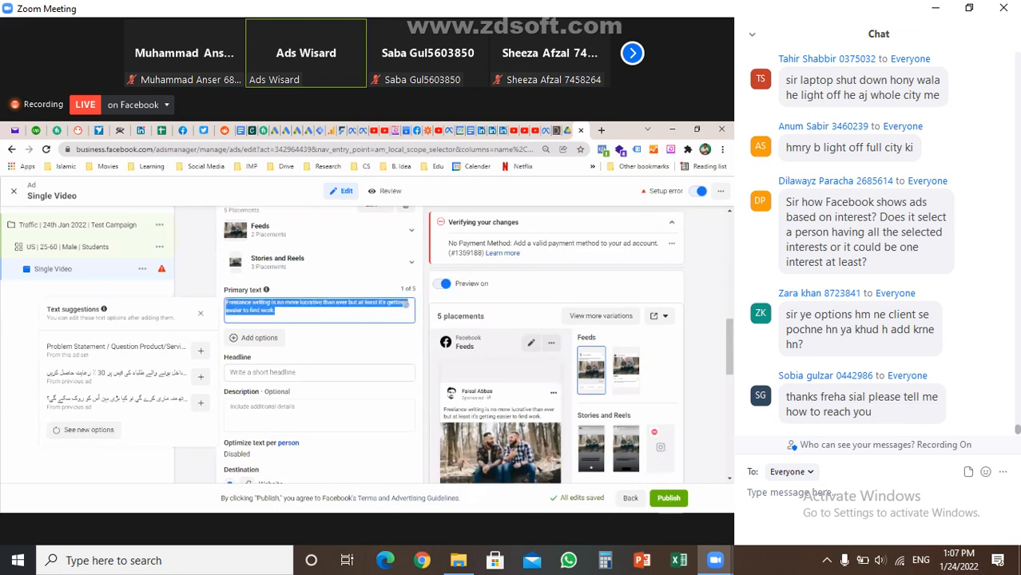
{"action": "key", "text": "BackSpace"}
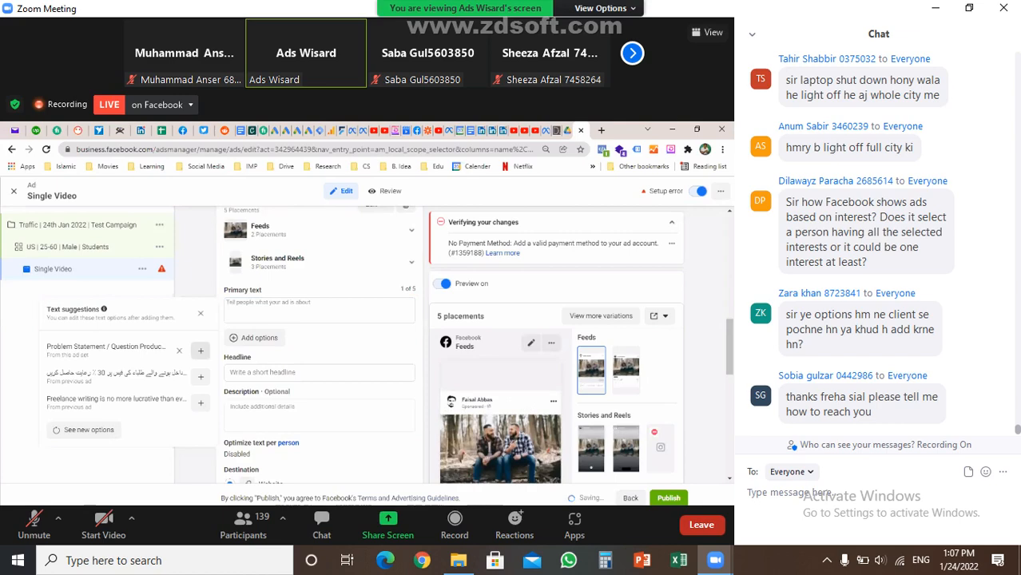
{"action": "left_click", "coordinate": [201, 351]}
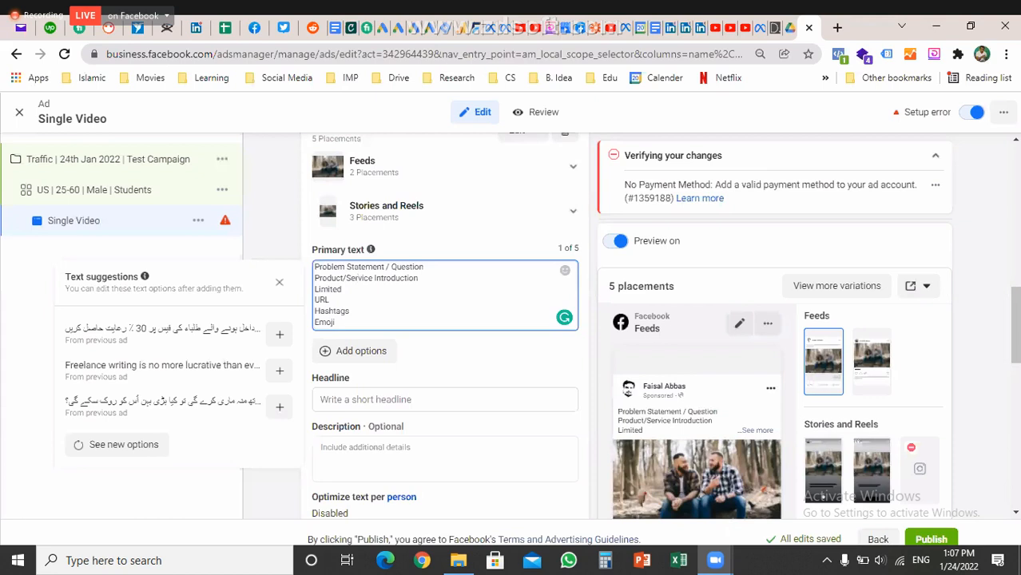
Fill the ad headline with the Page's name
{"action": "scroll", "coordinate": [445, 336], "scroll_direction": "down", "scroll_amount": 1}
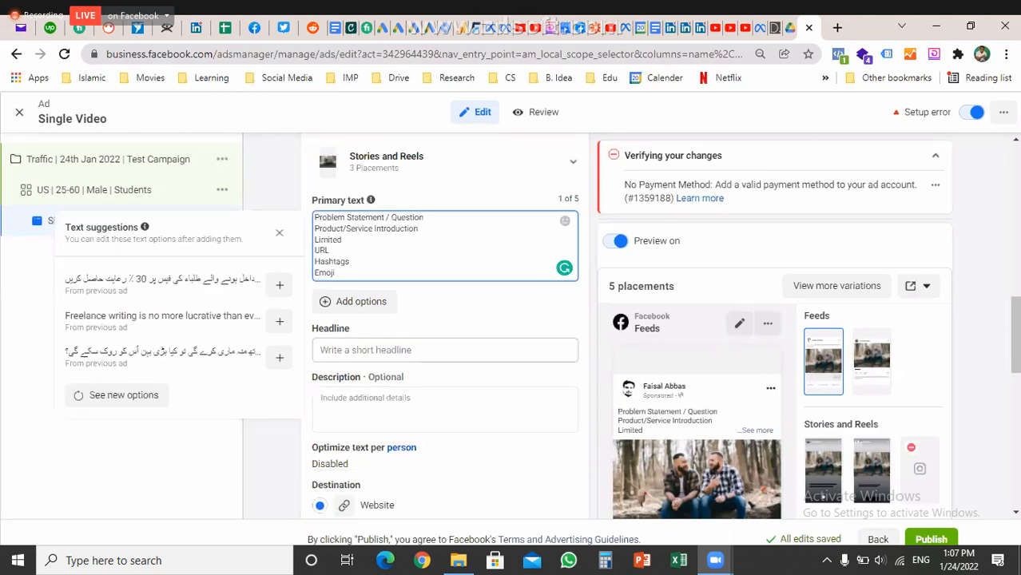
{"action": "left_click", "coordinate": [445, 350]}
{"action": "scroll", "coordinate": [445, 335], "scroll_direction": "down", "scroll_amount": 4}
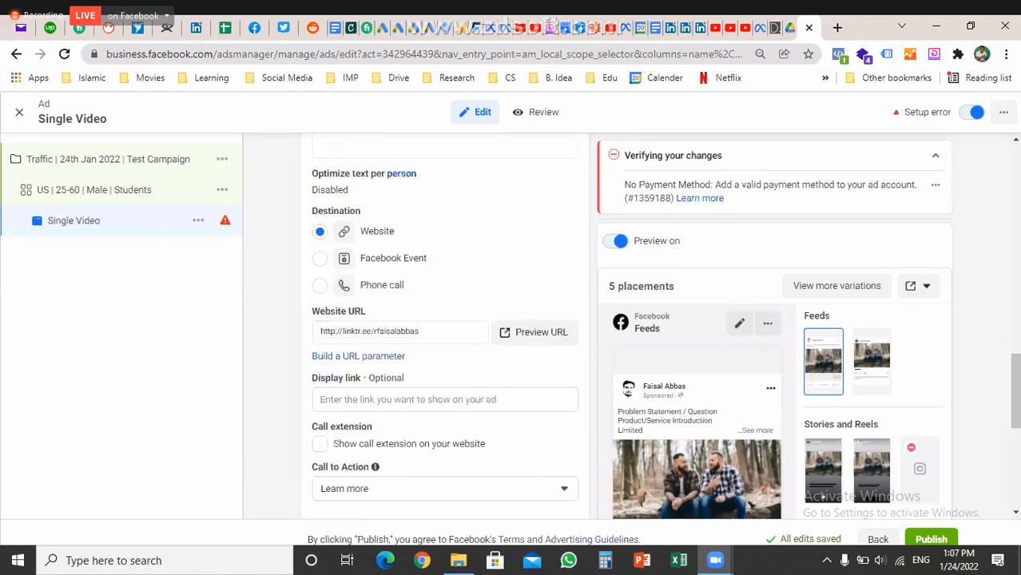
{"action": "scroll", "coordinate": [445, 328], "scroll_direction": "down", "scroll_amount": 5}
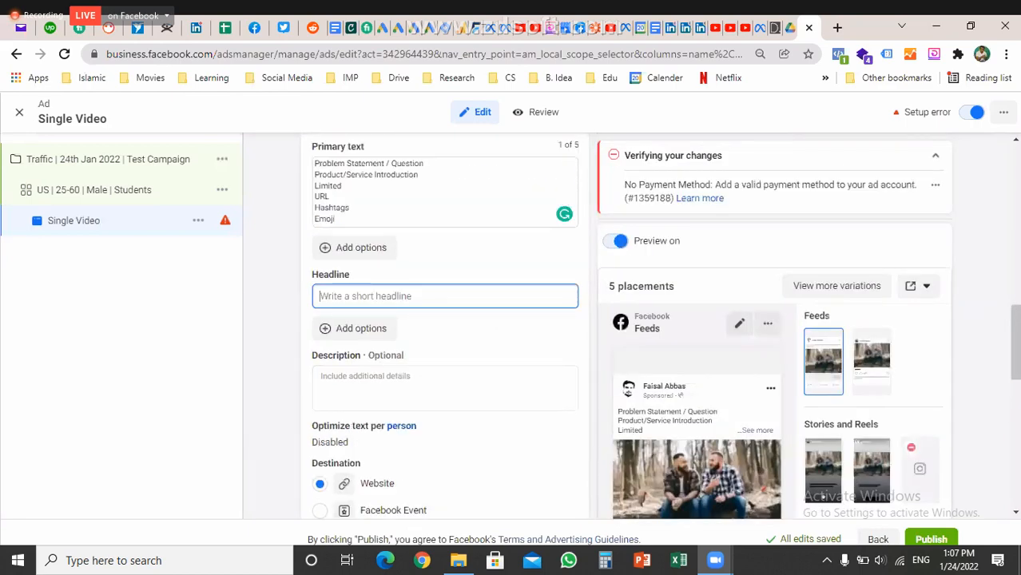
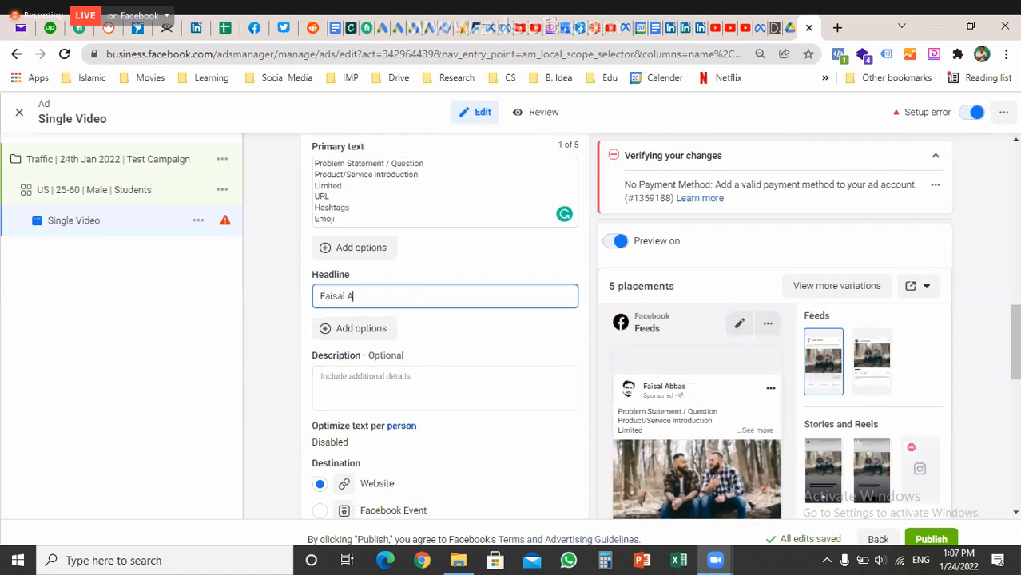
Close the text suggestions panel for the Description, leaving it empty
{"action": "left_click", "coordinate": [444, 388]}
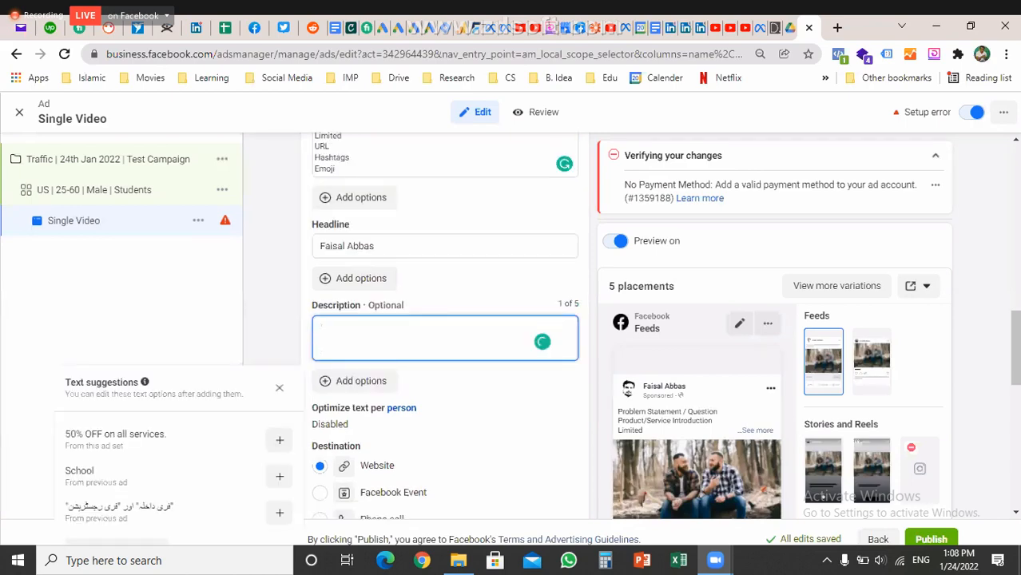
{"action": "scroll", "coordinate": [445, 327], "scroll_direction": "down", "scroll_amount": 10}
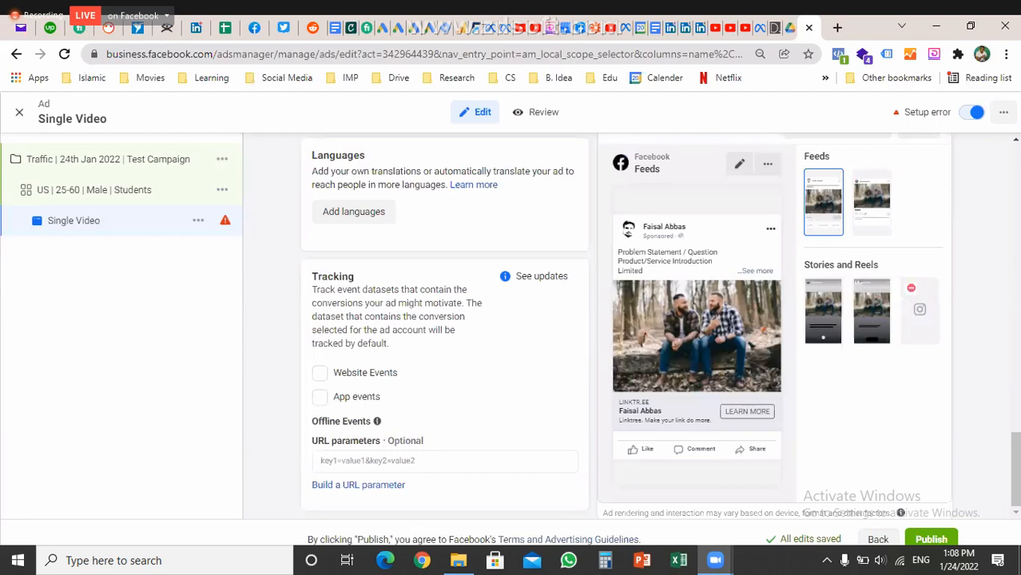
{"action": "scroll", "coordinate": [445, 328], "scroll_direction": "up", "scroll_amount": 3}
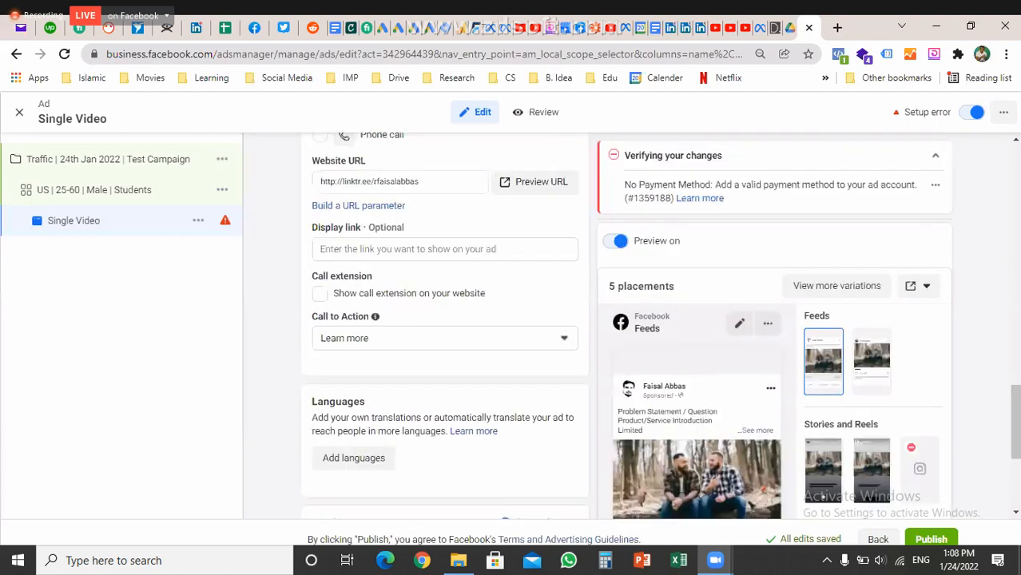
{"action": "scroll", "coordinate": [445, 292], "scroll_direction": "up", "scroll_amount": 3}
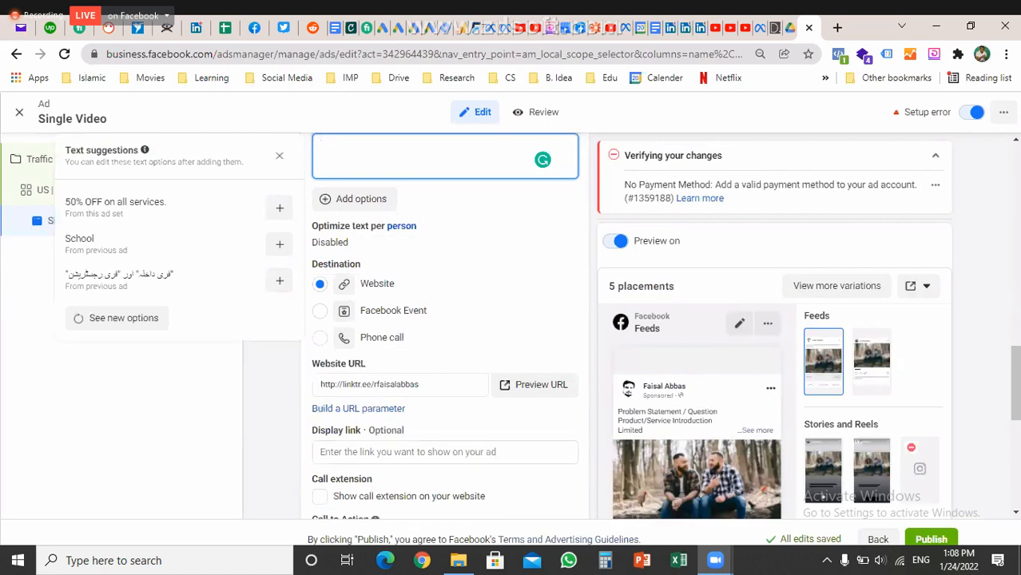
{"action": "key", "text": "Escape"}
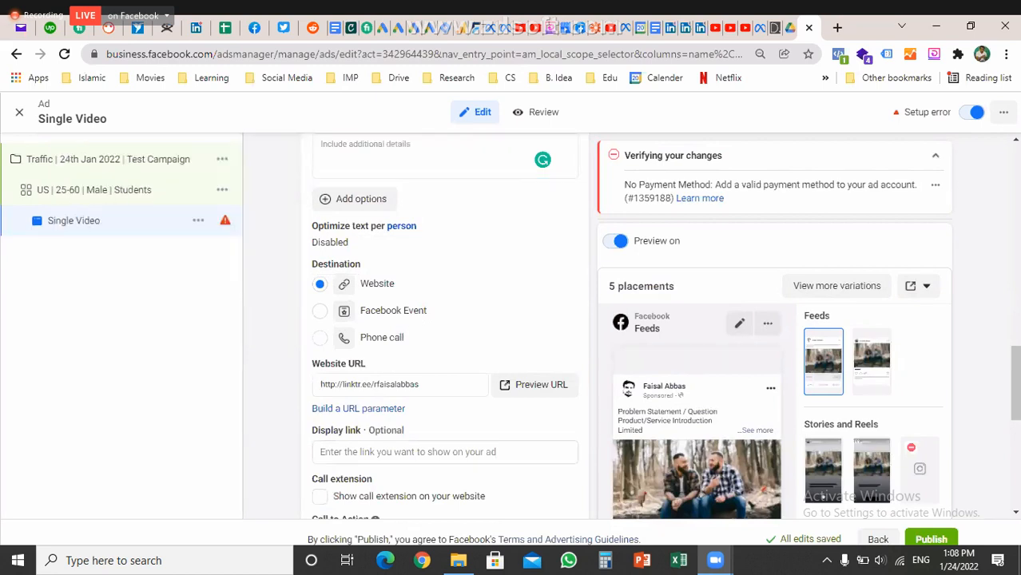
{"action": "left_click", "coordinate": [320, 337]}
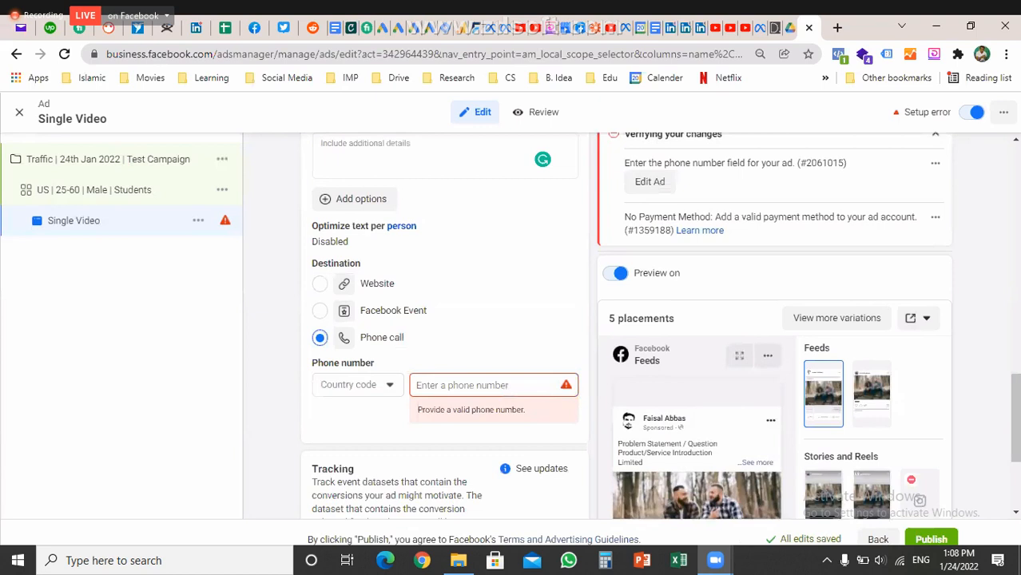
{"action": "left_click", "coordinate": [320, 284]}
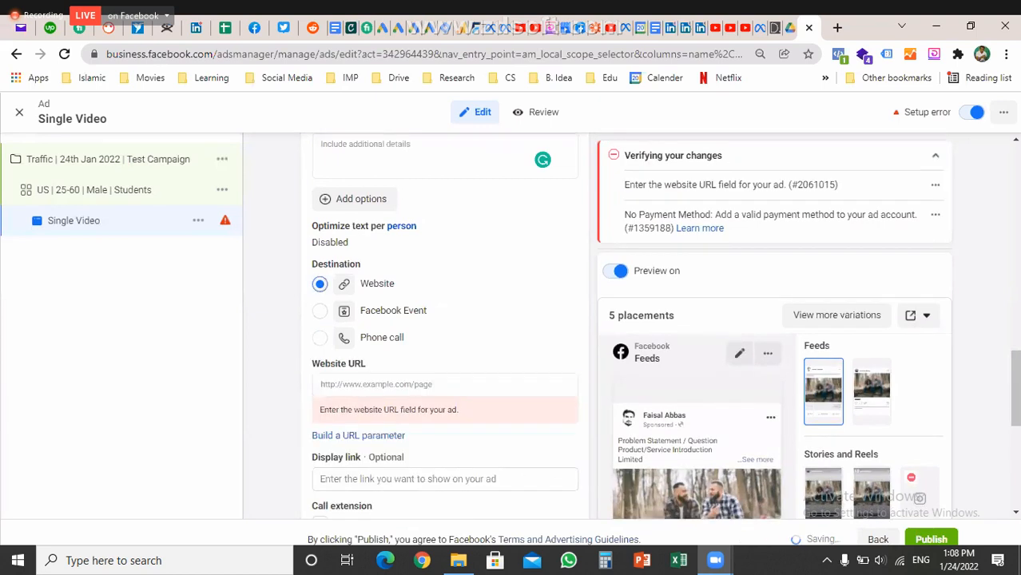
{"action": "left_click", "coordinate": [444, 384]}
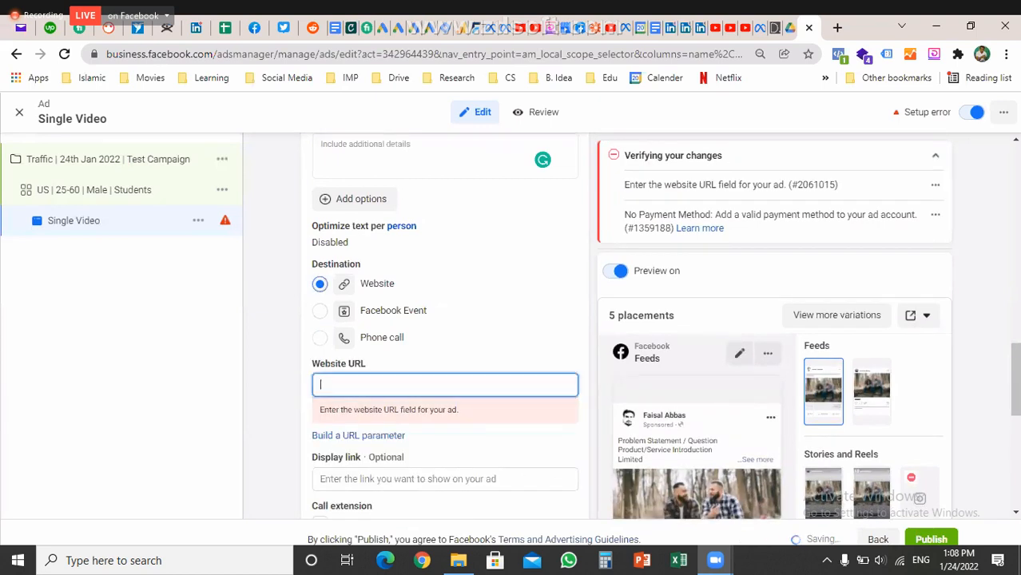
{"action": "type", "text": "www.centennialsc"}
{"action": "type", "text": "l.c"}
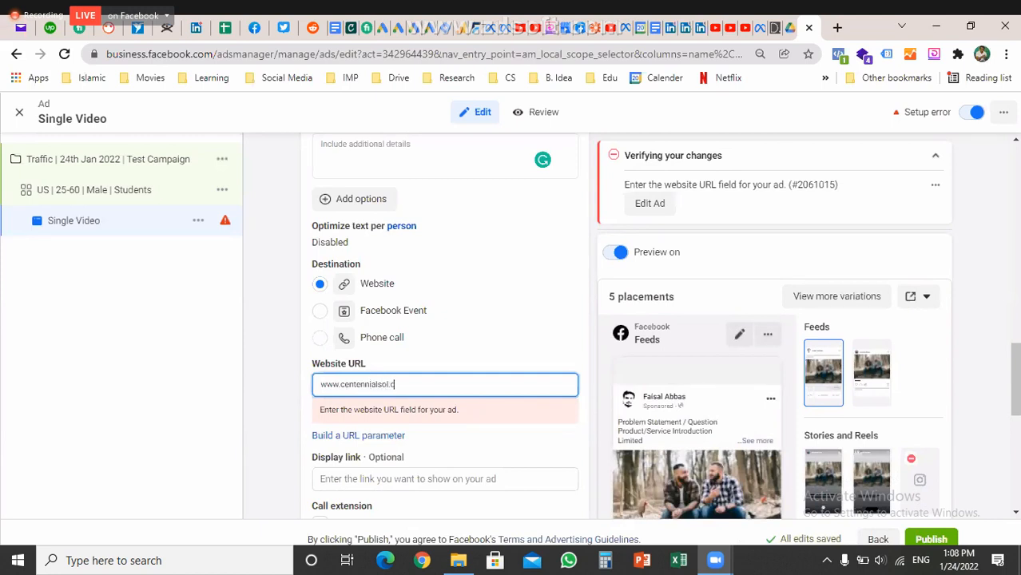
{"action": "type", "text": "om"}
Enter the Page's name in the Headline field
{"action": "scroll", "coordinate": [623, 327], "scroll_direction": "down", "scroll_amount": 1}
{"action": "scroll", "coordinate": [446, 320], "scroll_direction": "down", "scroll_amount": 1}
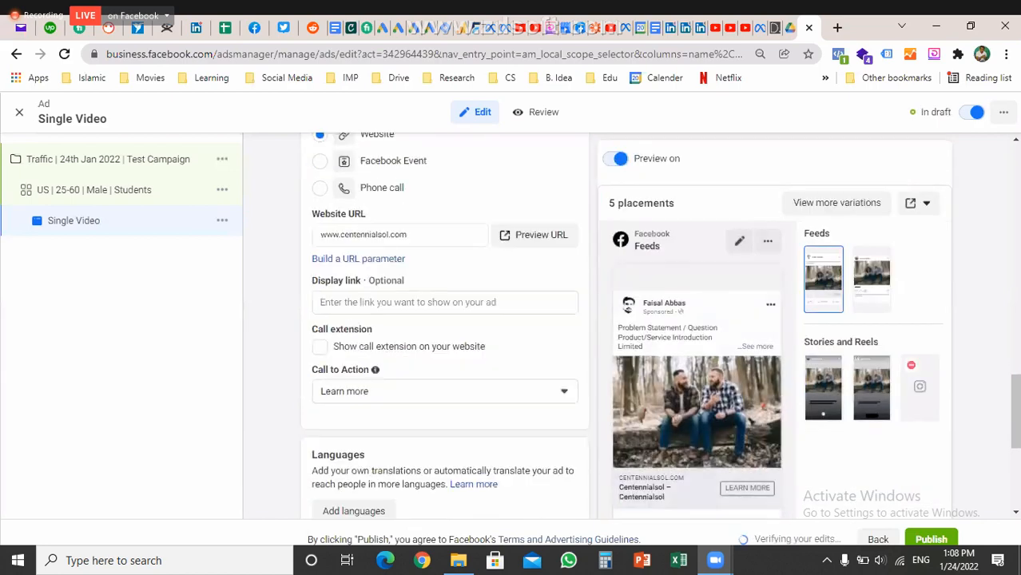
{"action": "scroll", "coordinate": [445, 319], "scroll_direction": "up", "scroll_amount": 5}
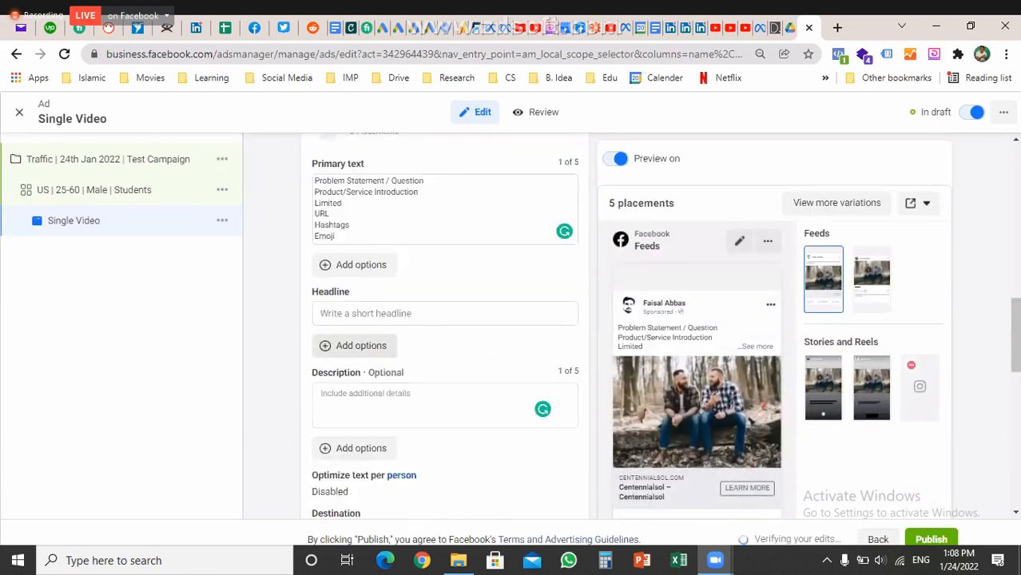
{"action": "left_click", "coordinate": [399, 313]}
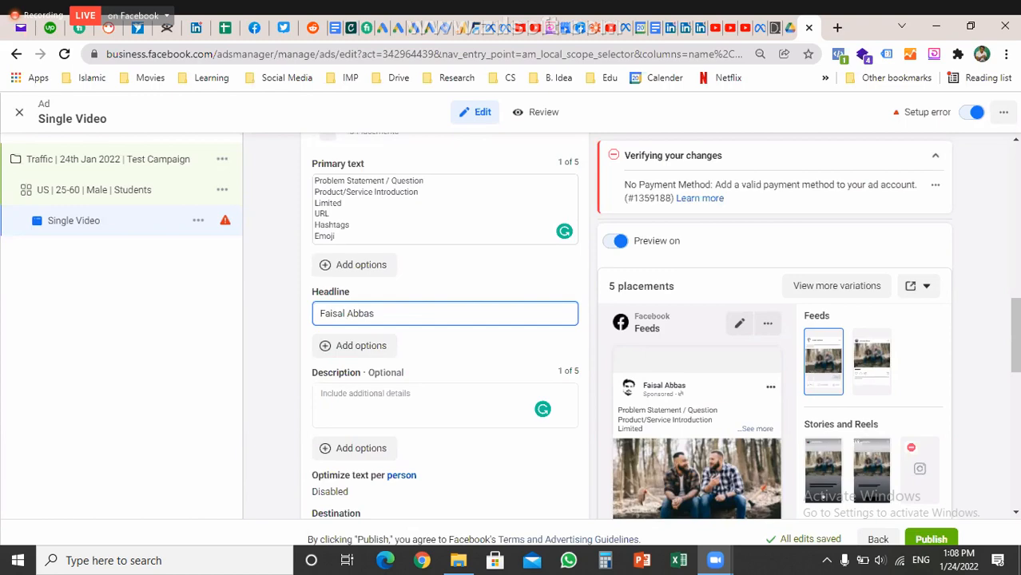
Set the ad description to 'Test 1', then select the domain in the Website URL
{"action": "scroll", "coordinate": [445, 336], "scroll_direction": "down", "scroll_amount": 2}
{"action": "left_click", "coordinate": [321, 246]}
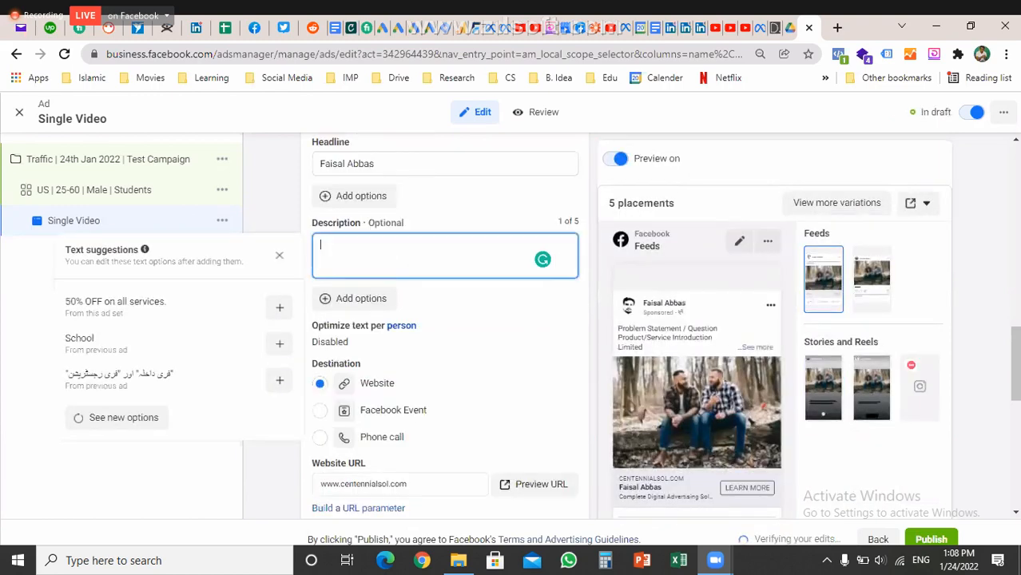
{"action": "type", "text": "Test 1"}
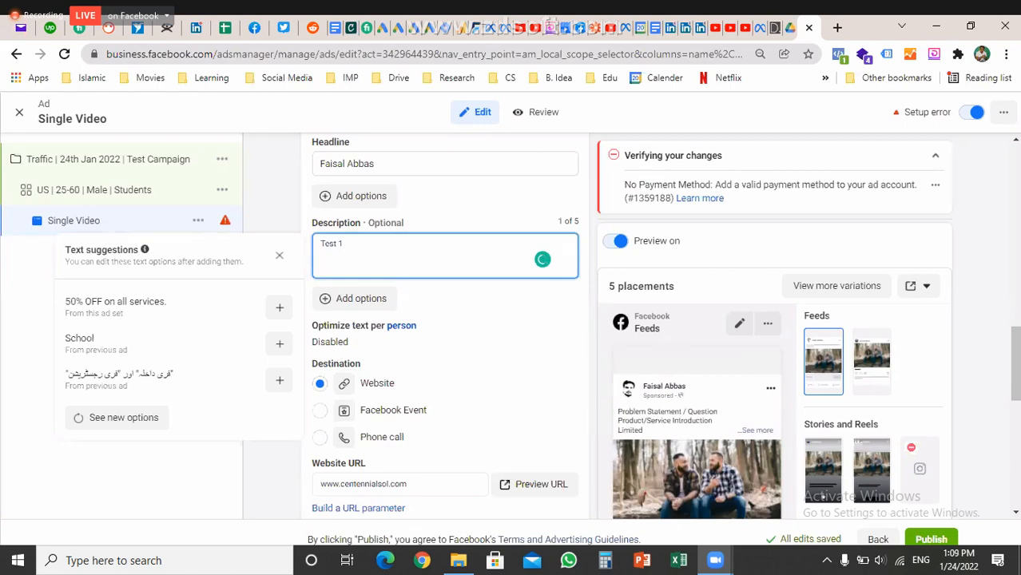
{"action": "key", "text": "Tab"}
{"action": "scroll", "coordinate": [542, 258], "scroll_direction": "down", "scroll_amount": 3}
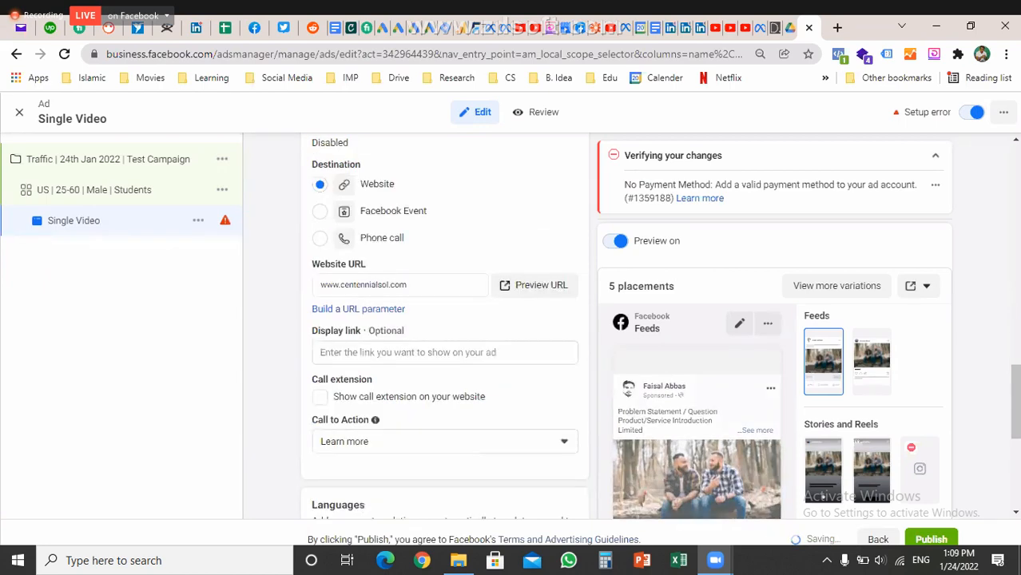
{"action": "scroll", "coordinate": [445, 320], "scroll_direction": "down", "scroll_amount": 1}
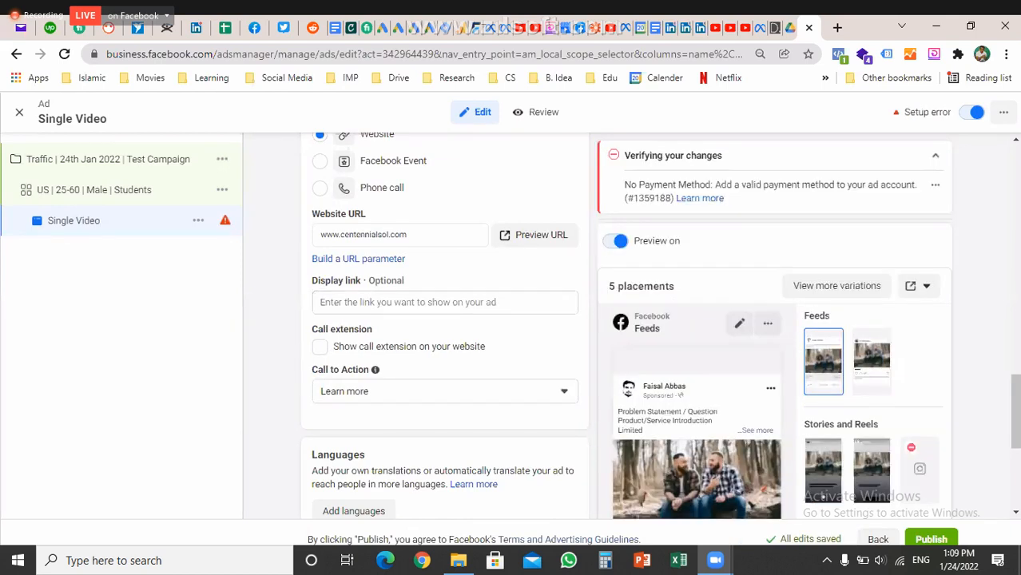
{"action": "left_click_drag", "start_coordinate": [409, 235], "coordinate": [341, 234]}
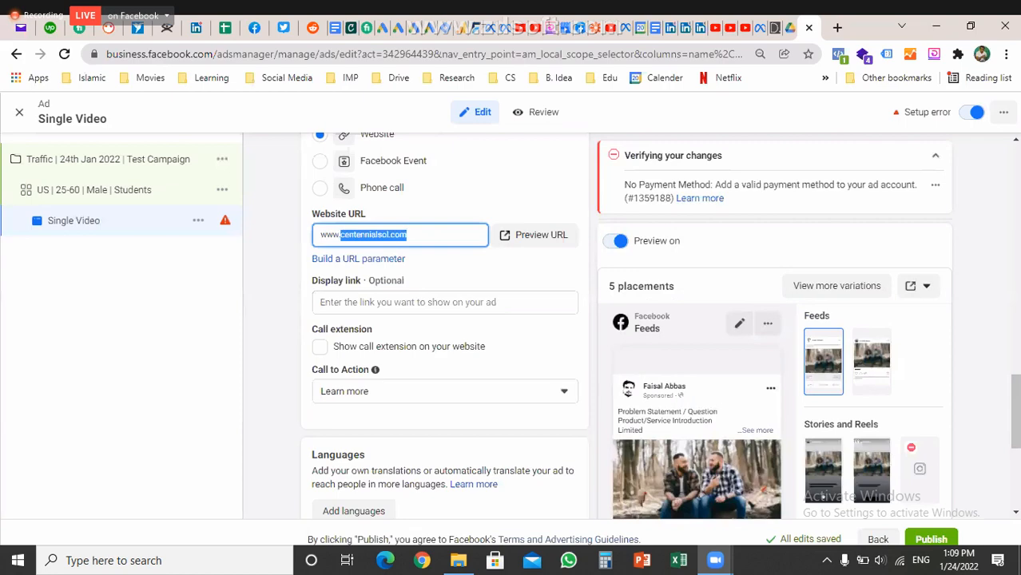
{"action": "scroll", "coordinate": [445, 360], "scroll_direction": "down", "scroll_amount": 4}
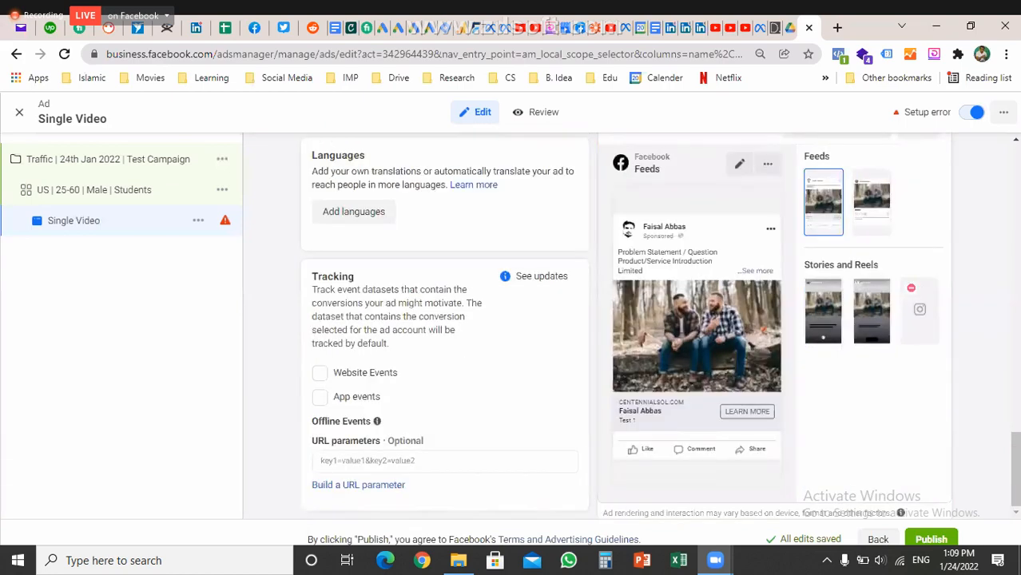
{"action": "scroll", "coordinate": [445, 359], "scroll_direction": "up", "scroll_amount": 3}
{"action": "left_click", "coordinate": [445, 341]}
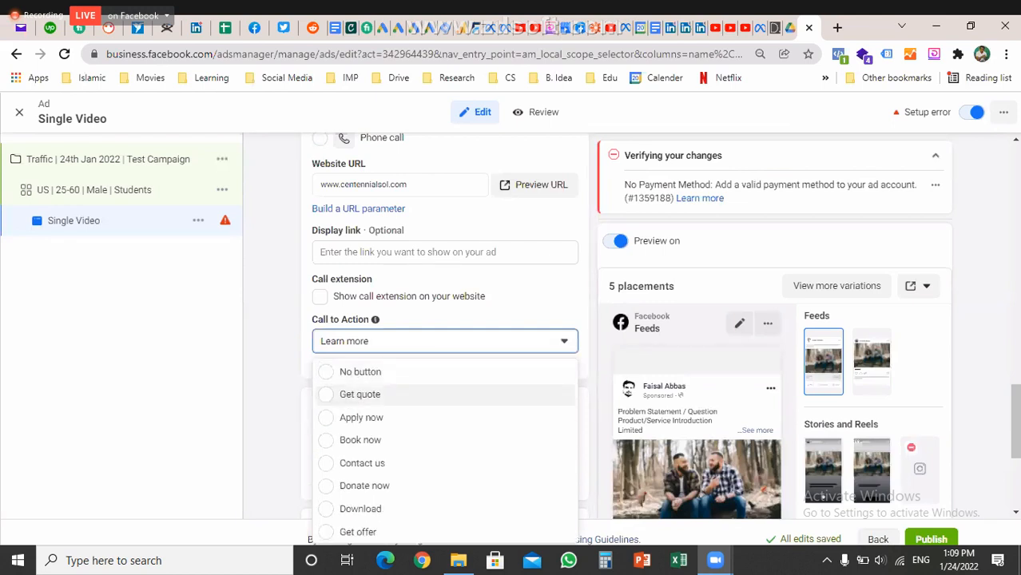
{"action": "scroll", "coordinate": [444, 413], "scroll_direction": "down", "scroll_amount": 1}
{"action": "scroll", "coordinate": [444, 448], "scroll_direction": "down", "scroll_amount": 2}
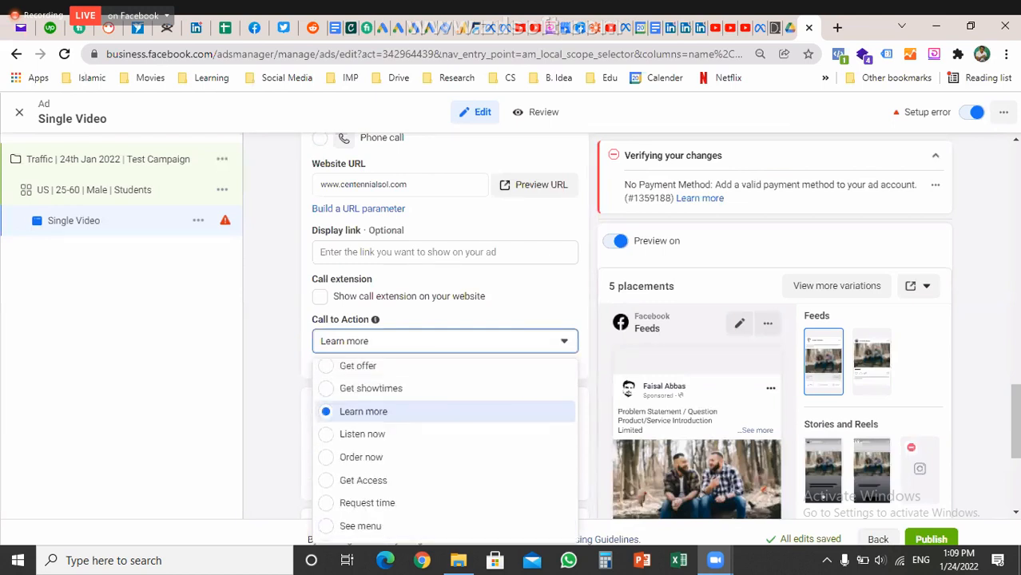
{"action": "scroll", "coordinate": [444, 417], "scroll_direction": "down", "scroll_amount": 2}
{"action": "scroll", "coordinate": [444, 416], "scroll_direction": "up", "scroll_amount": 3}
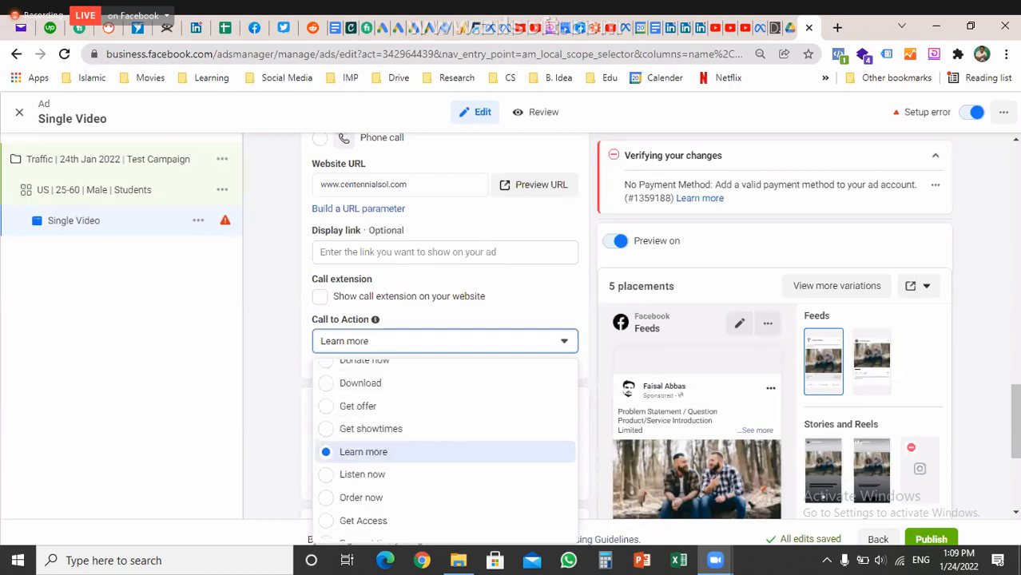
{"action": "left_click", "coordinate": [444, 452]}
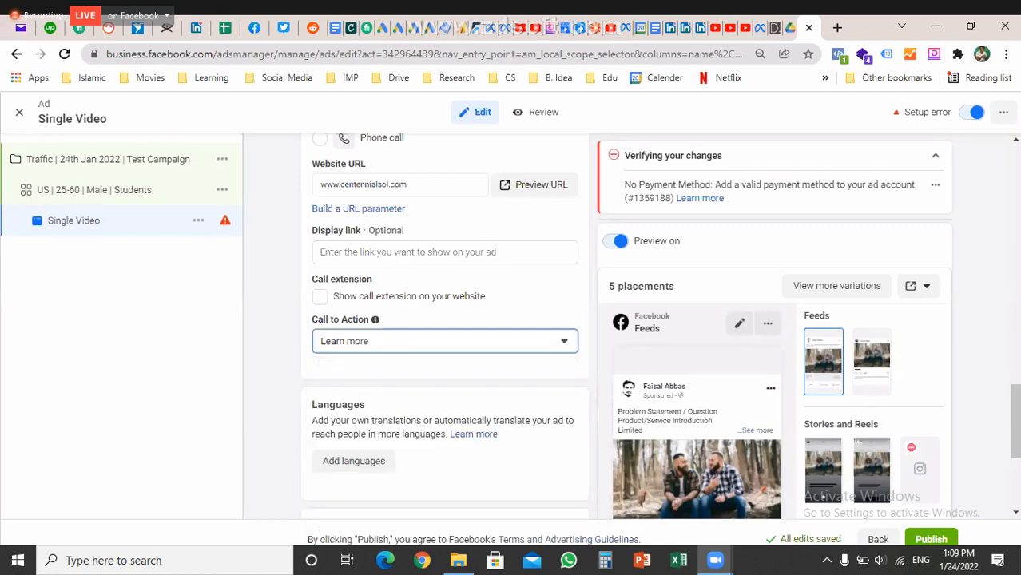
{"action": "scroll", "coordinate": [444, 416], "scroll_direction": "down", "scroll_amount": 2}
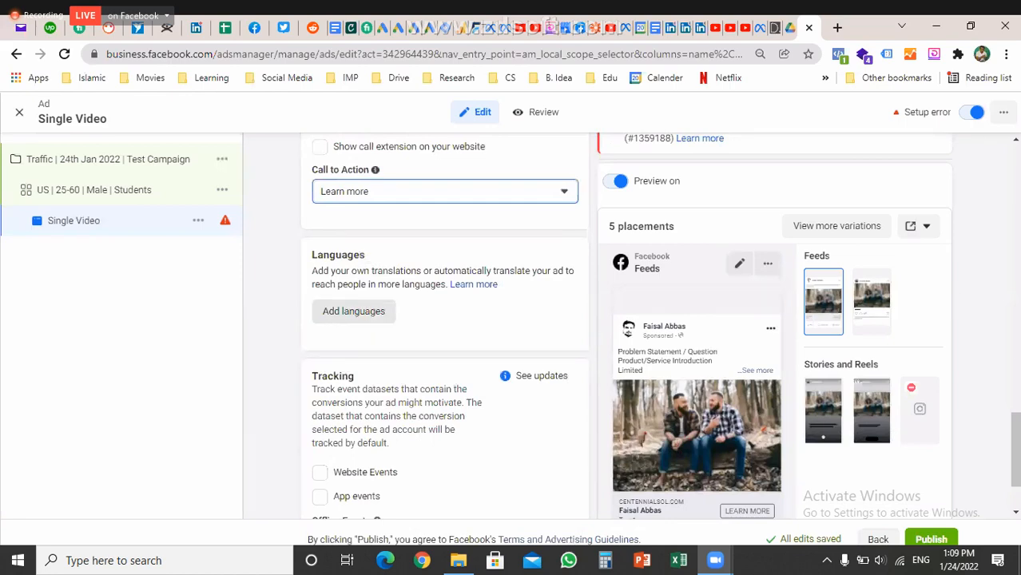
{"action": "scroll", "coordinate": [353, 311], "scroll_direction": "down", "scroll_amount": 1}
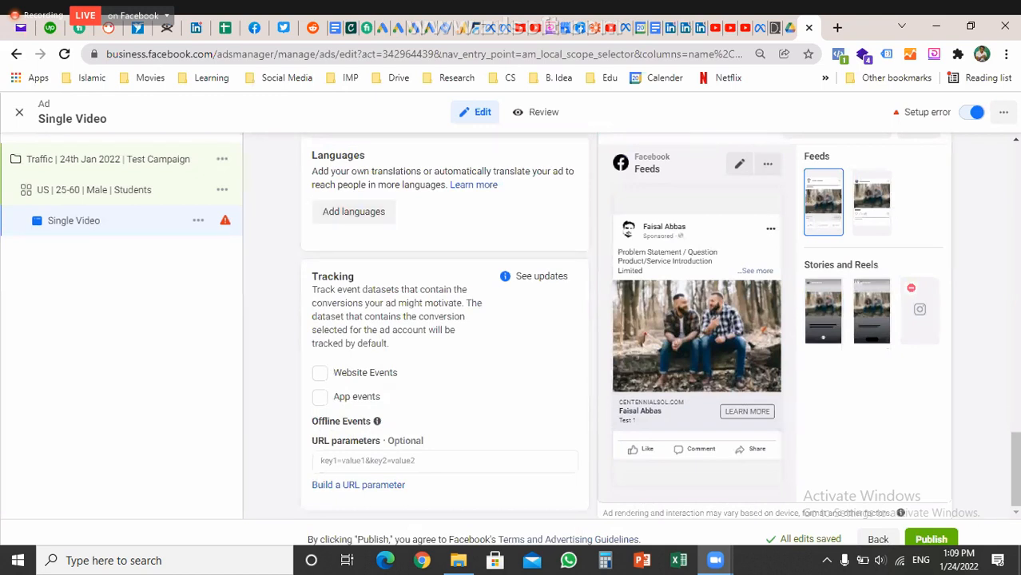
{"action": "mouse_move", "coordinate": [377, 422]}
{"action": "scroll", "coordinate": [659, 327], "scroll_direction": "up", "scroll_amount": 1}
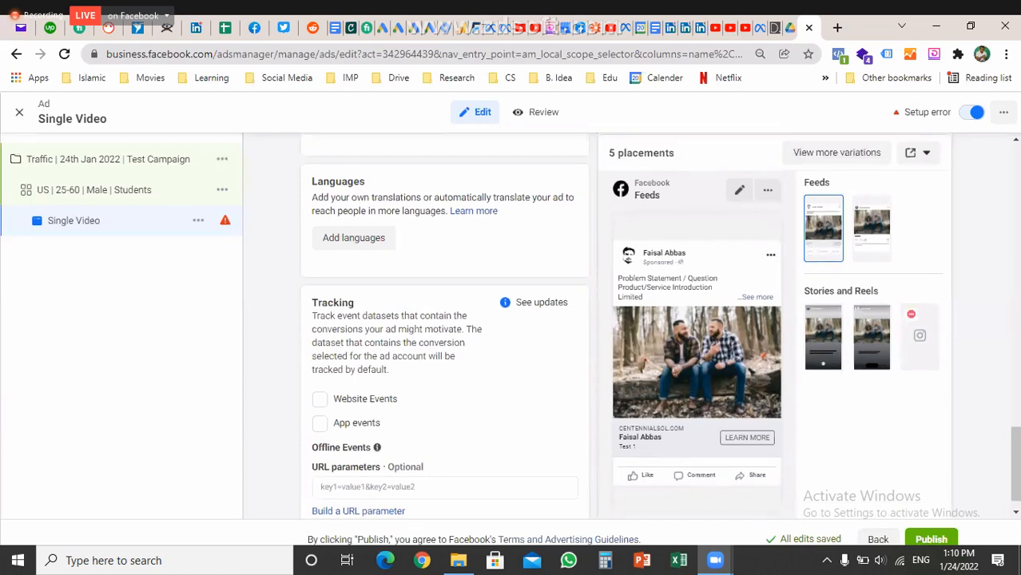
{"action": "scroll", "coordinate": [660, 327], "scroll_direction": "up", "scroll_amount": 3}
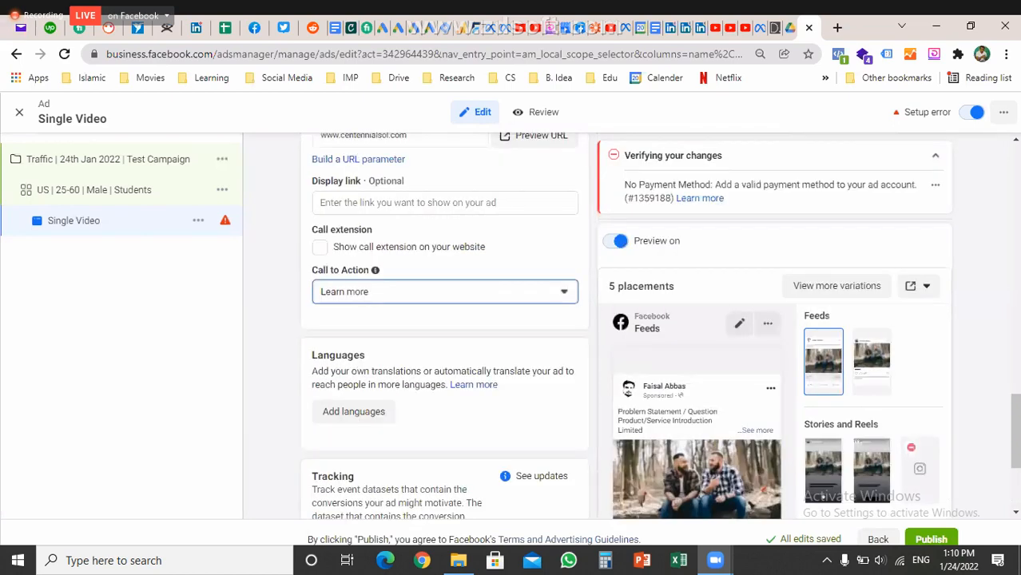
{"action": "left_click_drag", "start_coordinate": [624, 184], "coordinate": [672, 198]}
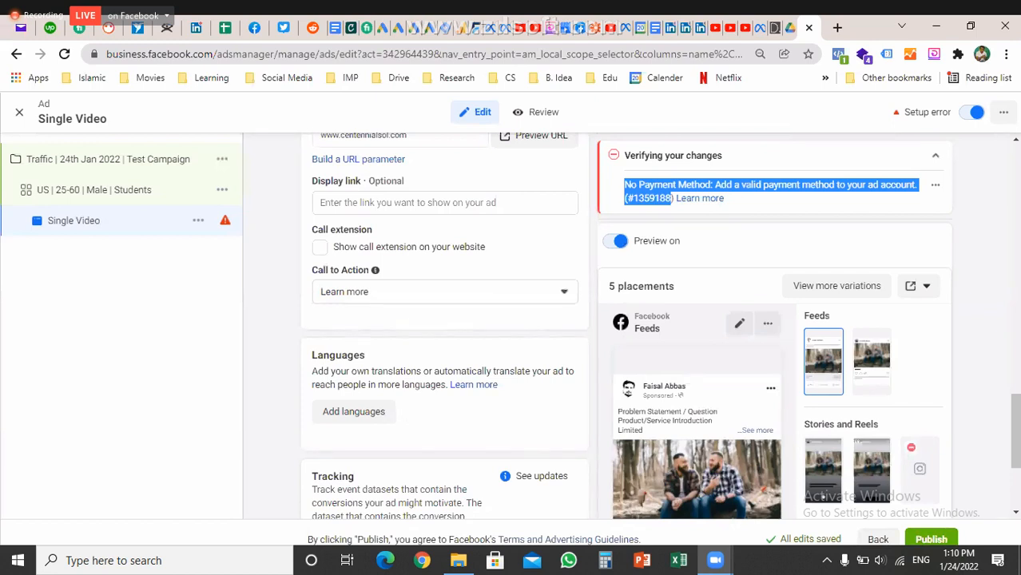
{"action": "scroll", "coordinate": [559, 319], "scroll_direction": "down", "scroll_amount": 3}
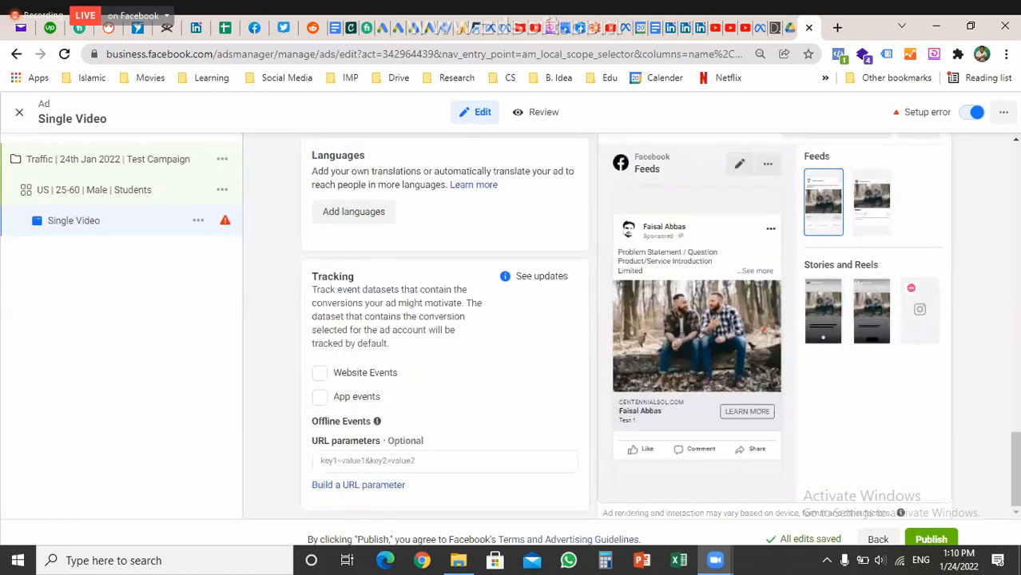
{"action": "scroll", "coordinate": [512, 319], "scroll_direction": "up", "scroll_amount": 4}
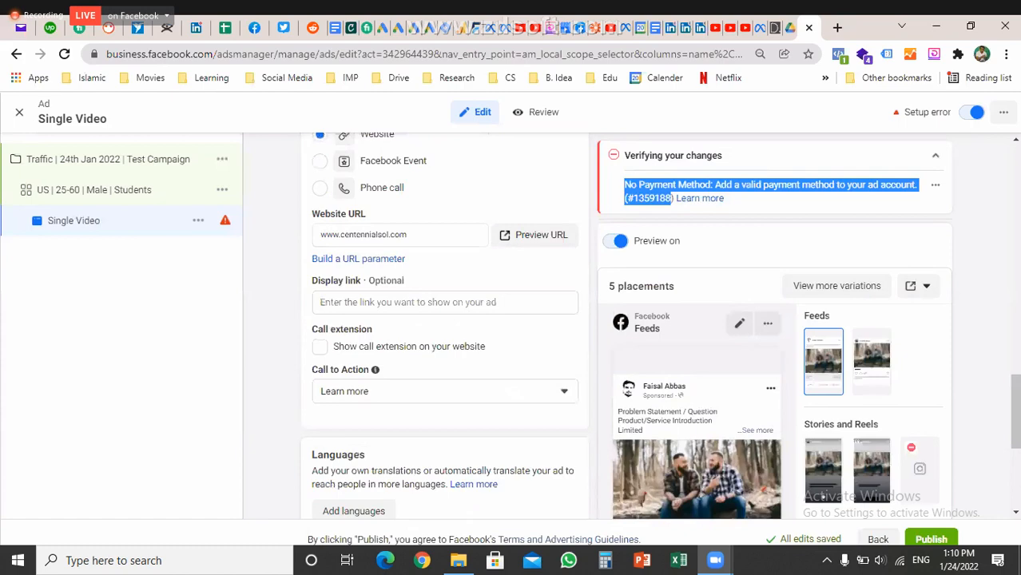
{"action": "scroll", "coordinate": [445, 328], "scroll_direction": "up", "scroll_amount": 8}
{"action": "scroll", "coordinate": [445, 328], "scroll_direction": "up", "scroll_amount": 1}
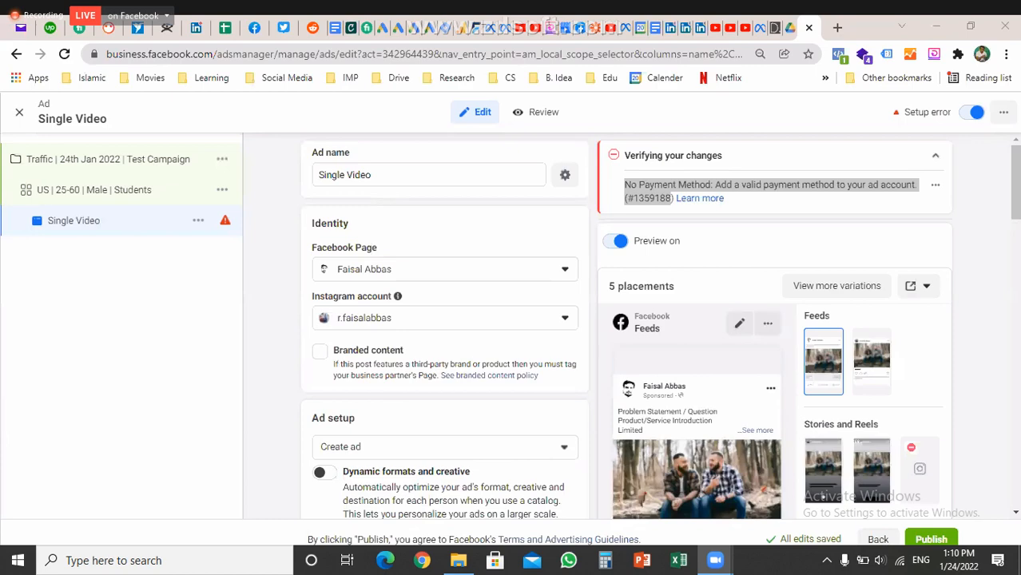
Toggle the Zoom meeting to full-screen shared view and back to windowed view with chat
{"action": "key", "text": "Escape"}
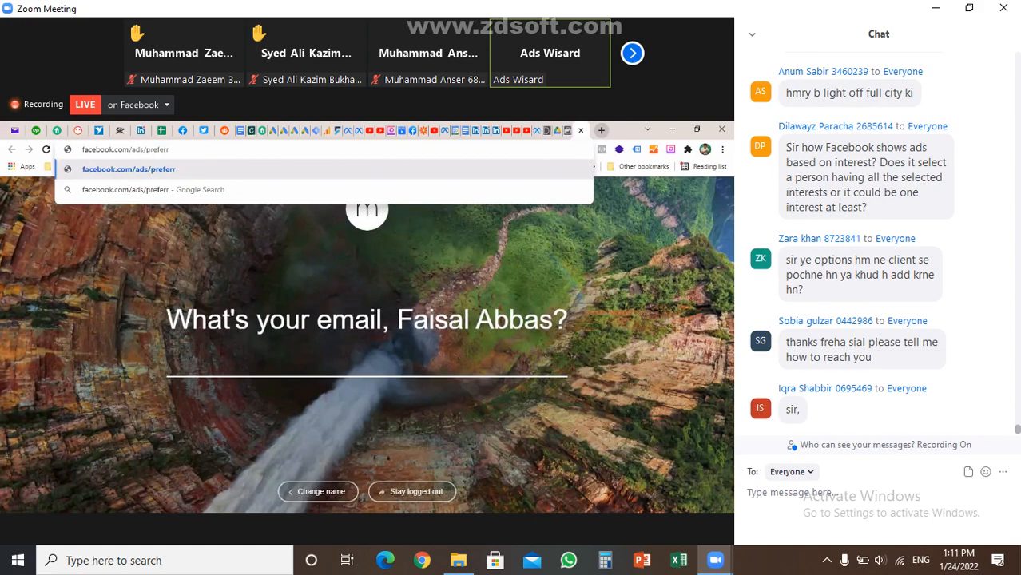
{"action": "key", "text": "alt+f"}
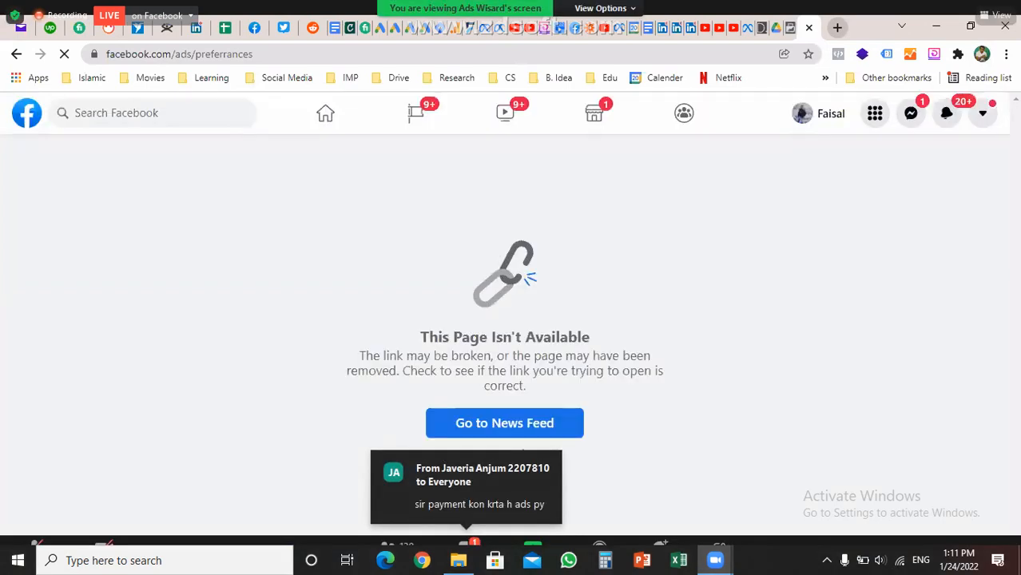
{"action": "key", "text": "Escape"}
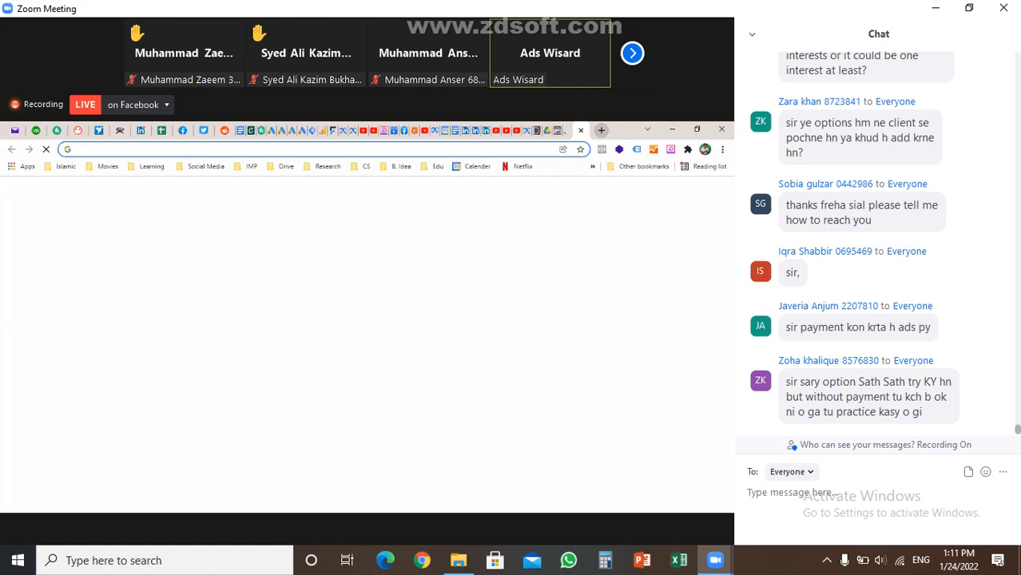
Complete the facebook.com/ads/preferences address with corrected spelling and load Ad Preferences
{"action": "type", "text": "pre"}
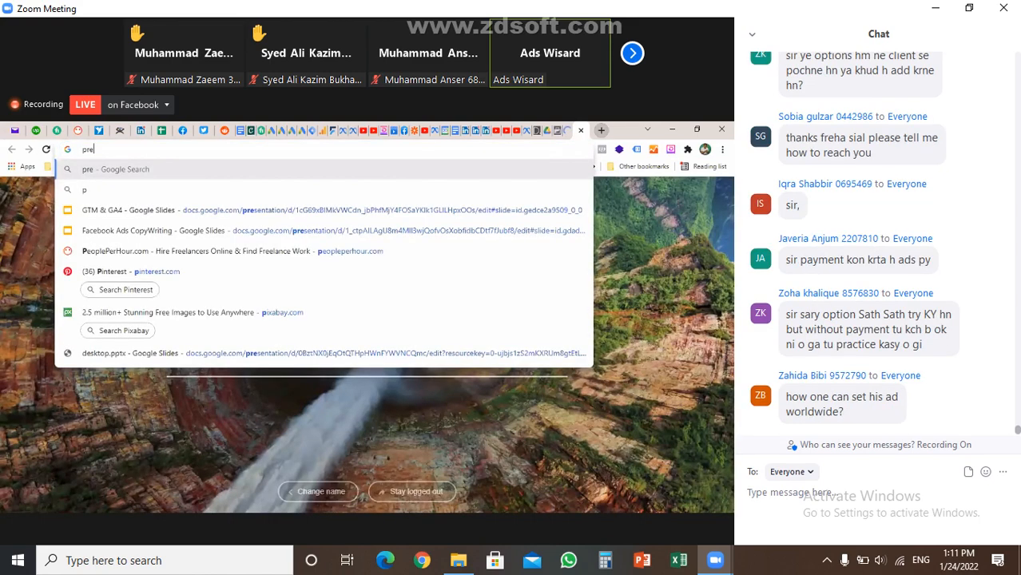
{"action": "type", "text": "fre"}
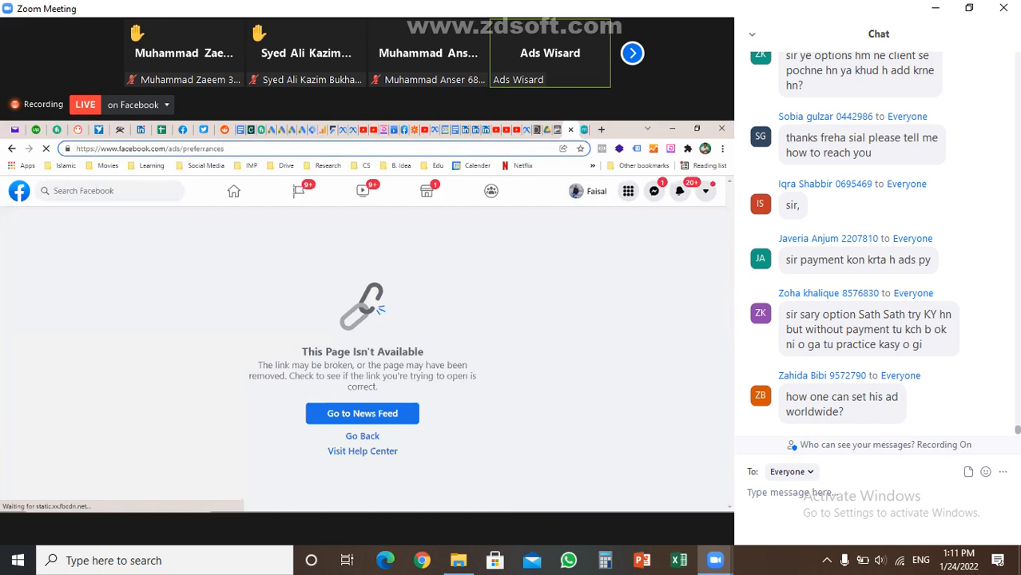
{"action": "key", "text": "BackSpace"}
{"action": "key", "text": "BackSpace"}
{"action": "type", "text": "e"}
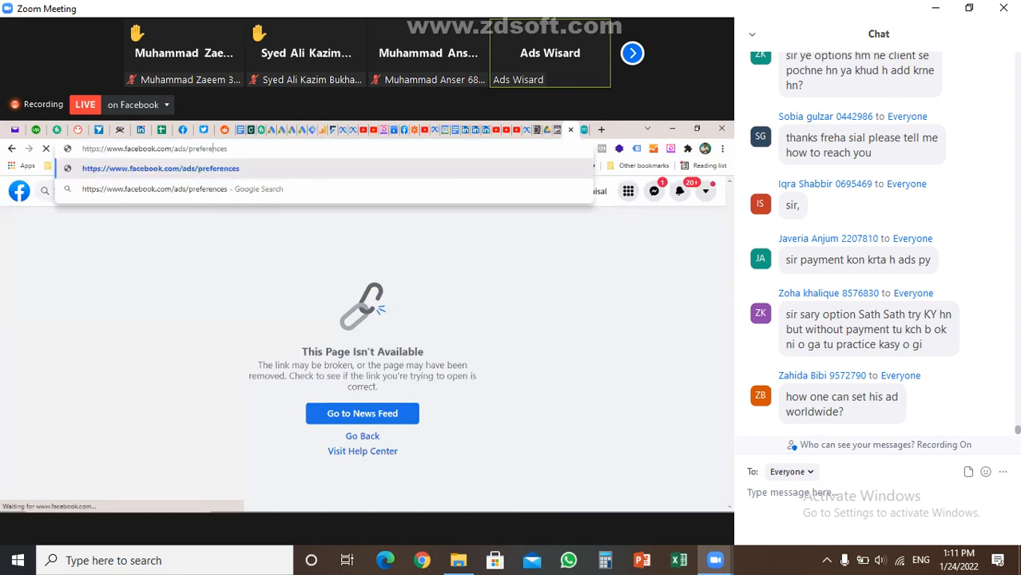
{"action": "key", "text": "Return"}
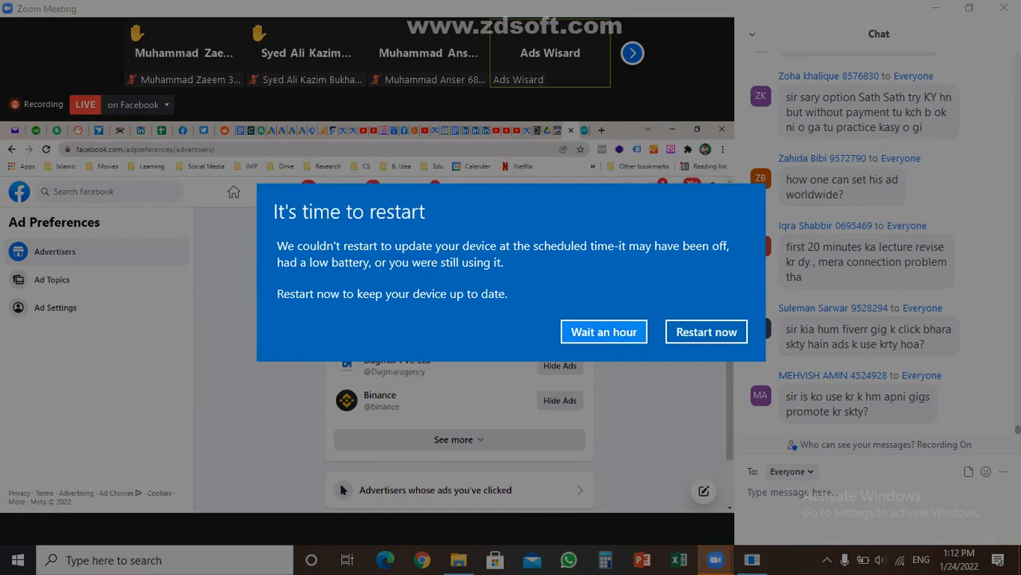
Postpone the Windows restart prompt with 'Wait an hour'
{"action": "left_click", "coordinate": [603, 331]}
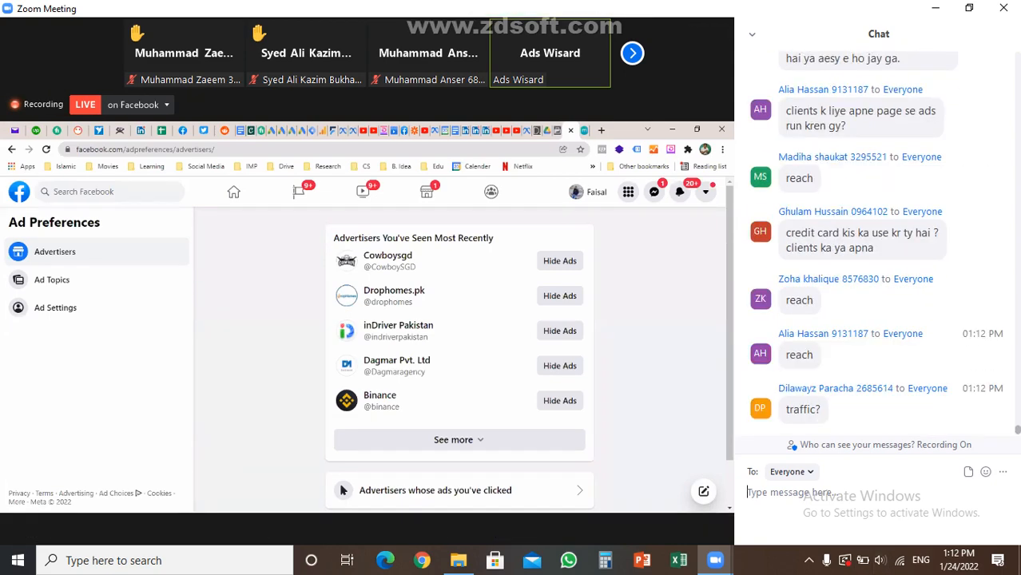
Send 'traffic' in Zoom chat, then draft a follow-up on getting more people to the gig
{"action": "type", "text": "traffic"}
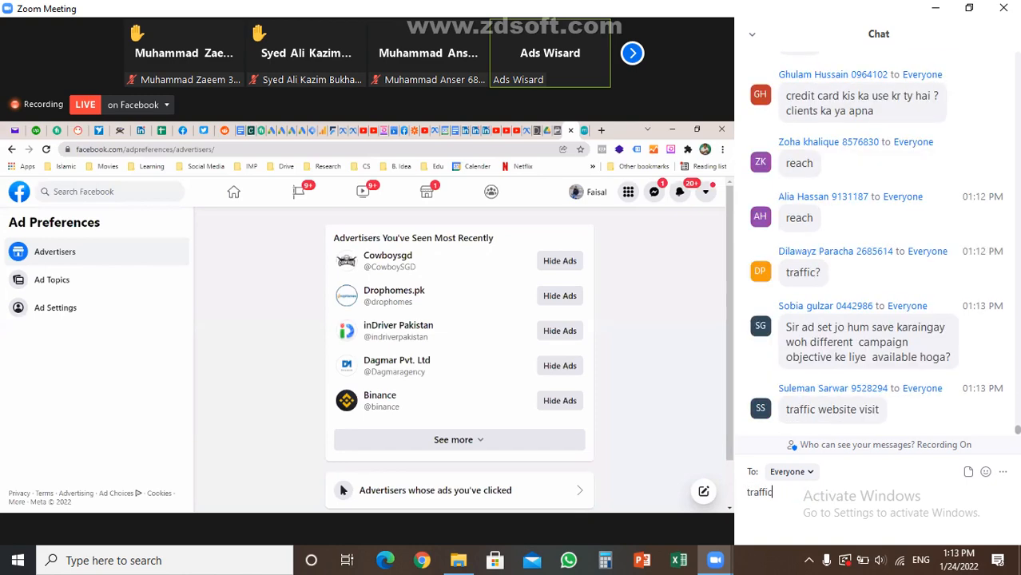
{"action": "key", "text": "Return"}
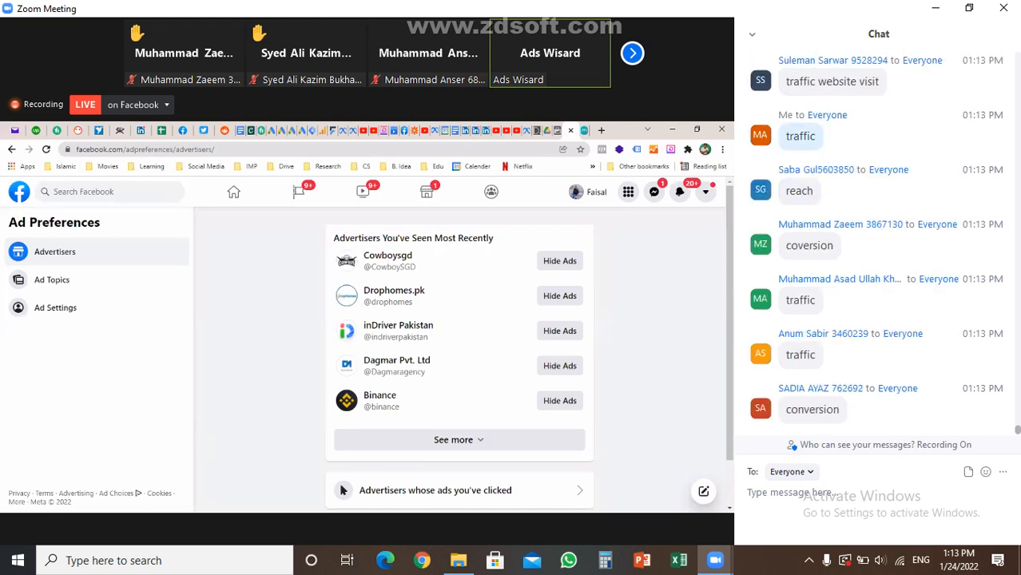
{"action": "type", "text": "tr"}
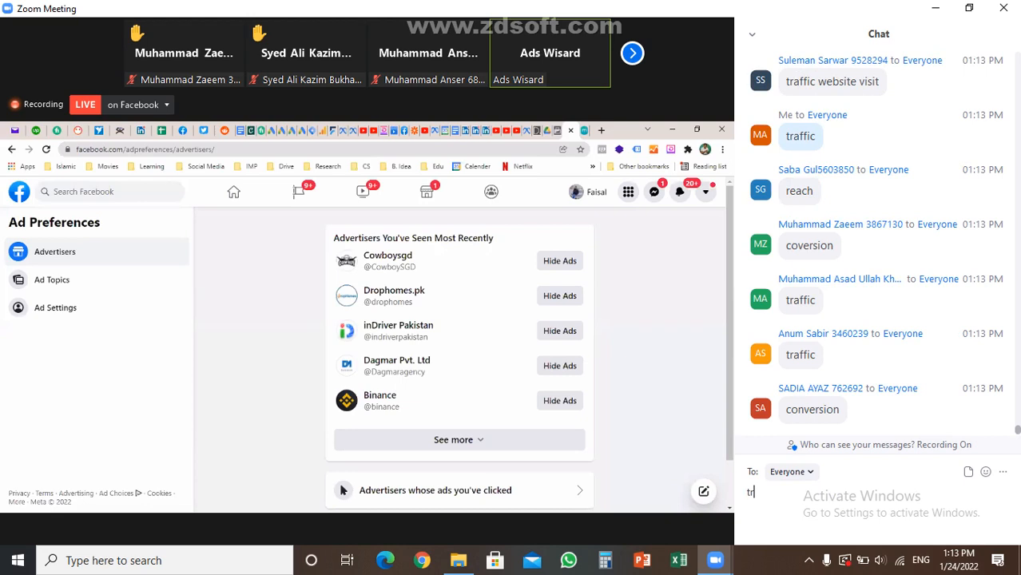
{"action": "type", "text": "affic is live use "}
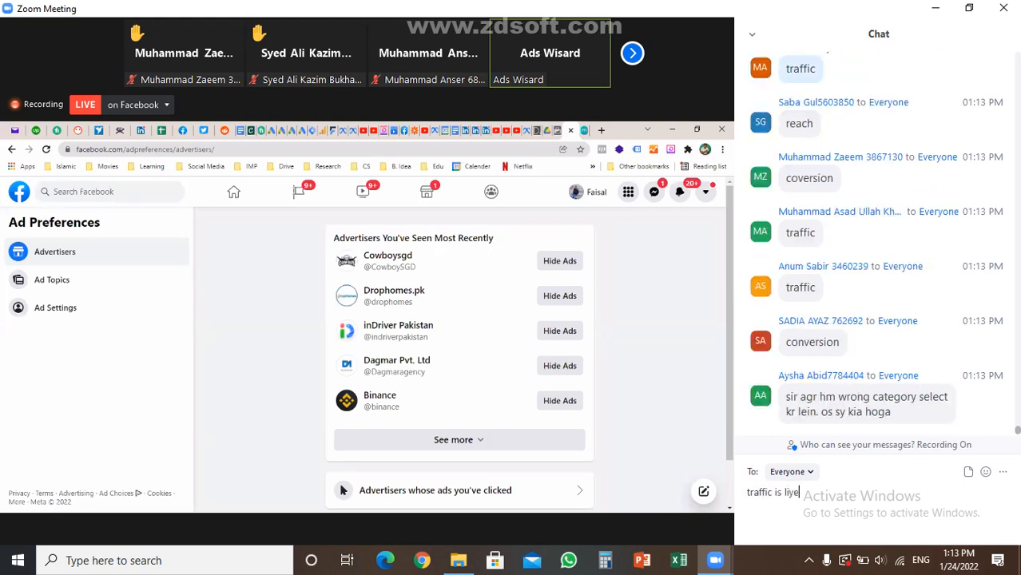
{"action": "type", "text": "kren gy k hemo"}
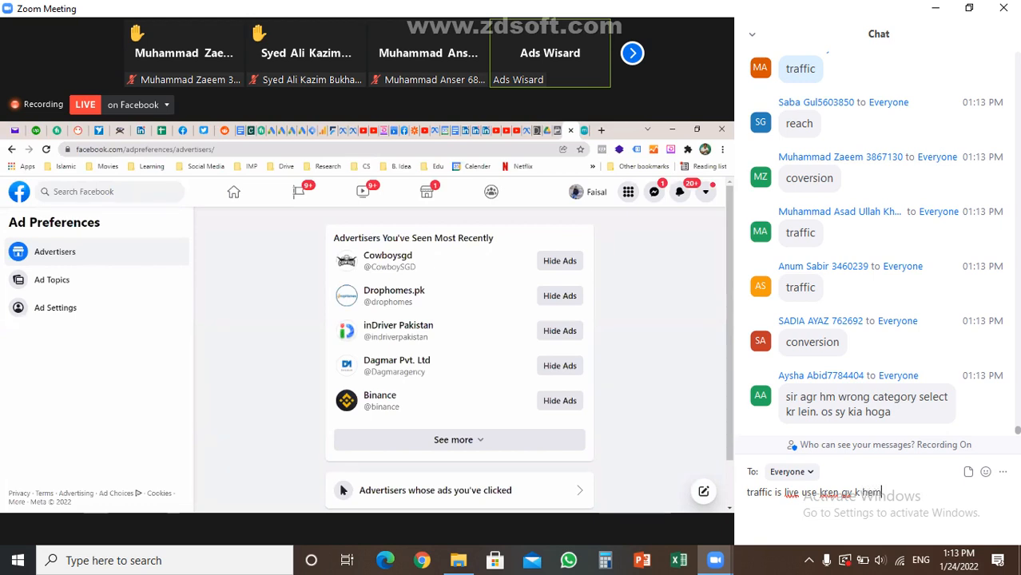
{"action": "key", "text": "BackSpace"}
{"action": "key", "text": "BackSpace"}
{"action": "key", "text": "BackSpace"}
{"action": "type", "text": "men apni gig p ziada"}
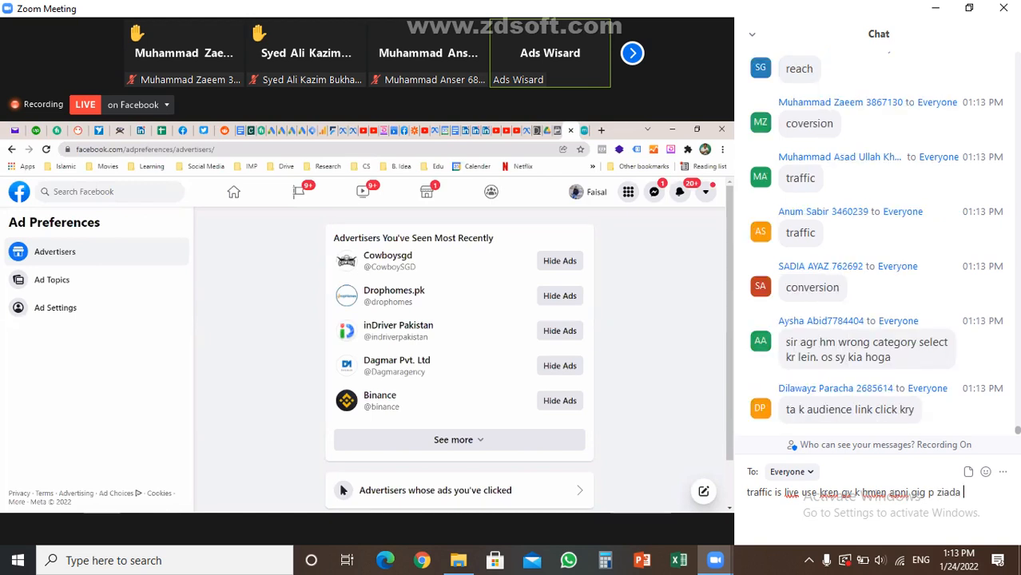
{"action": "type", "text": " log chahyeee"}
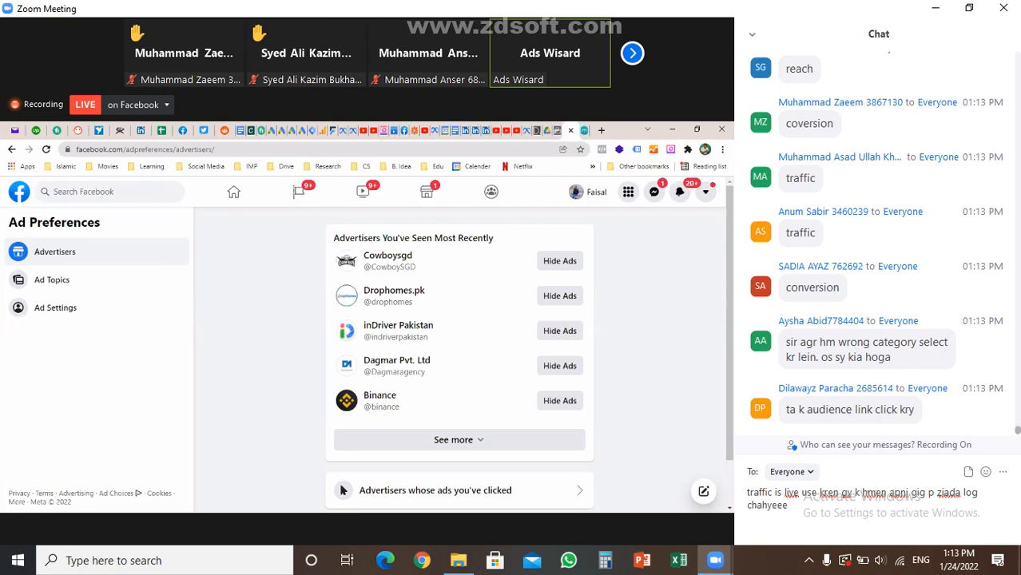
{"action": "key", "text": "Return"}
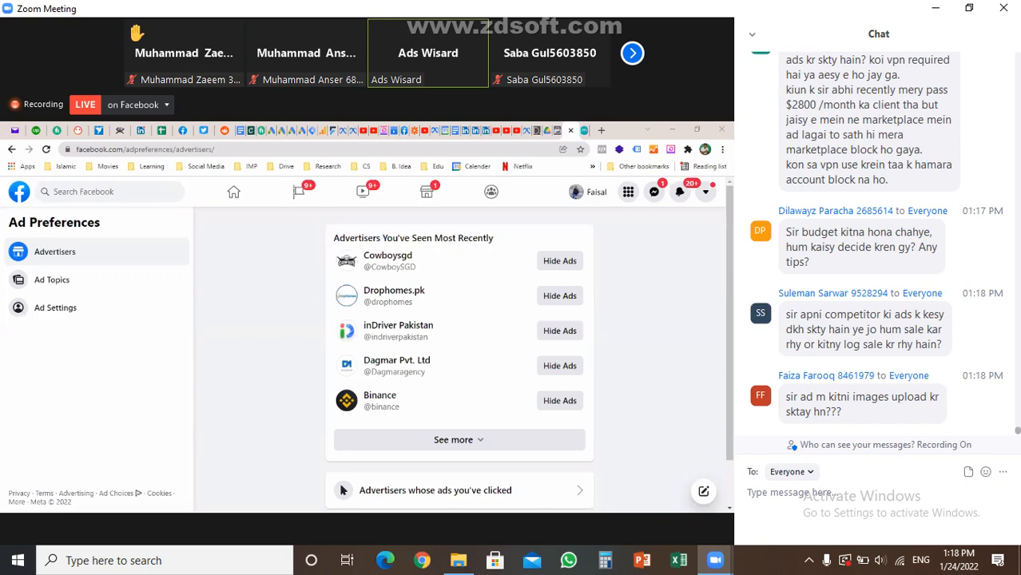
{"action": "key", "text": "alt+f"}
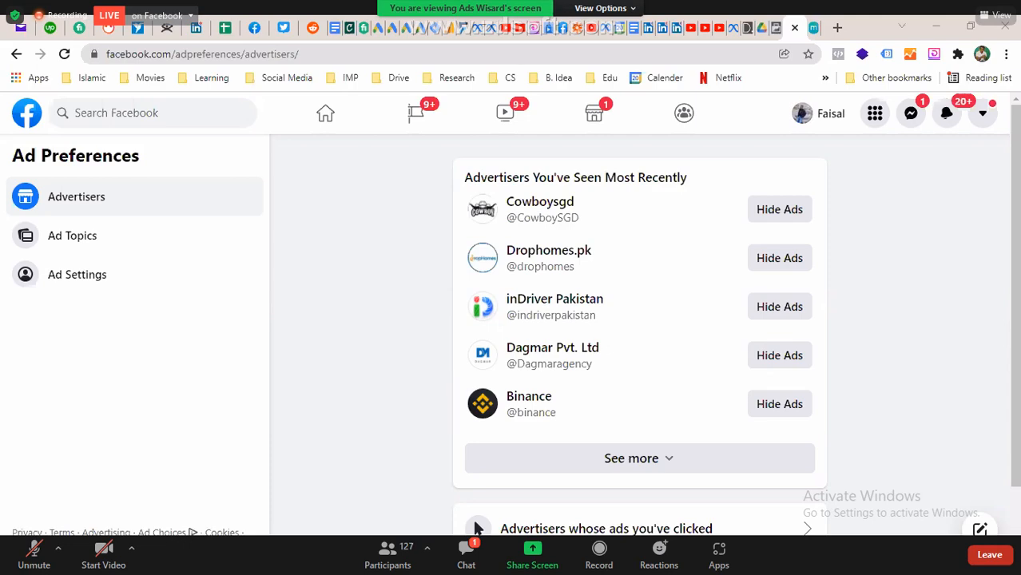
{"action": "key", "text": "Escape"}
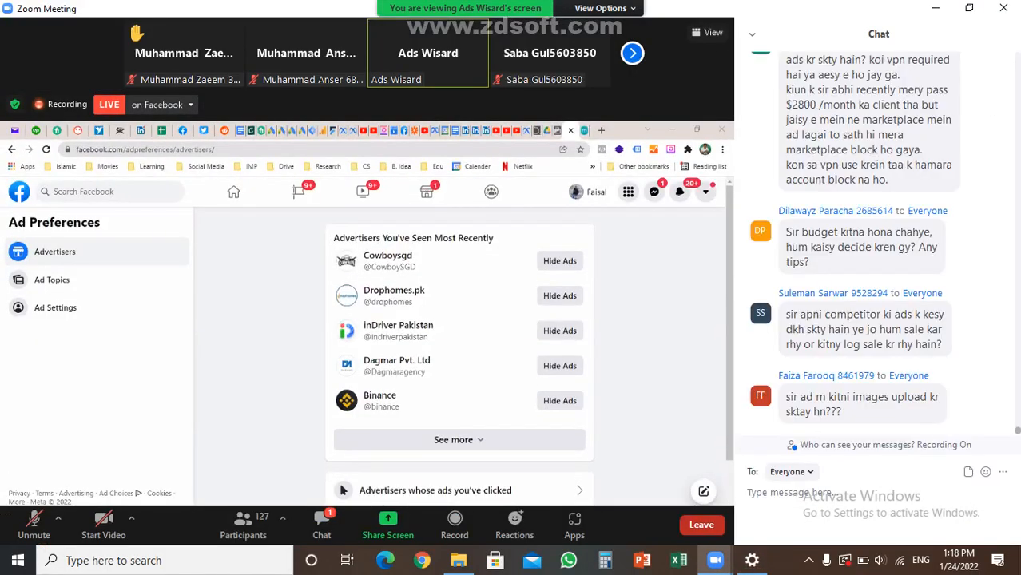
{"action": "left_click", "coordinate": [809, 560]}
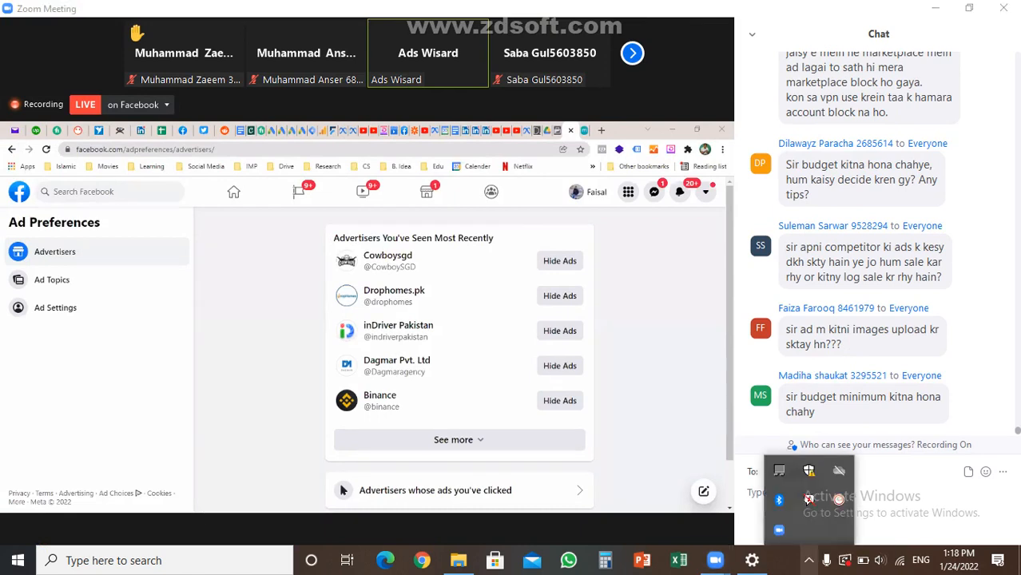